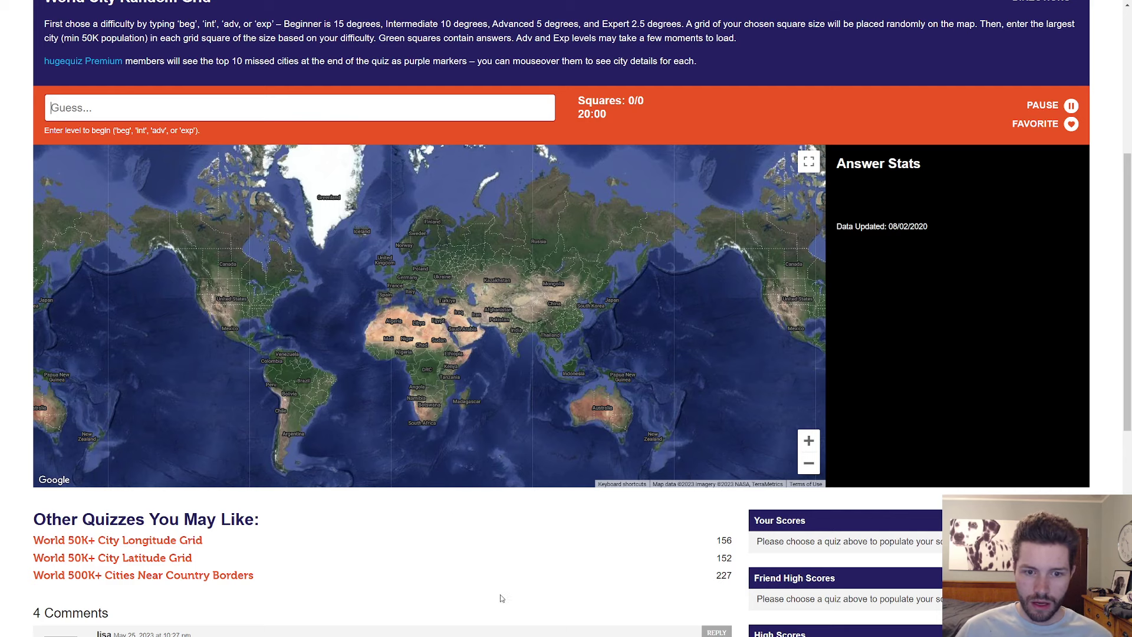
Step: Enter 'beg' as the difficulty so the Beginner grid of green squares covers the map
drag(493, 357, 550, 357)
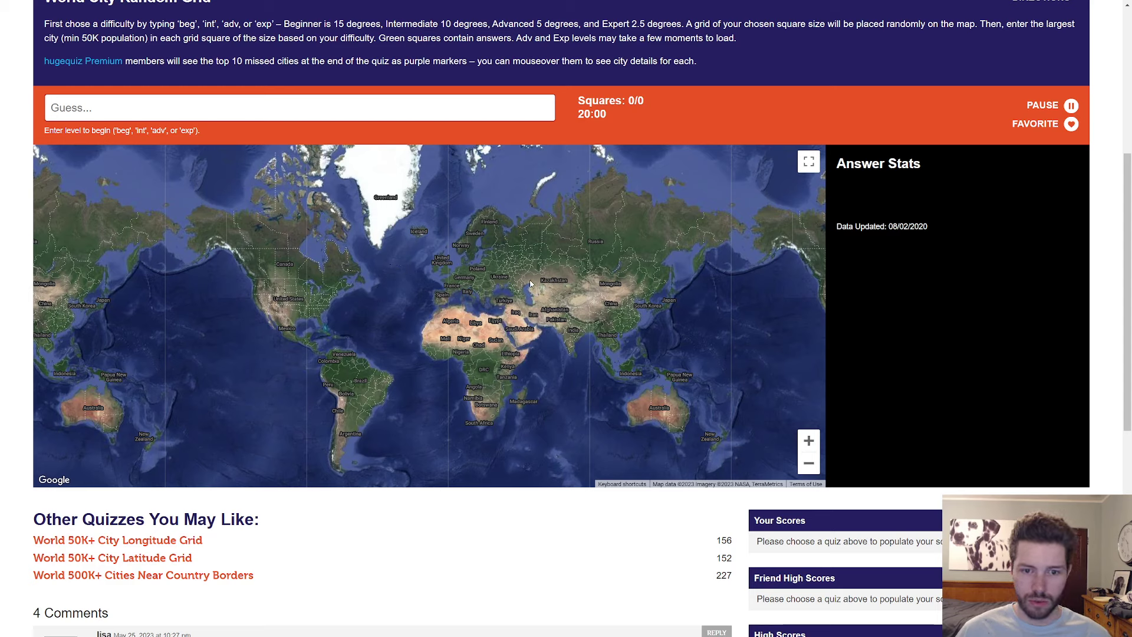
drag(497, 263, 486, 265)
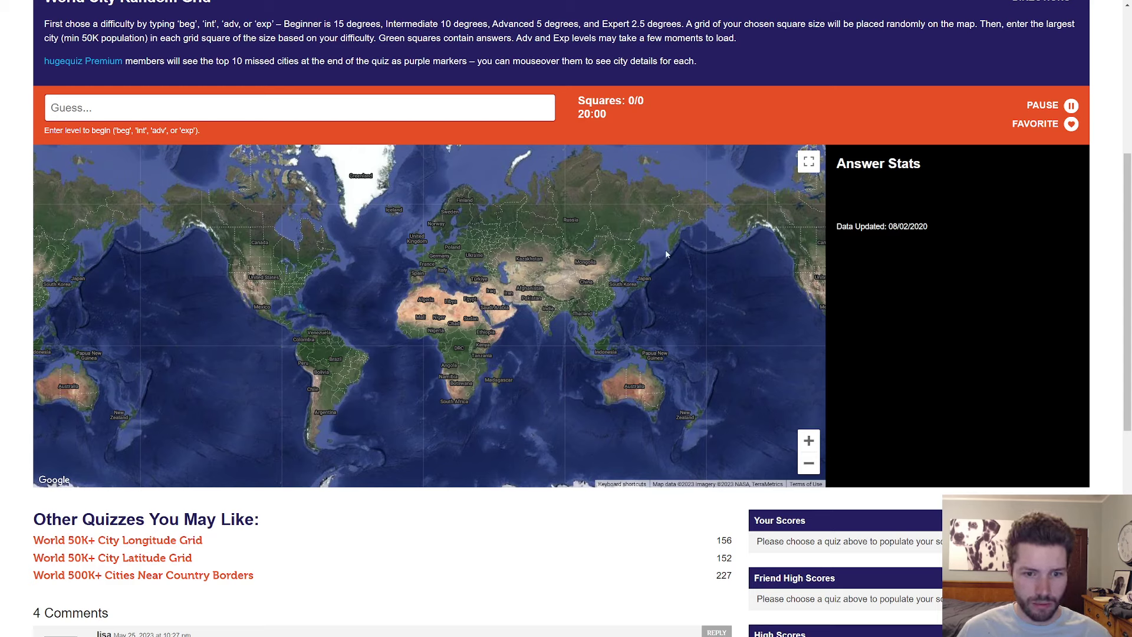
scroll(389, 270, up, 1)
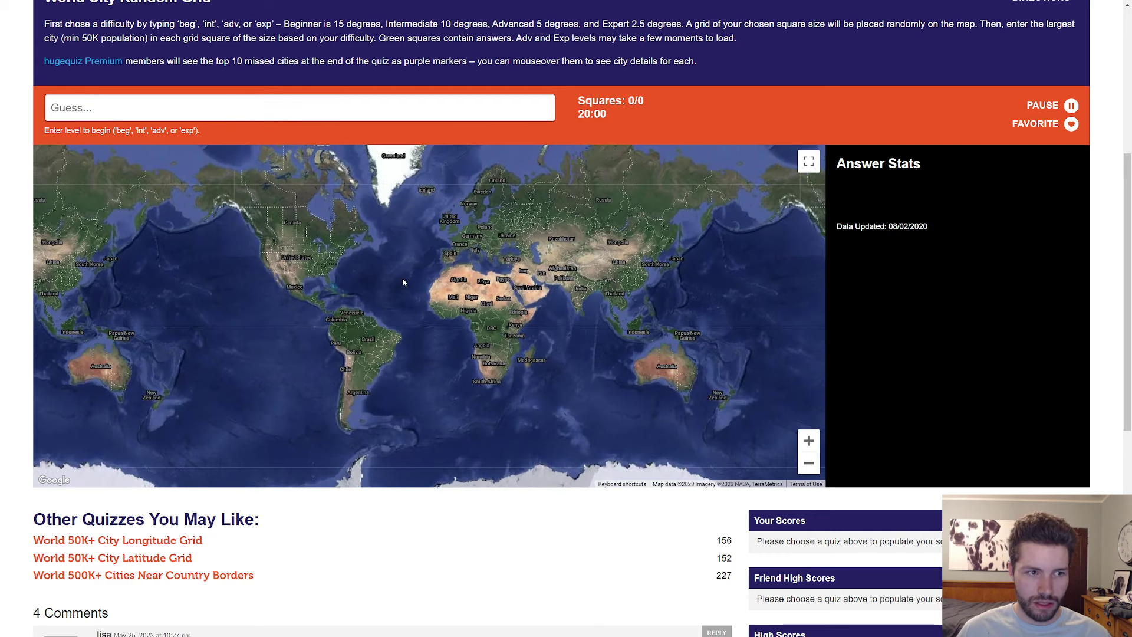
scroll(403, 277, down, 1)
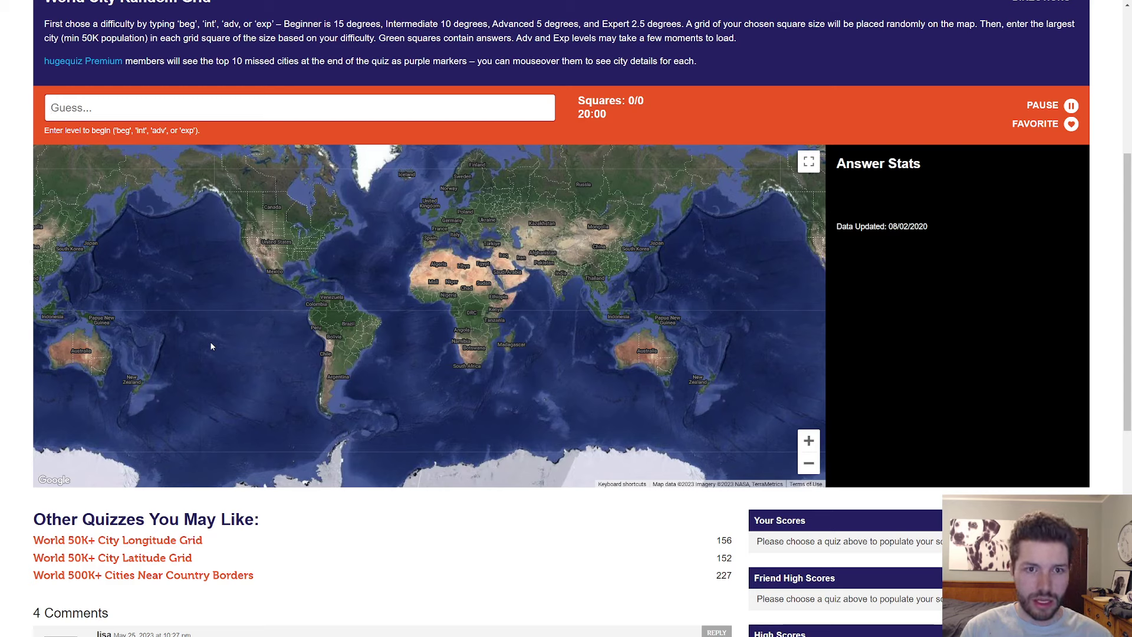
click(347, 108)
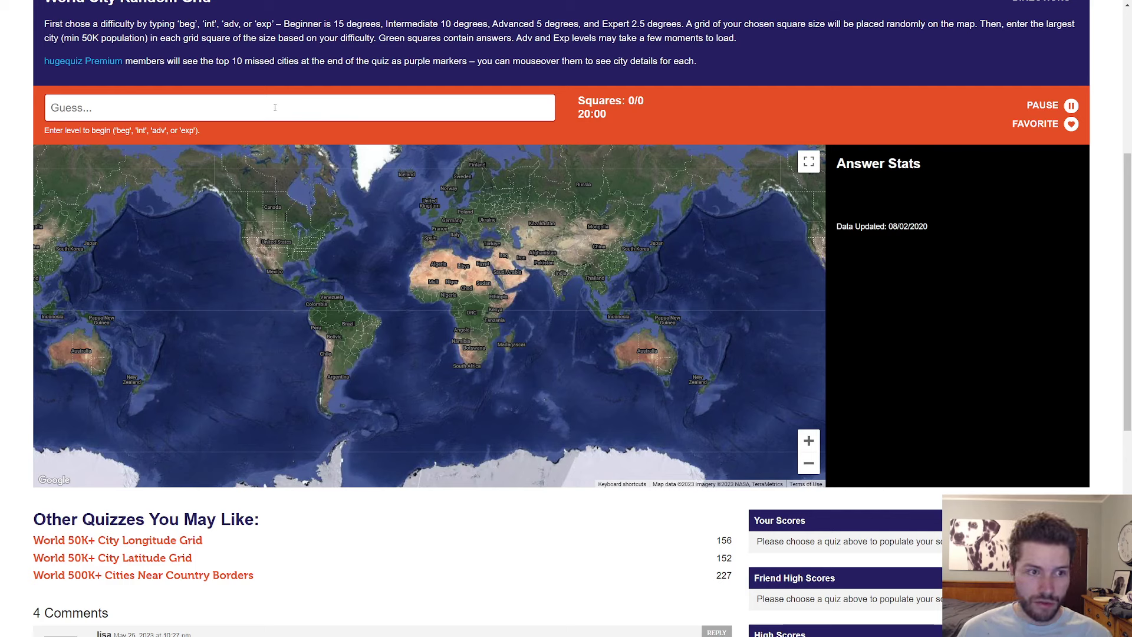
text(beg)
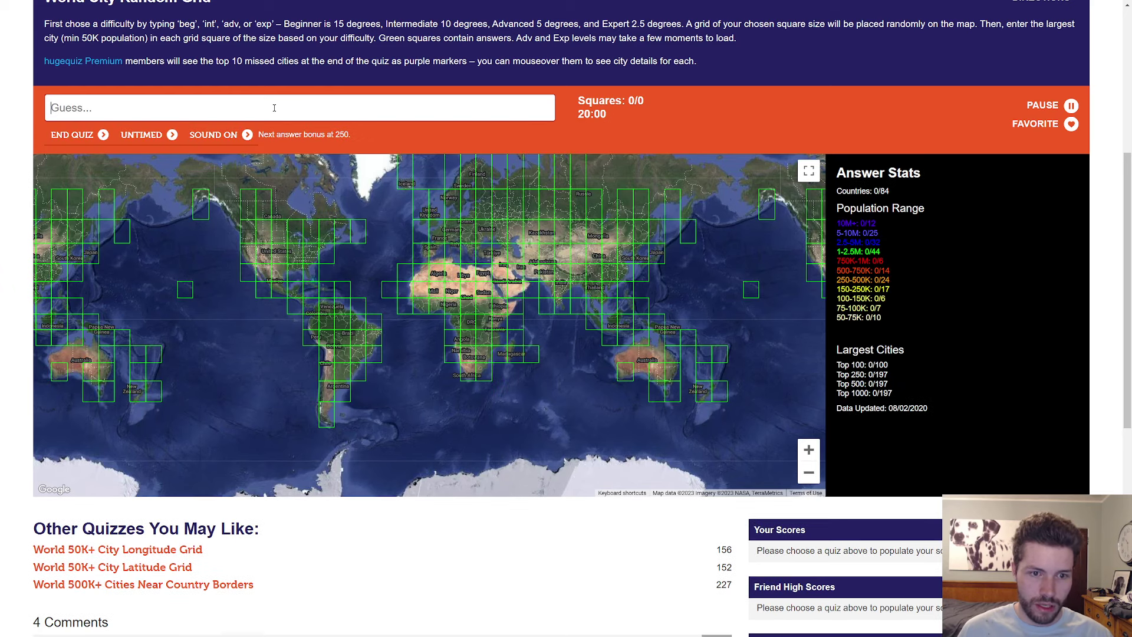
Step: Centre the map on the Americas and zoom to Alaska and western Canada, ready to guess
drag(385, 305, 438, 344)
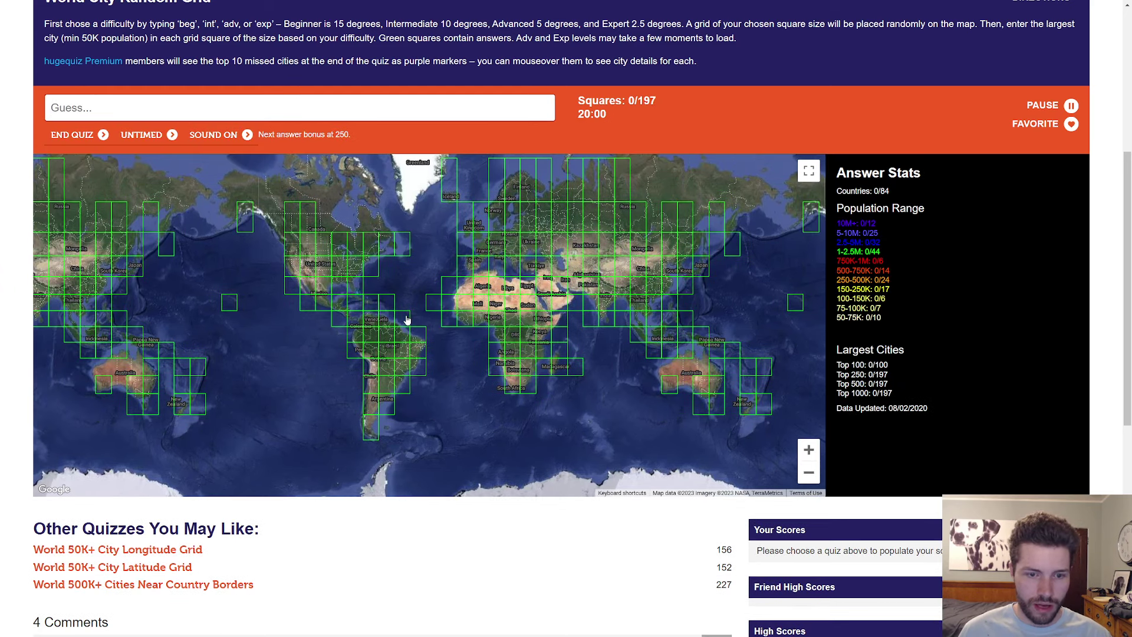
drag(417, 263, 435, 290)
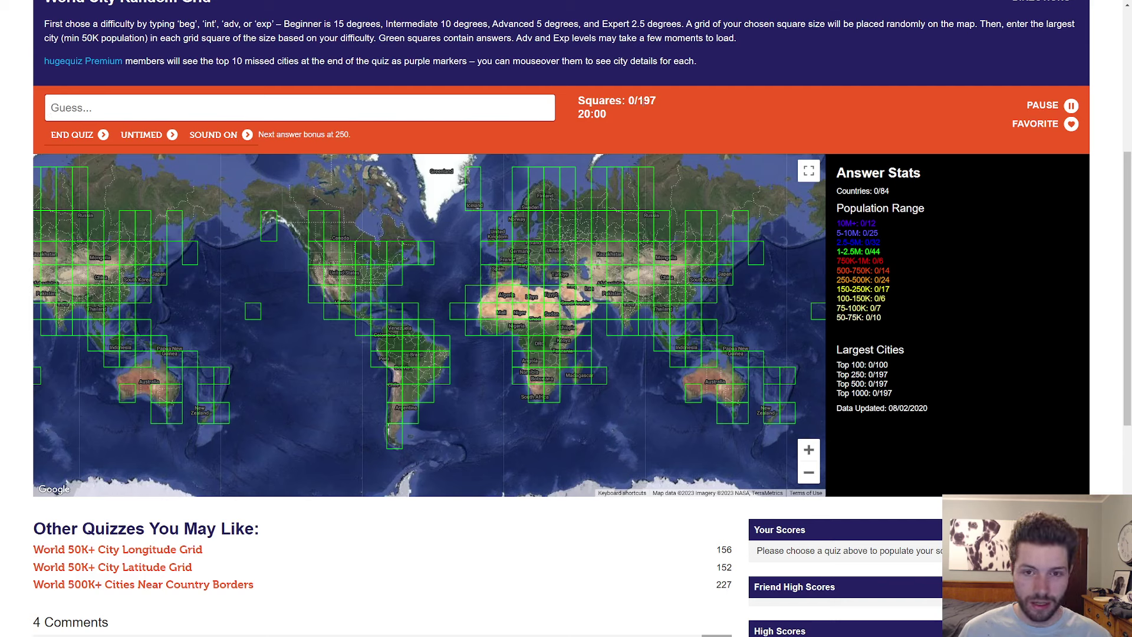
drag(468, 263, 530, 246)
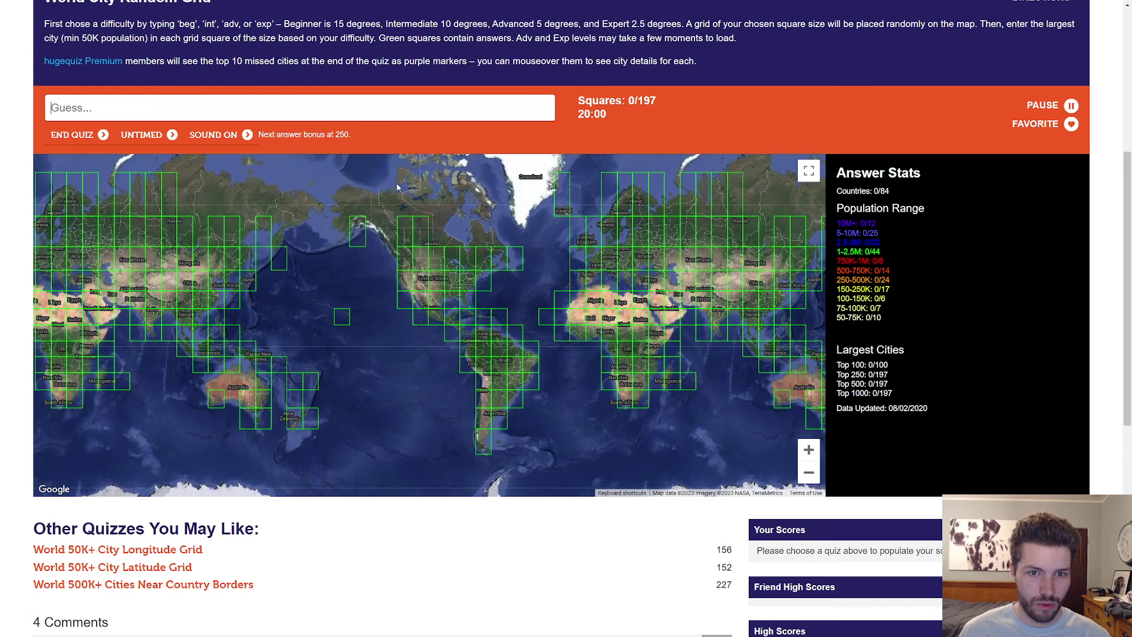
click(345, 108)
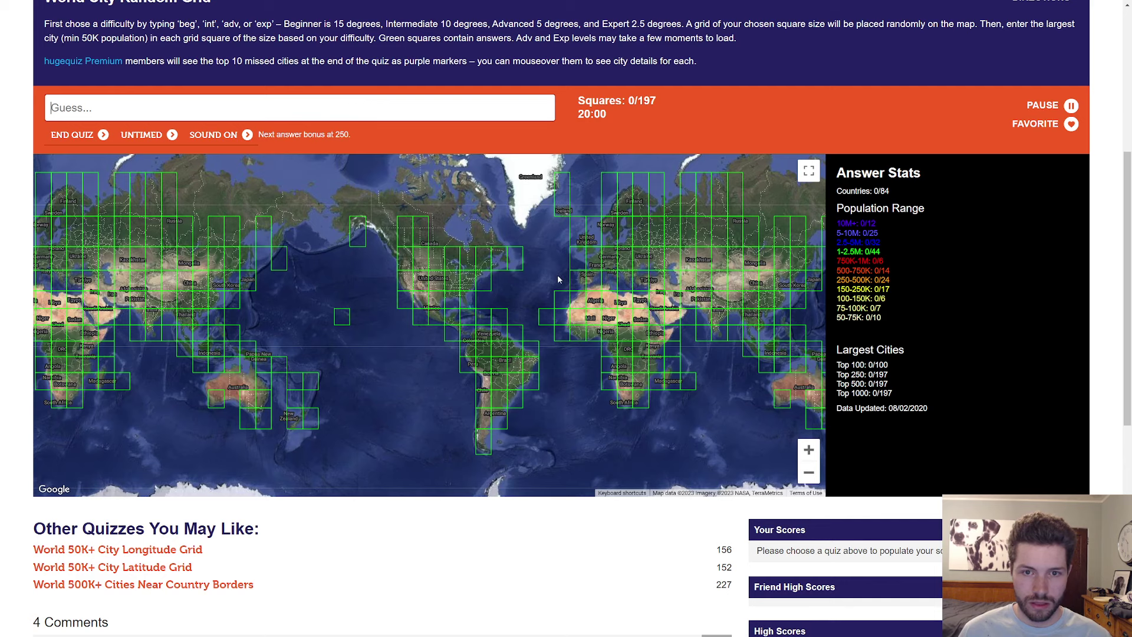
scroll(379, 230, up, 1)
scroll(379, 229, up, 2)
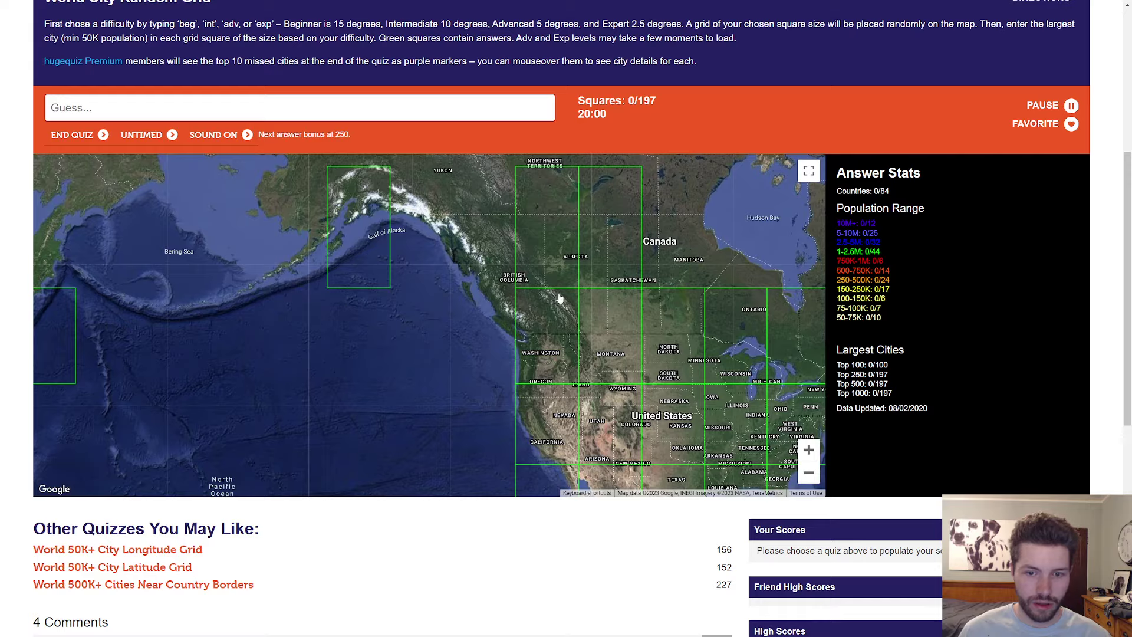
scroll(421, 280, down, 1)
scroll(410, 268, up, 1)
Step: Answer Anchorage, Calgary, Seattle, Chicago, Philadelphia and other North American squares, reaching 12/197
click(201, 98)
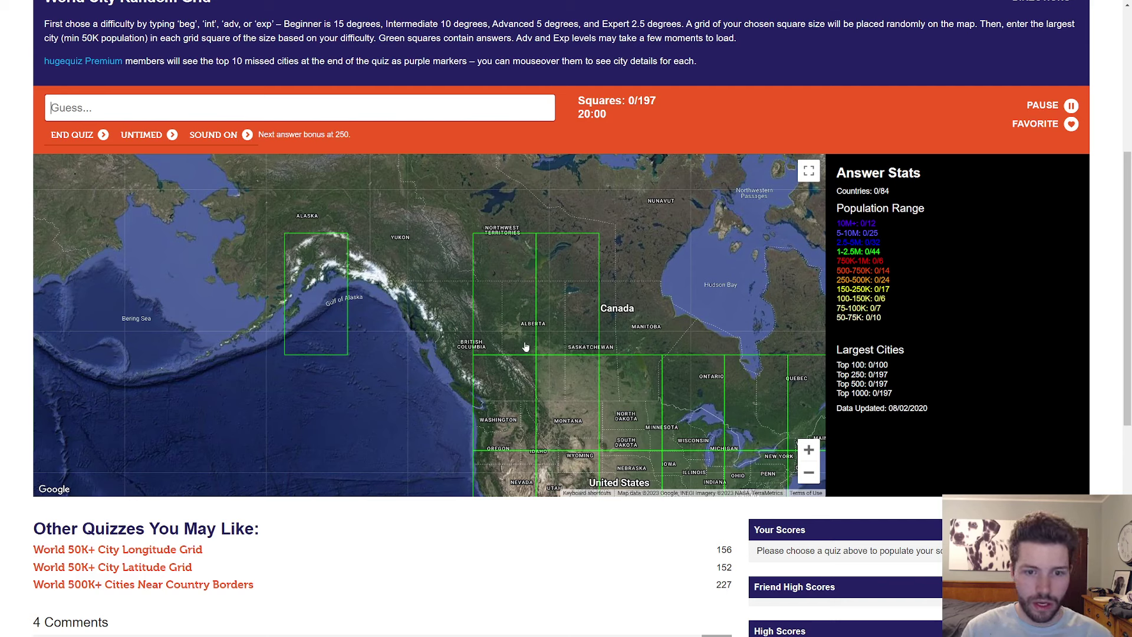
text(anchorage)
key(Return)
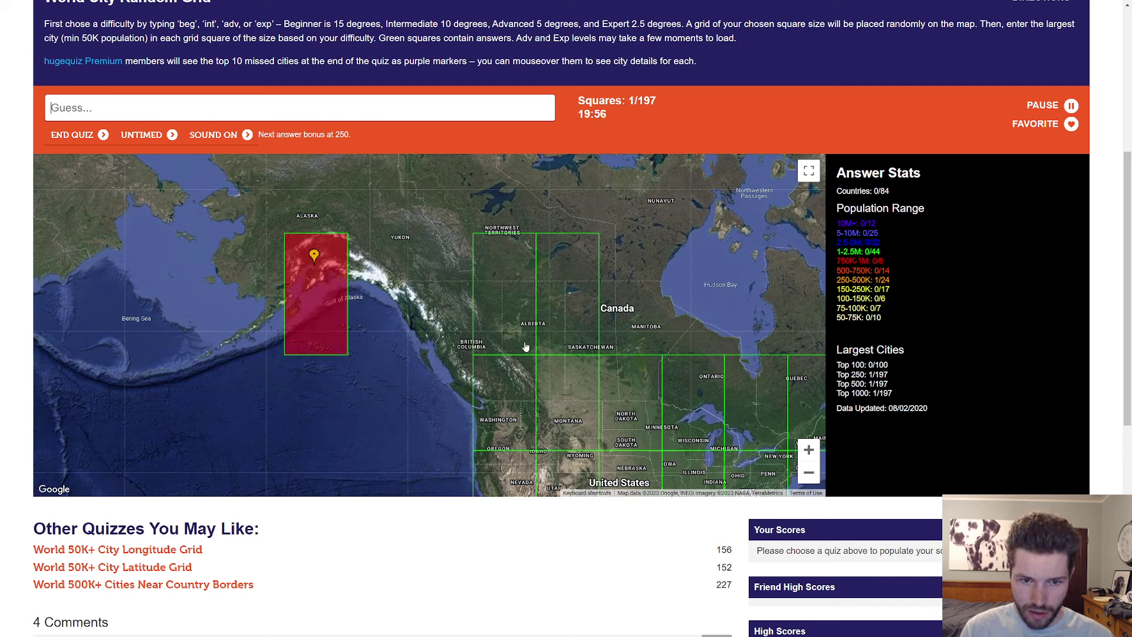
text(princegeorge)
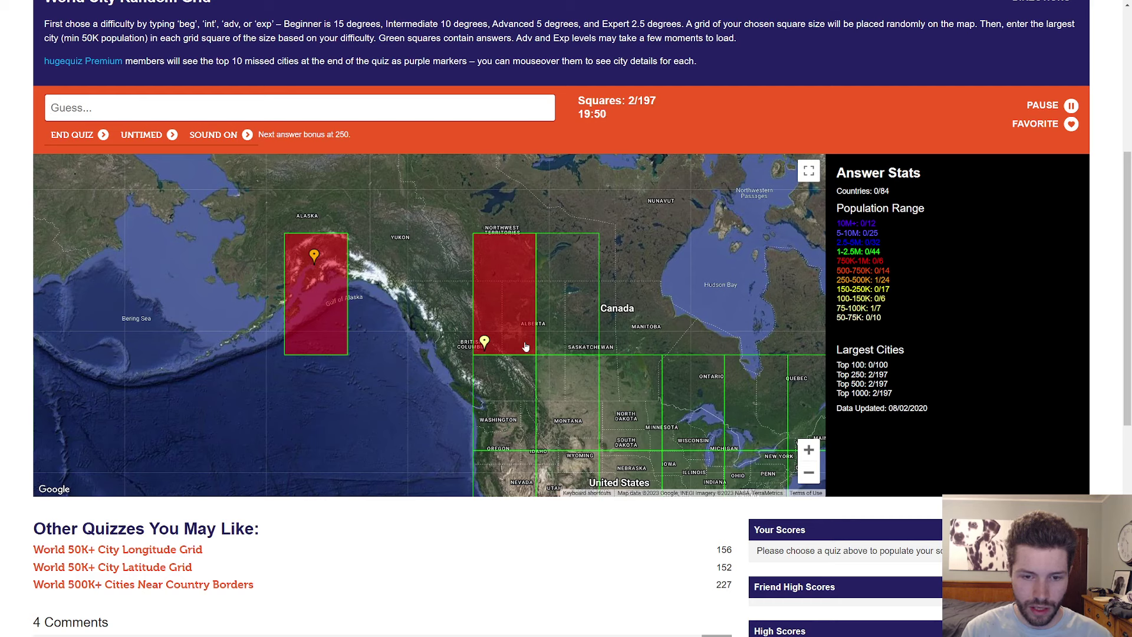
text(peaceriver)
key(BackSpace)
key(BackSpace)
key(BackSpace)
text(edmonton)
key(BackSpace)
key(BackSpace)
key(BackSpace)
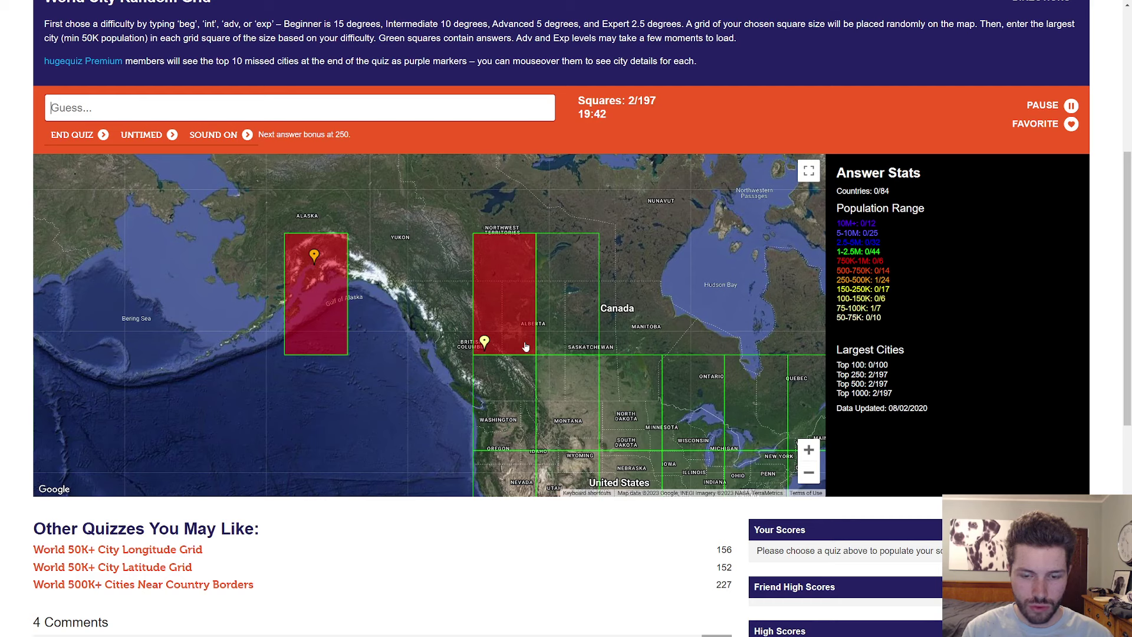
text(sas)
key(BackSpace)
text(skatoo)
key(BackSpace)
key(BackSpace)
key(BackSpace)
key(BackSpace)
key(BackSpace)
key(BackSpace)
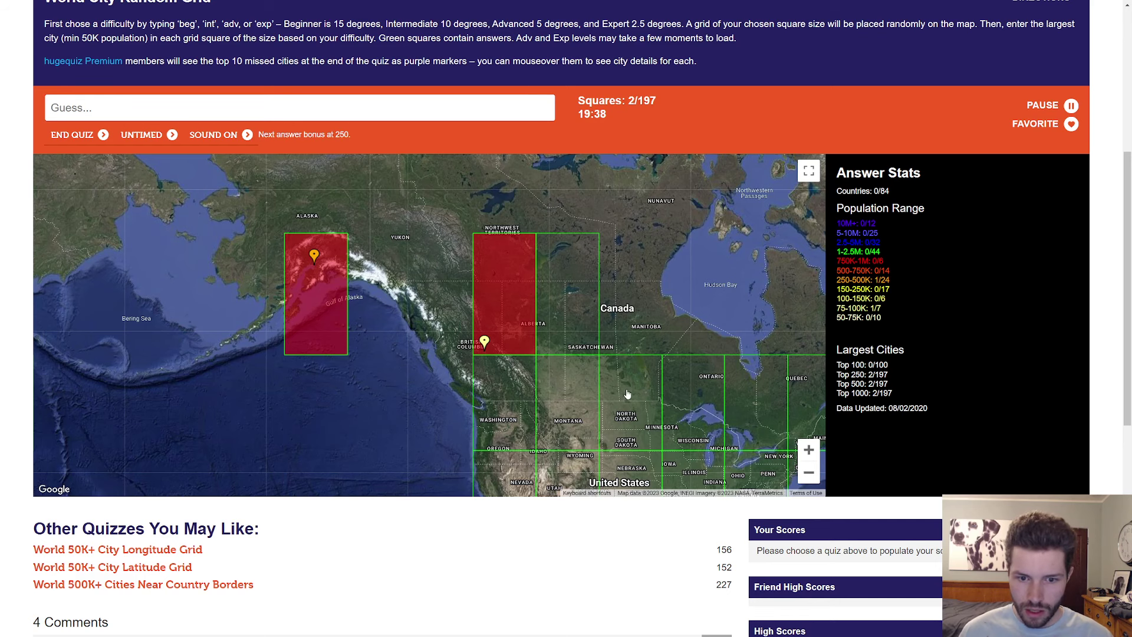
text(calgary)
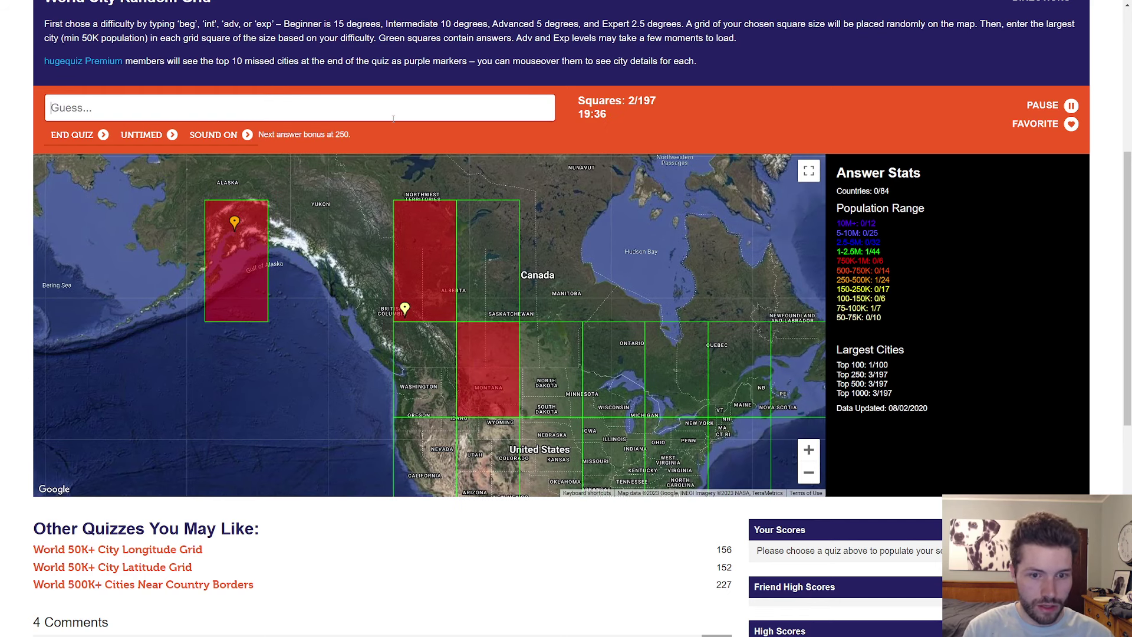
text(fargo)
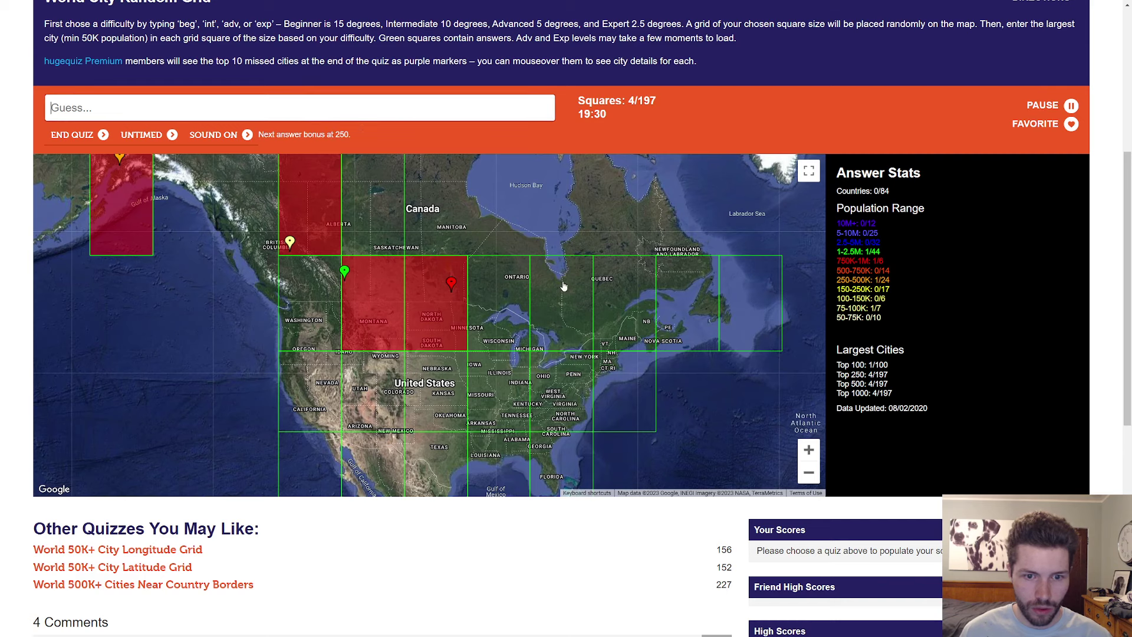
text(seattle)
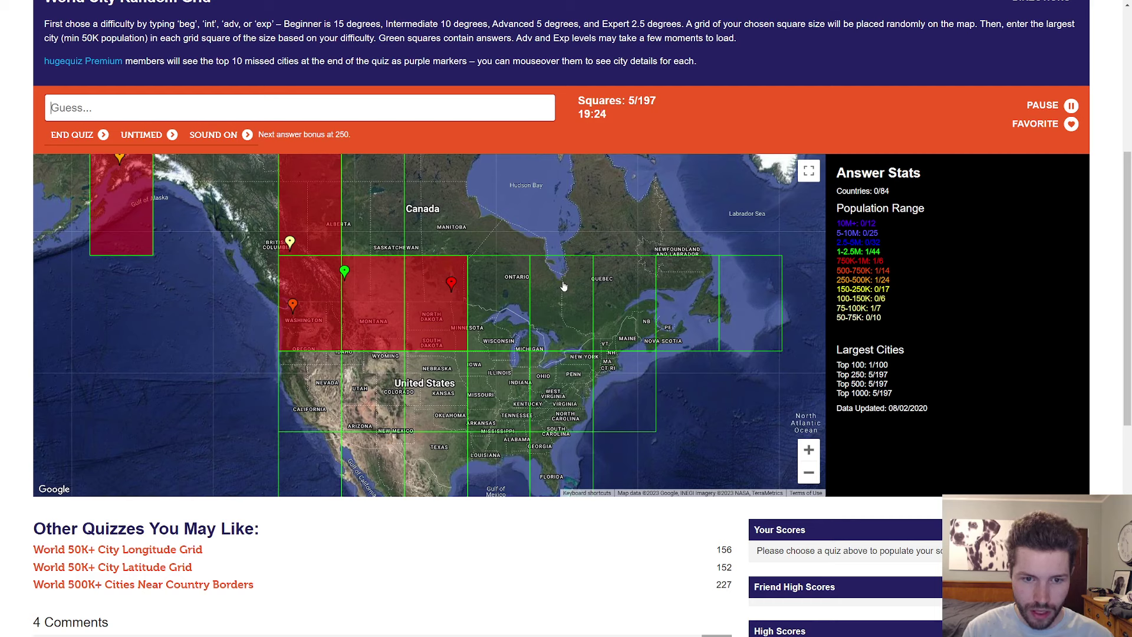
text(minneapolis)
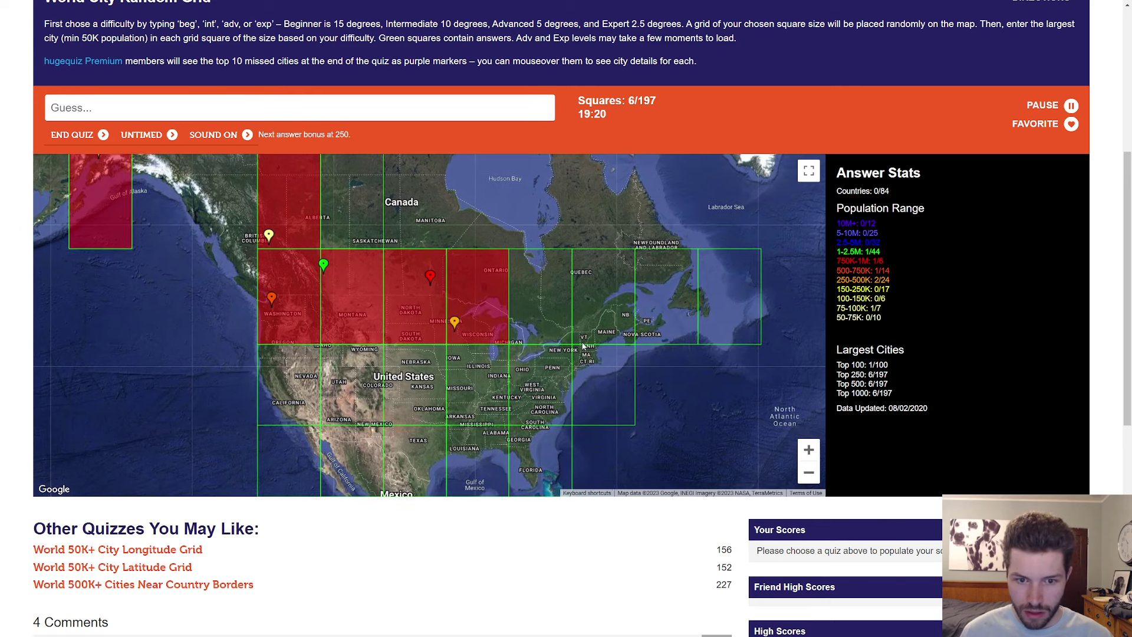
text(toronto)
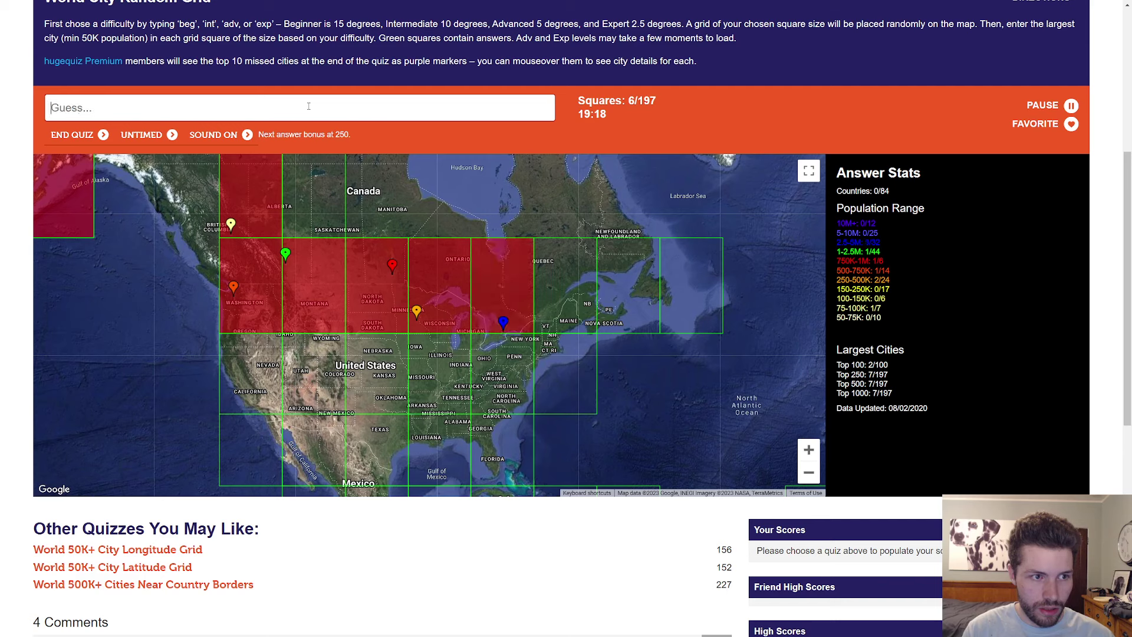
text(chicago)
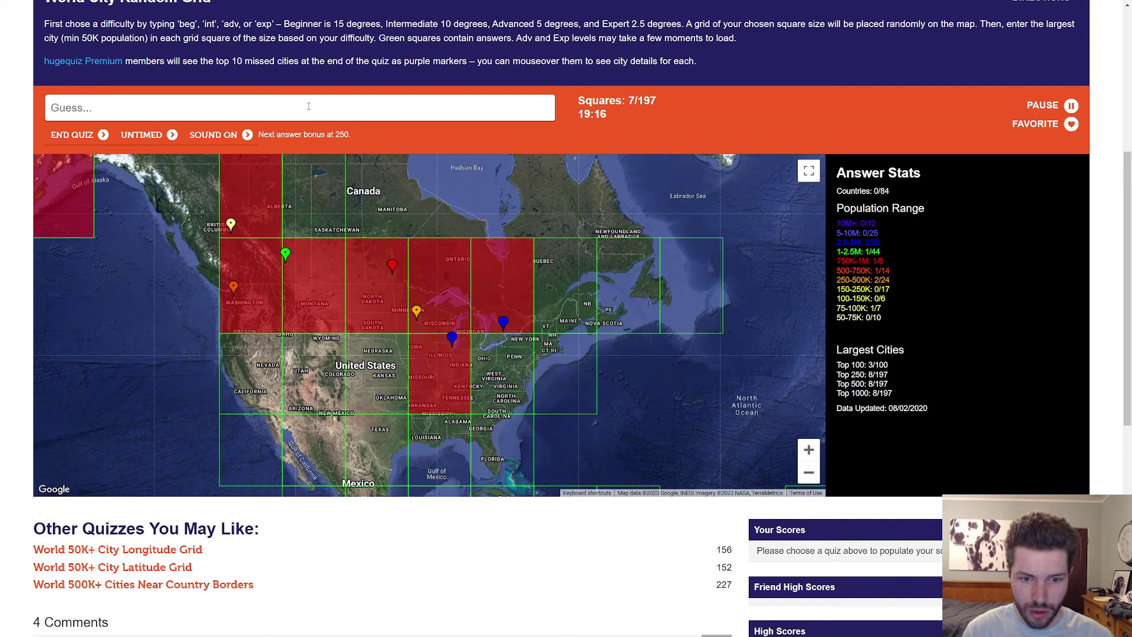
text(phila)
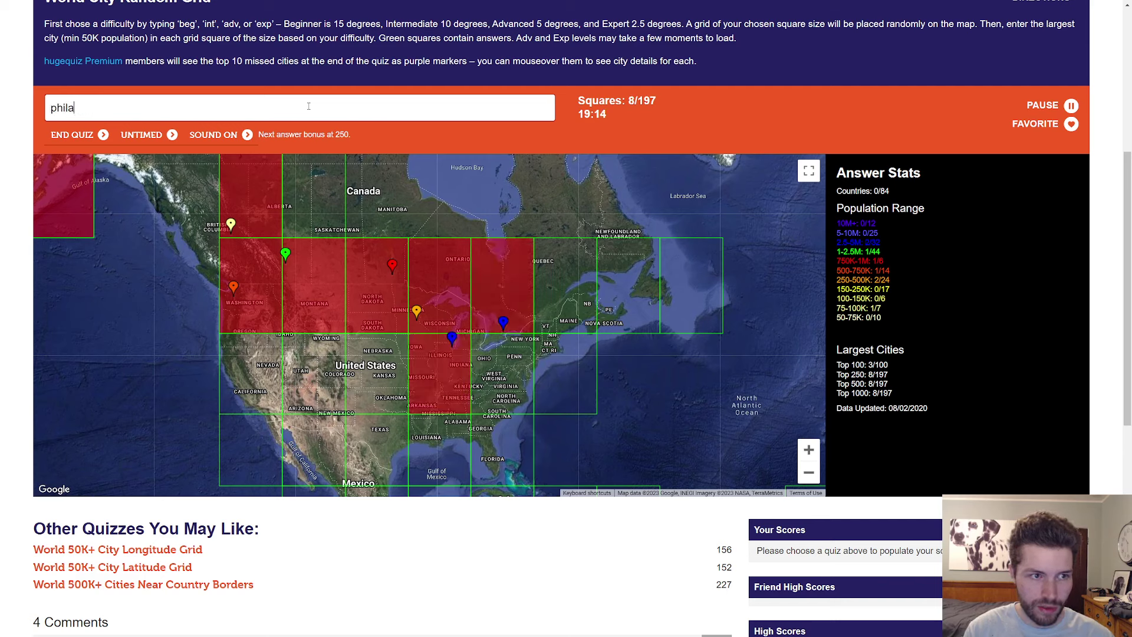
text(delphia)
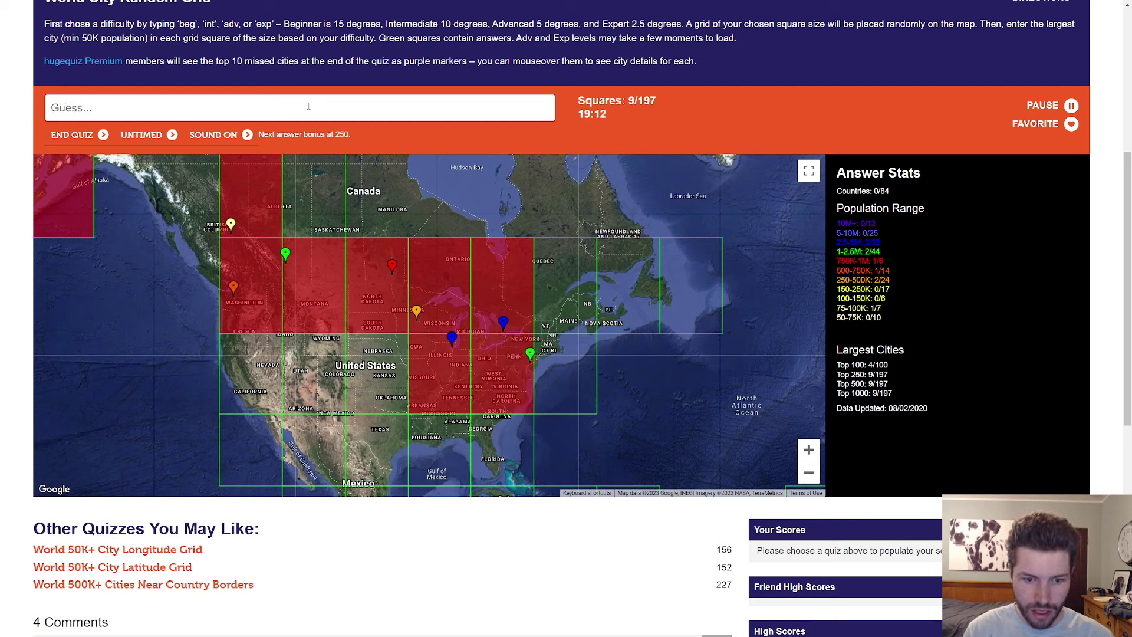
text(miam)
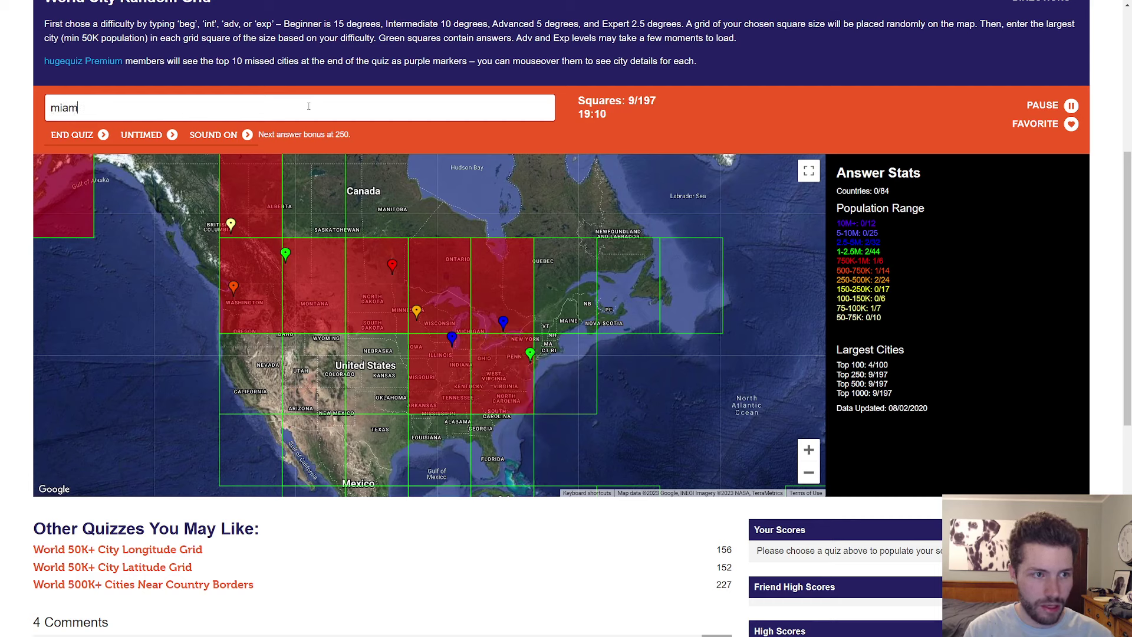
text(i)
key(BackSpace)
key(BackSpace)
key(BackSpace)
text(atlanta)
key(BackSpace)
key(BackSpace)
key(BackSpace)
text(jacksonville)
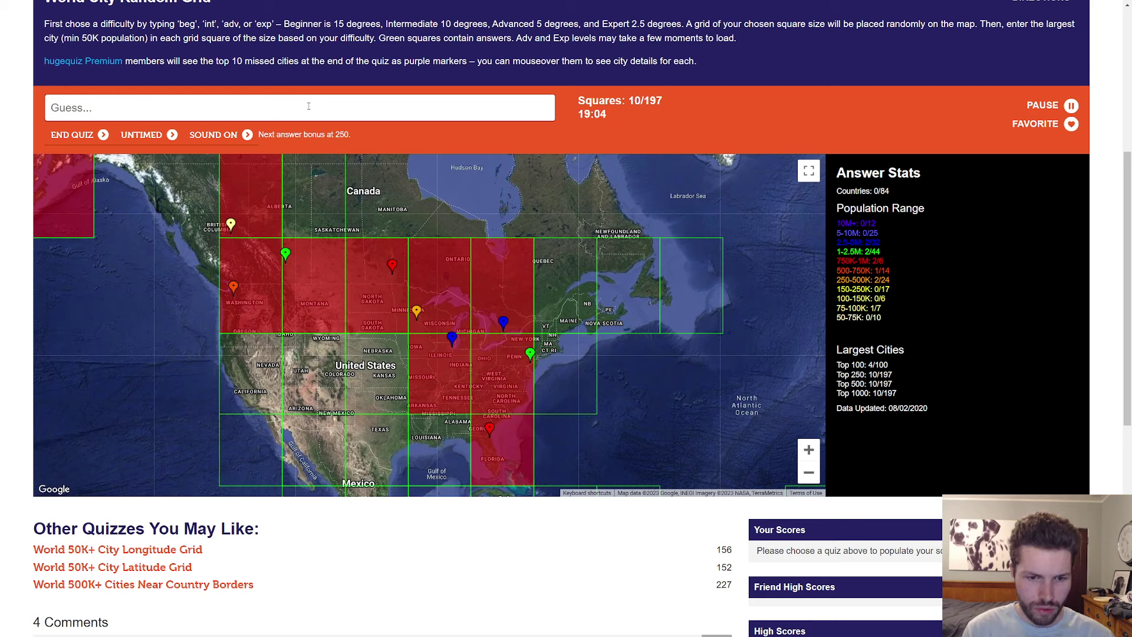
text(houston)
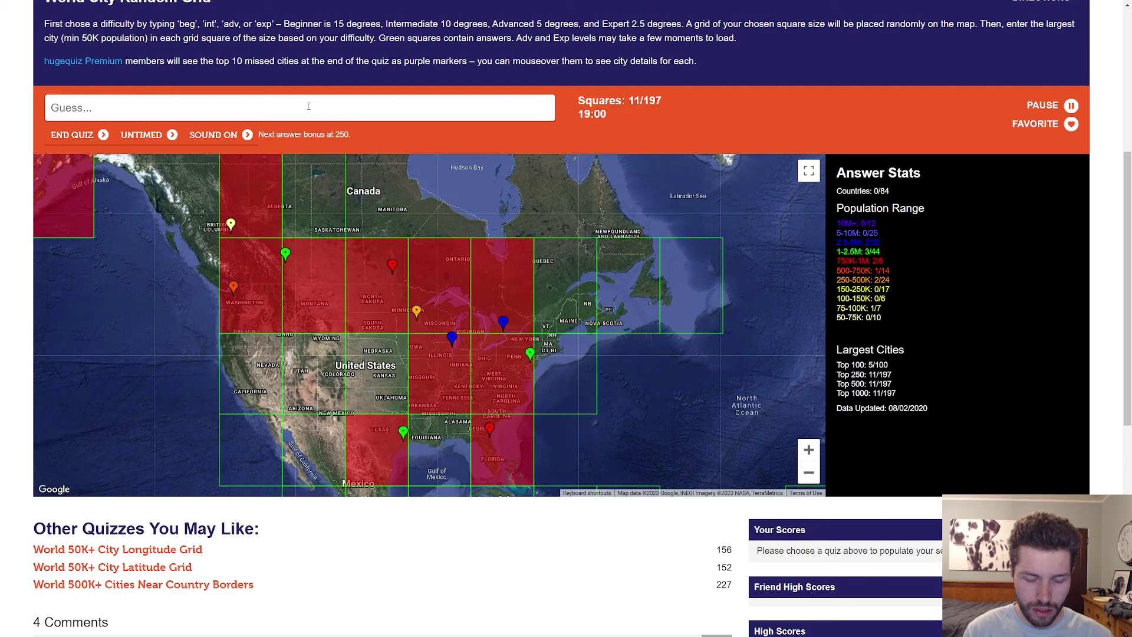
text(new orleans)
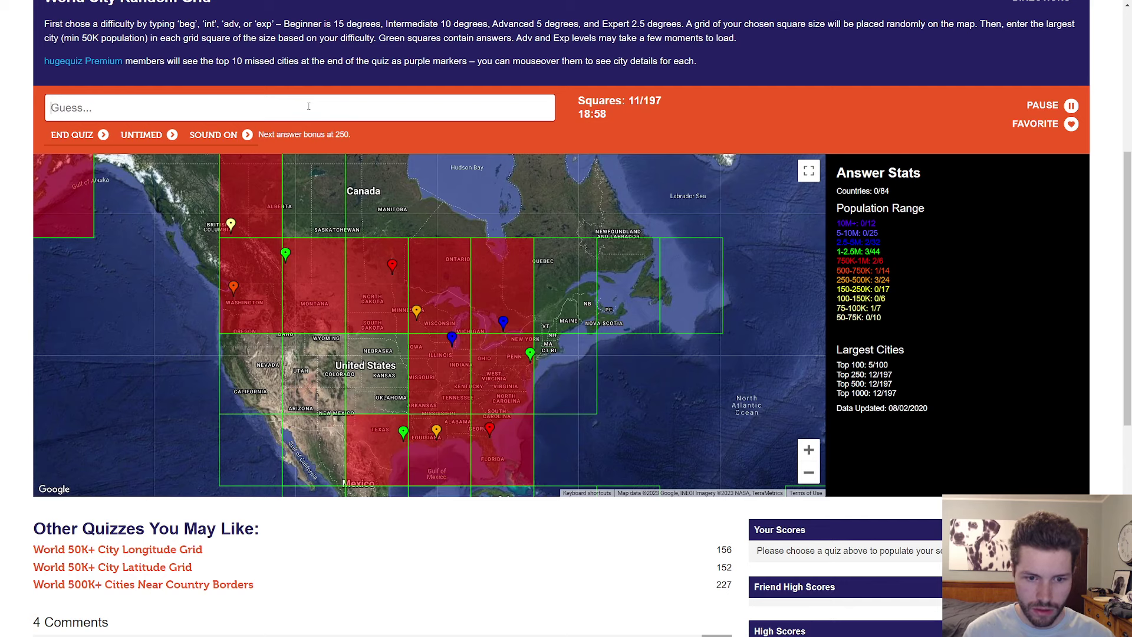
Step: Answer Oklahoma City, Phoenix, New York, Montreal and Halifax, reaching 20/197
drag(124, 302, 182, 265)
click(209, 105)
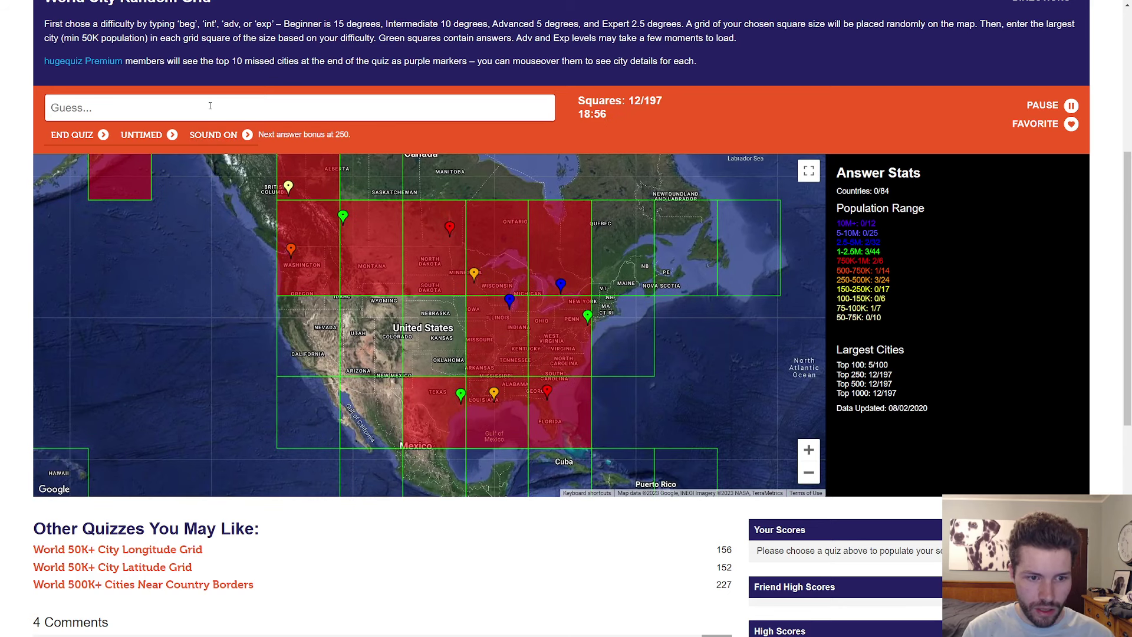
text(los angeles)
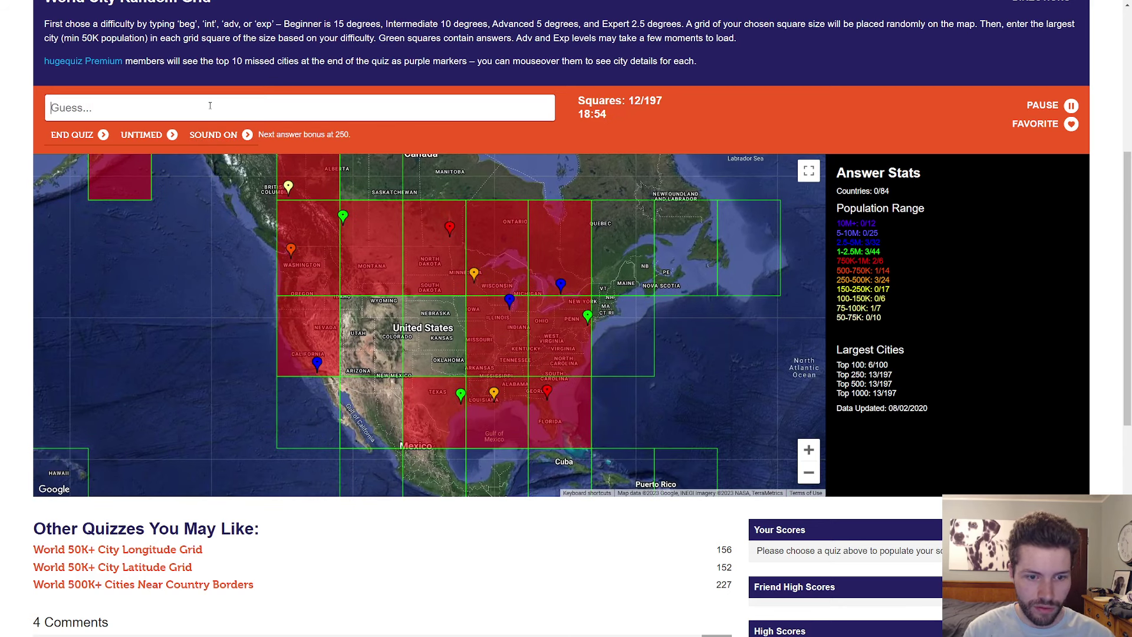
text(phoenix)
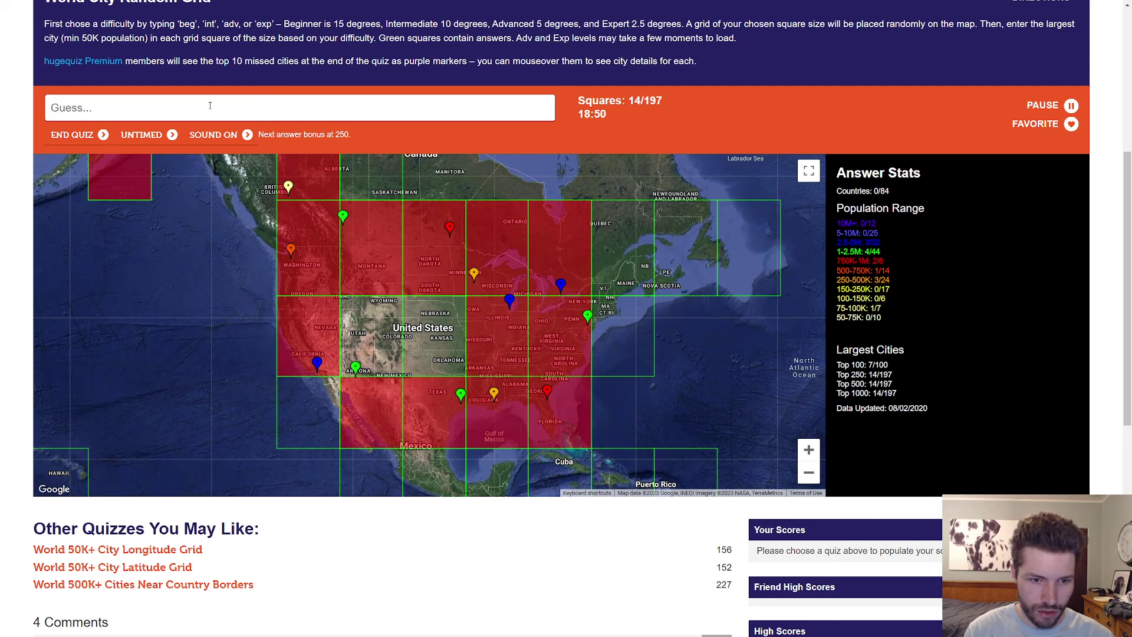
text(denver)
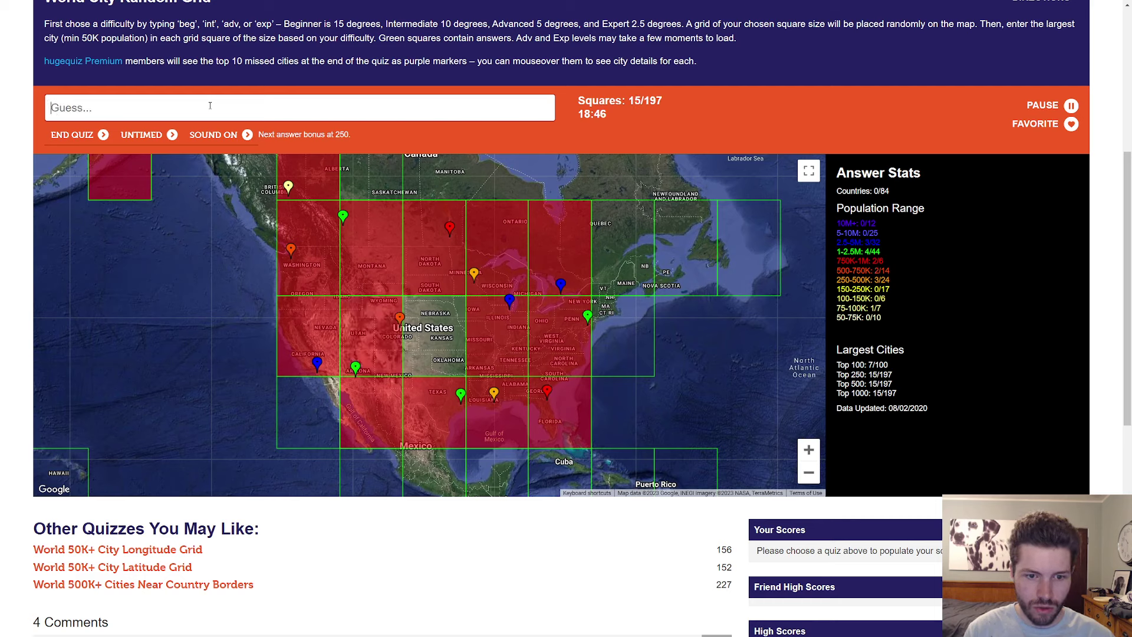
text(tulsa)
key(BackSpace)
key(BackSpace)
key(BackSpace)
key(BackSpace)
key(BackSpace)
text(oklahoma city)
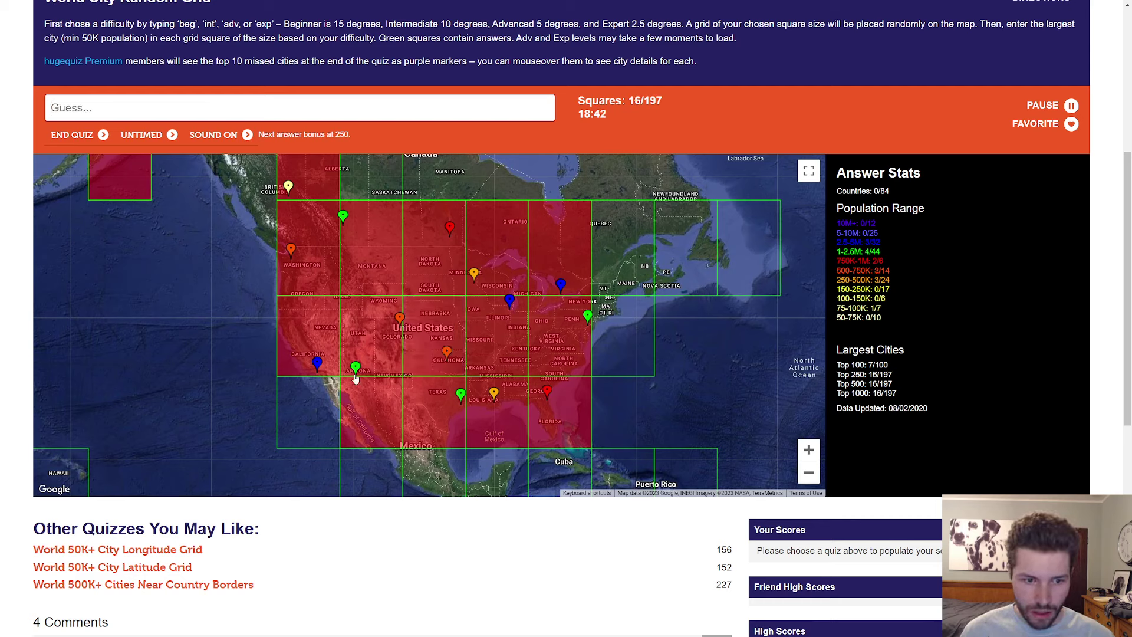
text(phoenix)
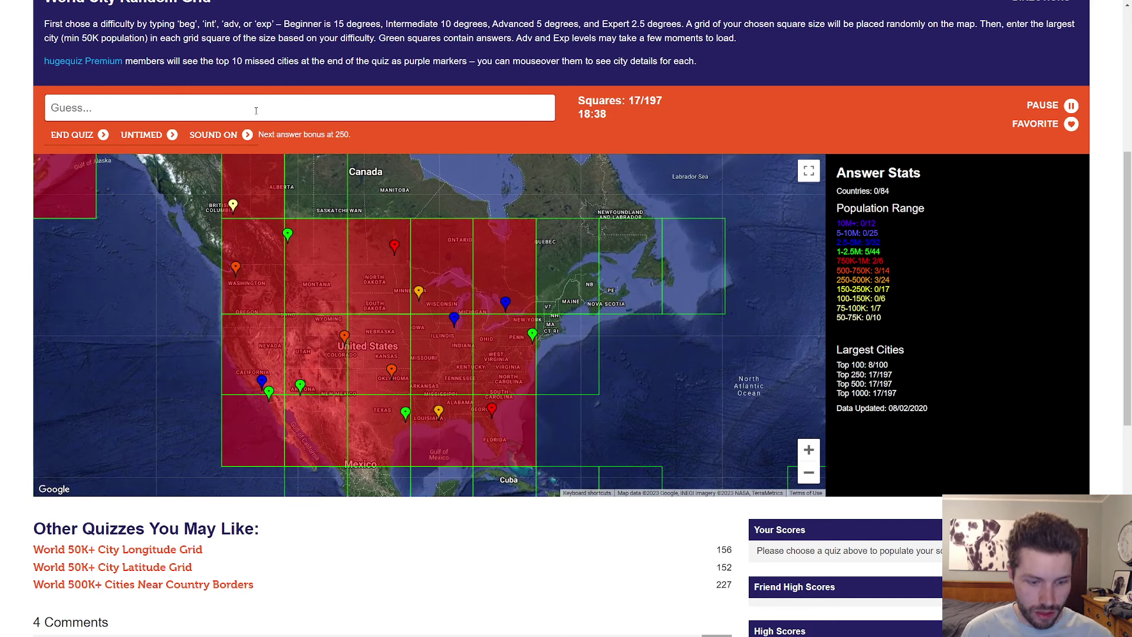
text(new york)
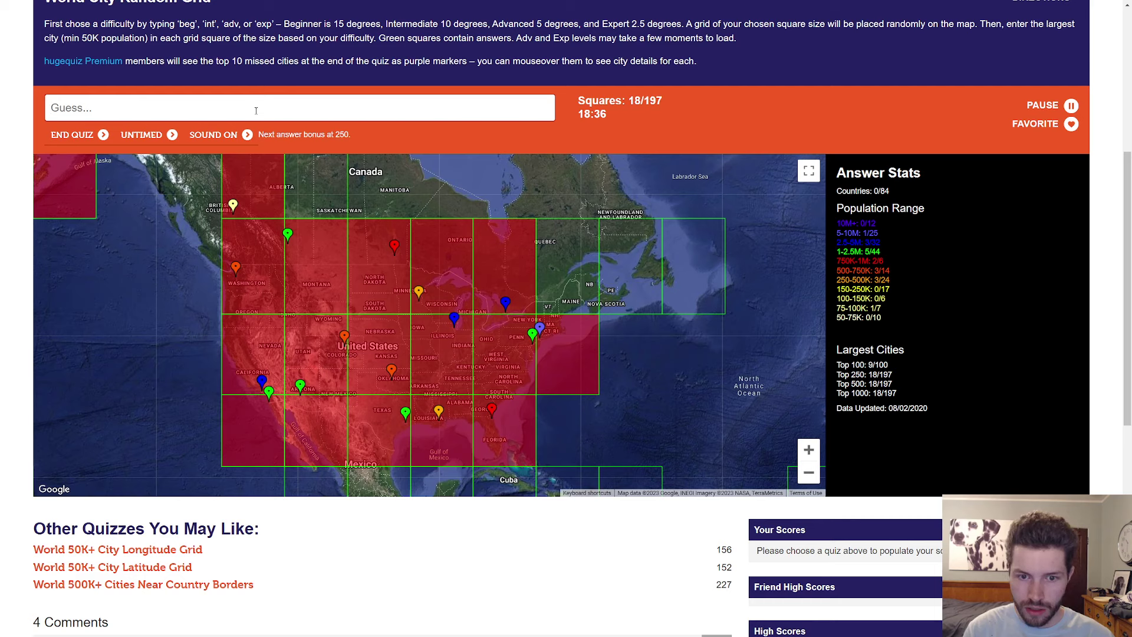
text(montrealhalifax)
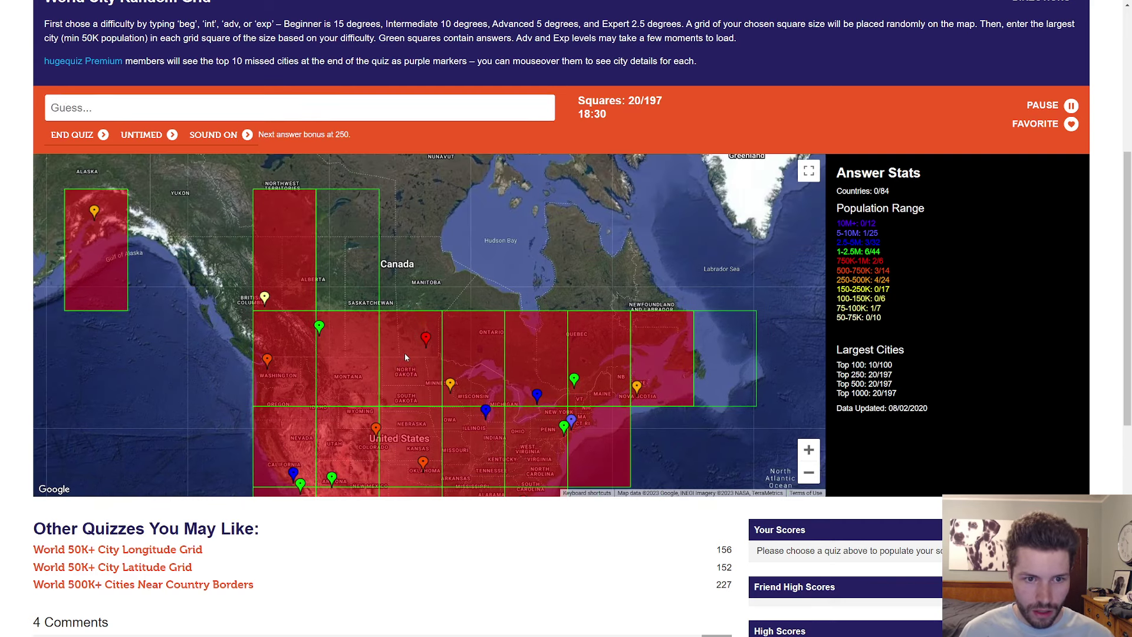
Step: Answer Mexico City and Guatemala City after Cabo San Lucas and San Jose del Cabo are rejected
mouse_move(404, 353)
mouse_down()
mouse_move(448, 266)
mouse_move(411, 237)
mouse_up()
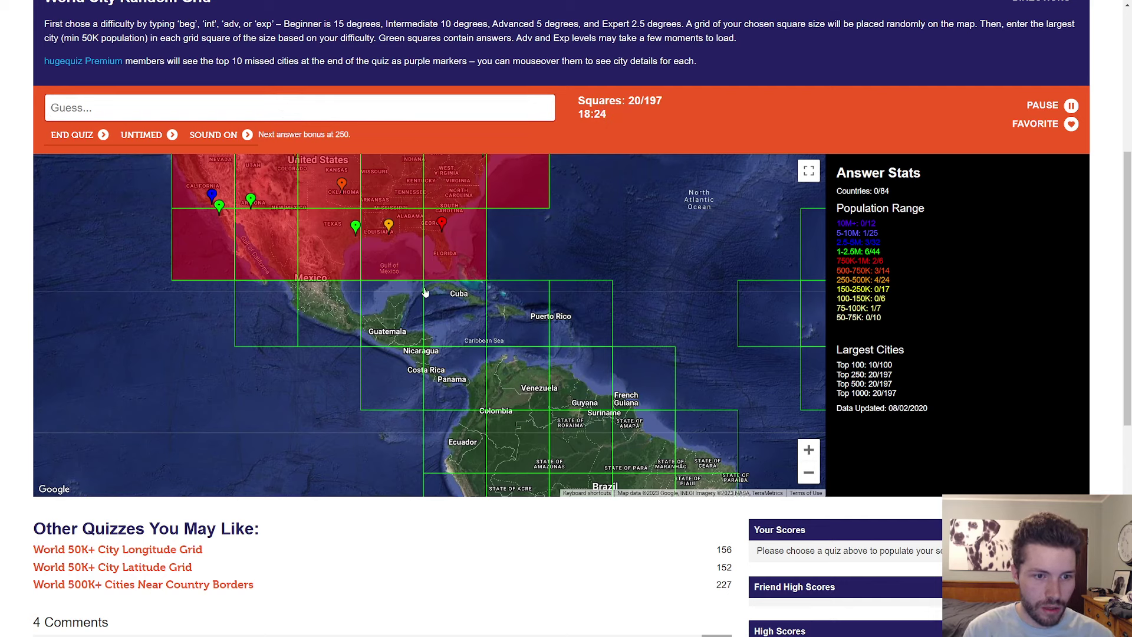
text(cabosanlucas)
key(BackSpace)
key(BackSpace)
key(BackSpace)
text(tegu)
key(BackSpace)
key(BackSpace)
key(BackSpace)
key(BackSpace)
text(puertovallar)
key(BackSpace)
key(BackSpace)
key(BackSpace)
key(BackSpace)
key(BackSpace)
key(BackSpace)
key(BackSpace)
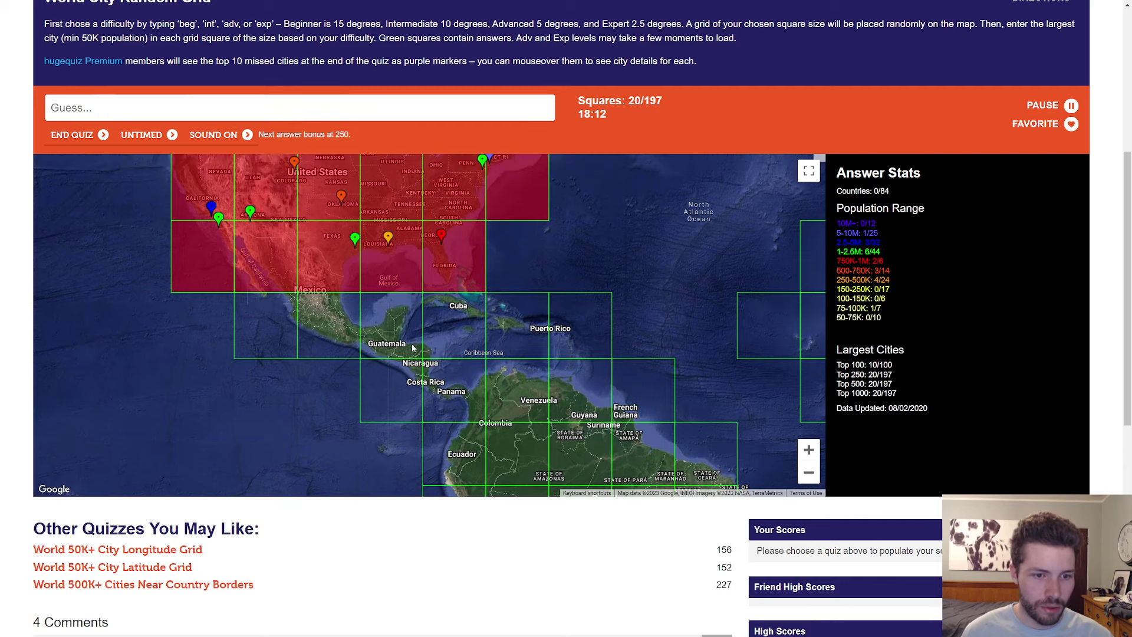
click(317, 116)
text(mexico citysanjosedelcabo)
key(BackSpace)
key(BackSpace)
key(BackSpace)
key(BackSpace)
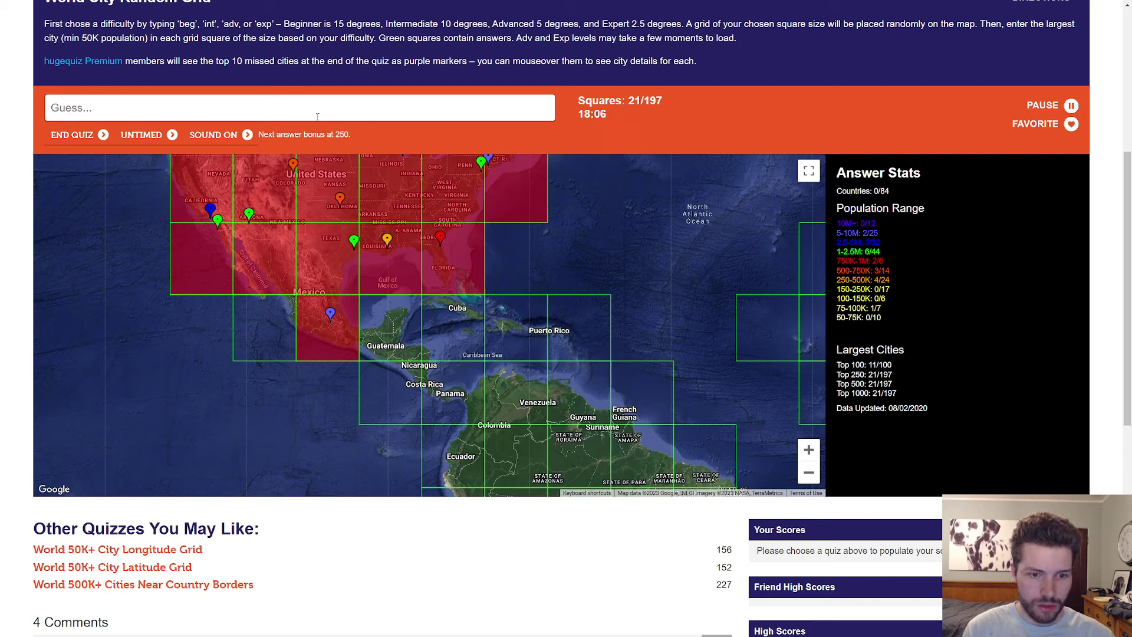
text(guatemalci)
key(BackSpace)
key(BackSpace)
text(aci)
key(BackSpace)
key(BackSpace)
key(BackSpace)
key(BackSpace)
key(BackSpace)
key(BackSpace)
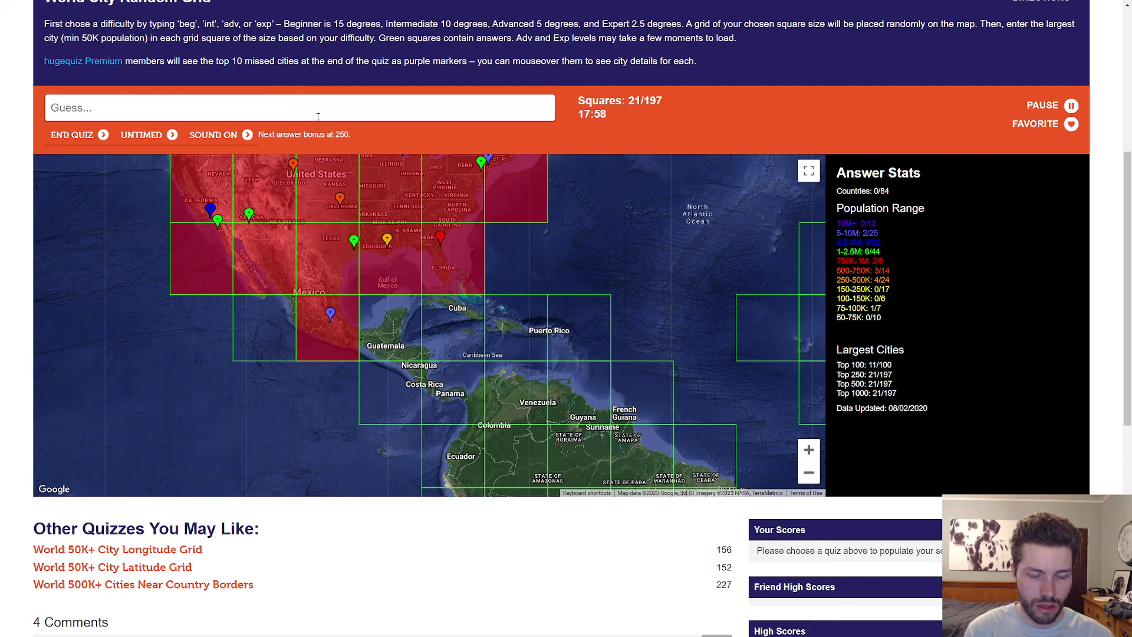
text(cancun)
Step: Answer Tegucigalpa, Managua, Havana and Santo Domingo, with Cancun, San Jose and Panama City rejected
key(BackSpace)
key(BackSpace)
key(BackSpace)
text(cancun)
key(BackSpace)
key(BackSpace)
key(BackSpace)
text(tegucigalpa)
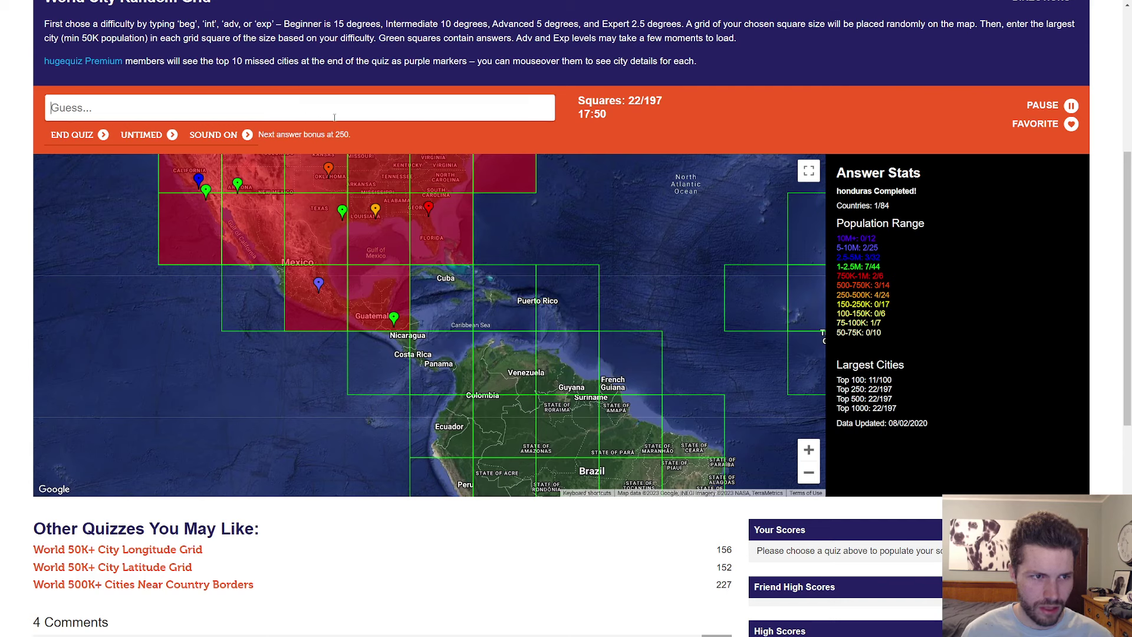
text(manauguasanjos)
key(BackSpace)
key(BackSpace)
key(BackSpace)
text(panamacity)
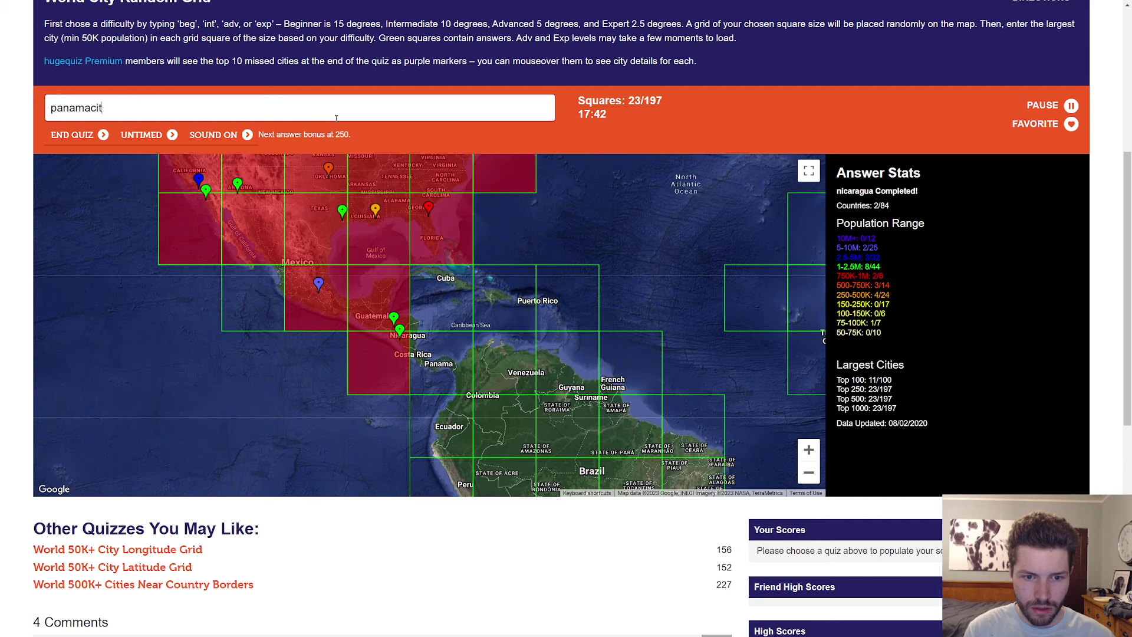
key(BackSpace)
key(BackSpace)
key(BackSpace)
text(medellinbarranquilla)
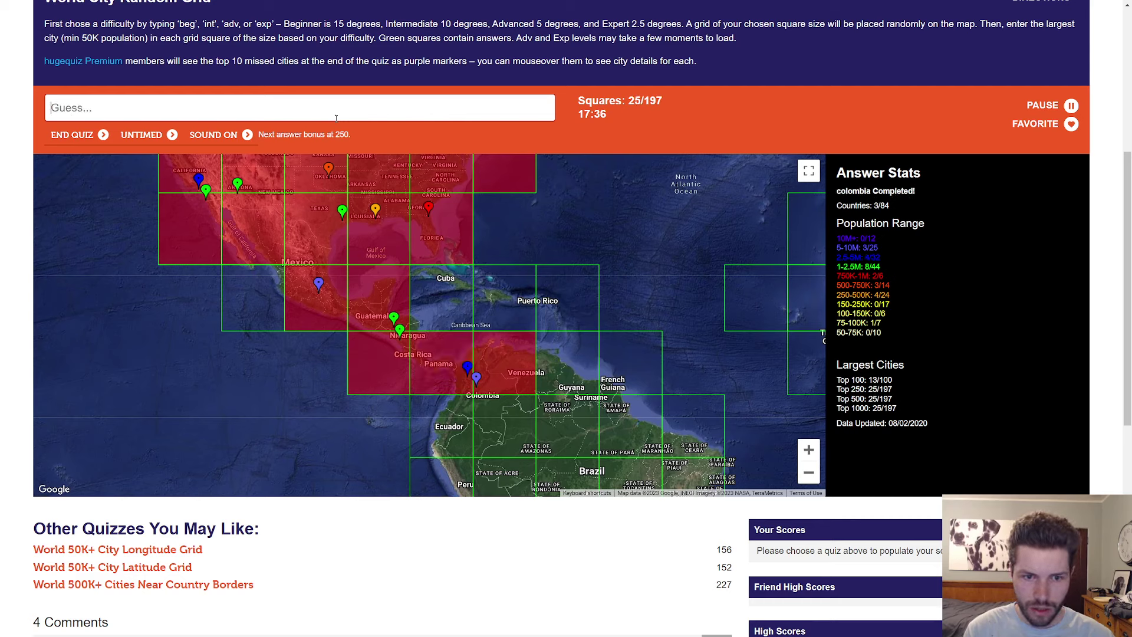
text(havana)
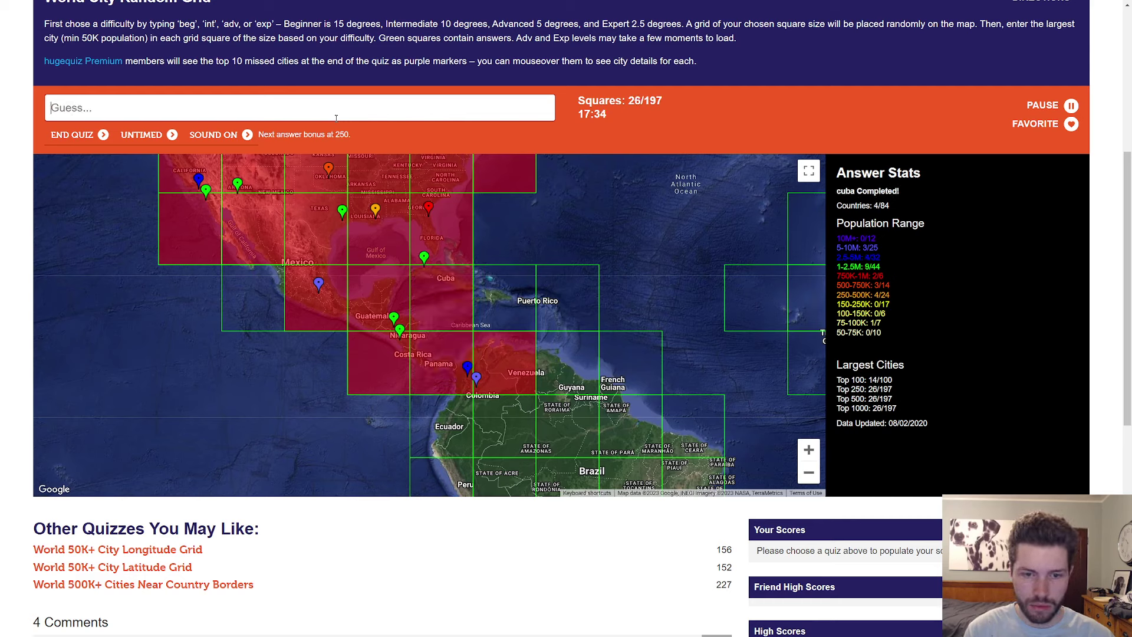
text(sant)
text(odomgi)
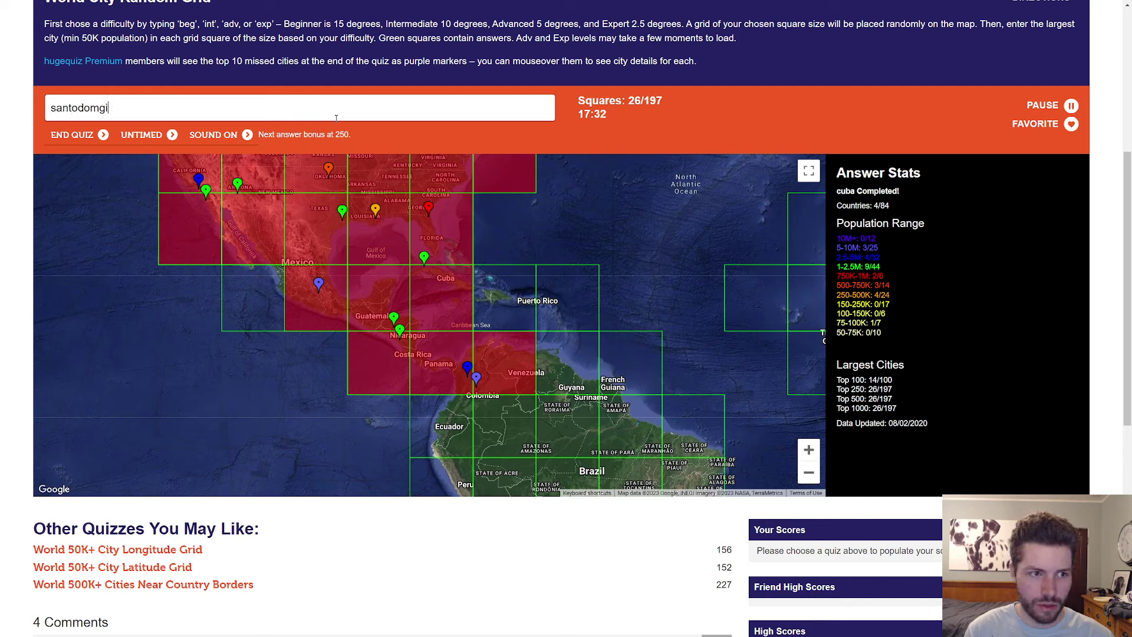
key(BackSpace)
key(BackSpace)
text(ingo)
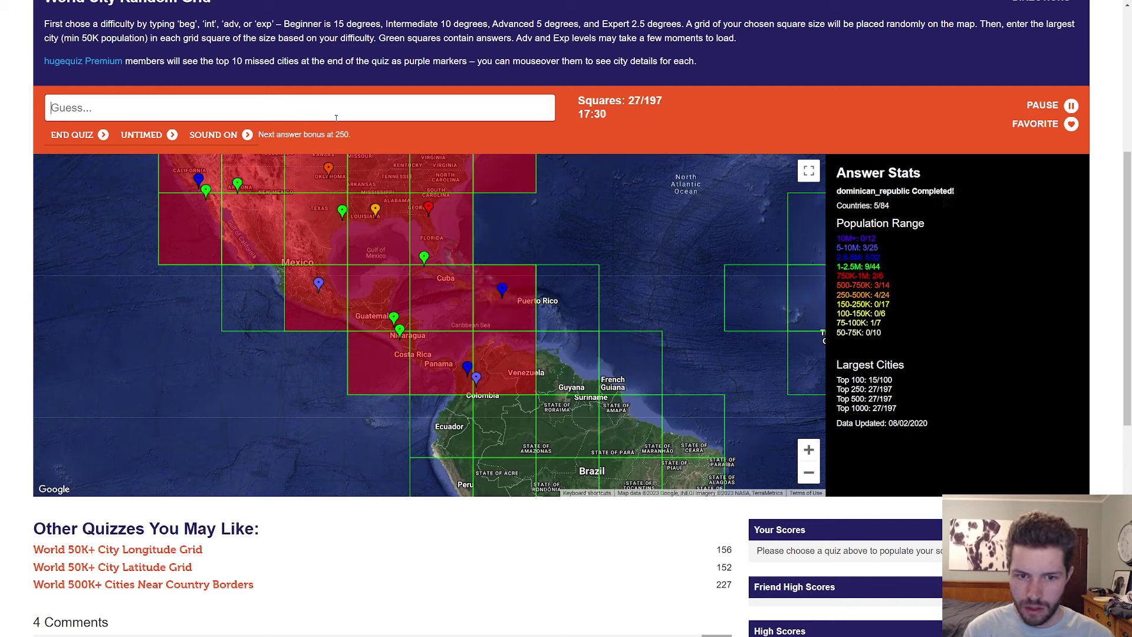
Step: Answer Medellin and Ciudad Bolivar after San Juan, Georgetown and Paramaribo are rejected, reaching 28/197
drag(498, 207, 381, 183)
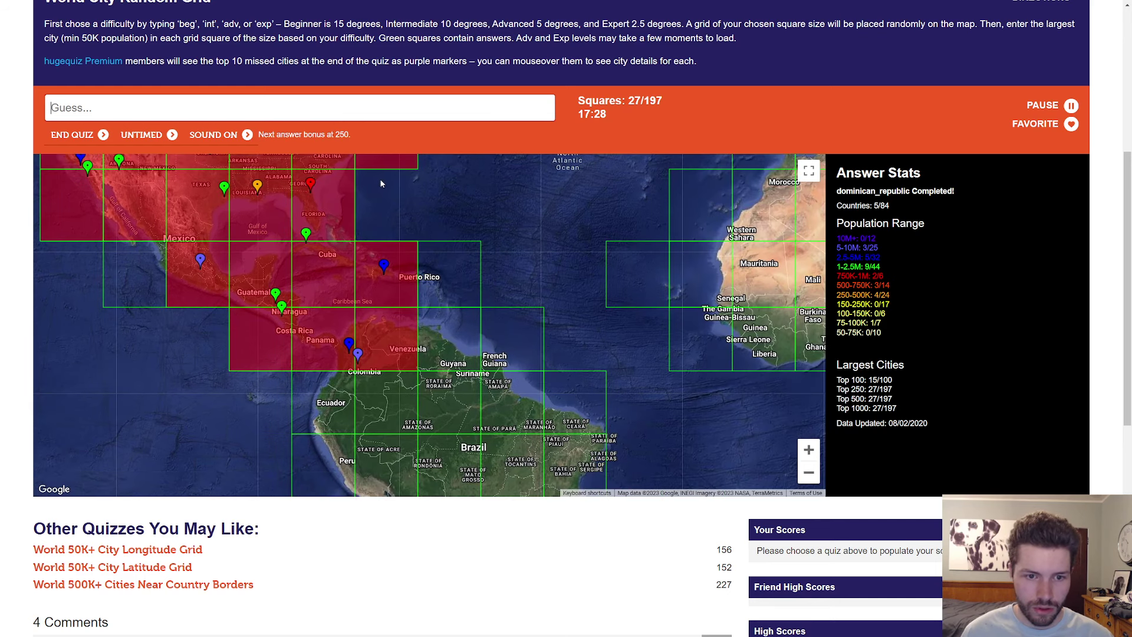
click(321, 113)
text(sant)
key(BackSpace)
key(BackSpace)
text(njuan)
key(BackSpace)
key(BackSpace)
key(BackSpace)
key(BackSpace)
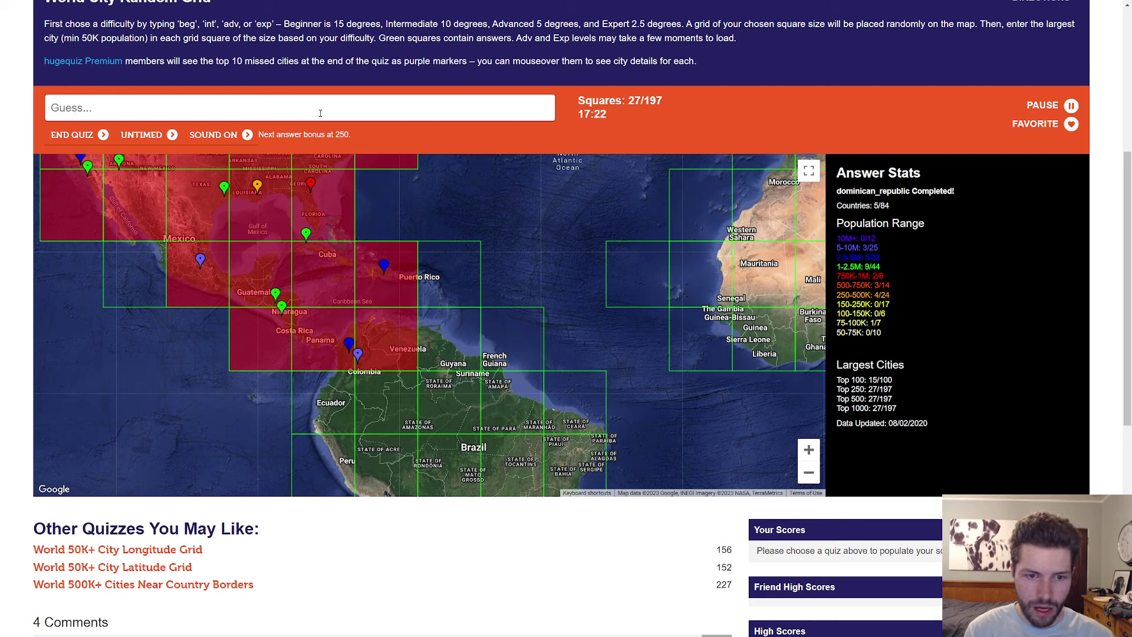
drag(488, 157, 454, 132)
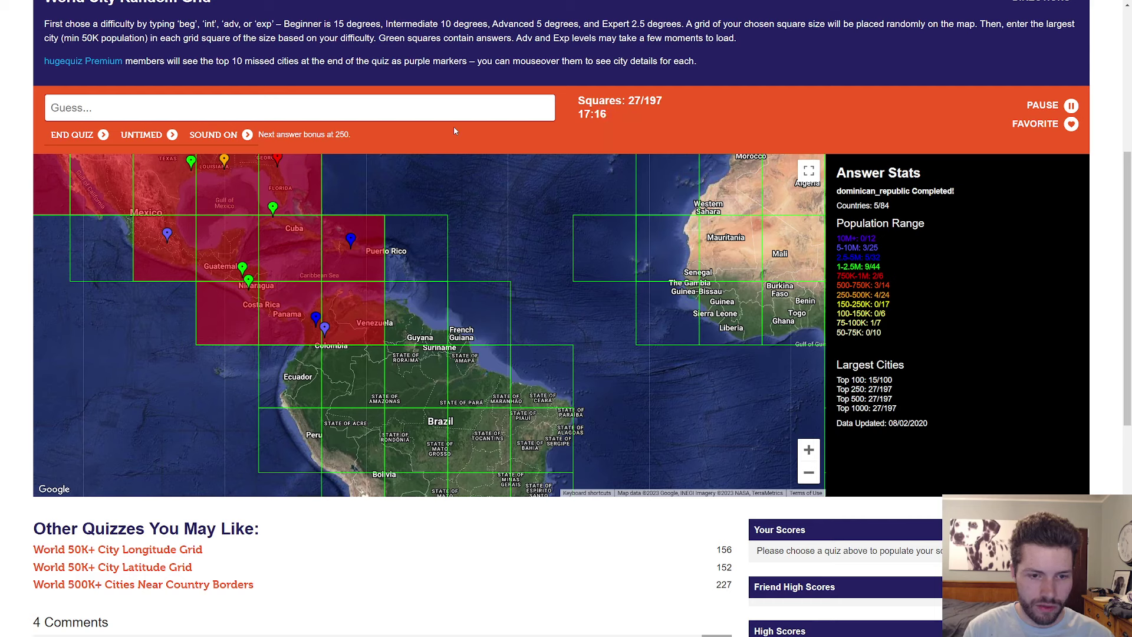
text(georgetown)
key(BackSpace)
key(BackSpace)
key(BackSpace)
key(BackSpace)
key(BackSpace)
key(BackSpace)
text(paramaribo)
key(BackSpace)
key(BackSpace)
key(BackSpace)
key(BackSpace)
key(BackSpace)
key(BackSpace)
text(ciudadboliv)
key(BackSpace)
key(BackSpace)
key(BackSpace)
key(BackSpace)
key(BackSpace)
text(bolivar)
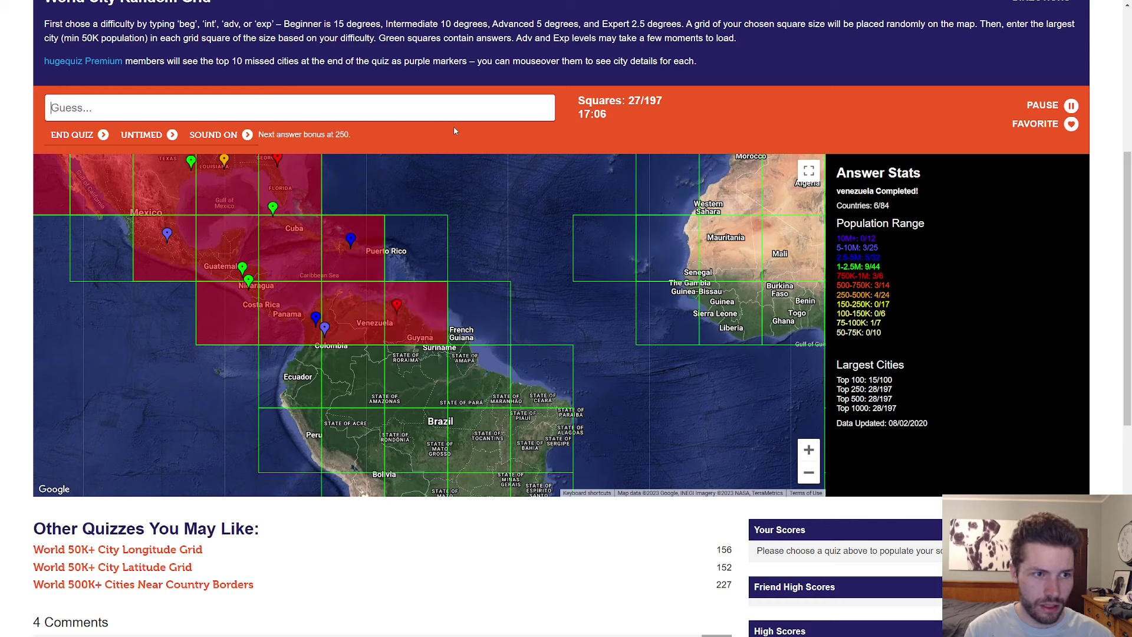
Step: Answer Guayaquil, Lima, Manaus, Arequipa, Brasilia, Belem, Fortaleza and Recife, reaching 39/197
drag(564, 285, 547, 227)
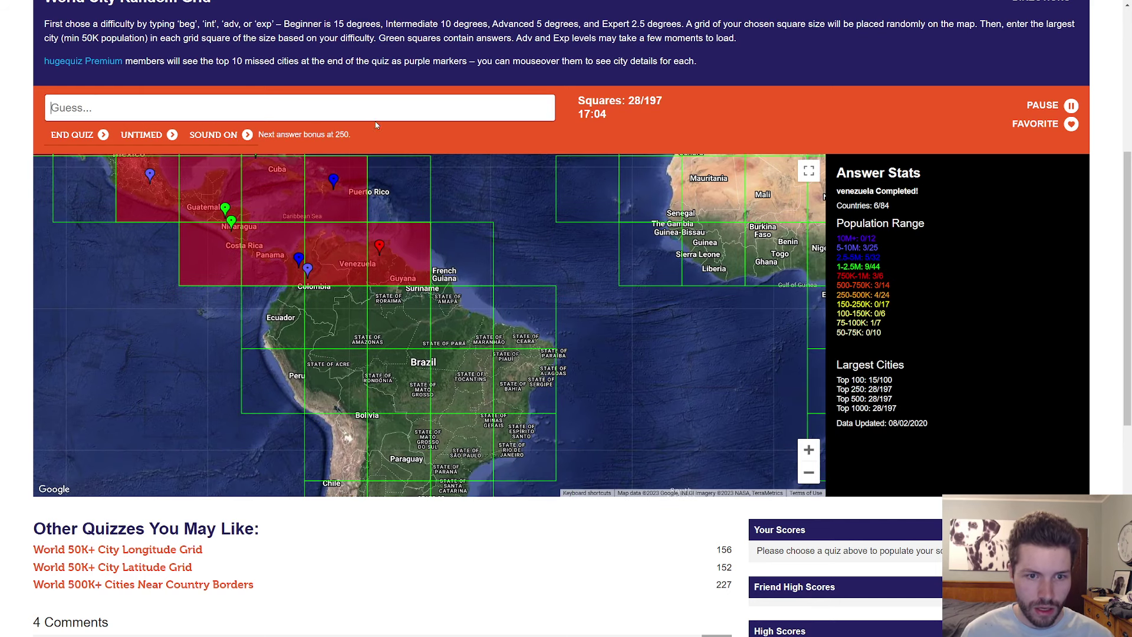
text(guayaquillima)
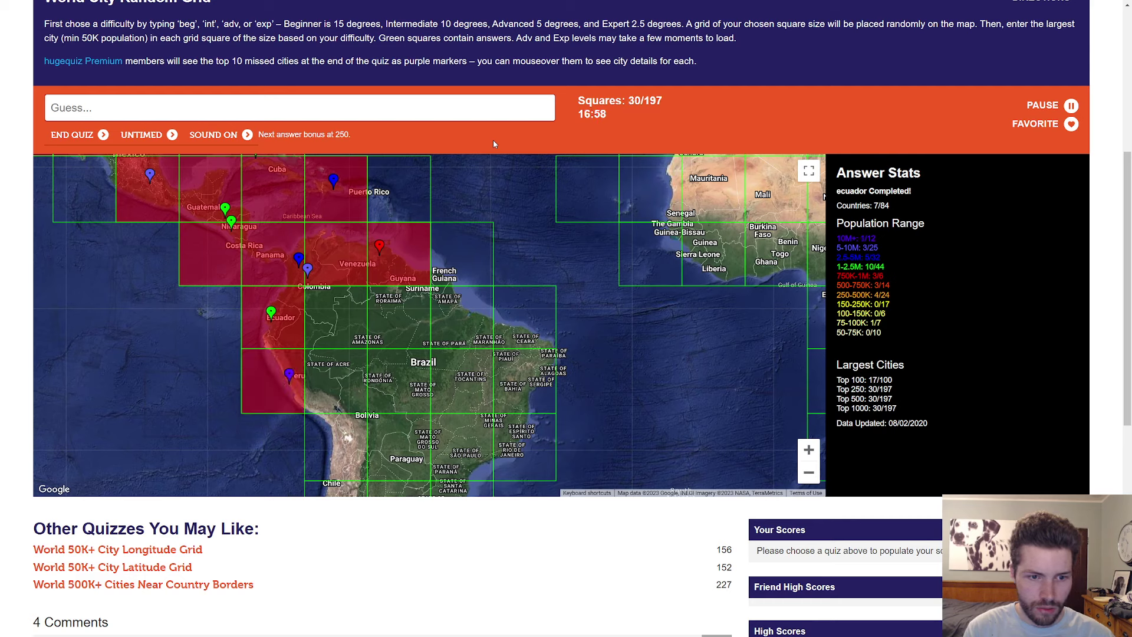
text(manaus)
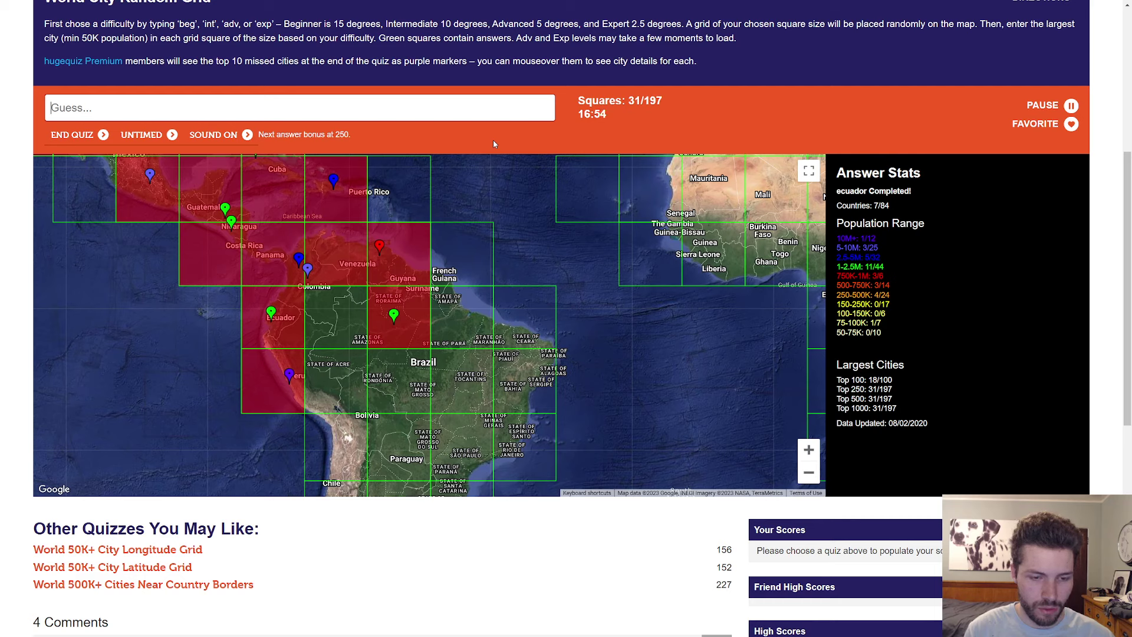
text(iquitos)
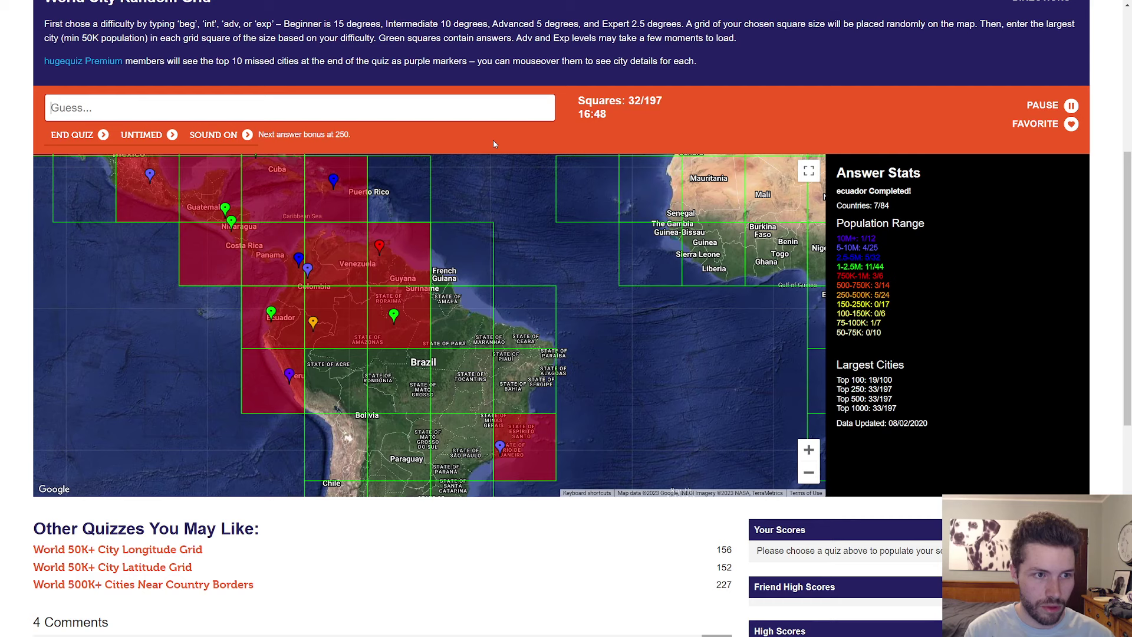
text(rioba)
key(BackSpace)
text(amba)
key(BackSpace)
key(BackSpace)
key(BackSpace)
key(BackSpace)
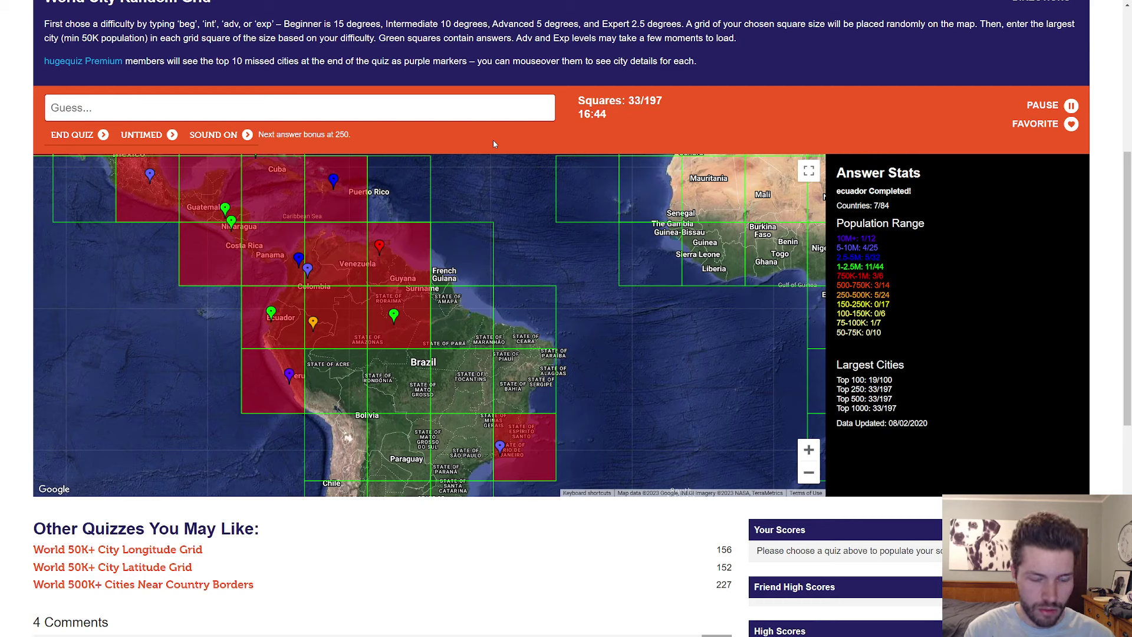
text(arequipa)
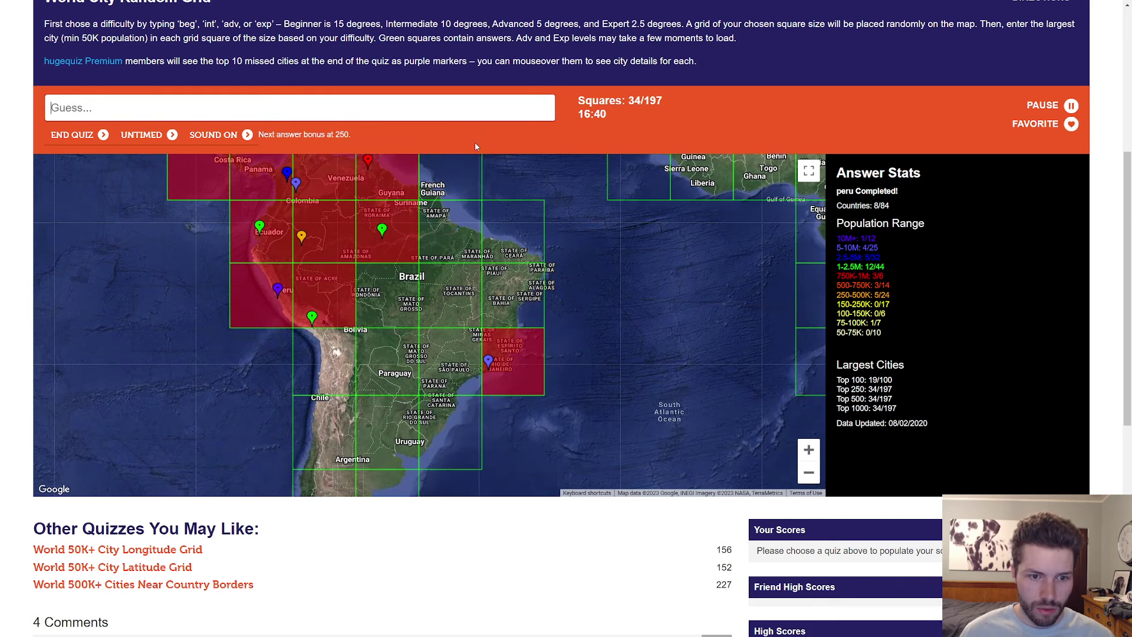
text(cuiaba)
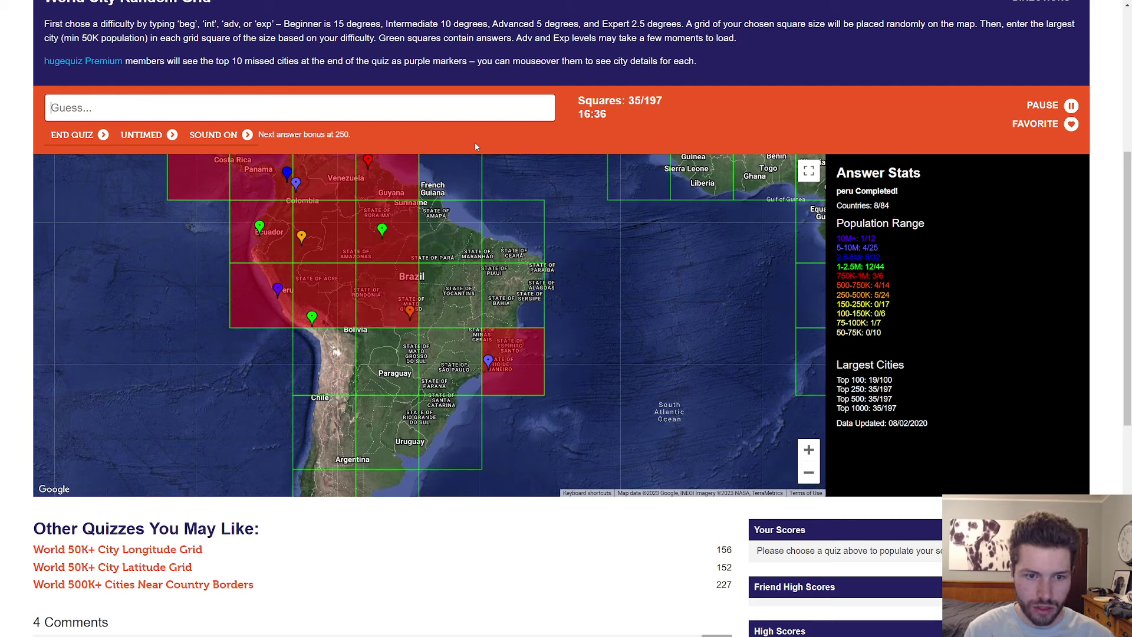
text(brasilia)
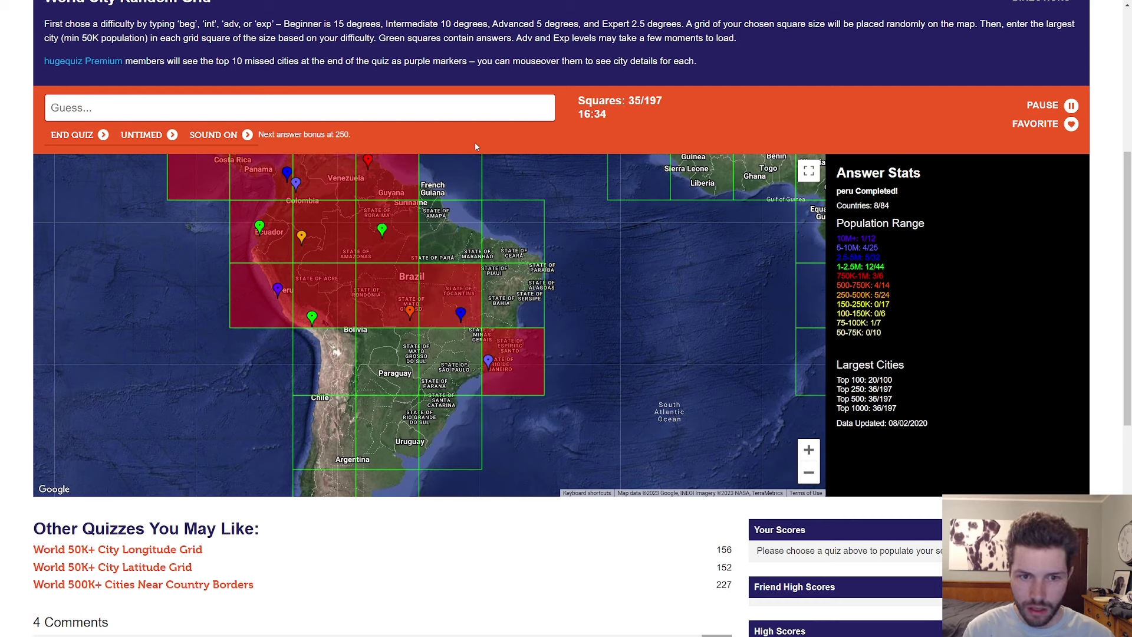
text(belem)
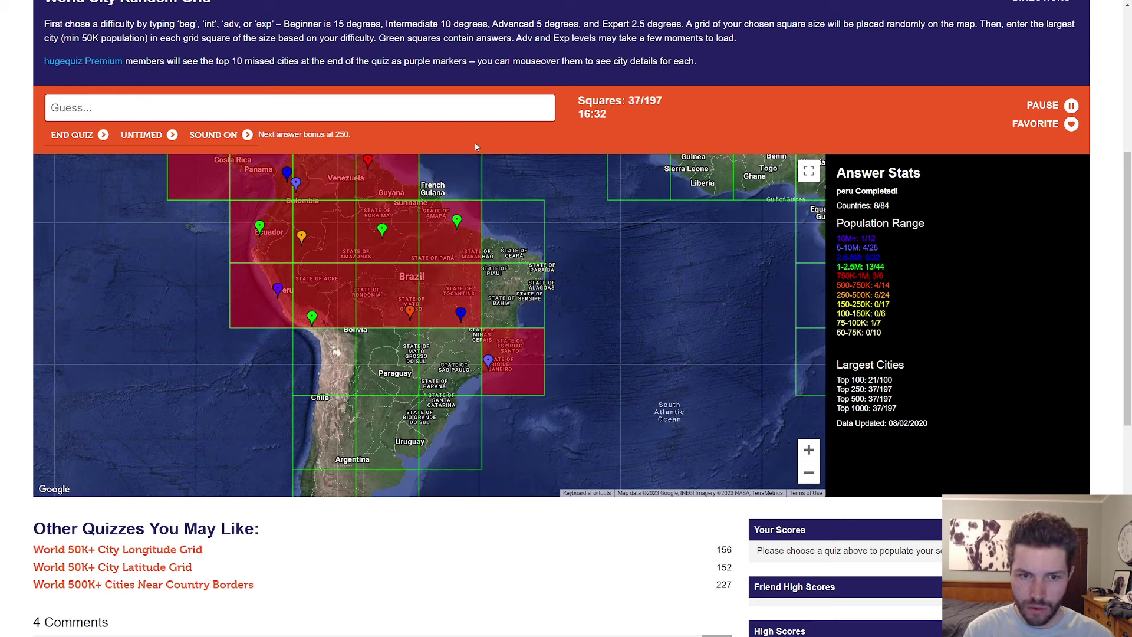
text(fortqal)
key(BackSpace)
key(BackSpace)
key(BackSpace)
text(aleza)
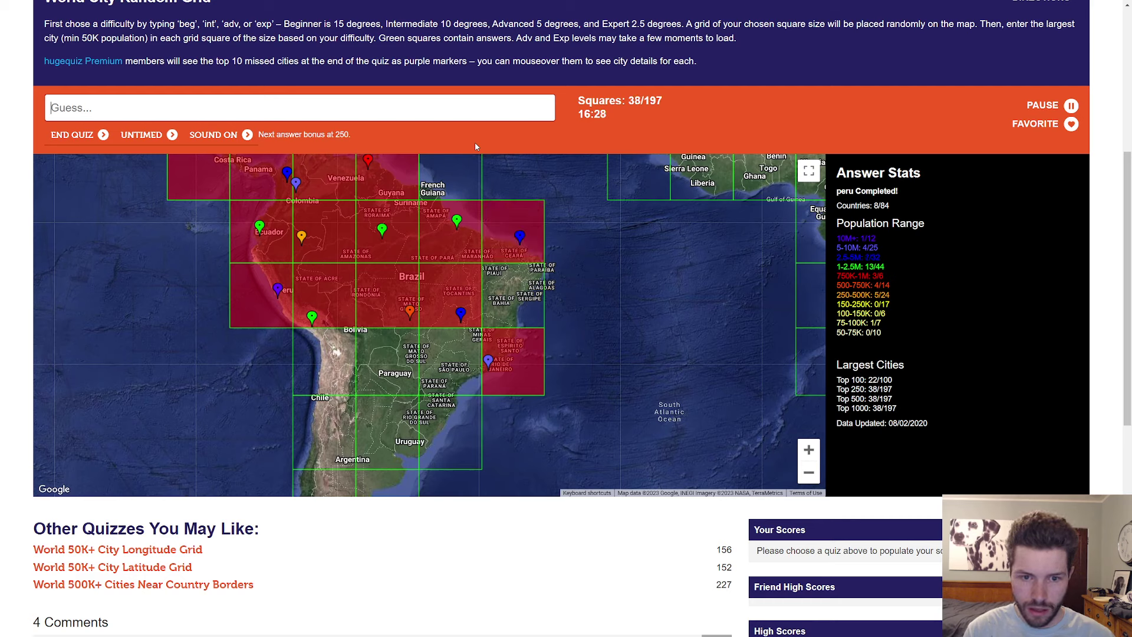
text(recife)
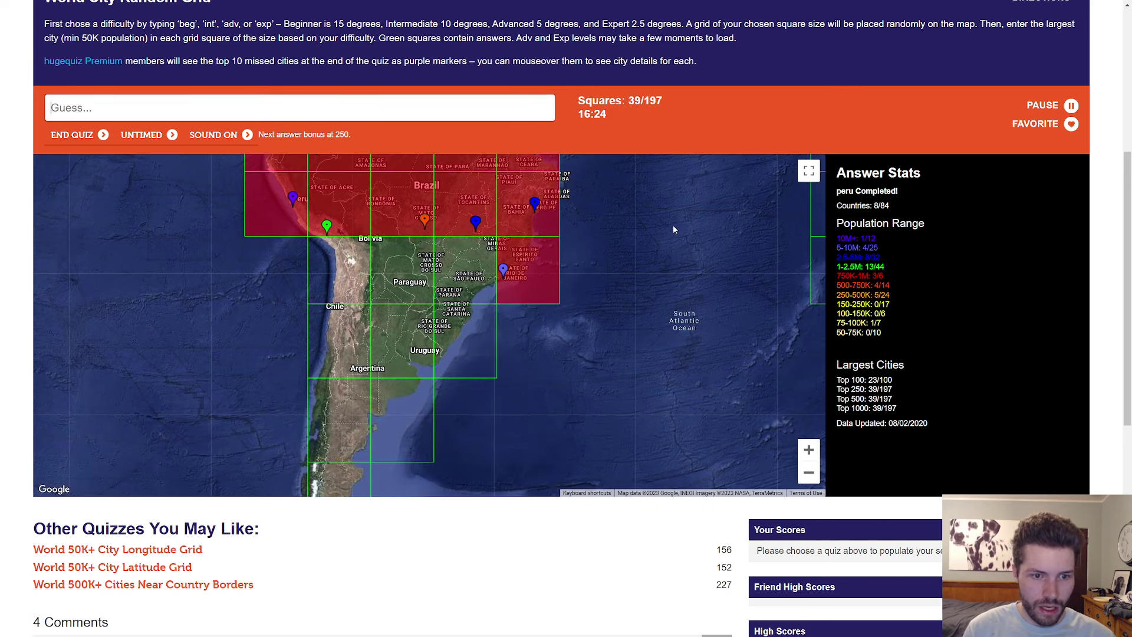
text(antofagasta)
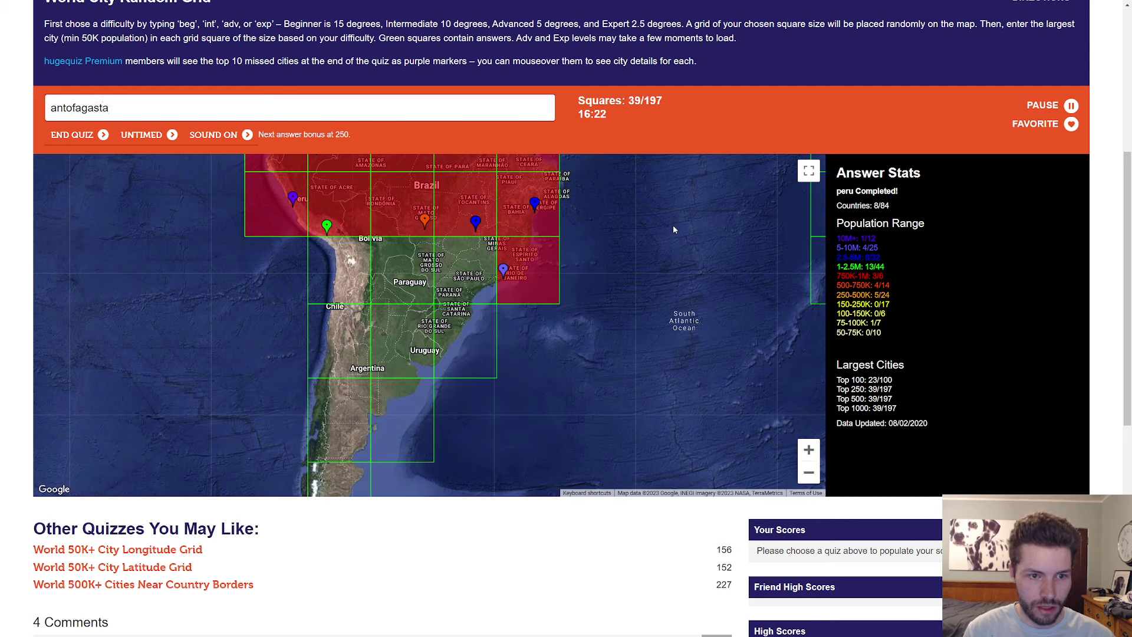
Step: Answer Santa Cruz, Porto Alegre, Buenos Aires and Santiago, with Antofagasta, Córdoba and Mendoza rejected, reaching 44/197
key(BackSpace)
key(BackSpace)
key(BackSpace)
key(BackSpace)
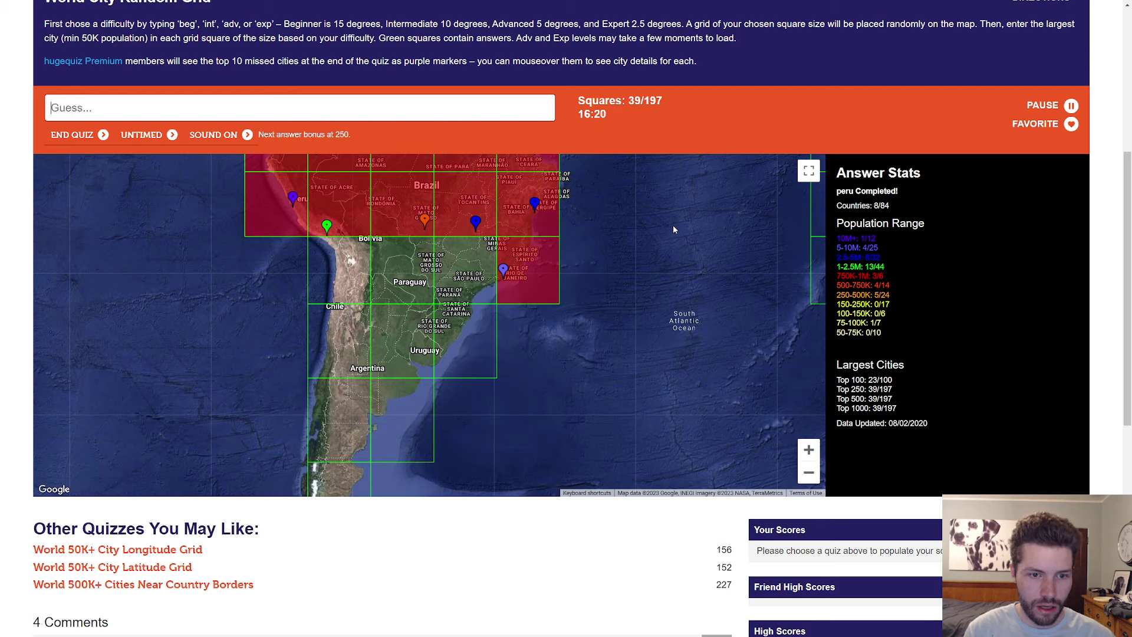
text(s)
key(BackSpace)
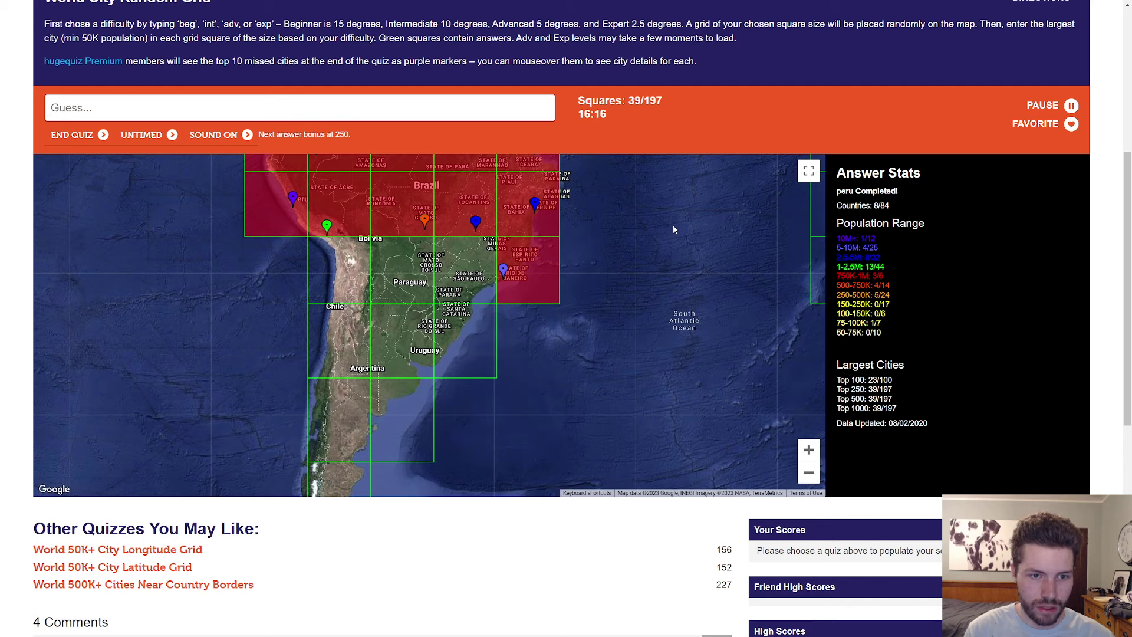
text(salta)
key(BackSpace)
key(BackSpace)
key(BackSpace)
key(BackSpace)
text(aric)
key(BackSpace)
key(BackSpace)
key(BackSpace)
text(cochabamb)
key(BackSpace)
key(BackSpace)
key(BackSpace)
key(BackSpace)
key(BackSpace)
key(BackSpace)
text(santa cruz)
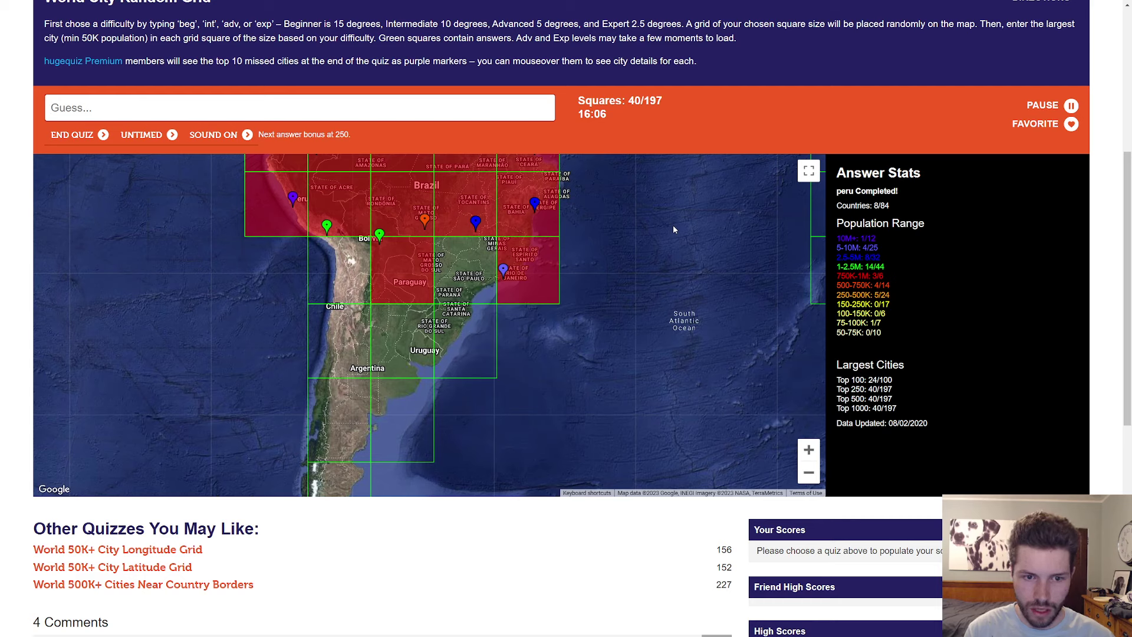
text(saopaulo)
text(porto)
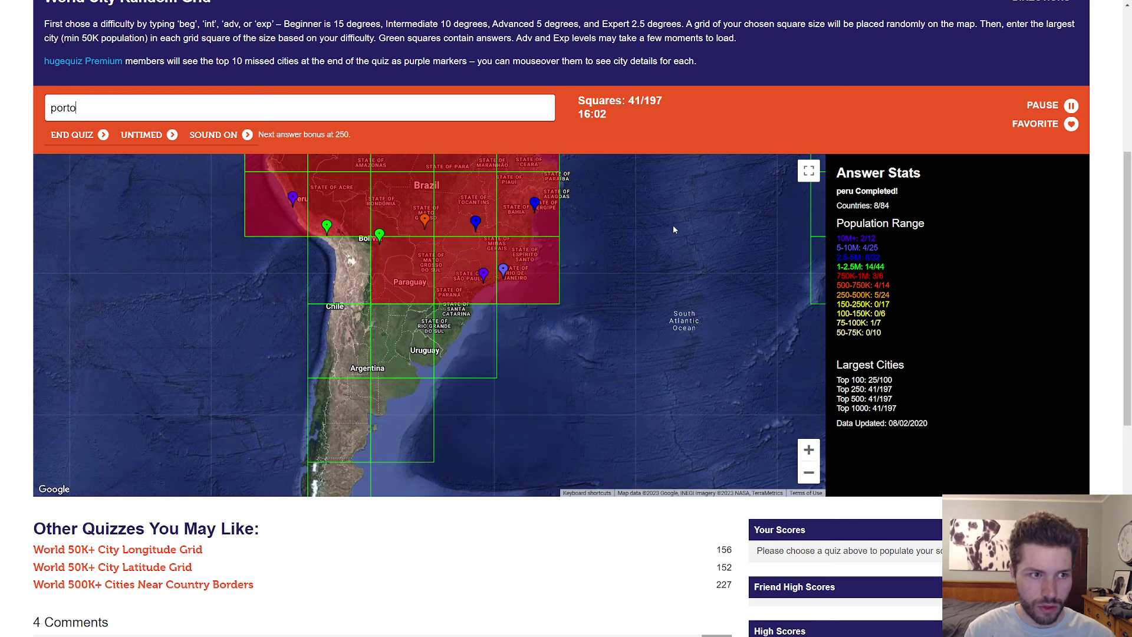
text(alegre)
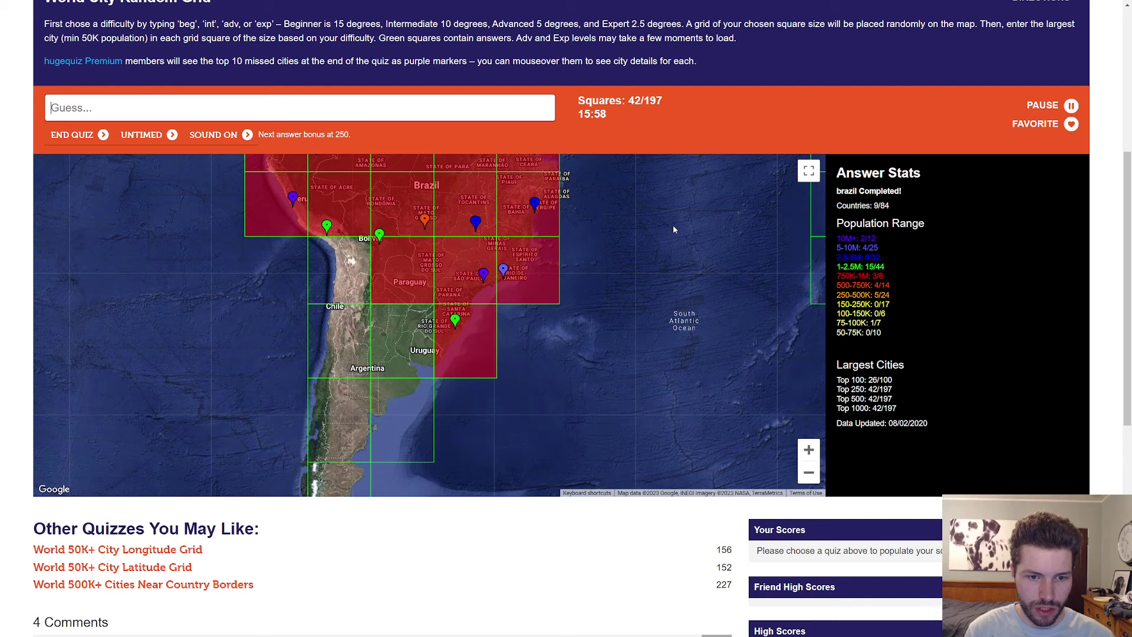
text(cordoba)
key(BackSpace)
key(BackSpace)
key(BackSpace)
key(BackSpace)
key(BackSpace)
key(BackSpace)
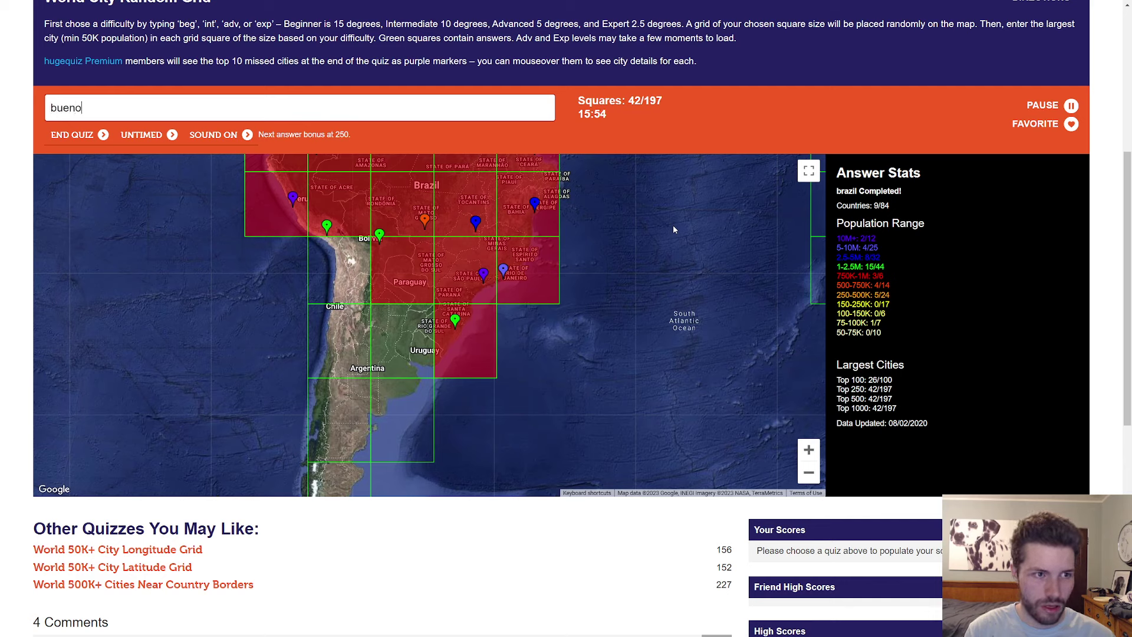
text(s aires)
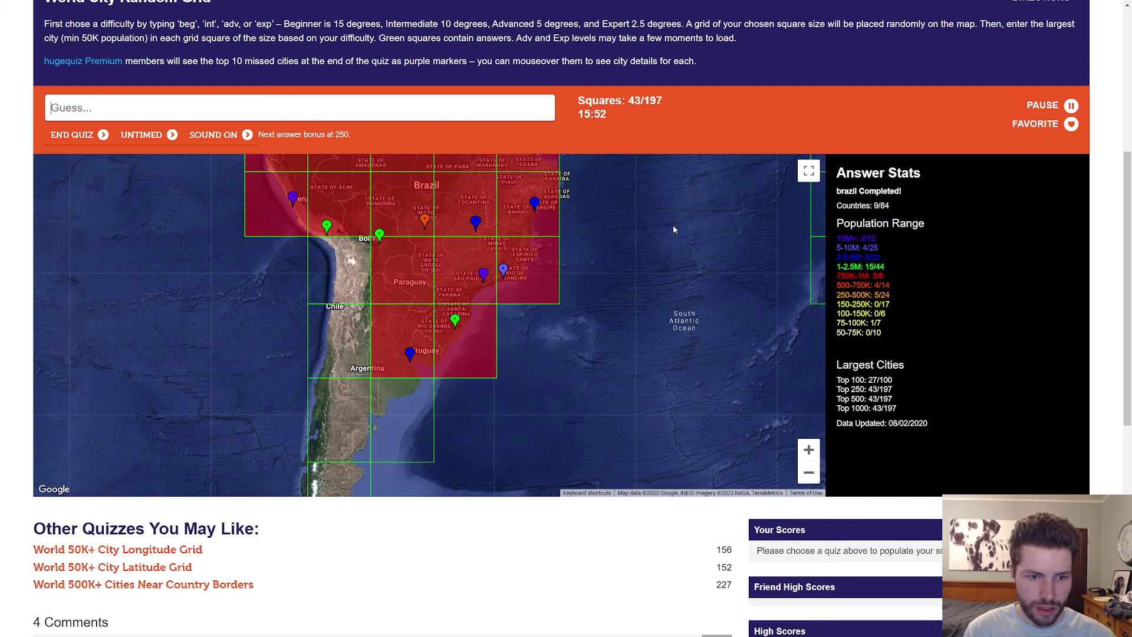
text(mendoz)
key(BackSpace)
key(BackSpace)
key(BackSpace)
key(BackSpace)
text(sand)
key(BackSpace)
text(tiago)
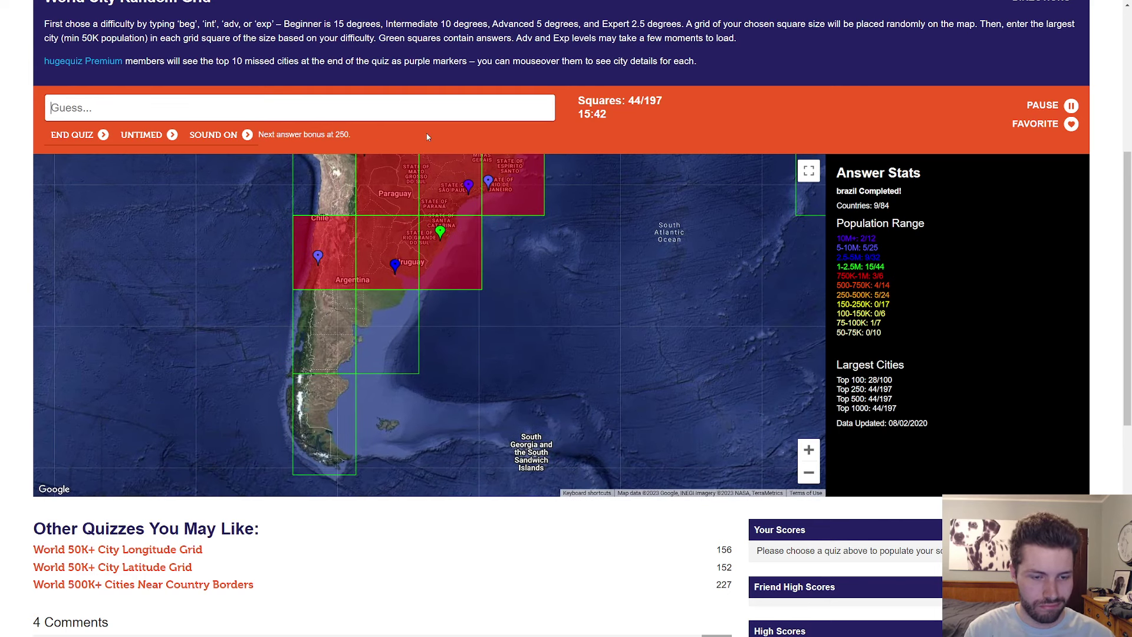
text(temuco)
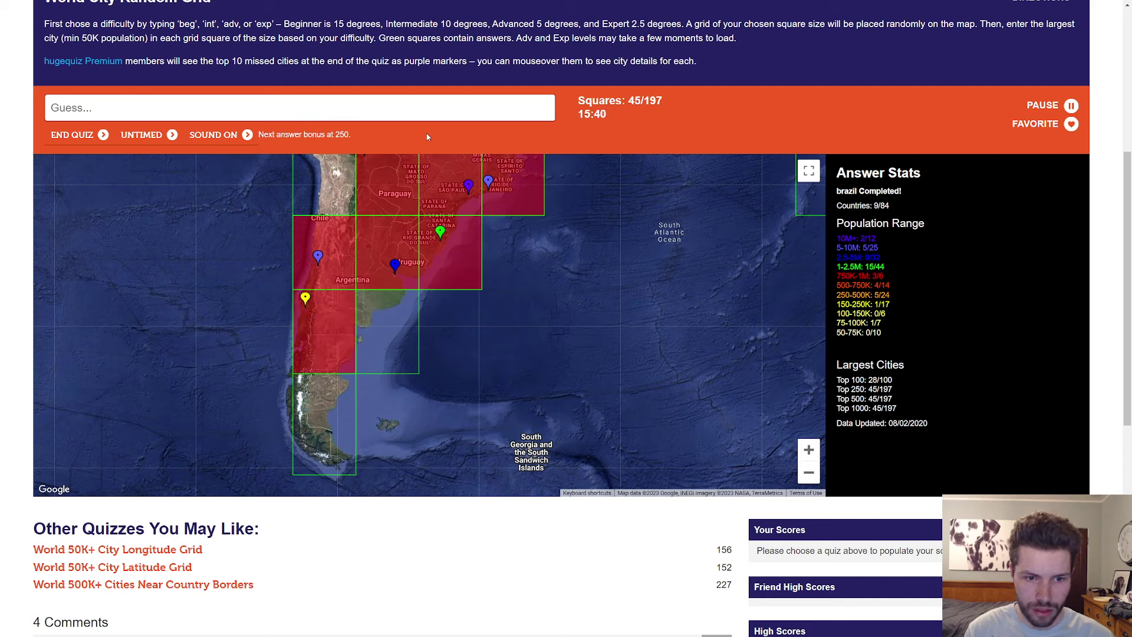
text(bahia)
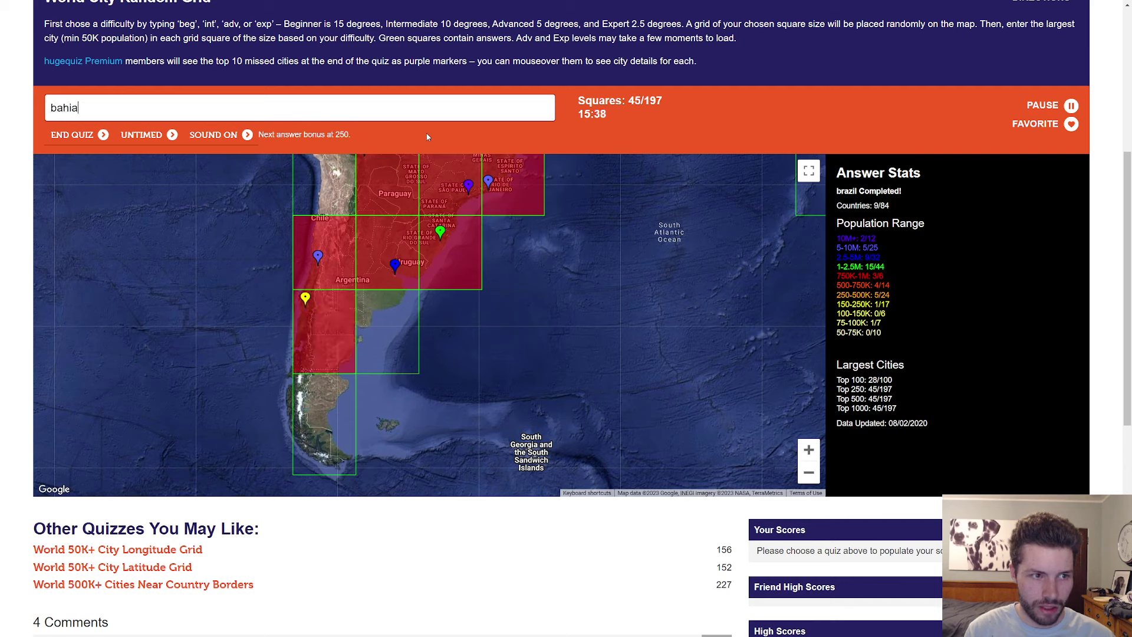
text(b)
Step: Answer Temuco, Bahia Blanca and Punta Arenas to complete Argentina and Chile at 47/197
key(BackSpace)
text(ablanca)
key(BackSpace)
key(BackSpace)
key(BackSpace)
text(mardelplata)
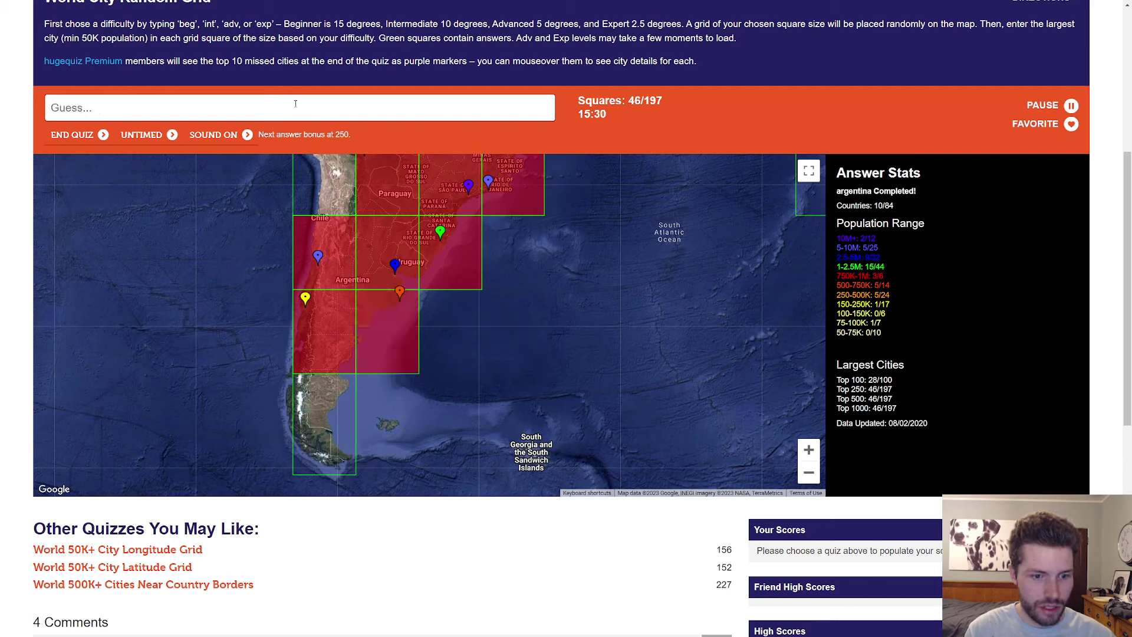
text(riogrande)
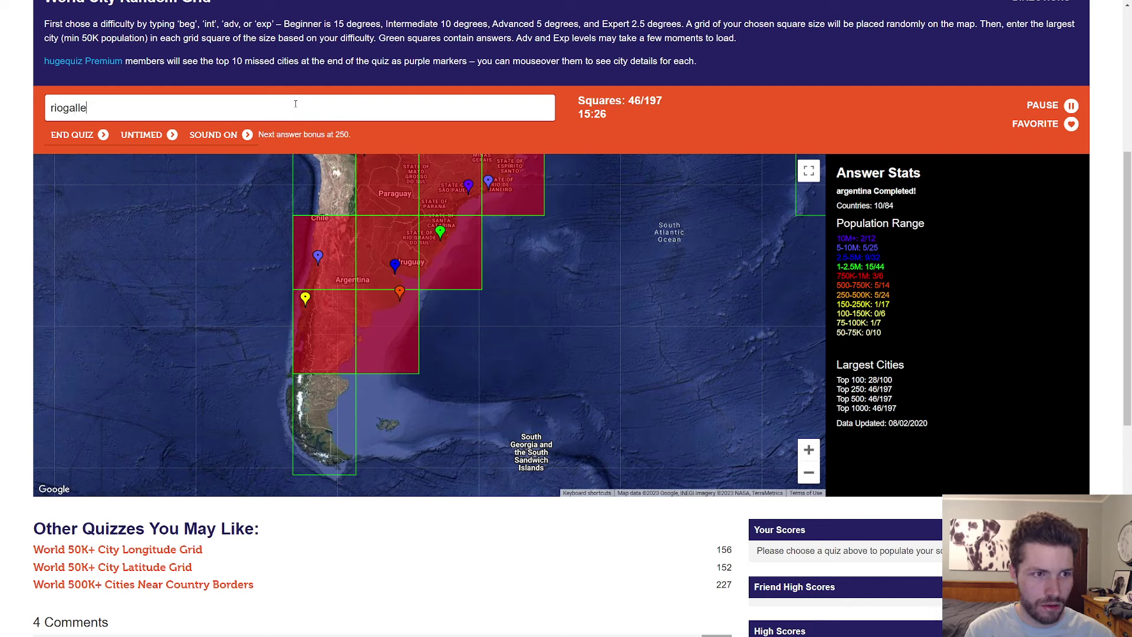
key(BackSpace)
key(BackSpace)
key(BackSpace)
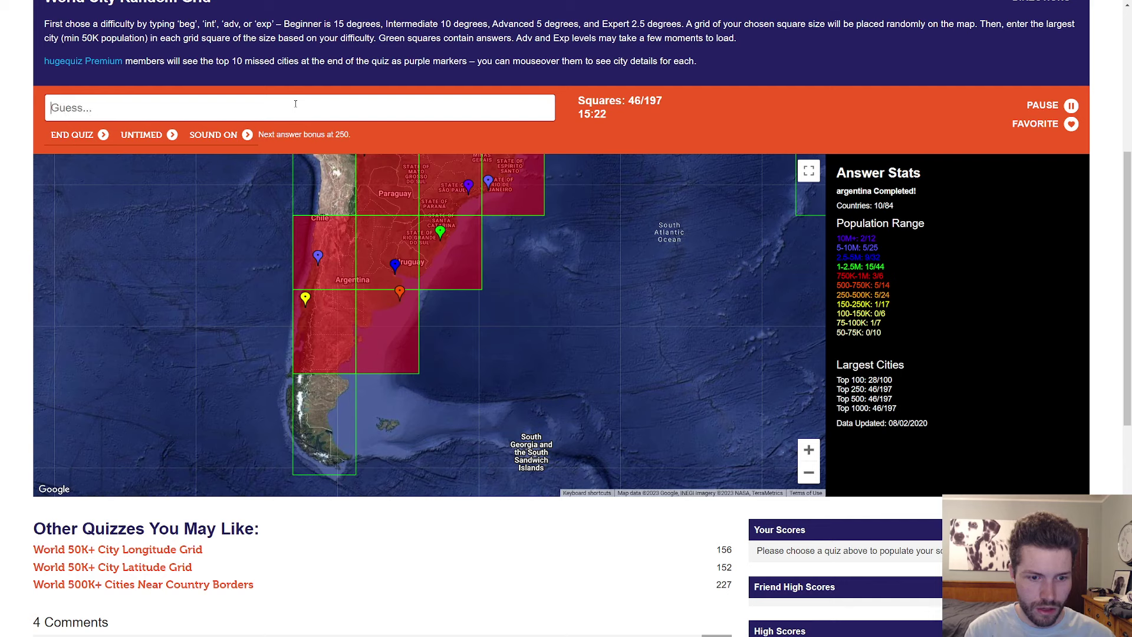
text(ushuaia)
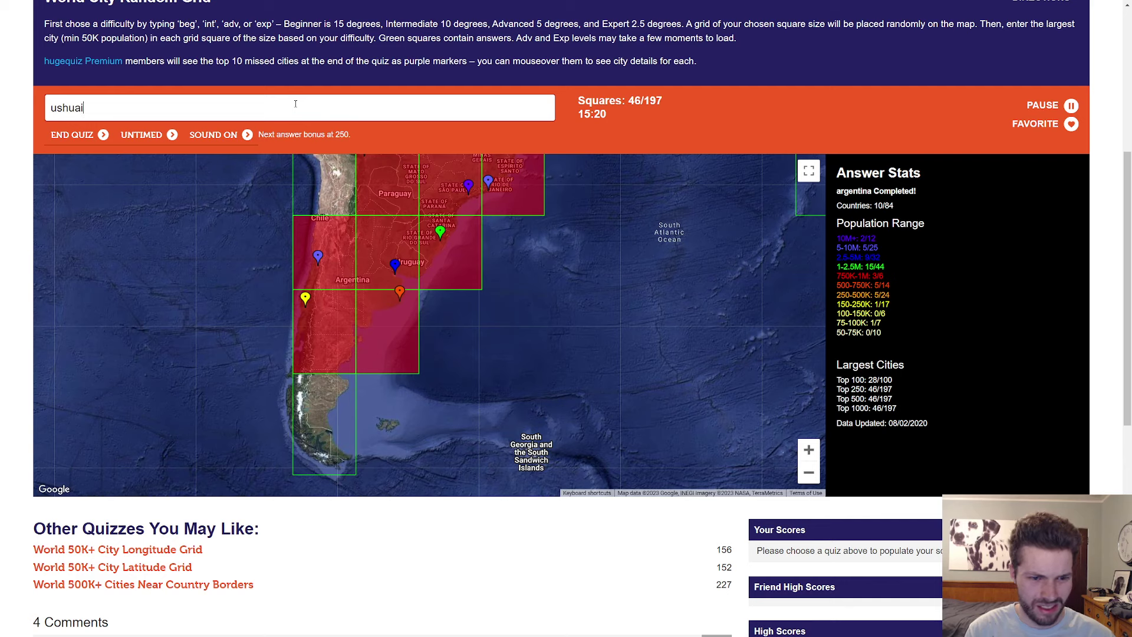
key(BackSpace)
key(BackSpace)
key(BackSpace)
text(puntaarenas)
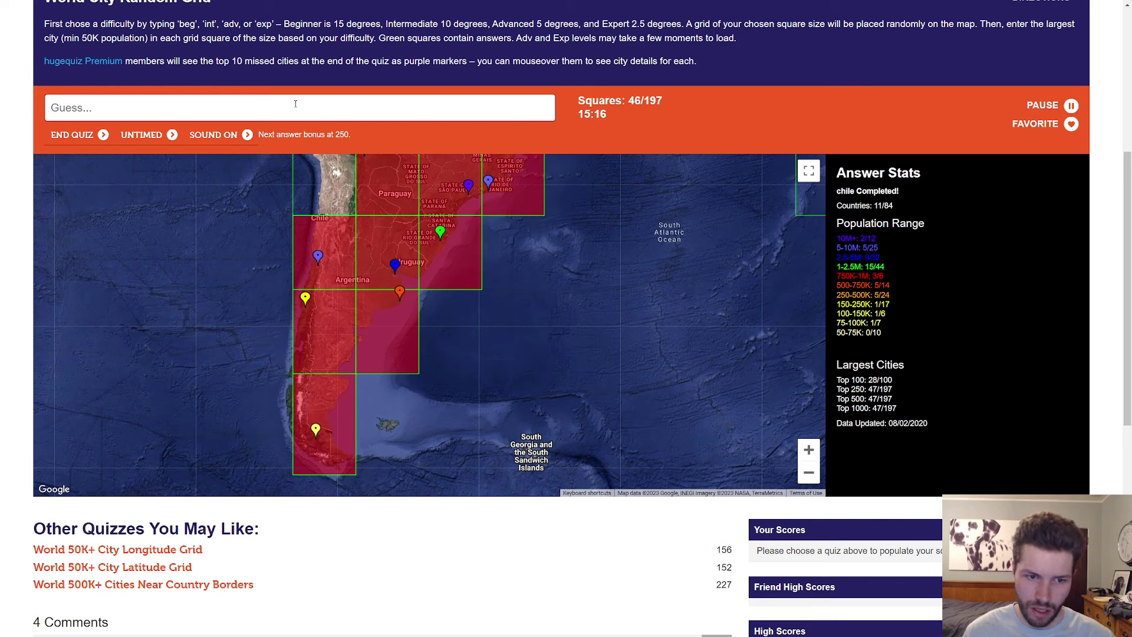
Step: Complete Bolivia with Sucre after Antofagasta is rejected, then bring the Caribbean into view
drag(374, 192, 273, 361)
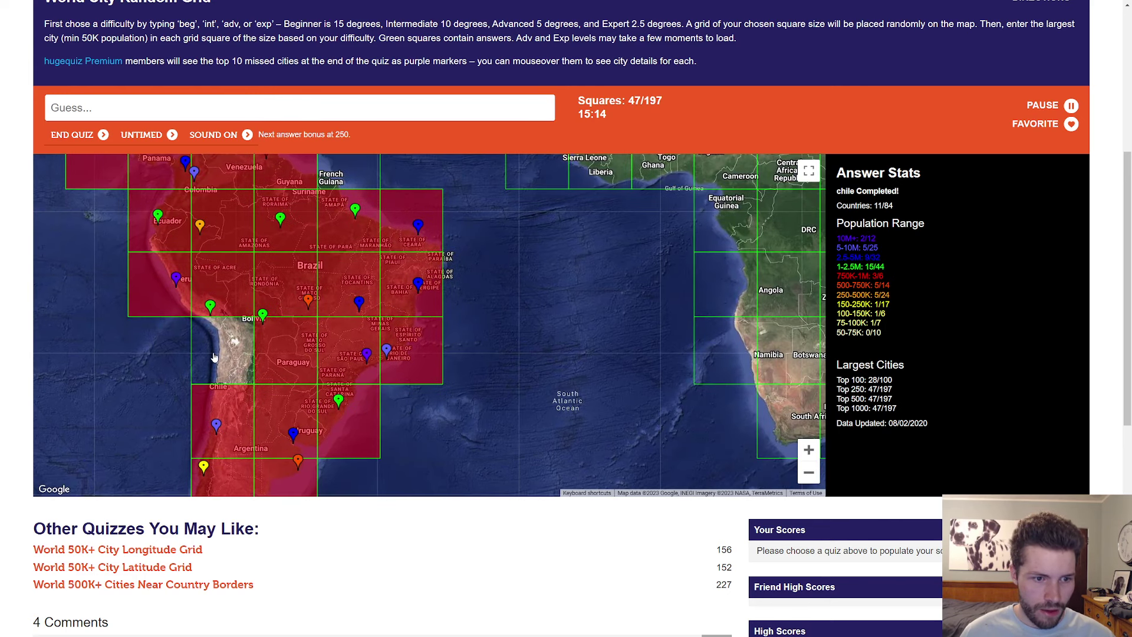
click(238, 109)
text(tere)
key(BackSpace)
key(BackSpace)
key(BackSpace)
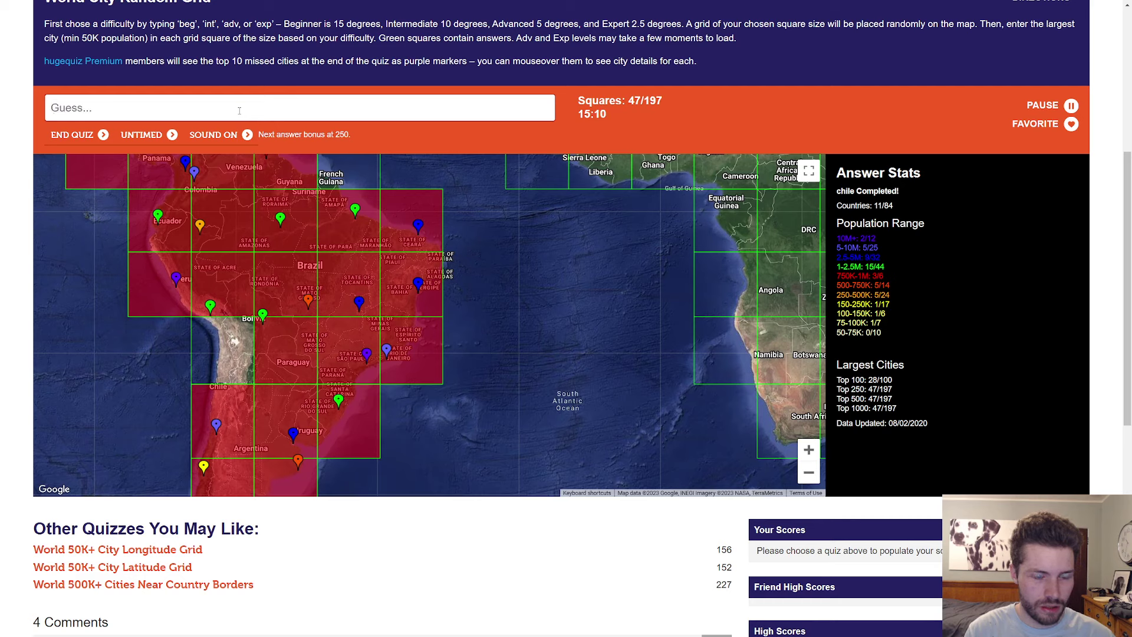
text(antofagas)
key(BackSpace)
key(BackSpace)
key(BackSpace)
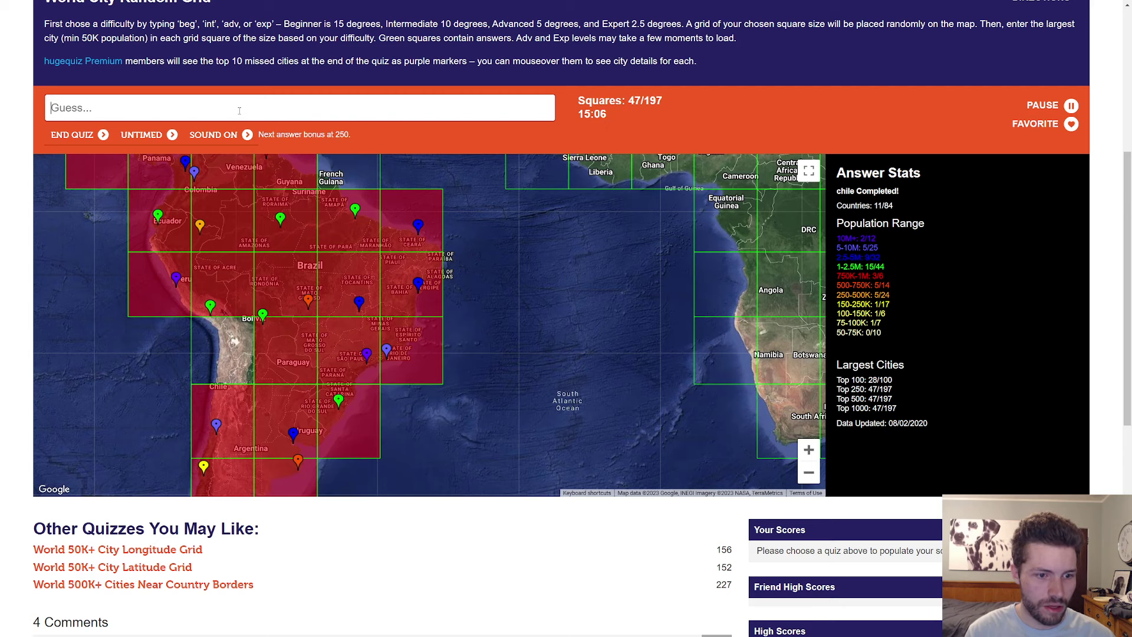
mouse_move(323, 305)
mouse_down()
mouse_move(271, 306)
mouse_move(245, 325)
mouse_up()
click(247, 116)
text(sucr)
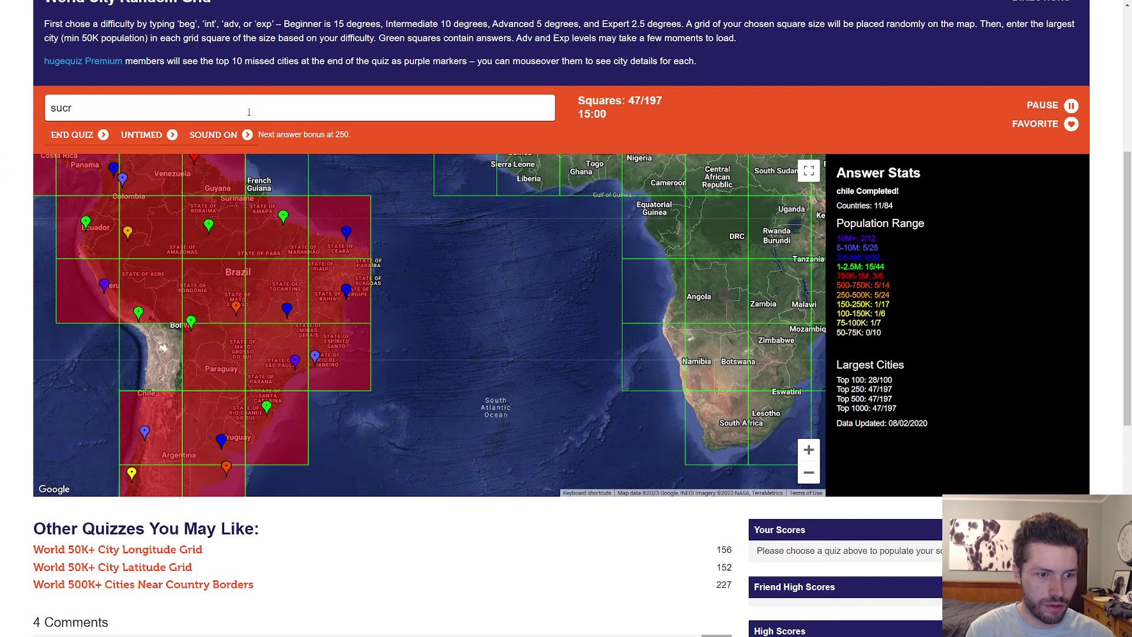
key(BackSpace)
key(BackSpace)
key(BackSpace)
text(sucre)
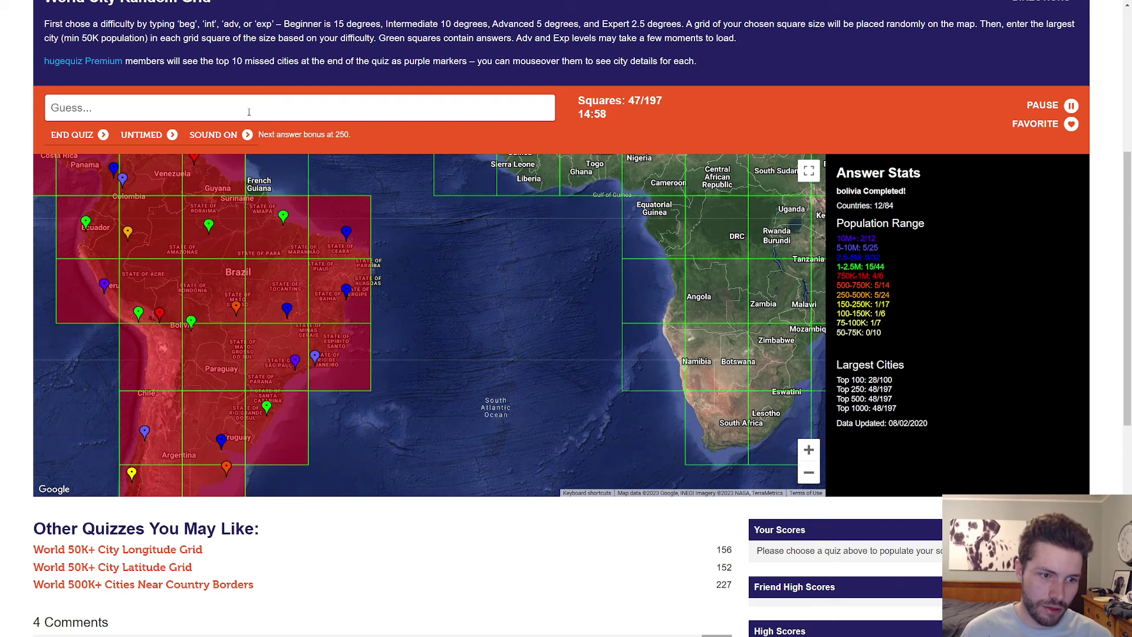
mouse_move(460, 335)
mouse_down()
mouse_move(508, 293)
mouse_move(531, 363)
mouse_move(519, 329)
mouse_move(503, 351)
mouse_up()
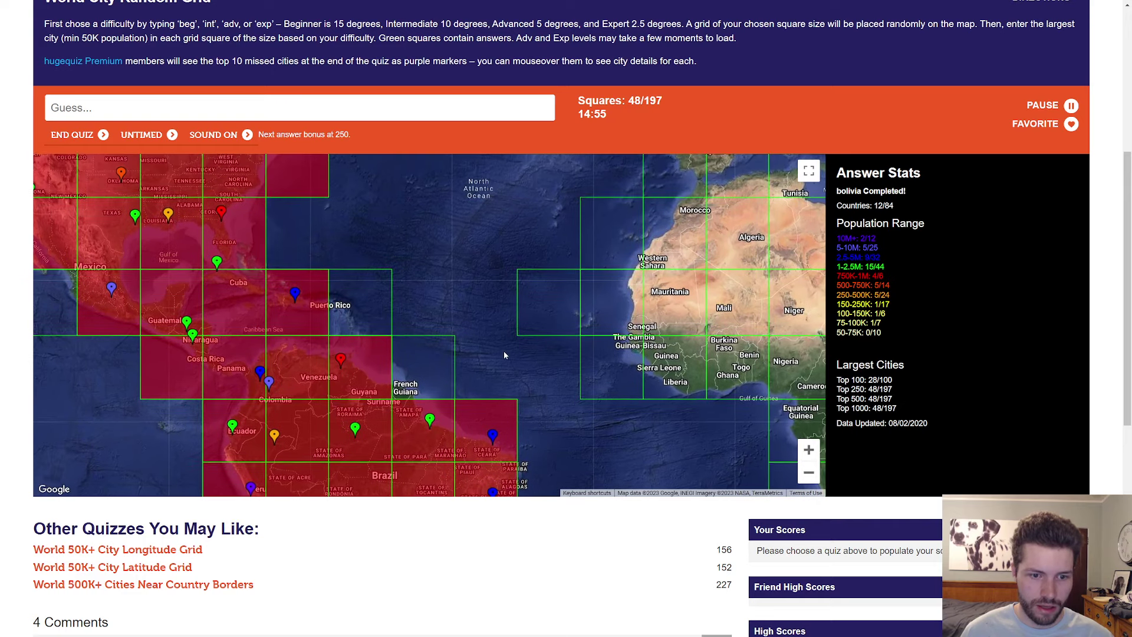
Step: Answer squares in Iceland, Britain and Denmark with Copenhagen, Hamburg being rejected
click(326, 113)
text(cayenne)
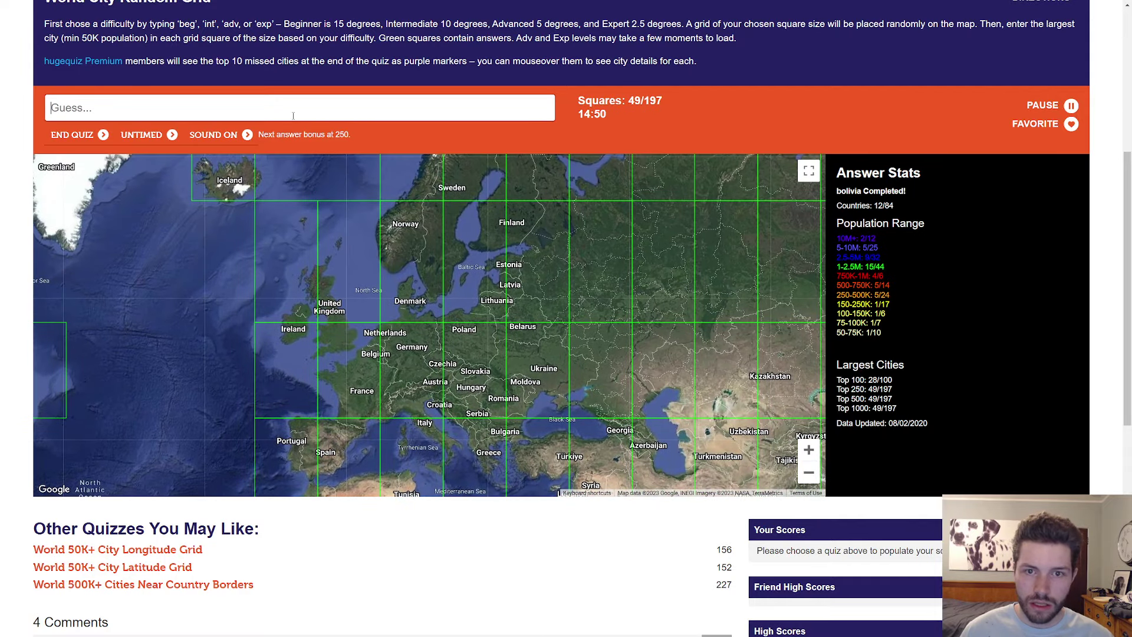
text(reykjavik)
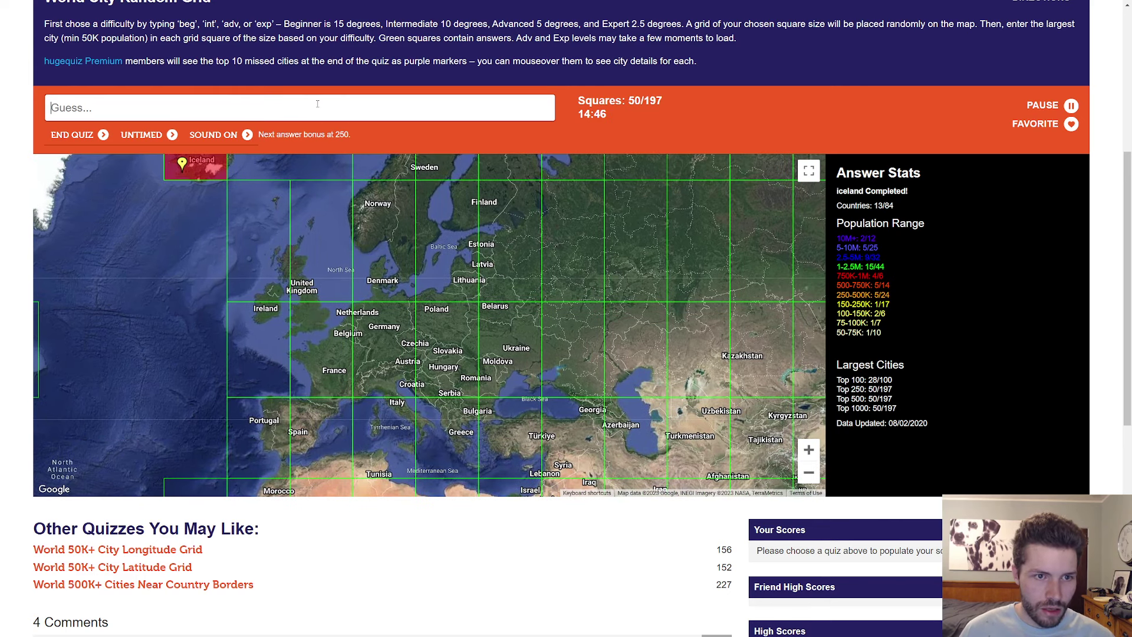
text(Ind)
key(BackSpace)
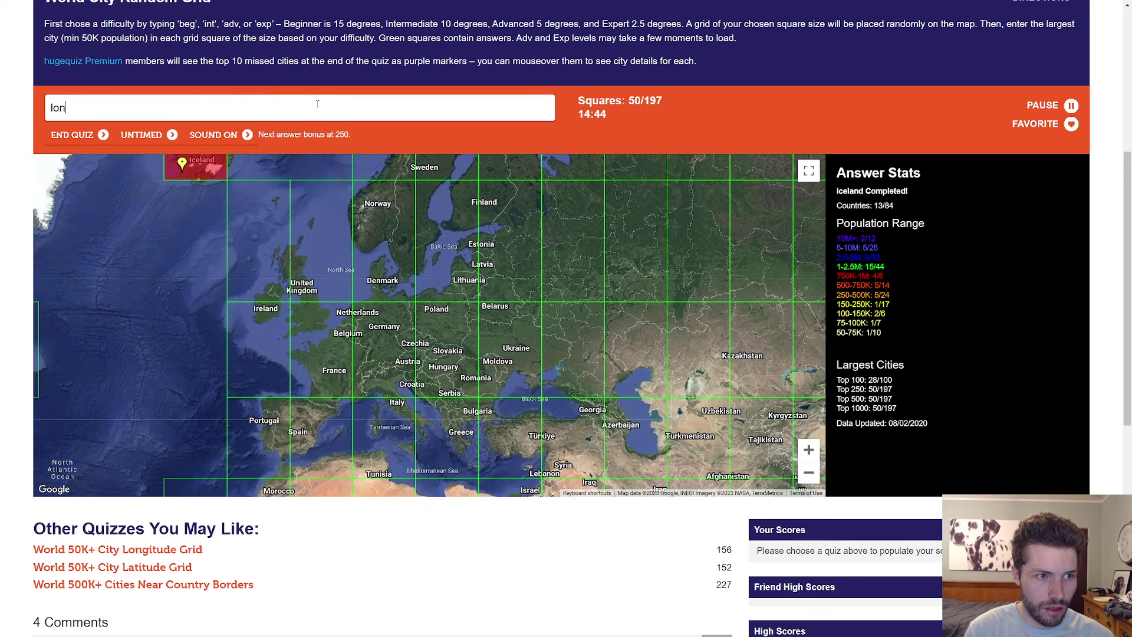
text(dondublin)
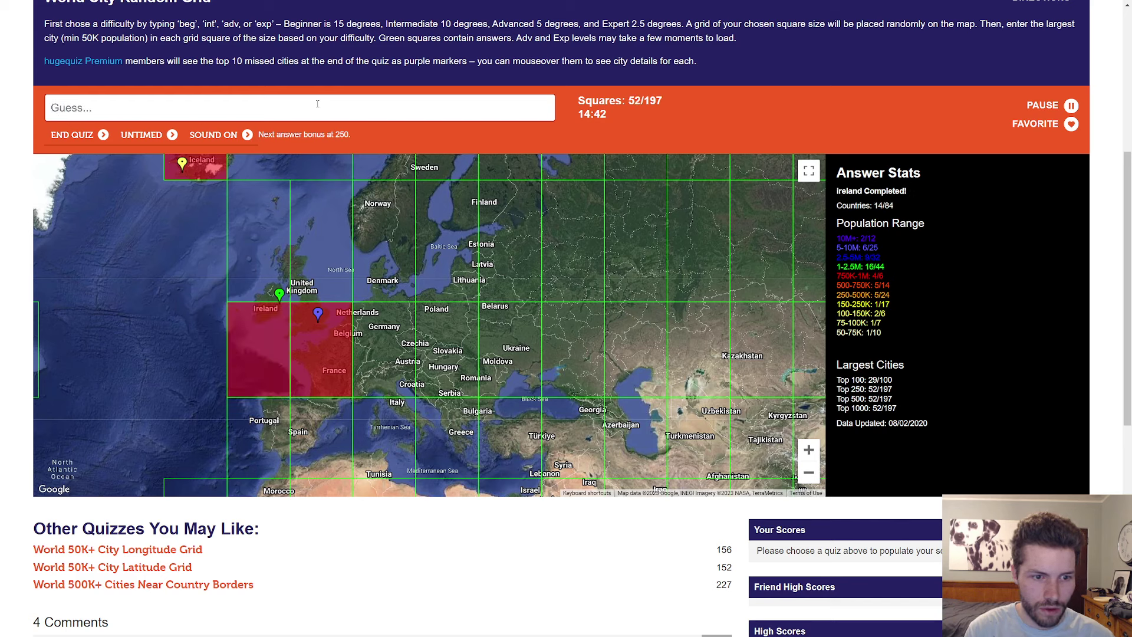
text(belfast)
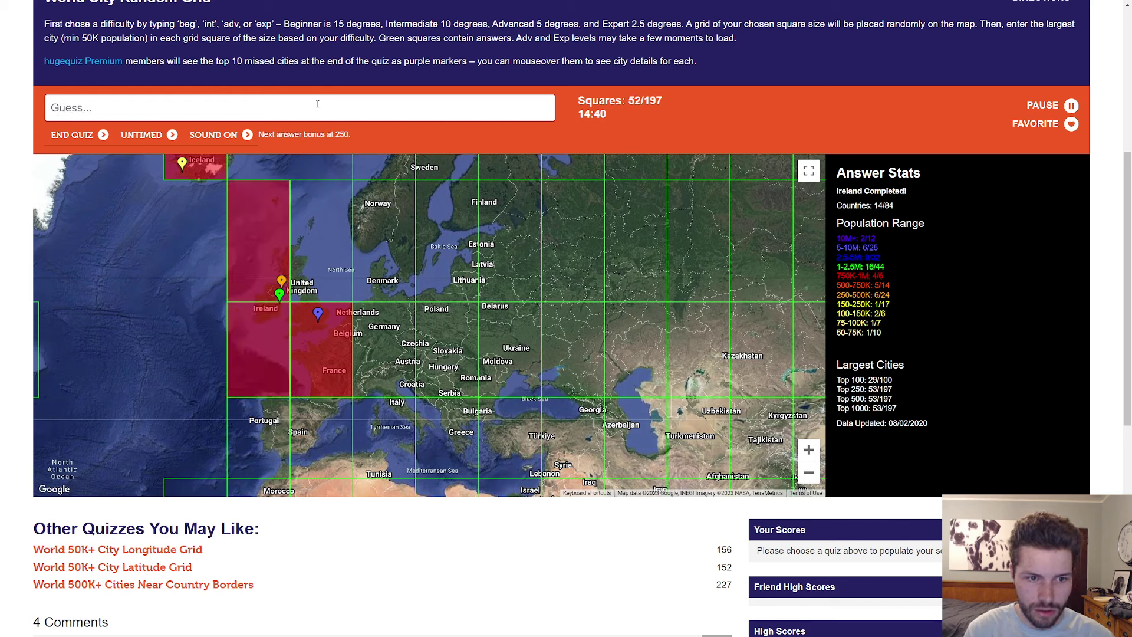
text(ow)
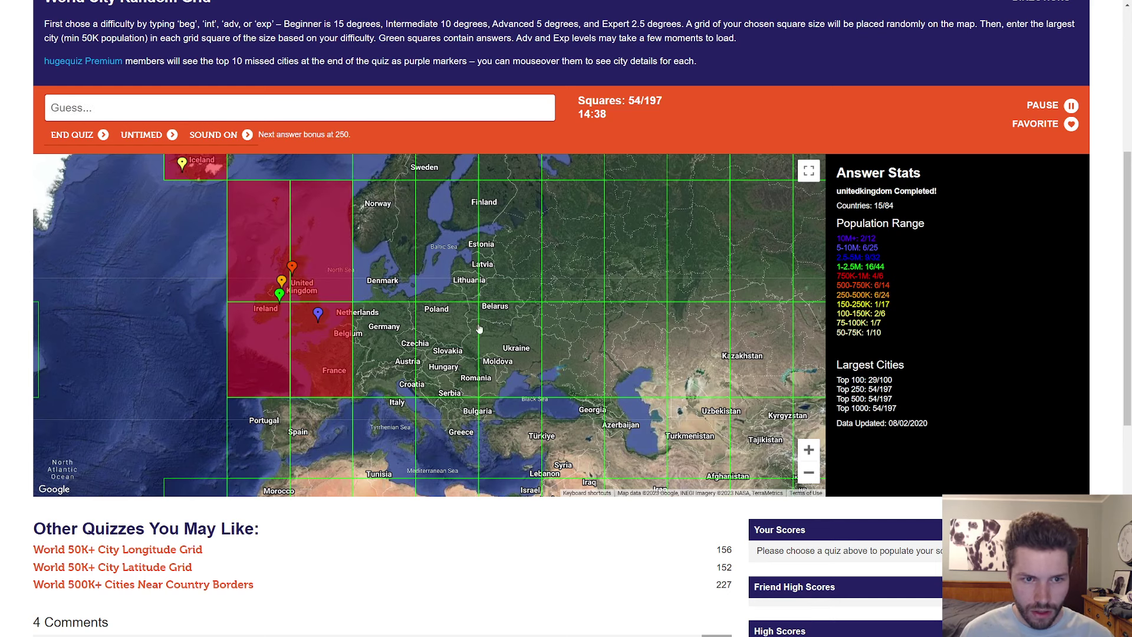
text(osl)
key(BackSpace)
key(BackSpace)
key(BackSpace)
text(hamburg)
key(BackSpace)
key(BackSpace)
key(BackSpace)
key(BackSpace)
key(BackSpace)
key(BackSpace)
text(copen)
key(BackSpace)
key(BackSpace)
text(enhagen)
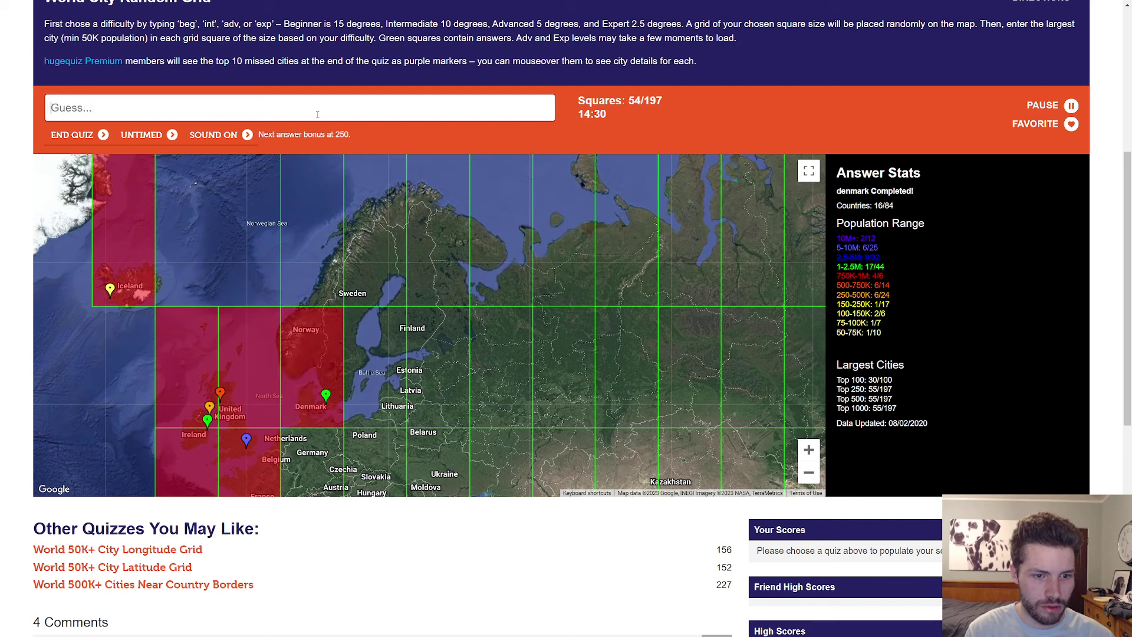
text(trondheim)
Step: Answer Scandinavian and northwestern Russian squares including Saint Petersburg, reaching 61/197
key(BackSpace)
key(BackSpace)
key(BackSpace)
key(BackSpace)
text(morscow)
key(BackSpace)
key(BackSpace)
key(BackSpace)
key(BackSpace)
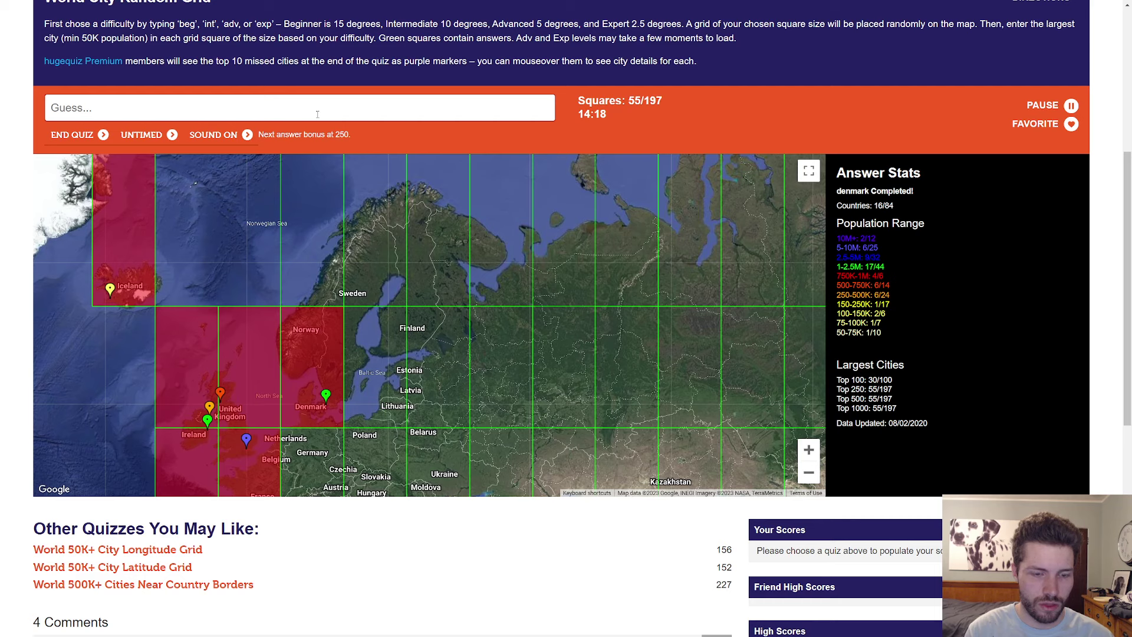
text(tromso)
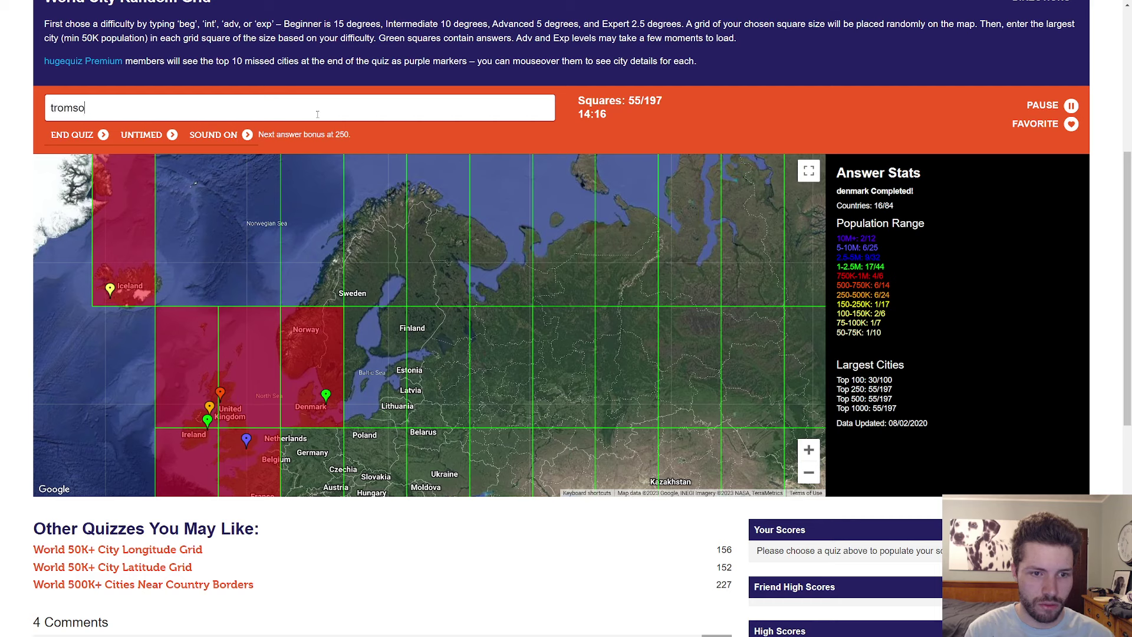
key(BackSpace)
key(BackSpace)
key(BackSpace)
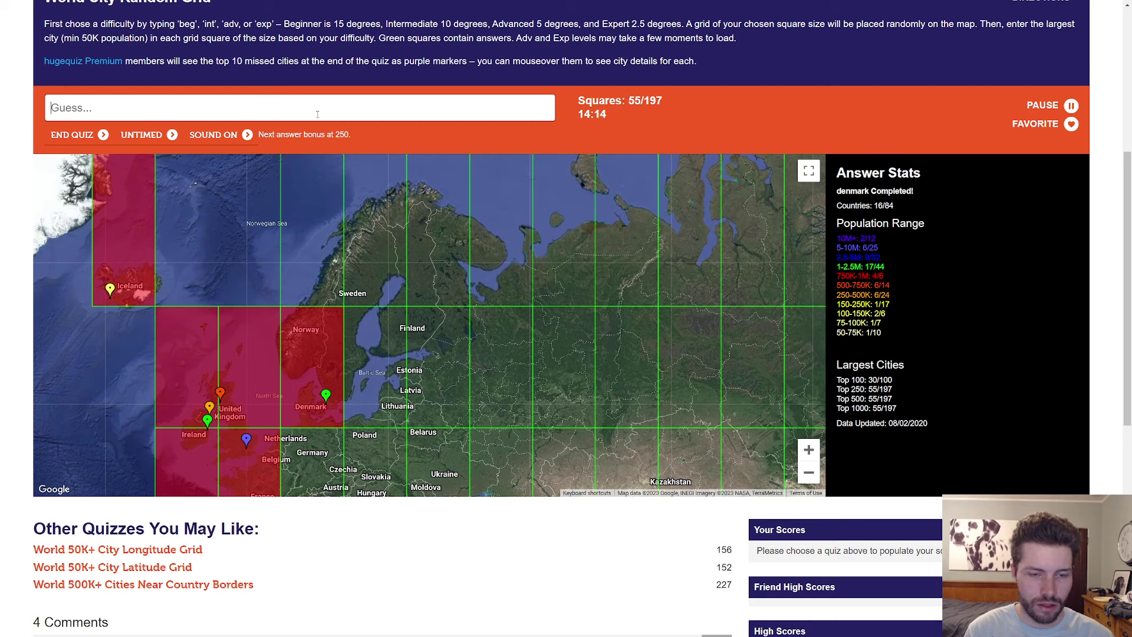
text(tromso)
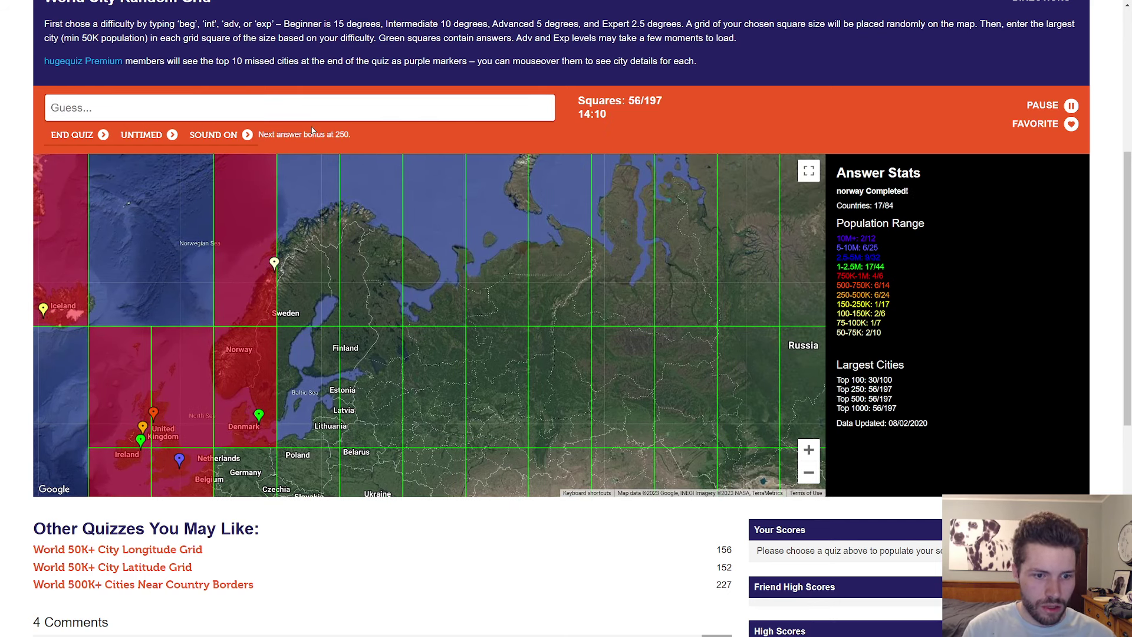
text(stockholmhelsin)
key(BackSpace)
key(BackSpace)
key(BackSpace)
text(murmansk)
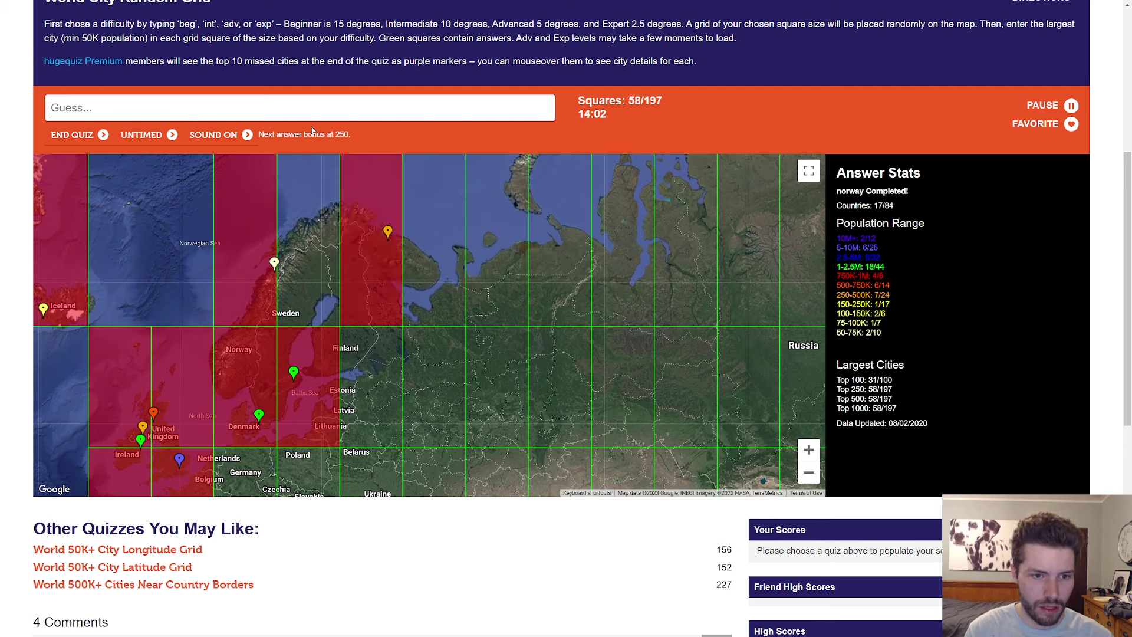
text(gavle)
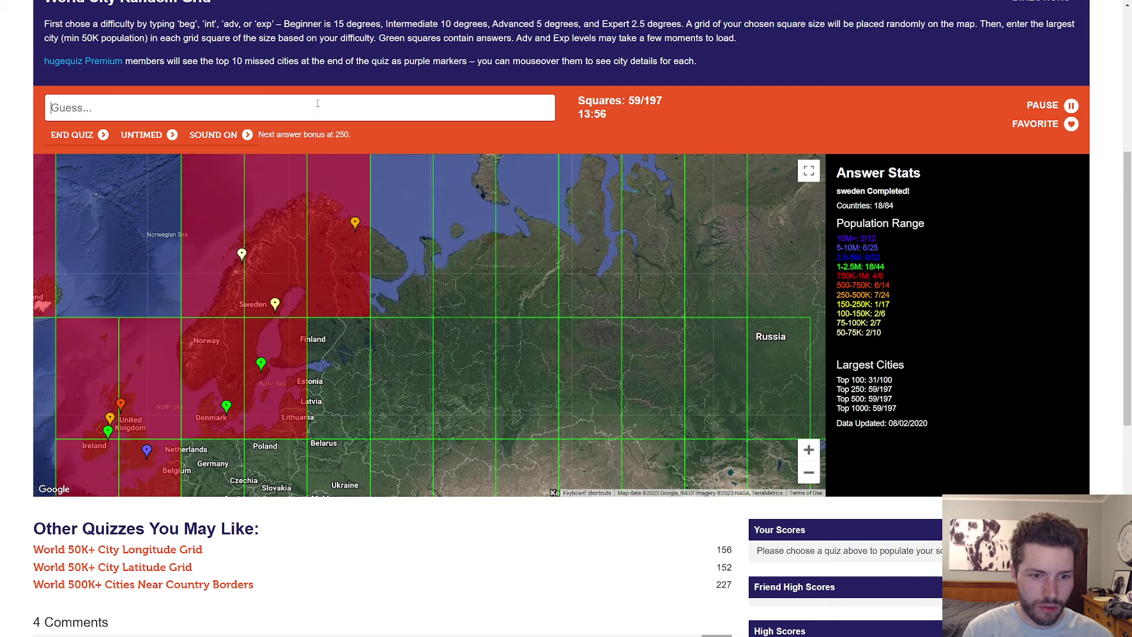
text(arkhangelskpetr)
key(BackSpace)
key(BackSpace)
text(stp)
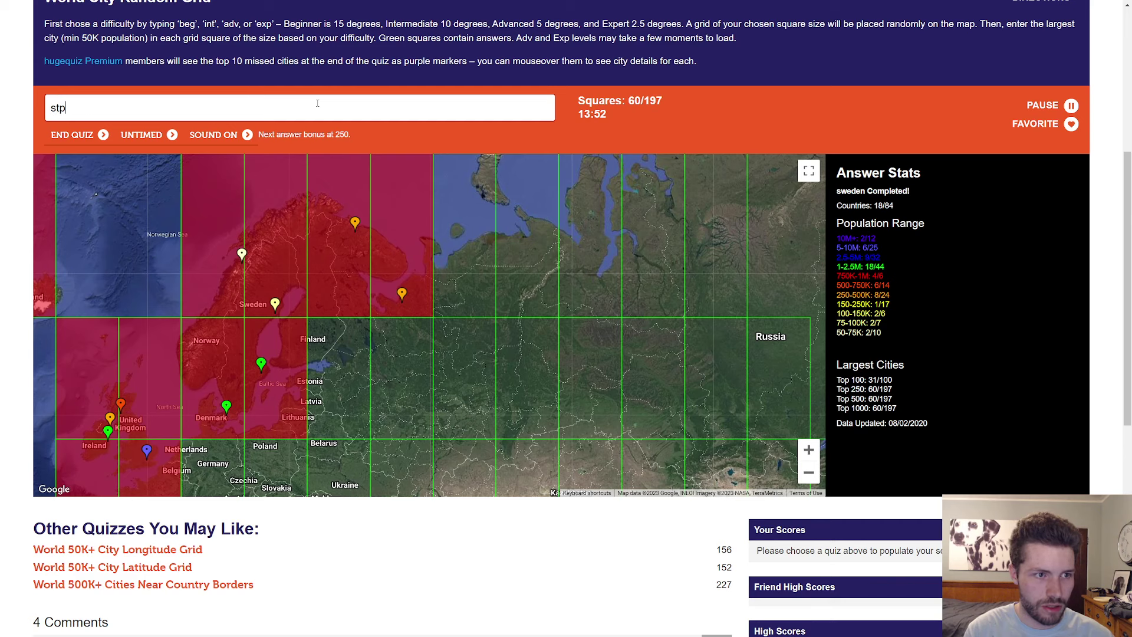
text(etersburg)
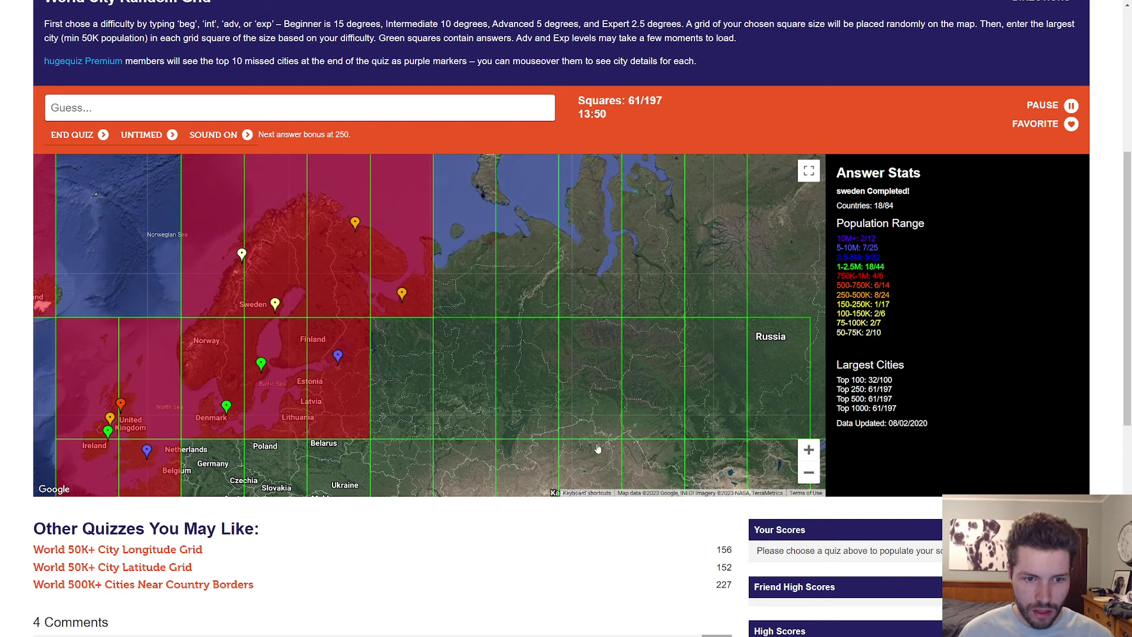
Step: Guess Moscow and Kyiv over western Russia, discarding rejected Rostov, Volgograd and Krasnodar attempts
drag(592, 453, 509, 376)
click(268, 106)
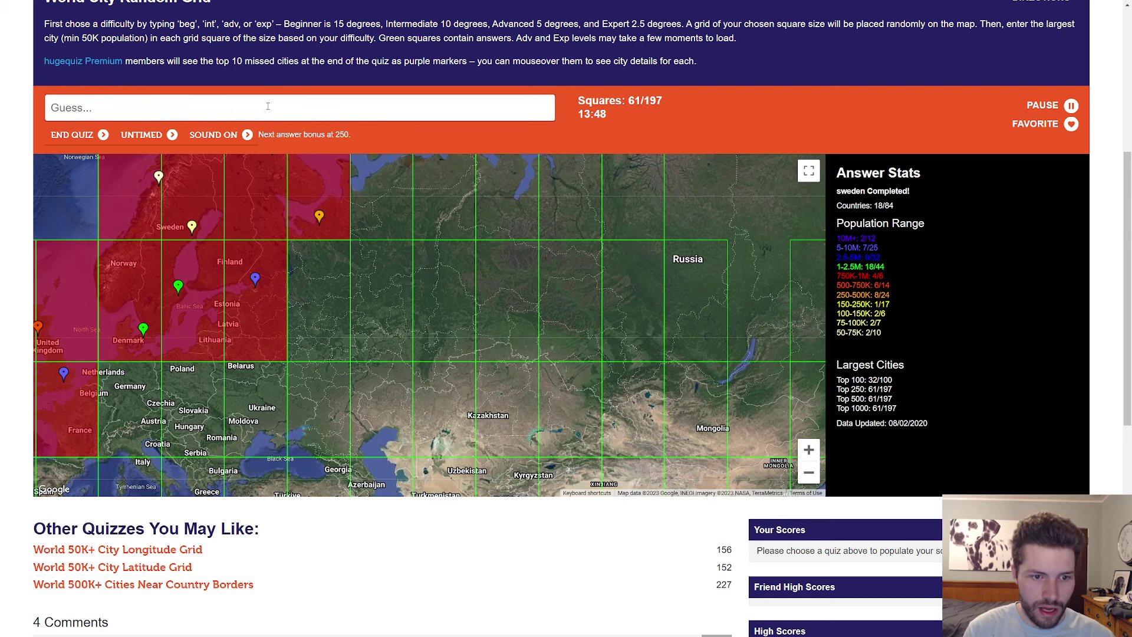
text(moscow)
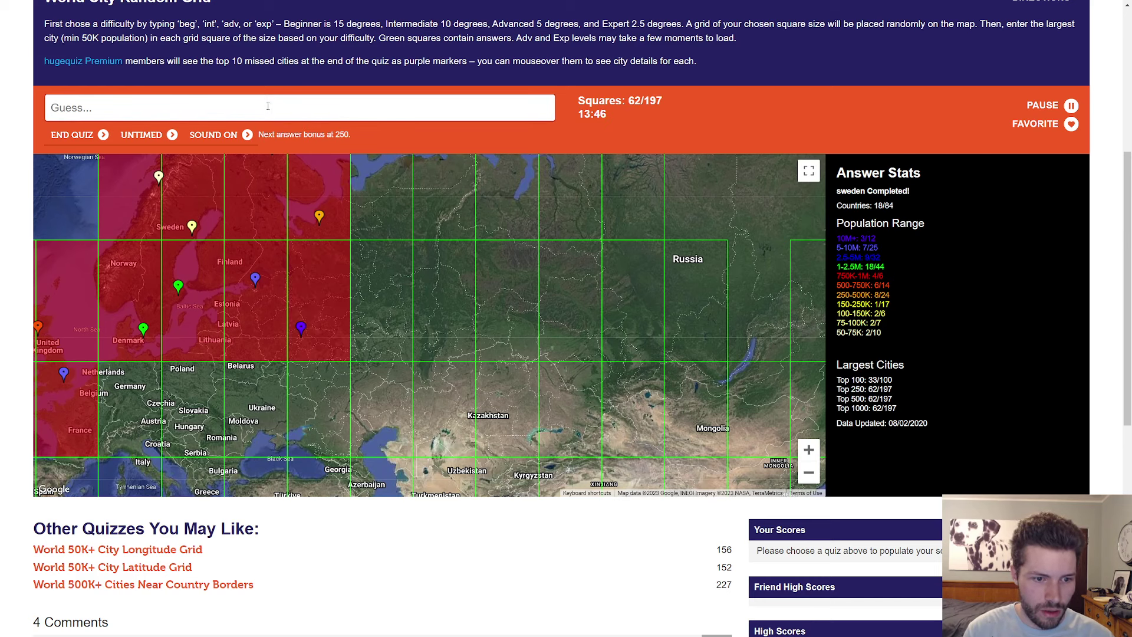
text(kyiv)
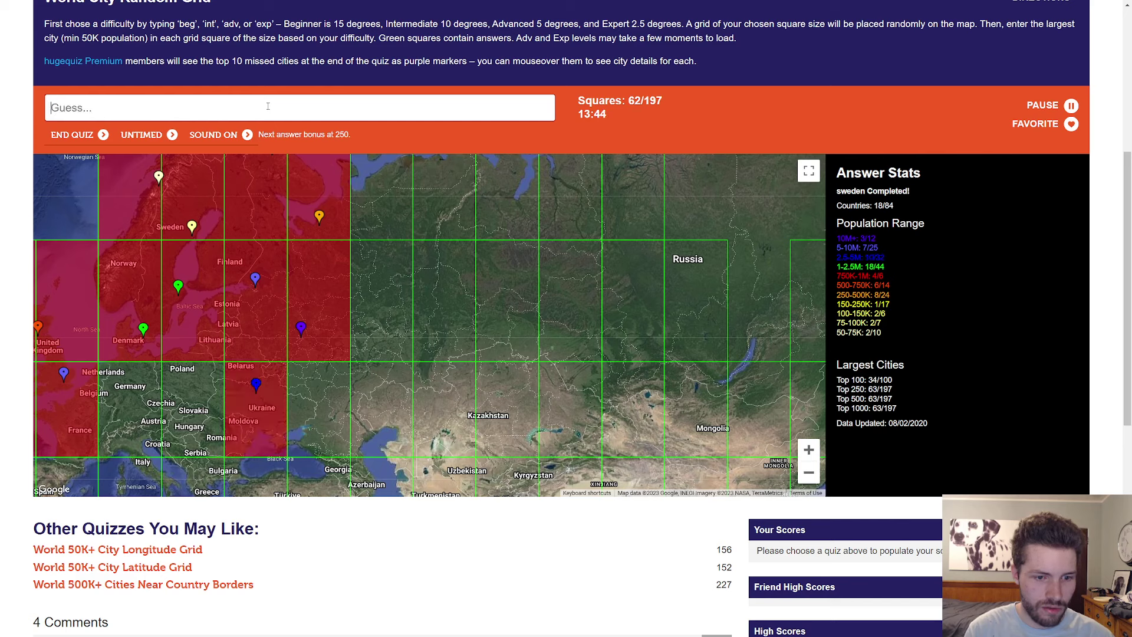
text(donetsk)
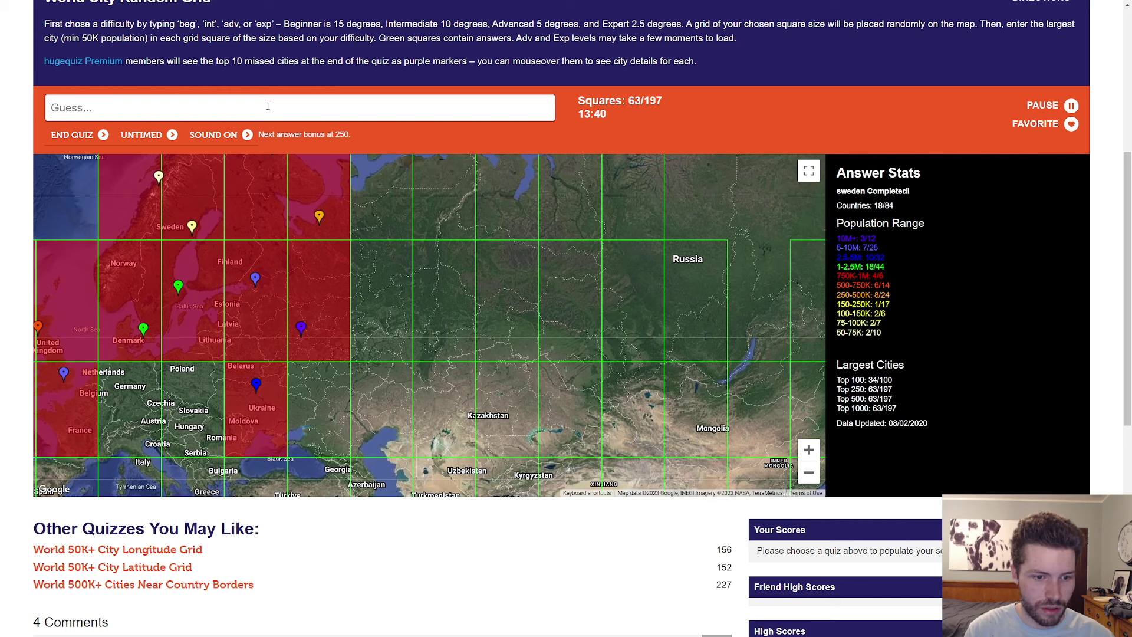
text(rostov)
key(BackSpace)
key(BackSpace)
key(BackSpace)
text(volgograd)
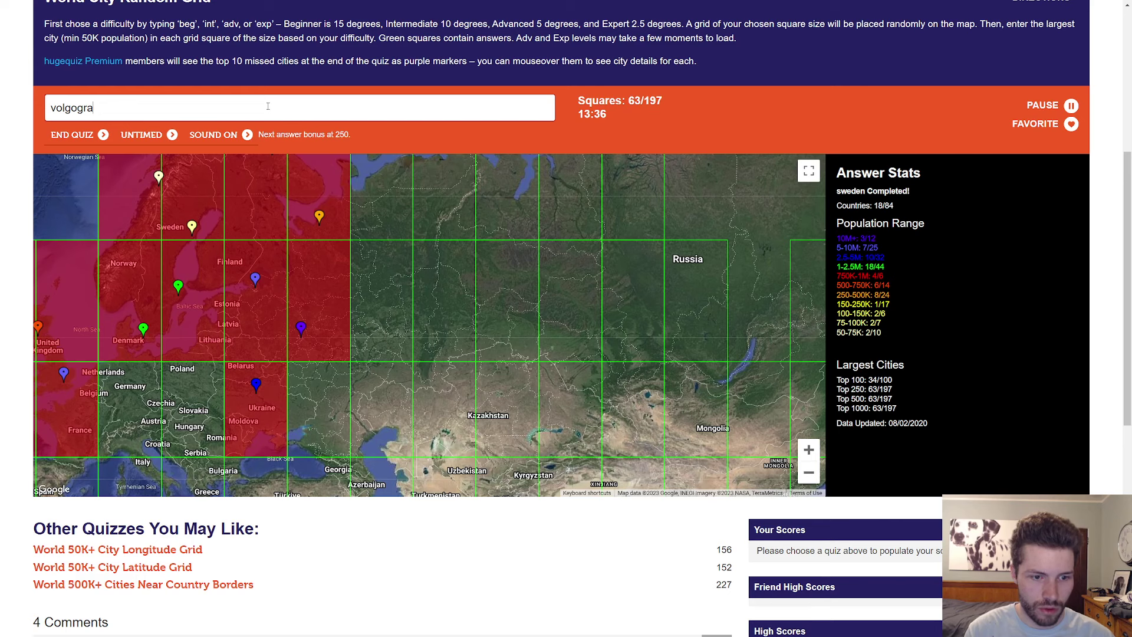
key(BackSpace)
key(BackSpace)
key(BackSpace)
drag(363, 440, 434, 343)
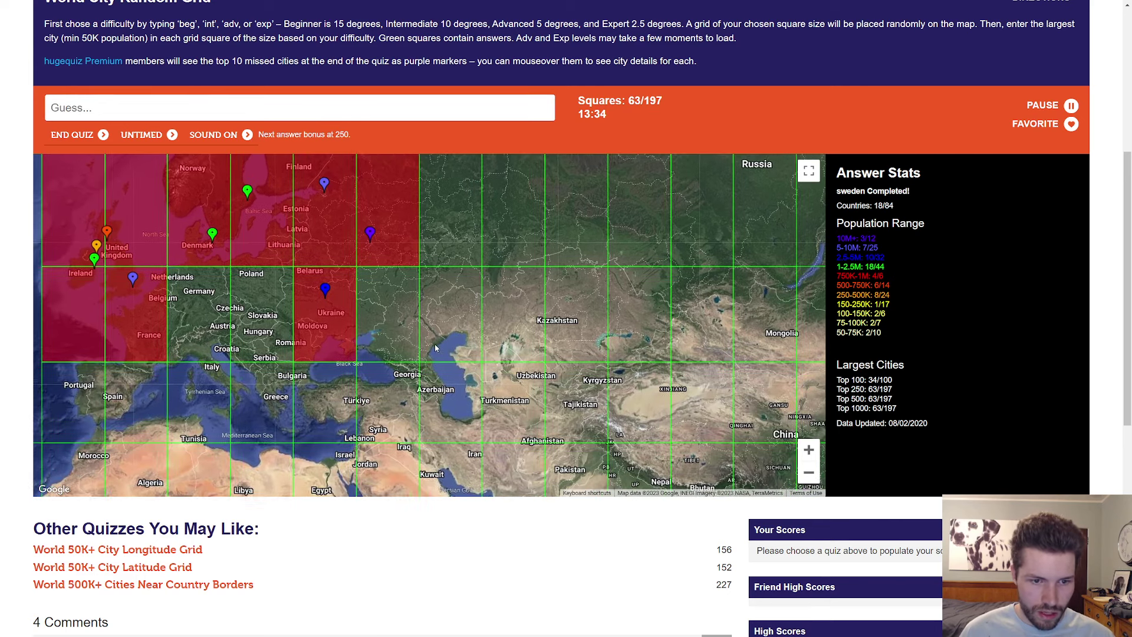
click(302, 108)
text(kras)
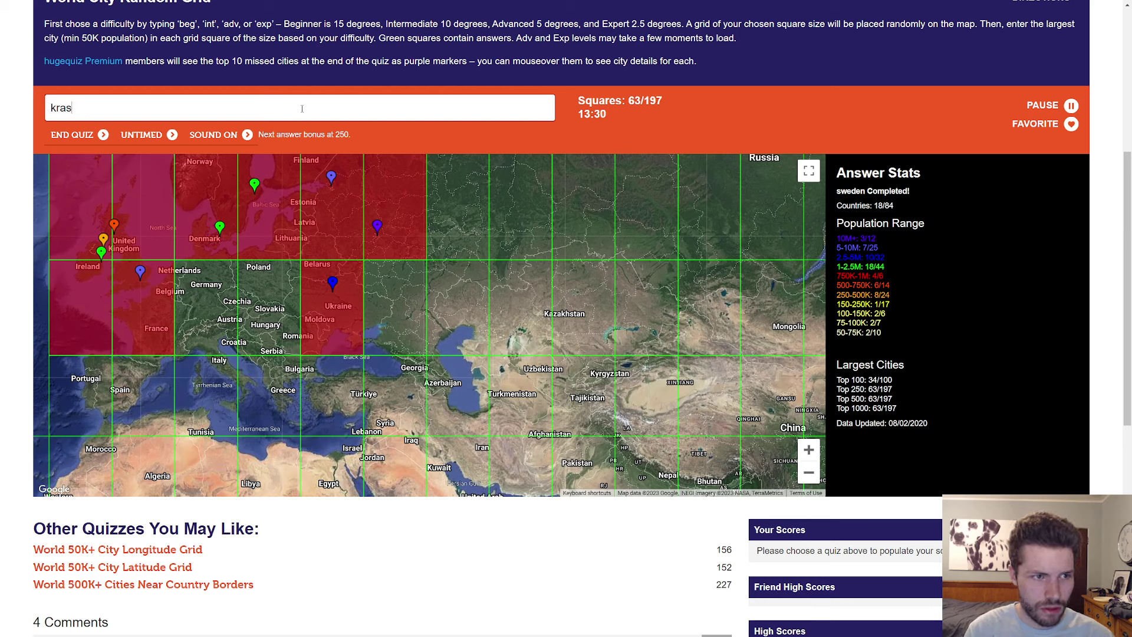
text(nodar)
key(BackSpace)
key(BackSpace)
key(BackSpace)
key(BackSpace)
text(voronez)
key(BackSpace)
key(BackSpace)
key(BackSpace)
text(saratov)
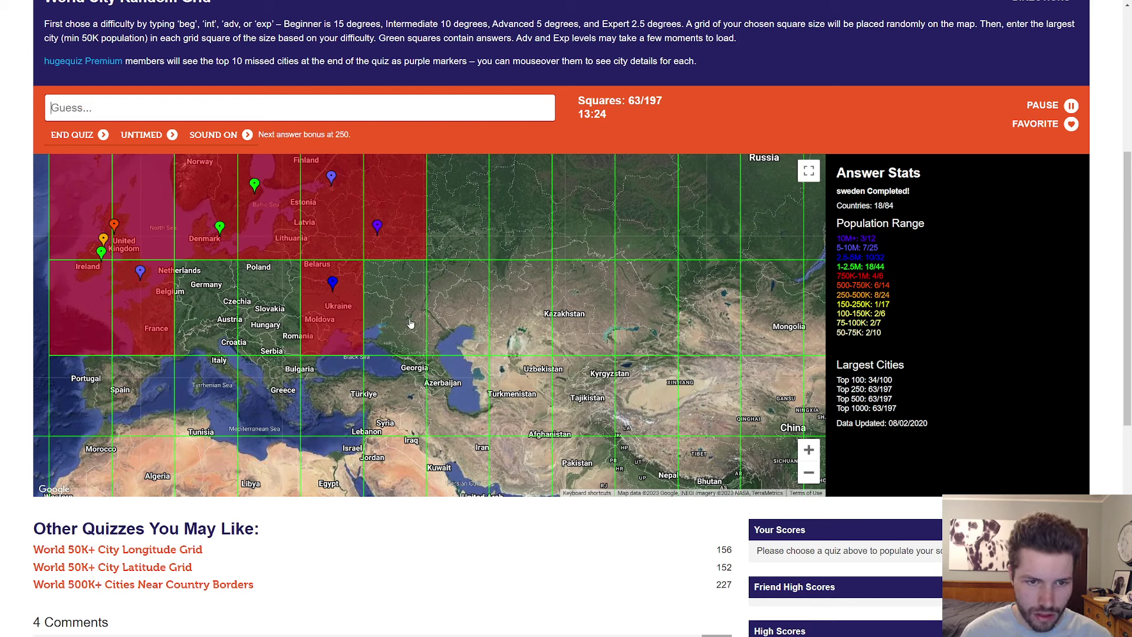
Step: Guess Berlin, Rome, Madrid and Casablanca, discarding the rejected Rabat and Tangier attempts
drag(405, 318, 408, 312)
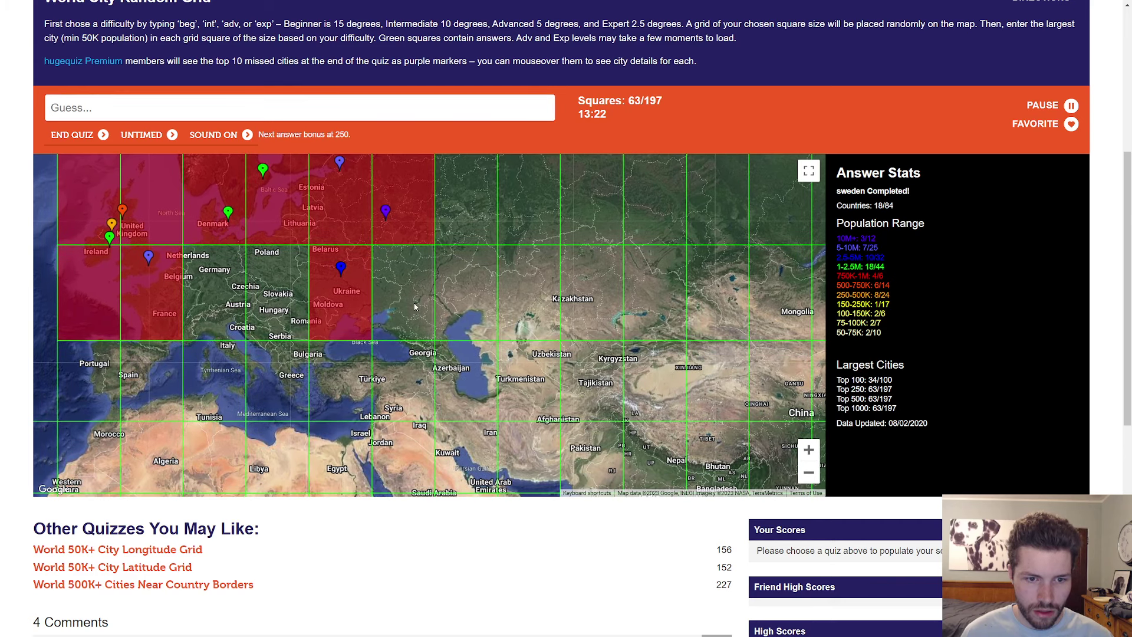
drag(397, 269, 447, 272)
click(278, 110)
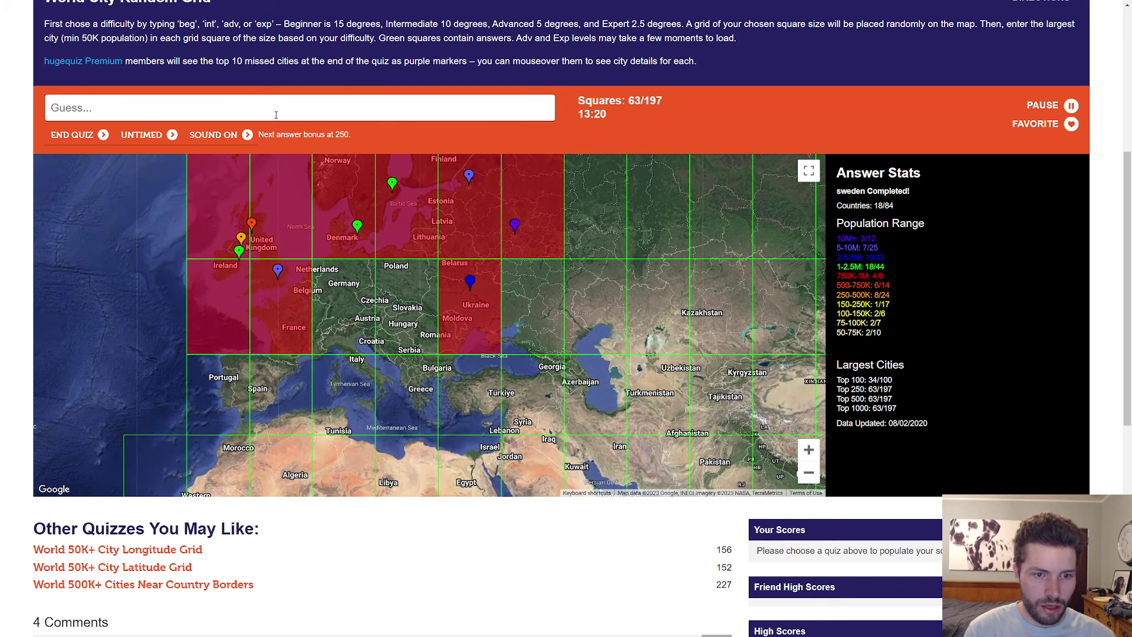
text(berlinrome)
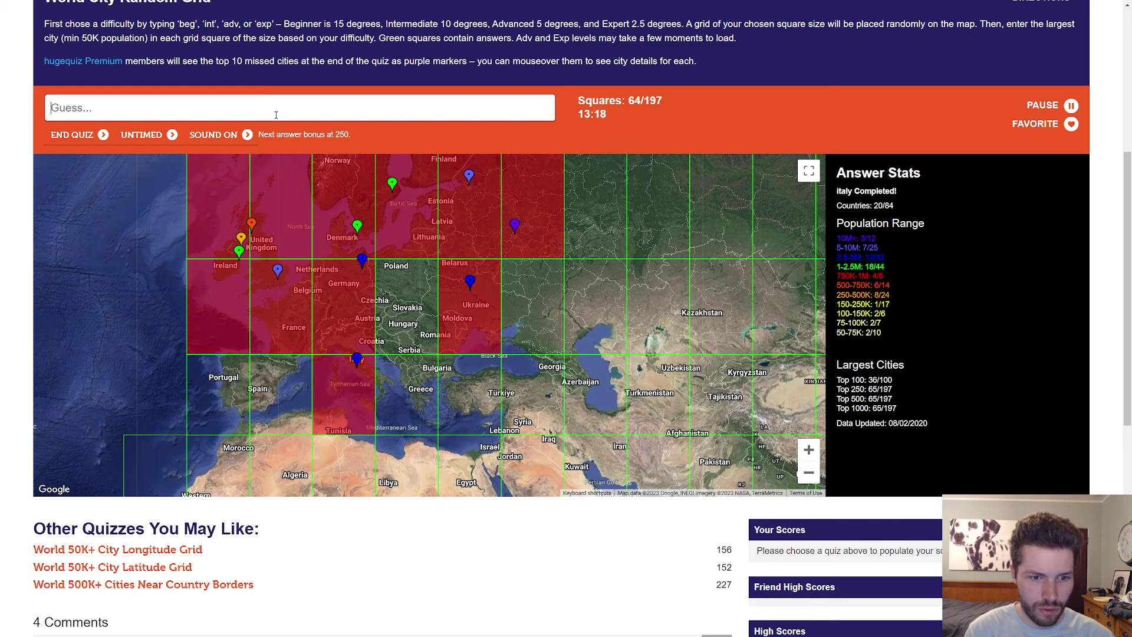
drag(176, 331, 168, 297)
click(172, 111)
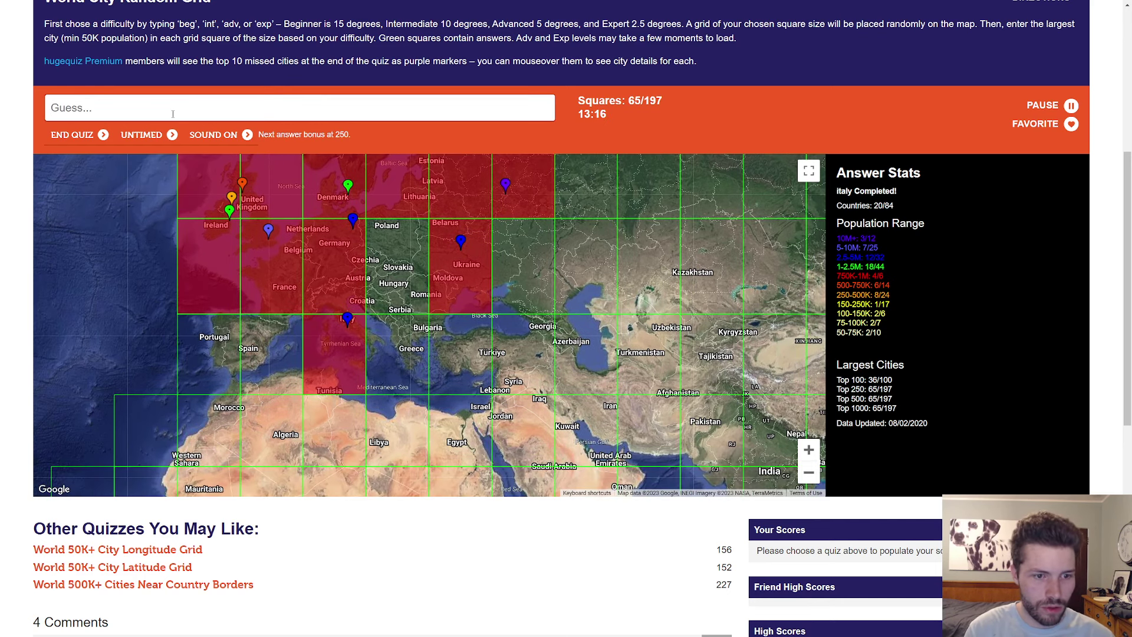
text(madrid)
text(lisbon)
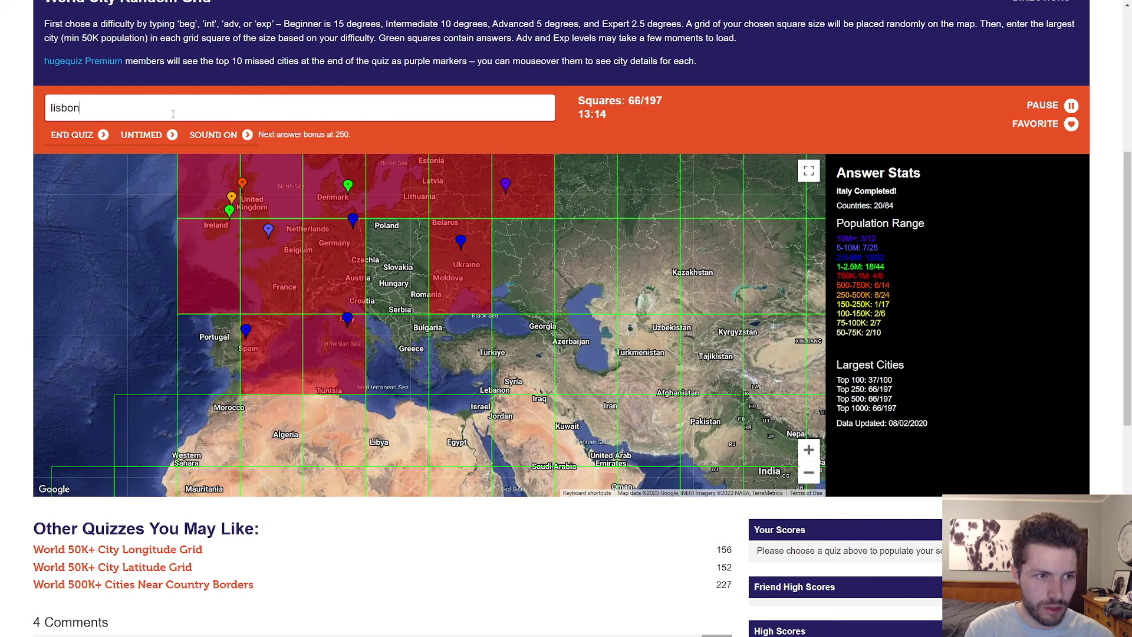
text(n)
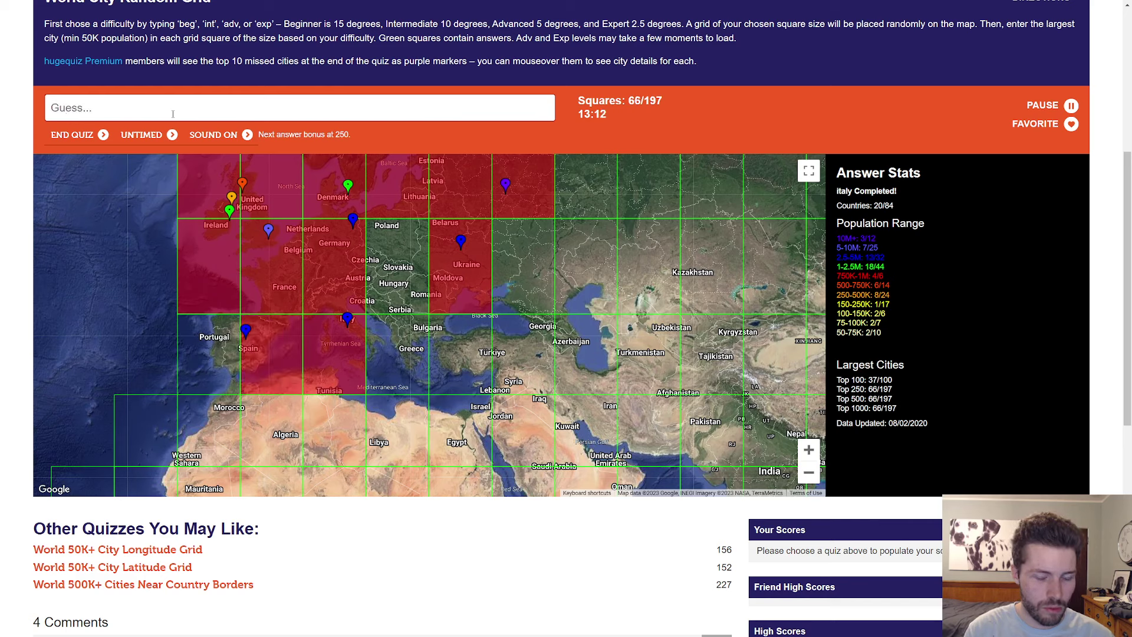
text(rabat)
key(BackSpace)
key(BackSpace)
key(BackSpace)
text(tangie)
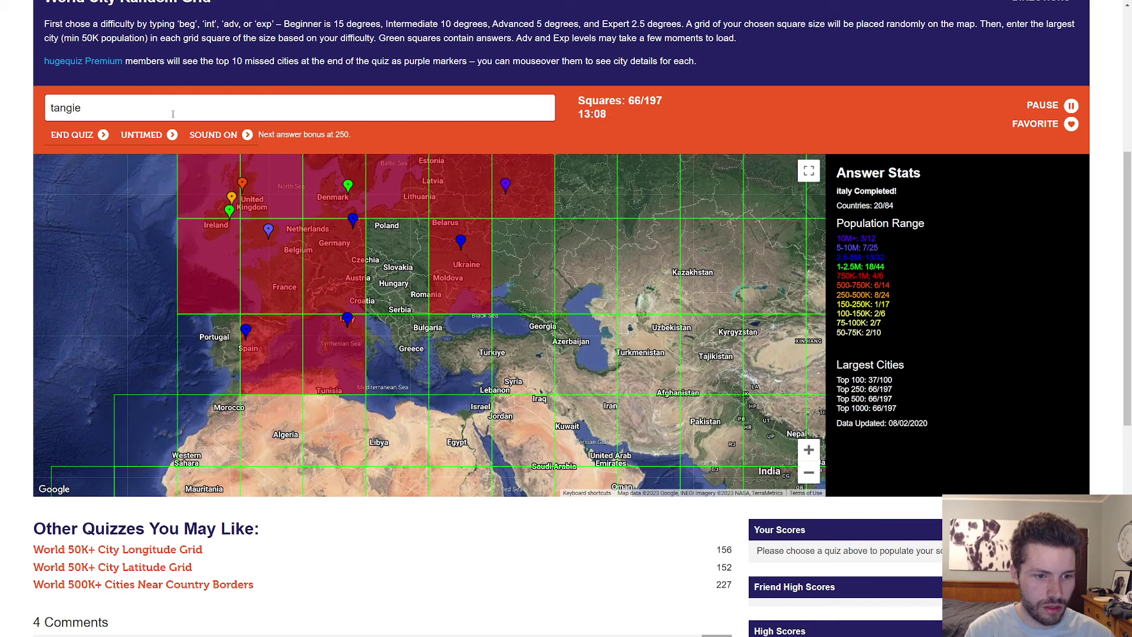
text(rrfez)
key(BackSpace)
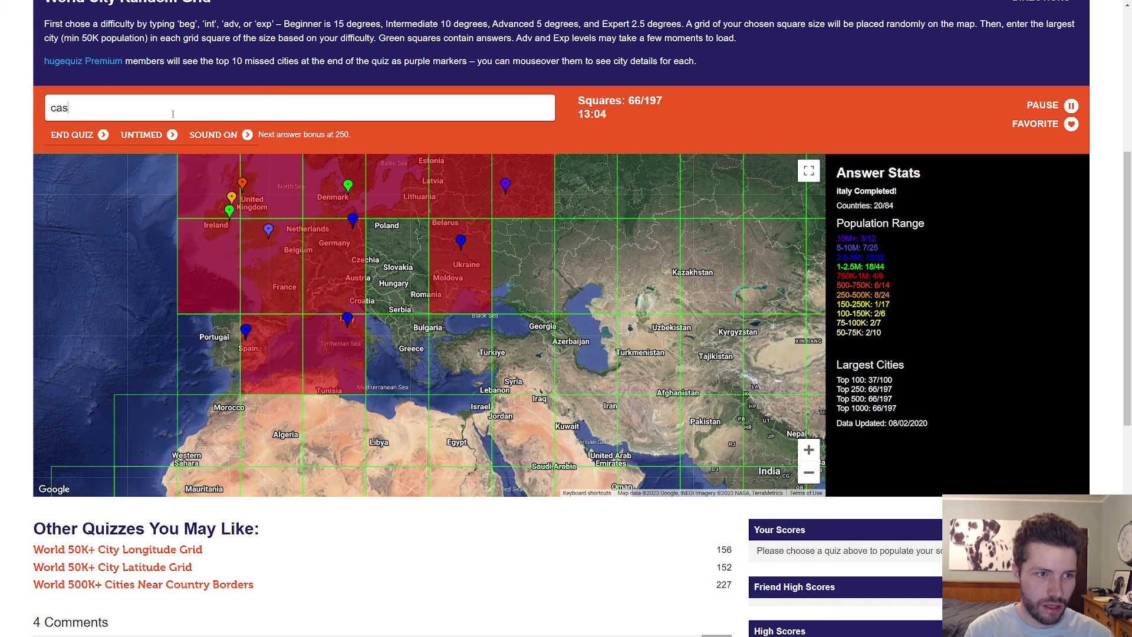
text(ca)
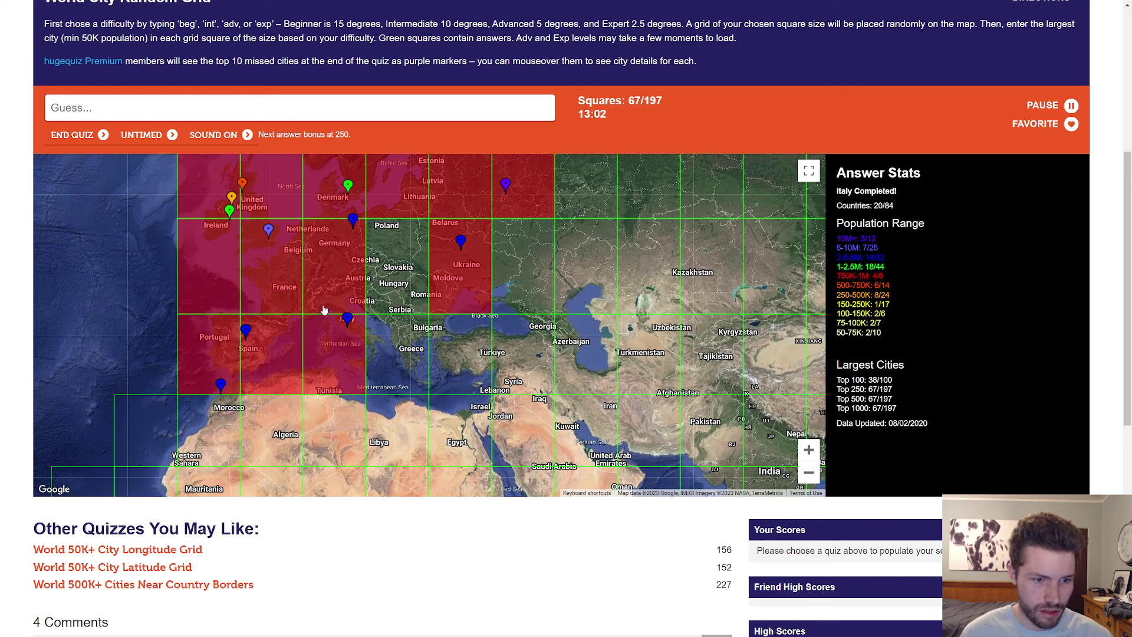
Step: Guess Prague for the Czechia square, discarding the rejected Bucharest attempt
drag(353, 379, 255, 380)
click(244, 107)
text(warsa)
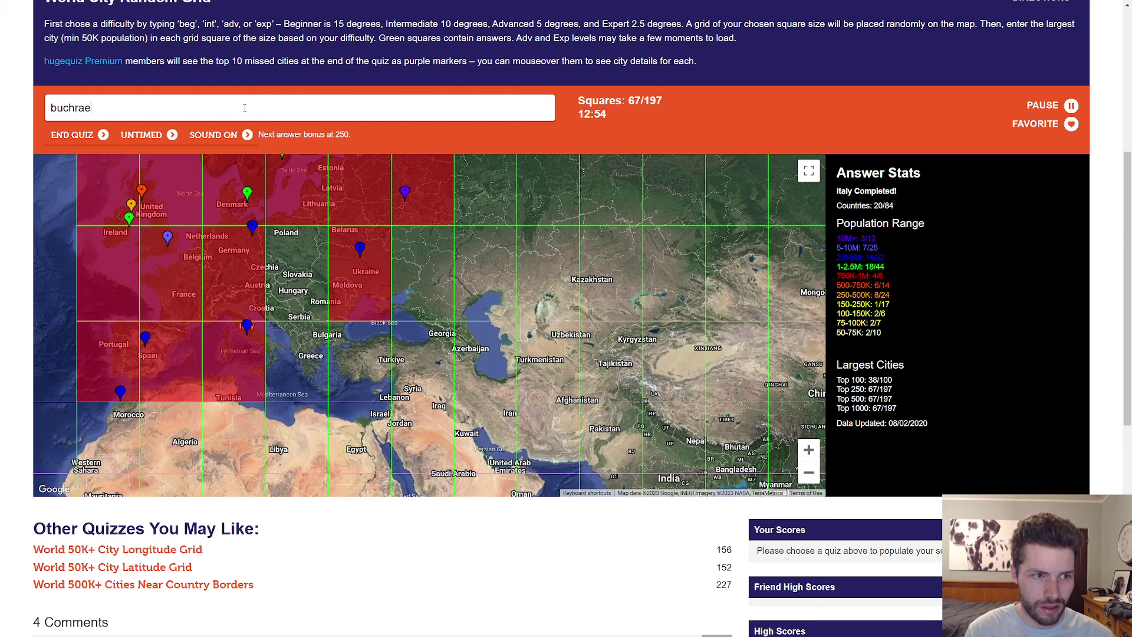
text(rest)
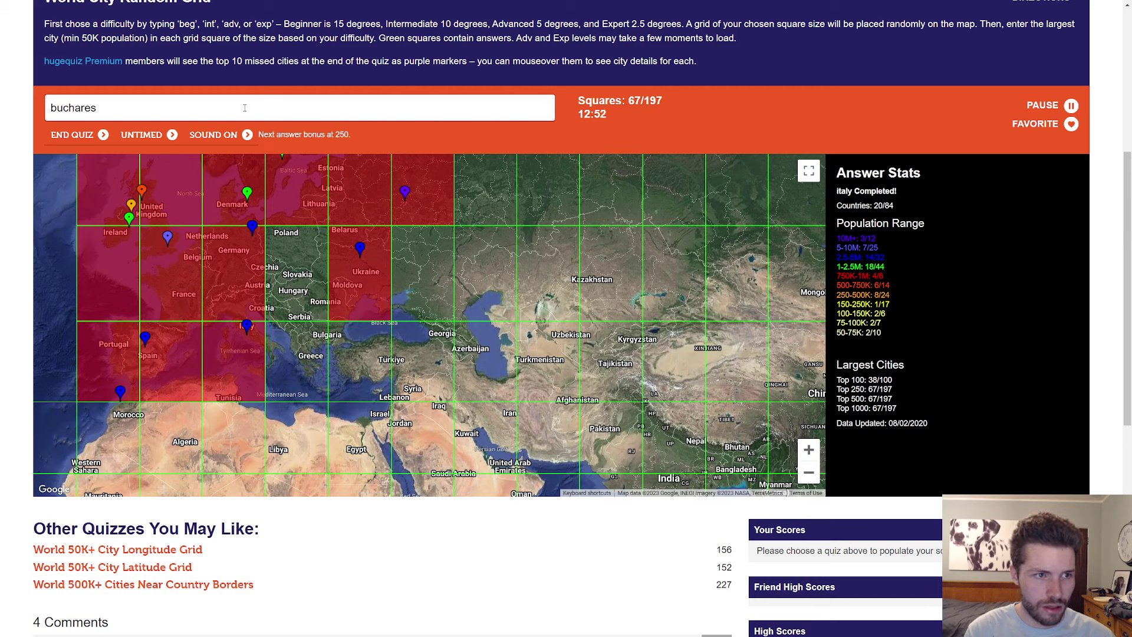
key(BackSpace)
key(BackSpace)
key(BackSpace)
key(BackSpace)
key(BackSpace)
text(pragu)
key(BackSpace)
key(BackSpace)
key(BackSpace)
text(prague)
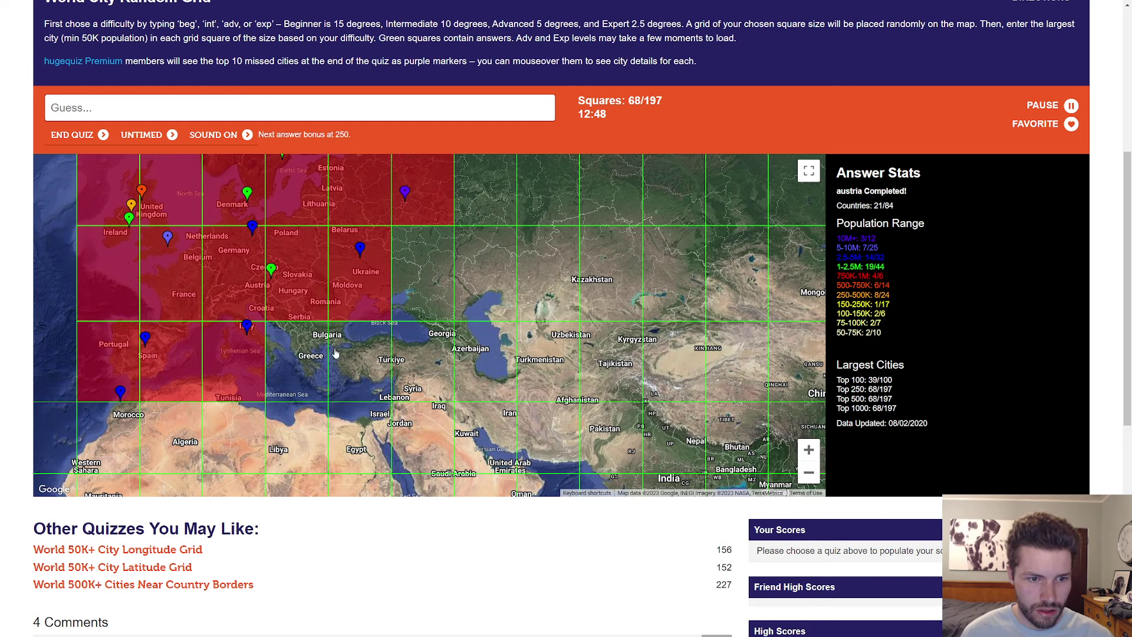
Step: Guess Athens, Istanbul, Baghdad, Aleppo and Tehran, discarding rejected Damascus and Isfahan attempts
drag(344, 395, 293, 337)
click(286, 108)
text(aty)
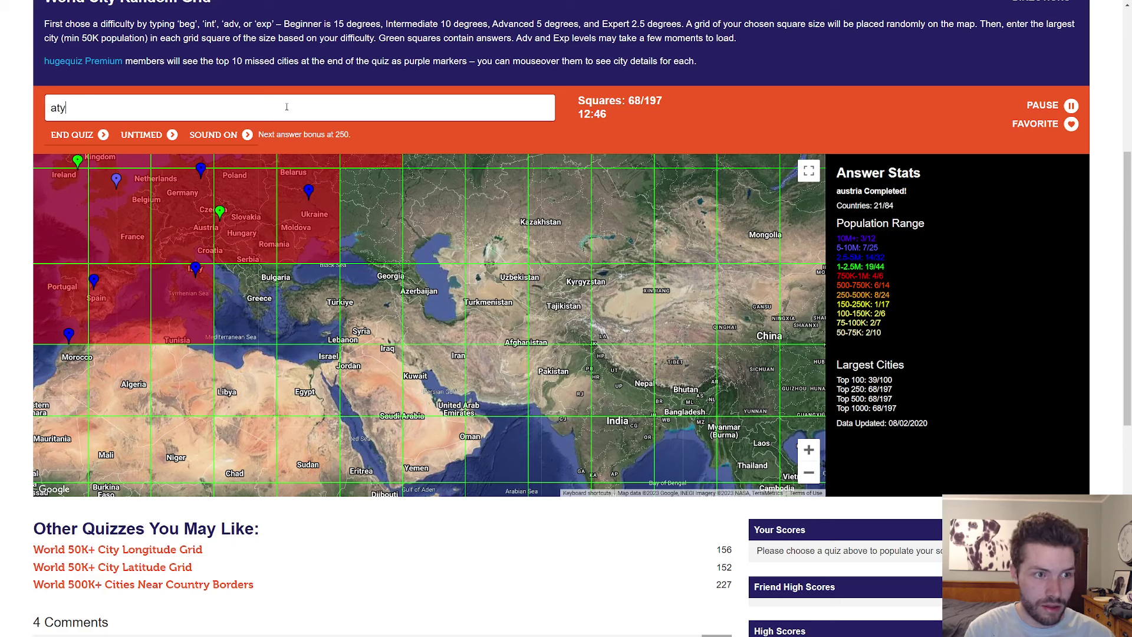
key(BackSpace)
text(hensistanbul)
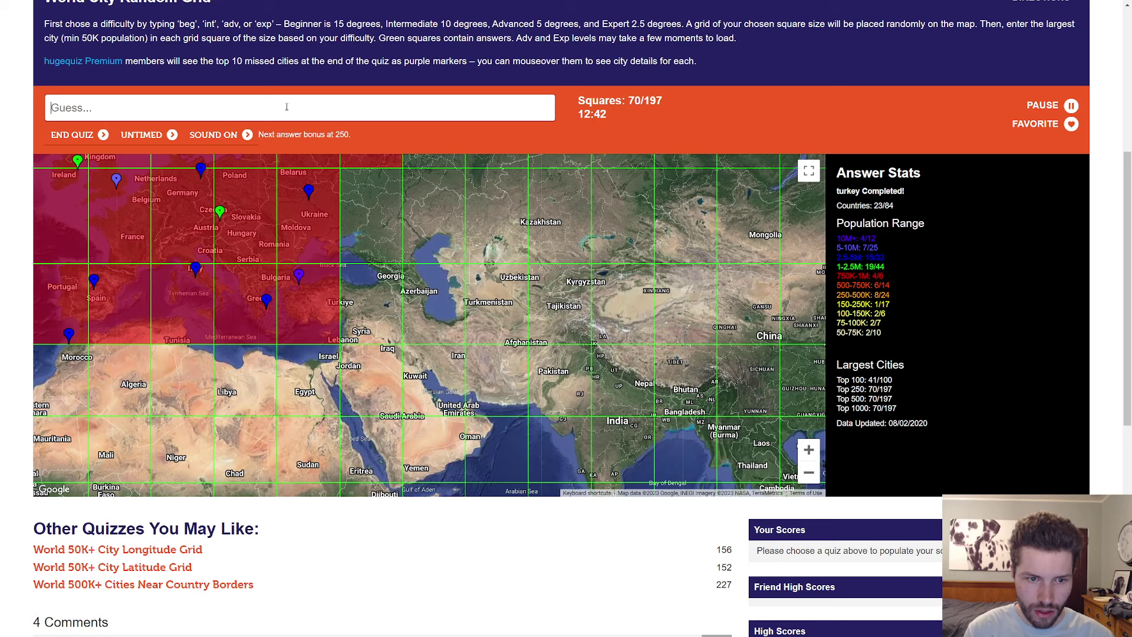
text(damascu)
key(BackSpace)
key(BackSpace)
key(BackSpace)
key(BackSpace)
key(BackSpace)
key(BackSpace)
text(bagdad)
key(BackSpace)
key(BackSpace)
key(BackSpace)
text(hdad)
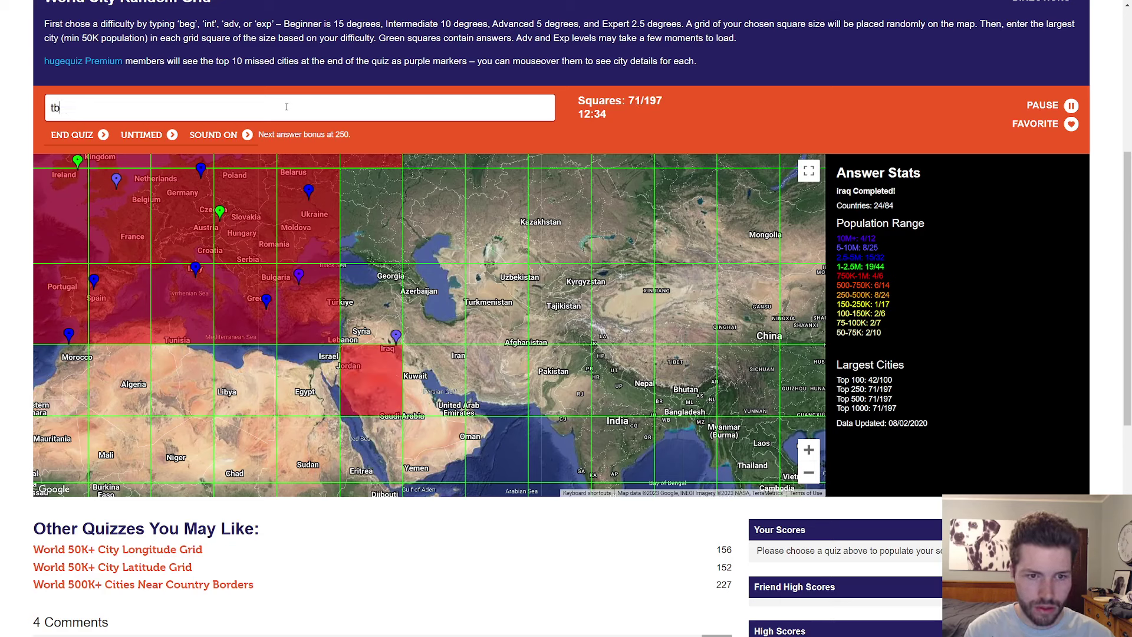
text(ilisi)
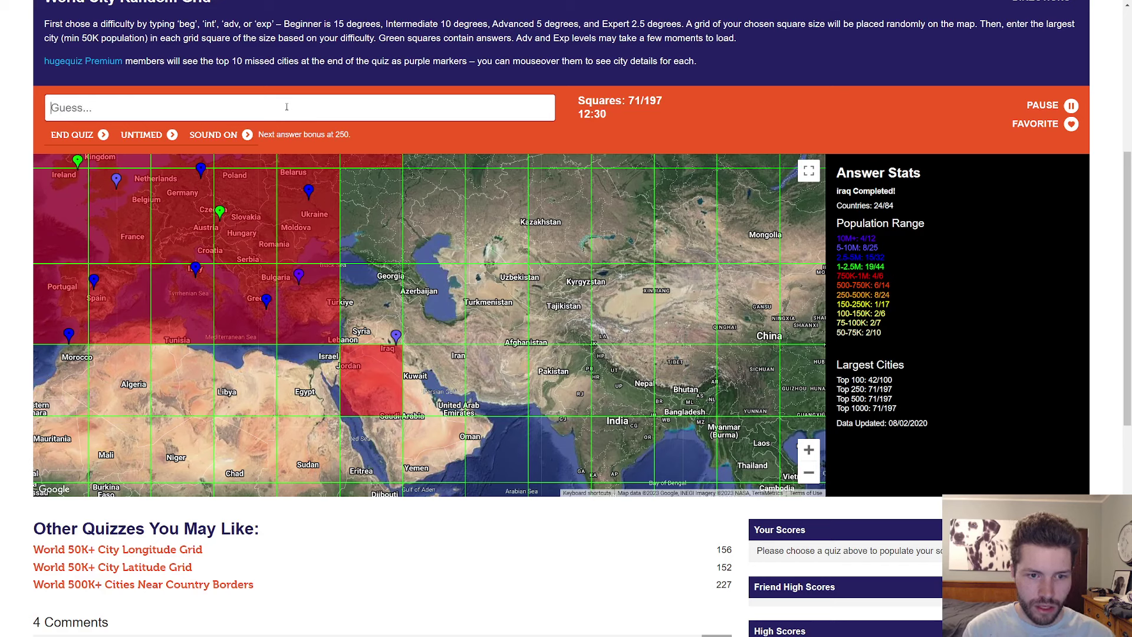
text(aleppo)
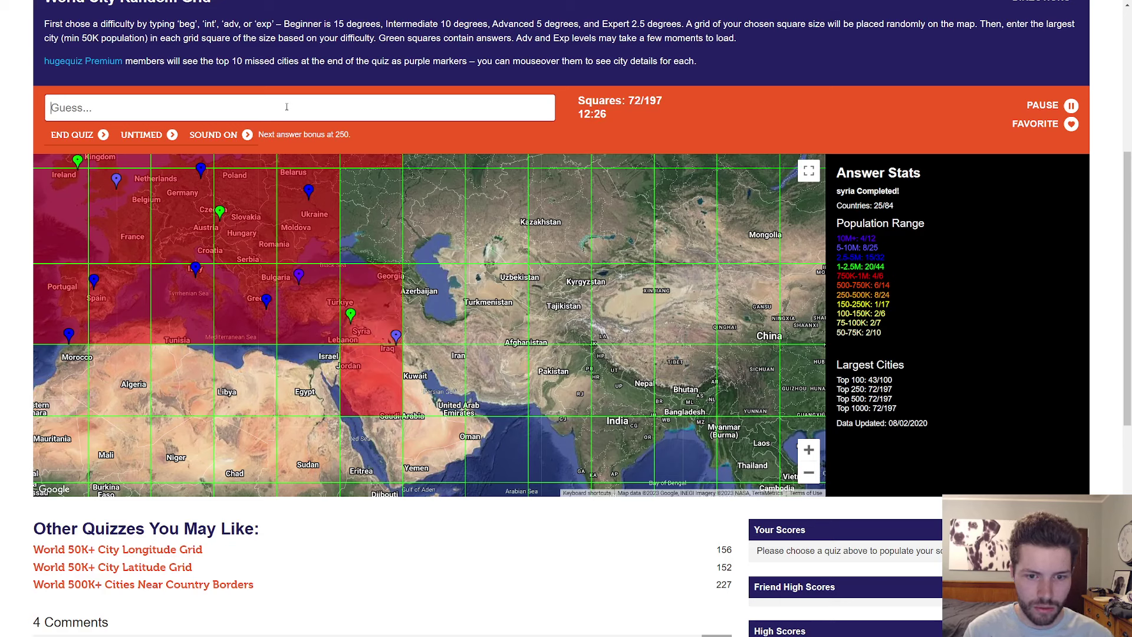
text(tehran)
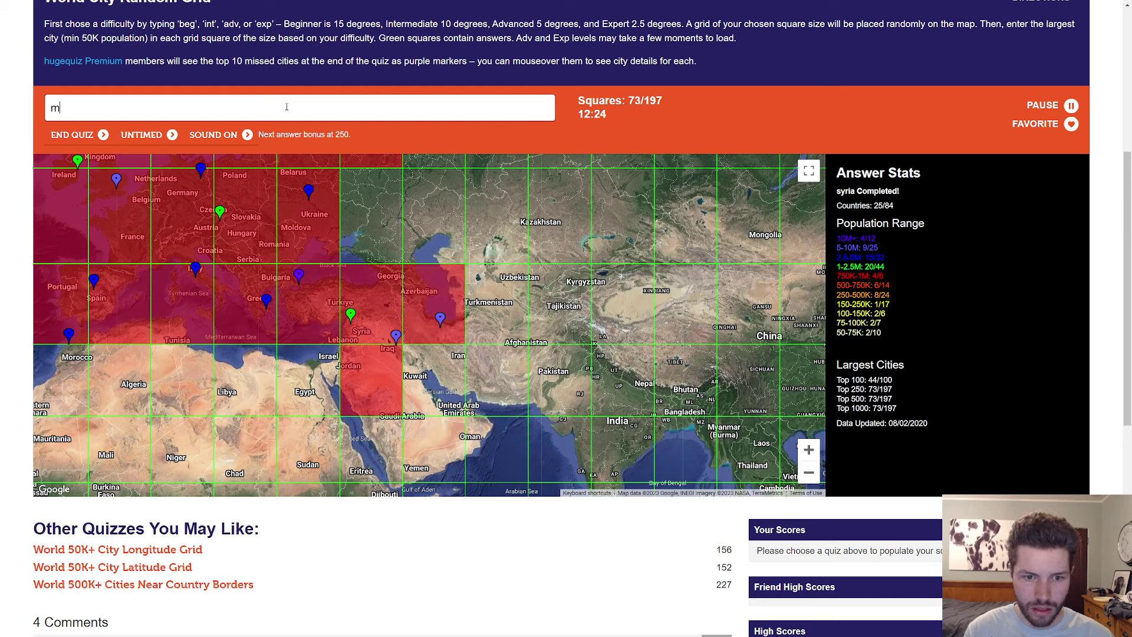
text(semnan)
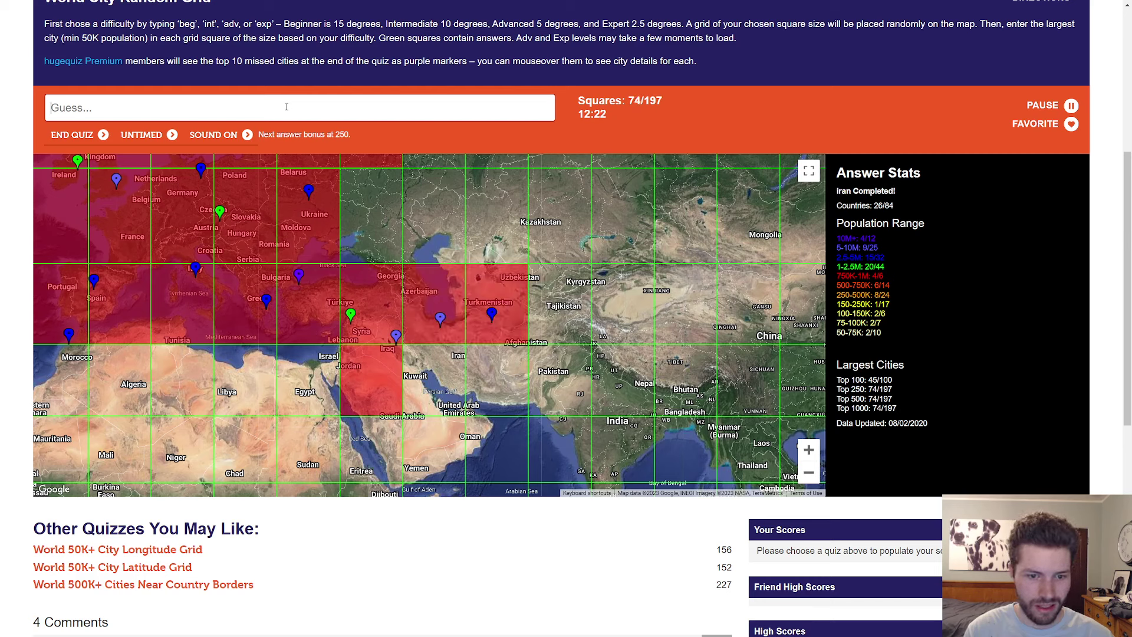
text(isfaha)
key(BackSpace)
key(BackSpace)
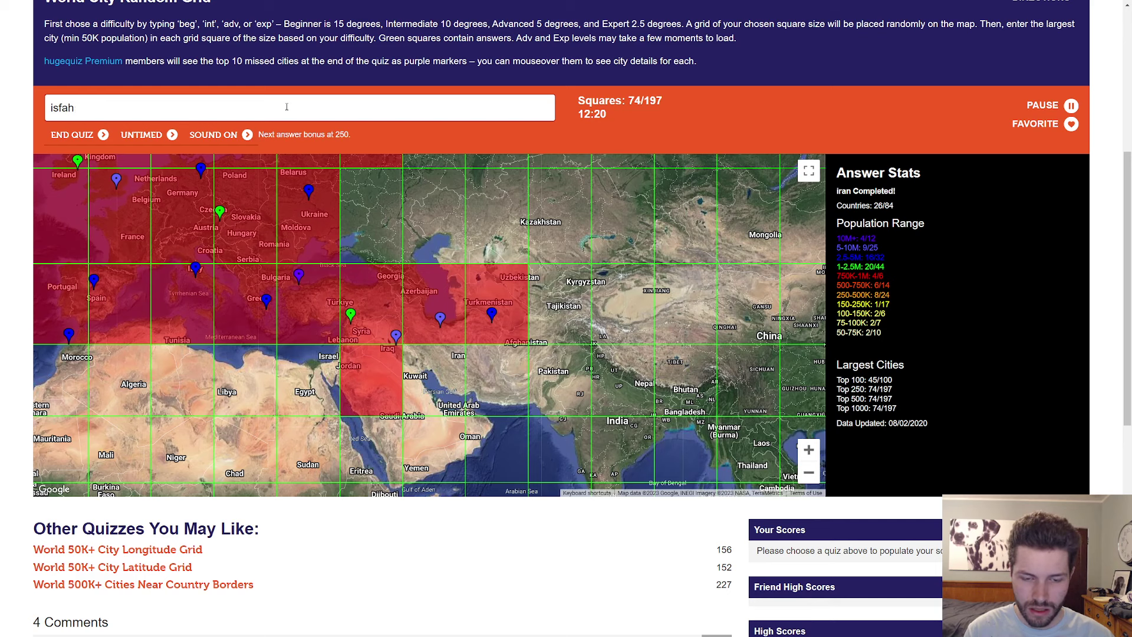
key(BackSpace)
key(BackSpace)
key(BackSpace)
Step: Guess Karachi and Kabul for the Pakistan and Afghanistan squares, discarding the rejected Kandahar attempt
drag(380, 272, 322, 209)
click(324, 106)
text(dubai)
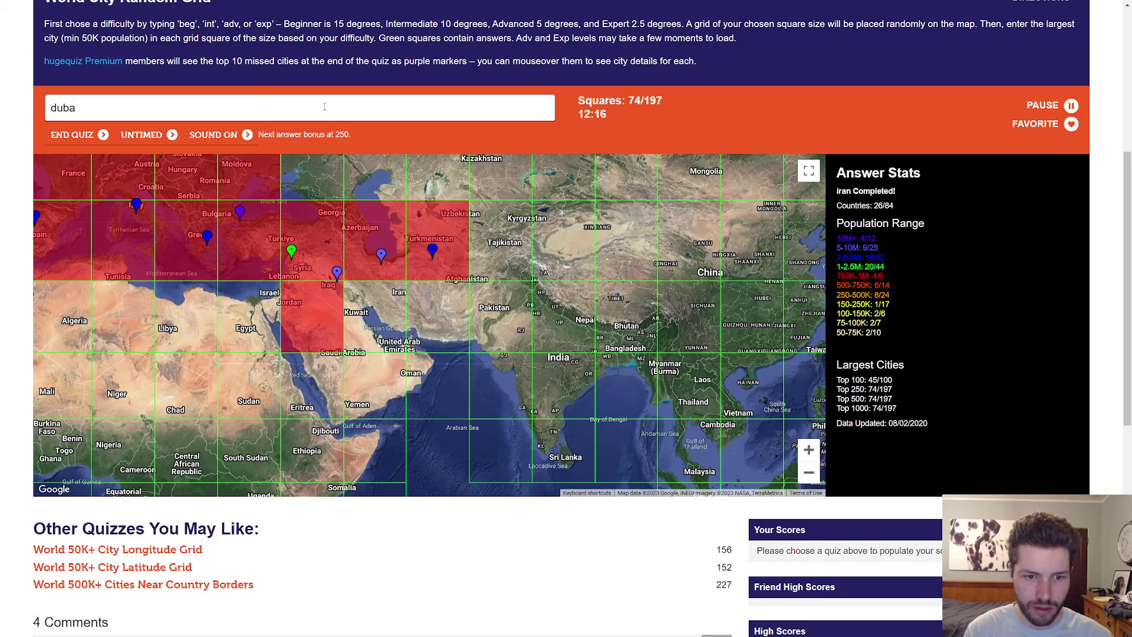
key(BackSpace)
key(BackSpace)
key(BackSpace)
text(musca)
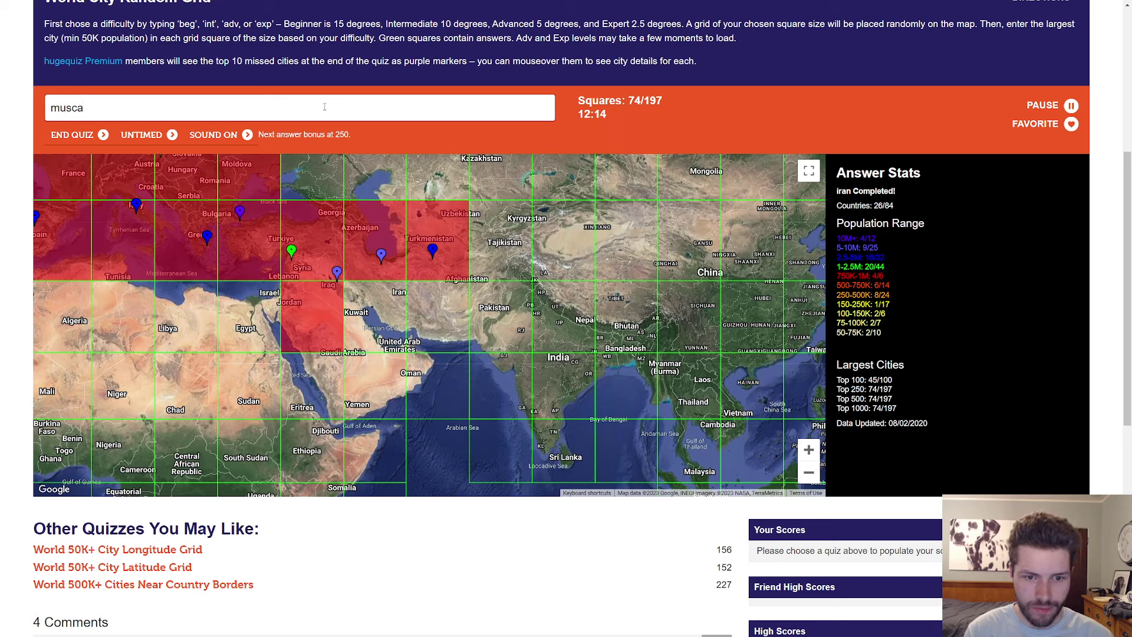
text(ttkarachi)
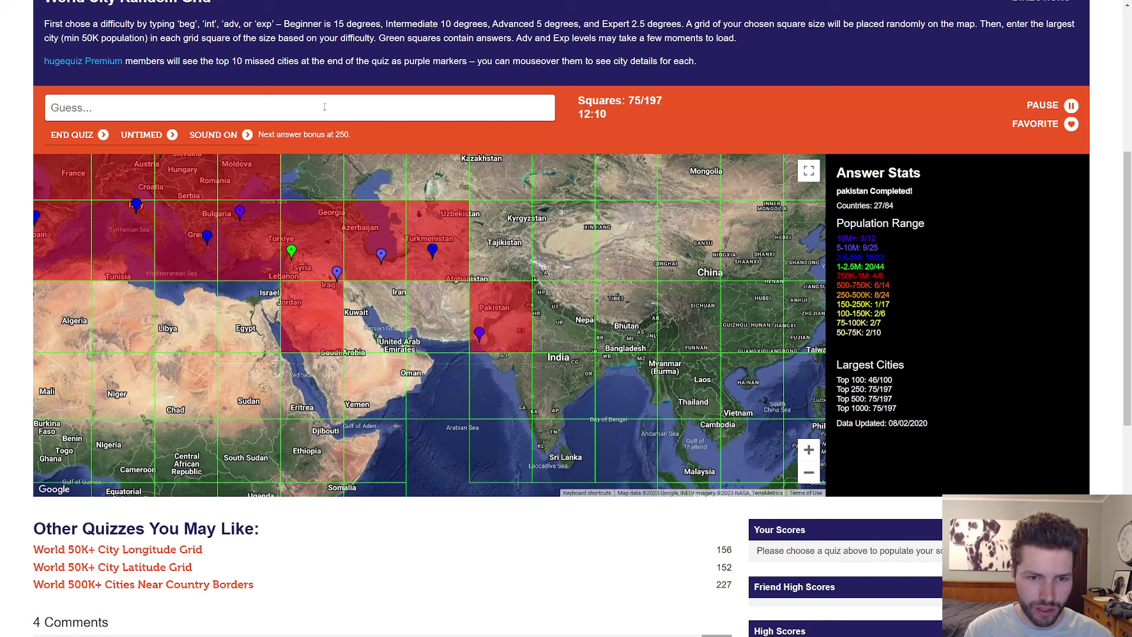
text(kabul)
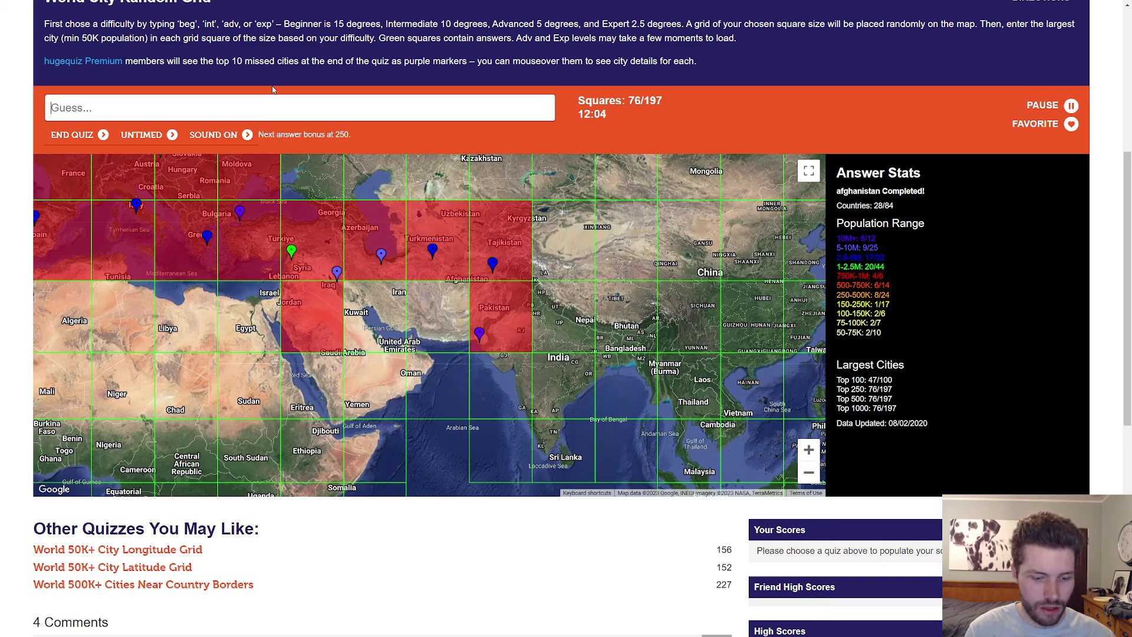
text(kandaha)
key(BackSpace)
key(BackSpace)
key(BackSpace)
key(BackSpace)
text(mosu)
Step: Guess Kuwait City and Jeddah, discarding rejected Basra, Sanaa and Aden attempts
key(BackSpace)
key(BackSpace)
text(sra)
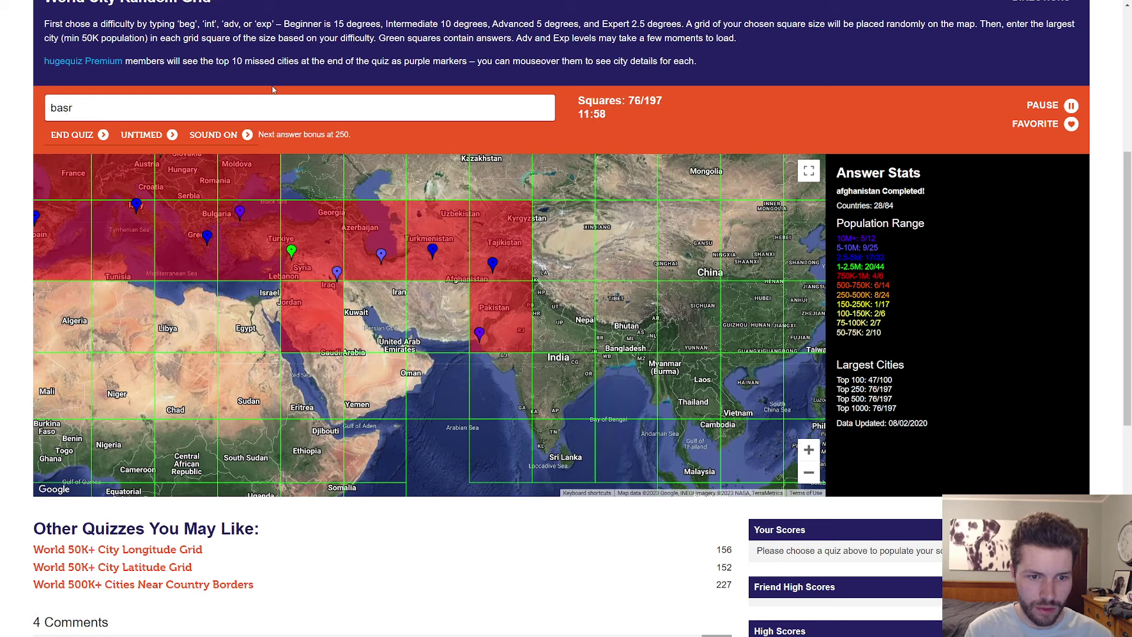
key(BackSpace)
key(BackSpace)
key(BackSpace)
text(kuwaitcit)
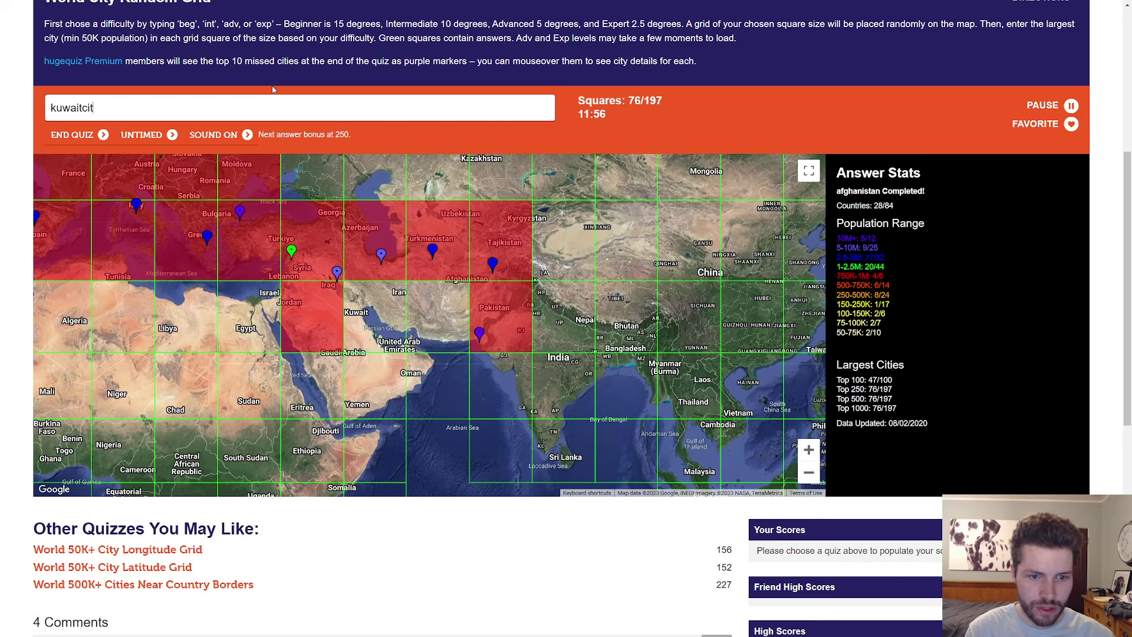
key(BackSpace)
key(BackSpace)
key(BackSpace)
text(riyadh)
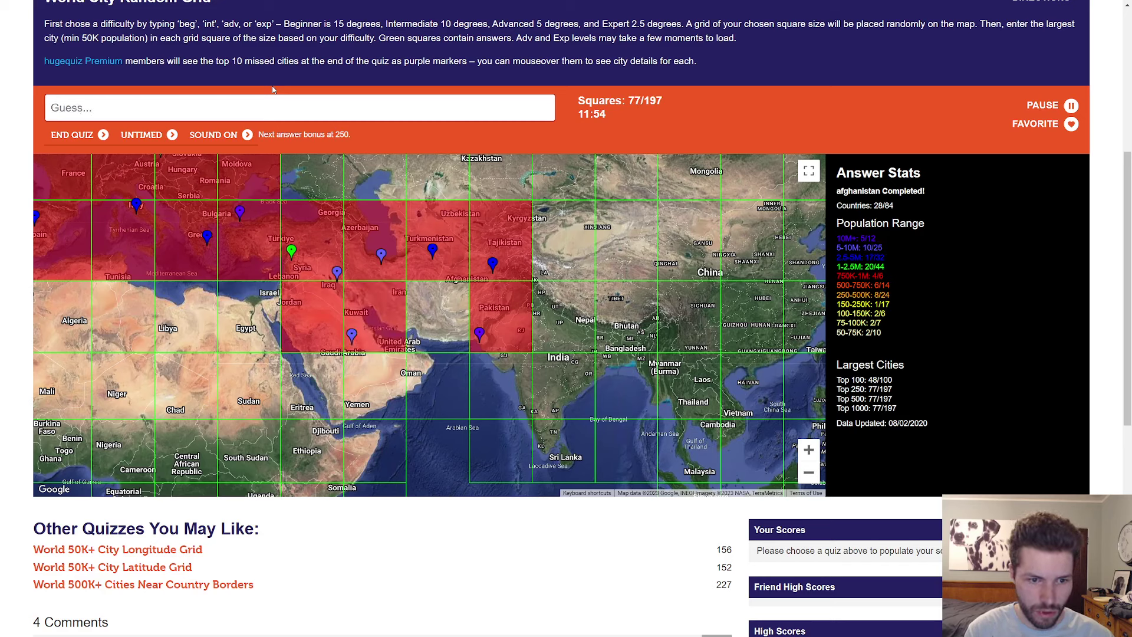
text(medina)
key(BackSpace)
key(BackSpace)
key(BackSpace)
key(BackSpace)
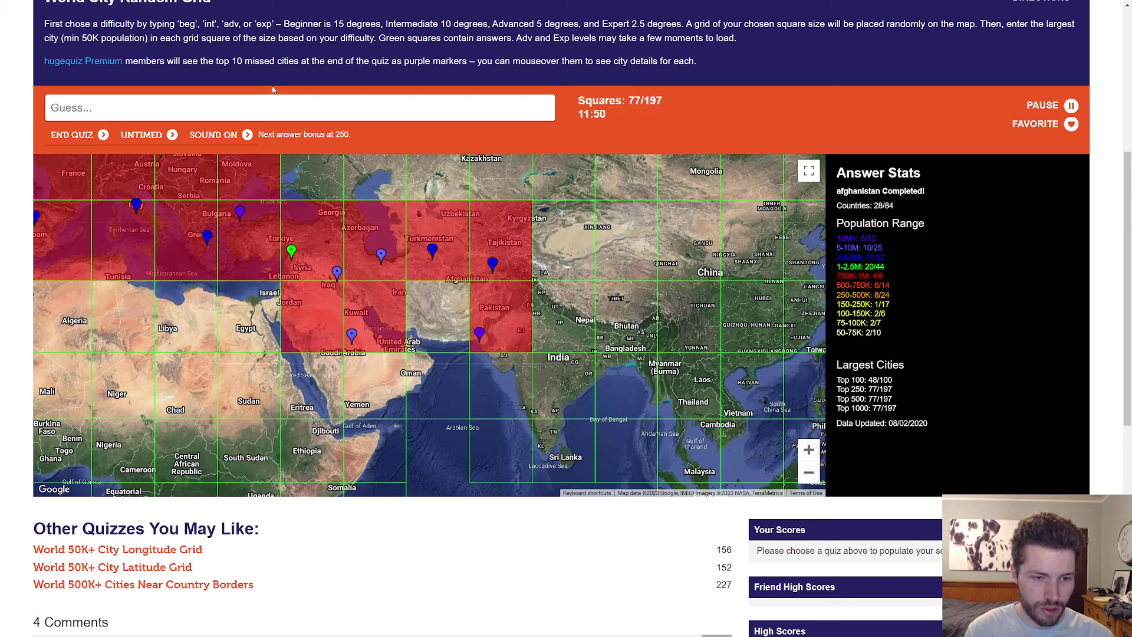
text(jeddah)
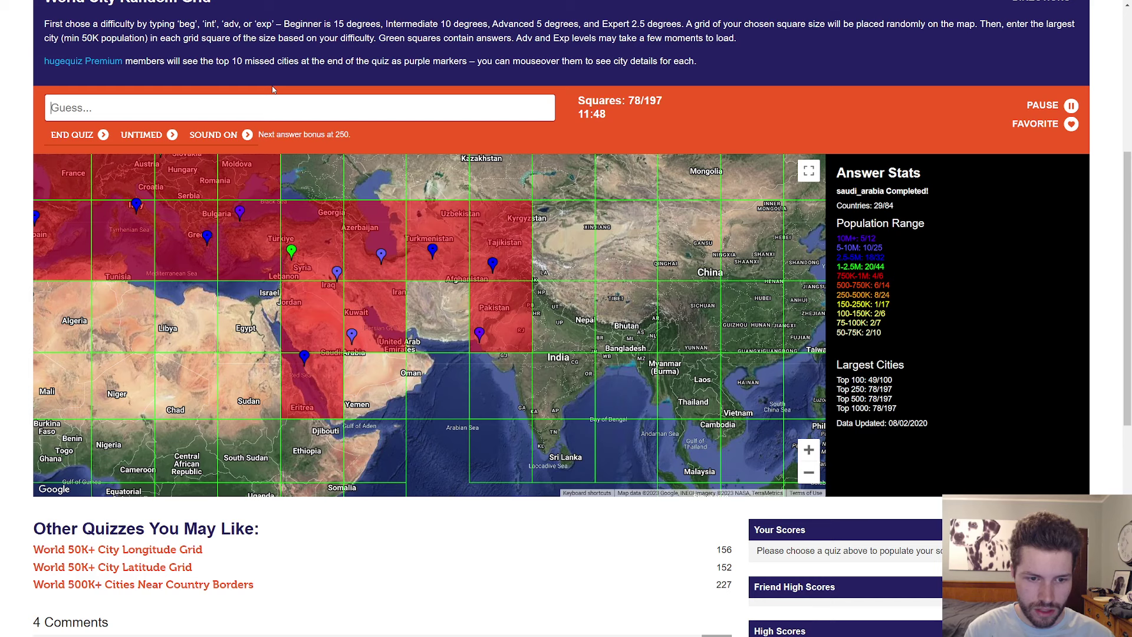
text(sanaa)
key(BackSpace)
key(BackSpace)
key(BackSpace)
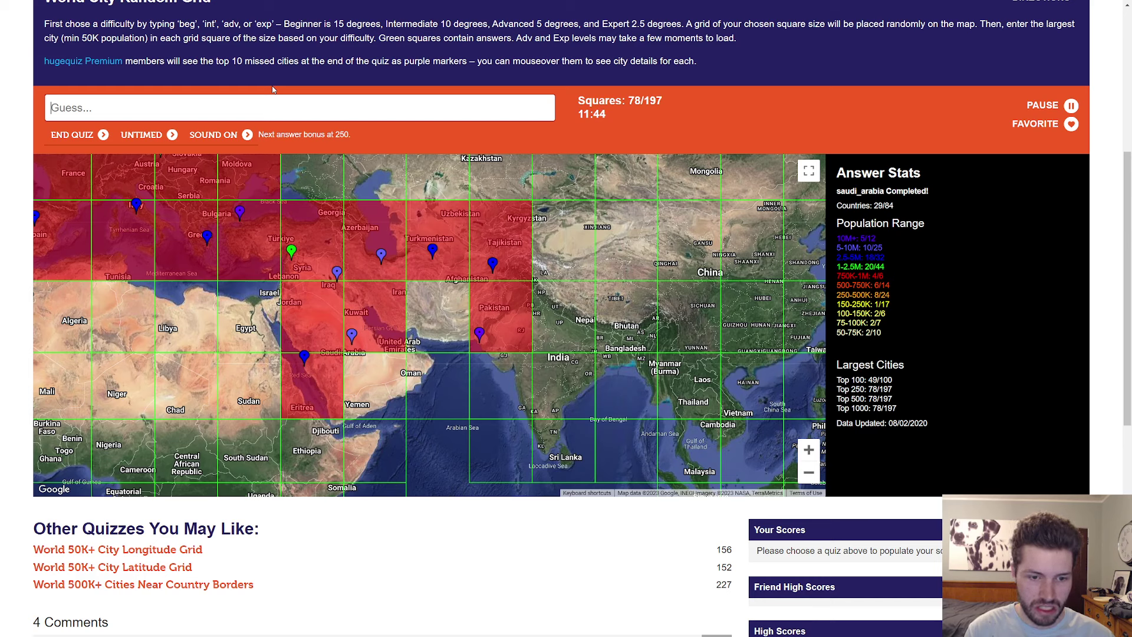
text(aden)
key(BackSpace)
key(BackSpace)
key(BackSpace)
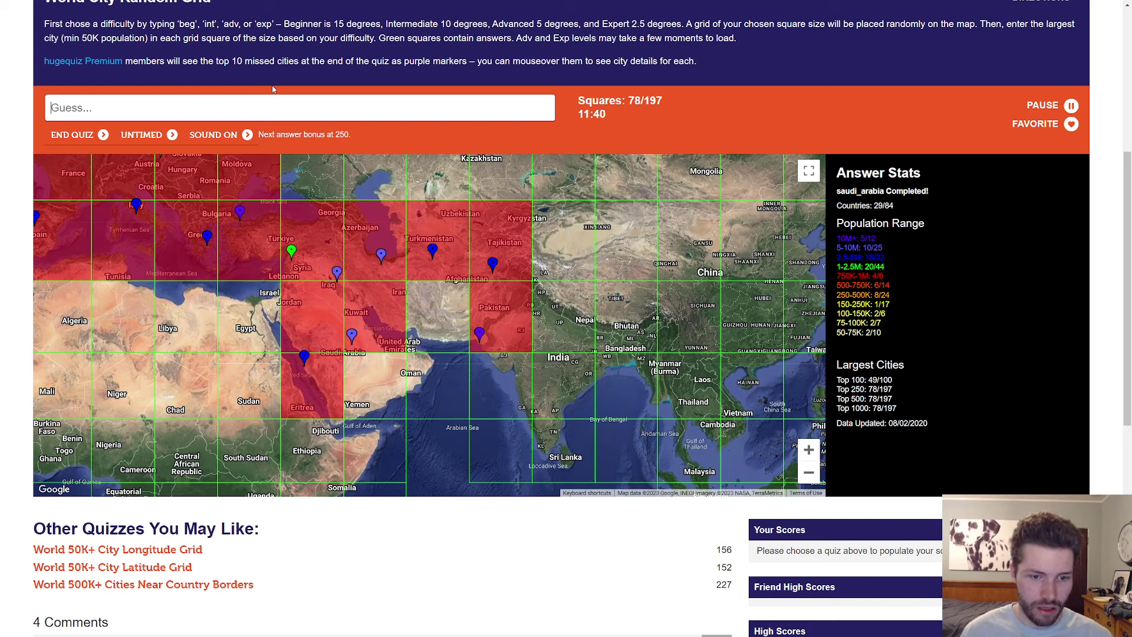
mouse_move(436, 401)
mouse_down()
mouse_move(416, 379)
mouse_move(427, 372)
mouse_up()
Step: Guess Cairo, Casablanca and Benghazi over North Africa, discarding the rejected Algiers attempt
drag(462, 297, 462, 358)
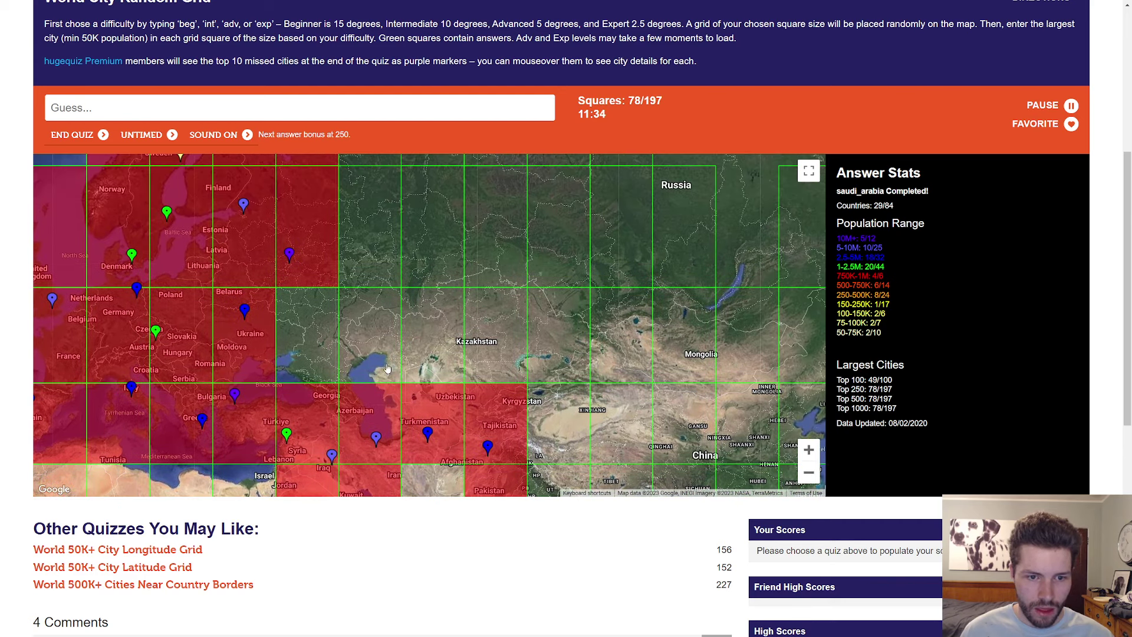
drag(461, 360, 482, 305)
click(333, 103)
text(cairotunisalgiers)
key(BackSpace)
key(BackSpace)
key(BackSpace)
key(BackSpace)
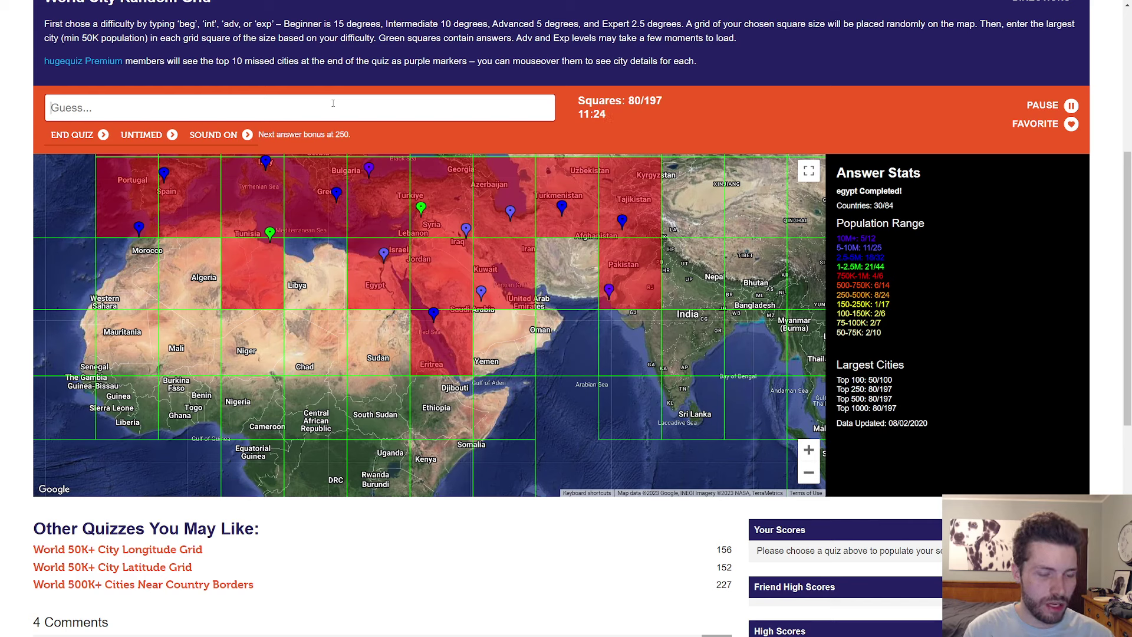
text(casablanca)
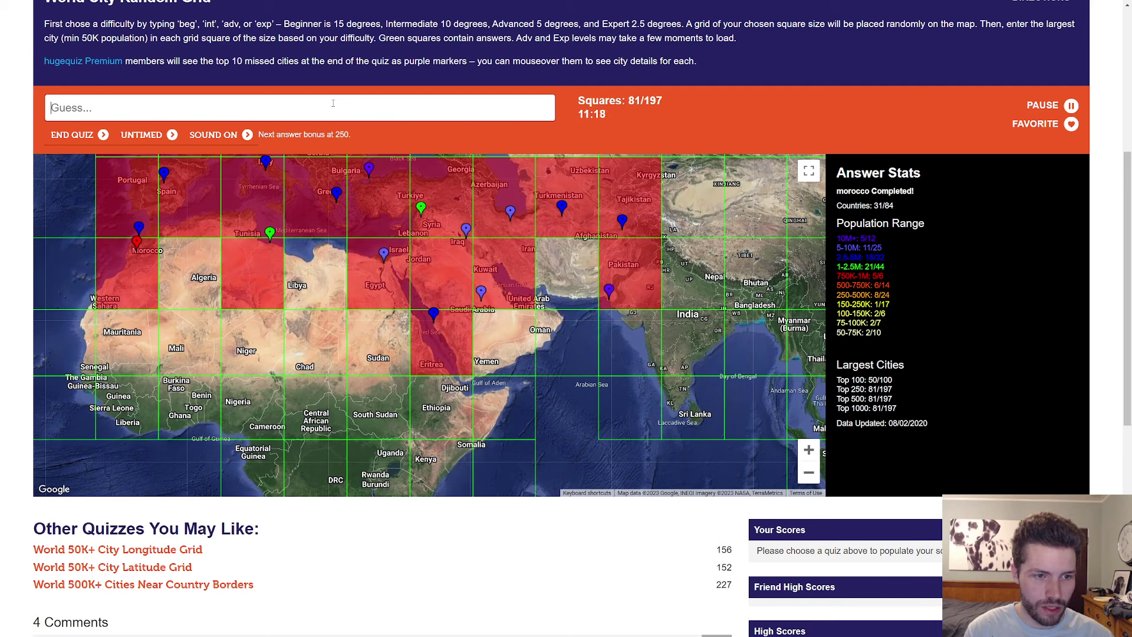
text(benghazi)
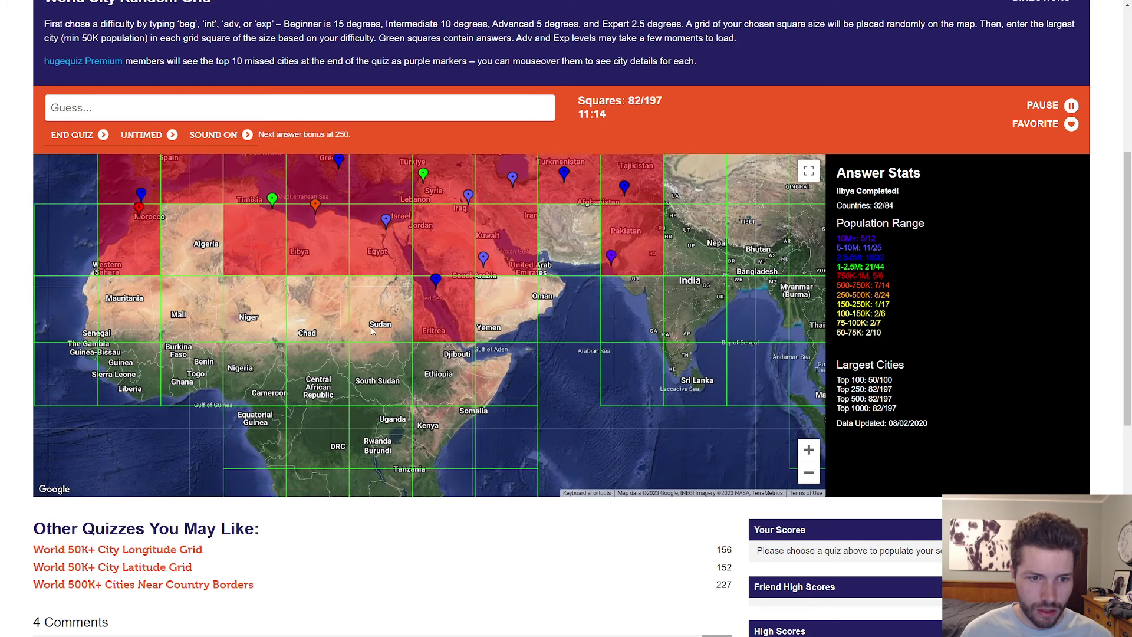
text(khartoum)
Step: Guess Omdurman, Bangui, Lagos and Douala, discarding rejected Khartoum, N'Djamena, Niamey and Yaoundé attempts
key(BackSpace)
key(BackSpace)
key(BackSpace)
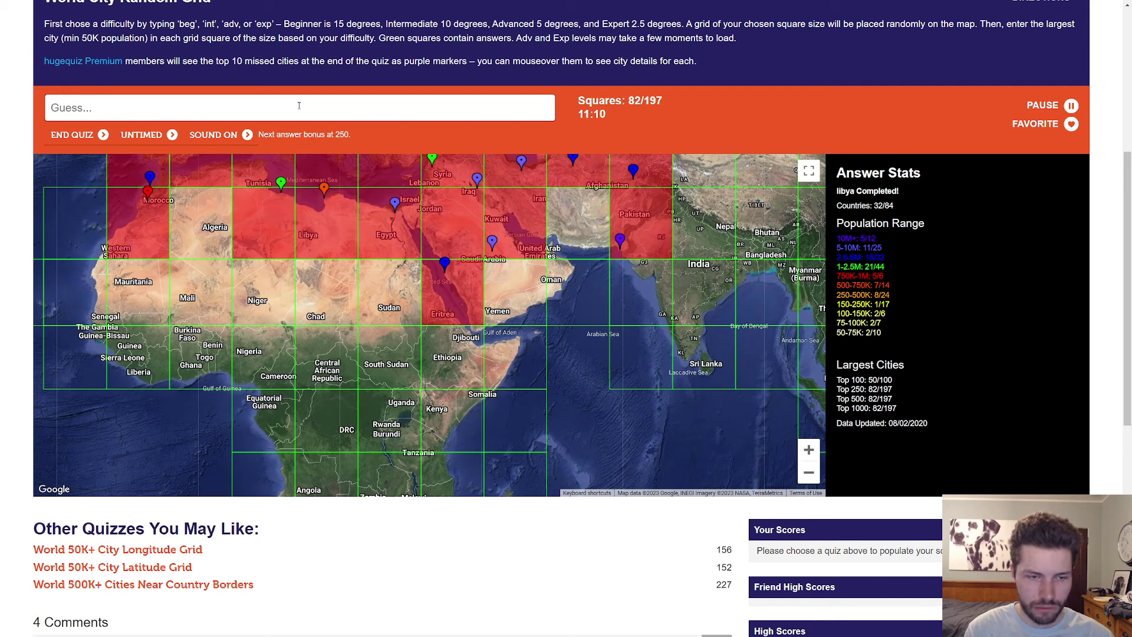
text(omrdu)
key(BackSpace)
text(durman)
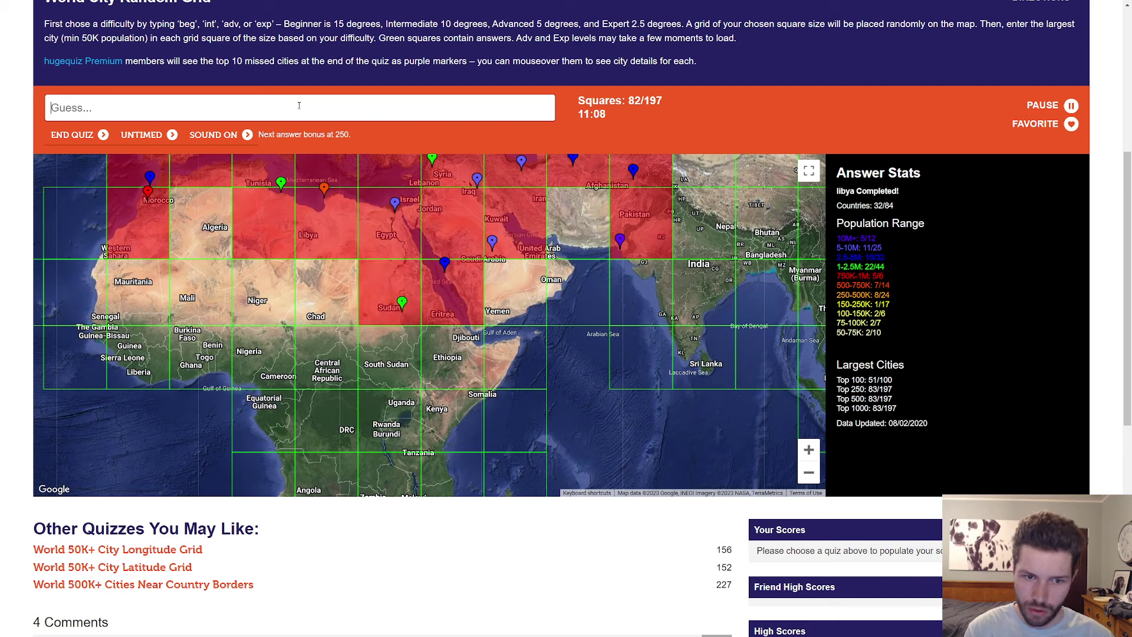
text(ndjamen)
key(BackSpace)
key(BackSpace)
key(BackSpace)
text(bangui)
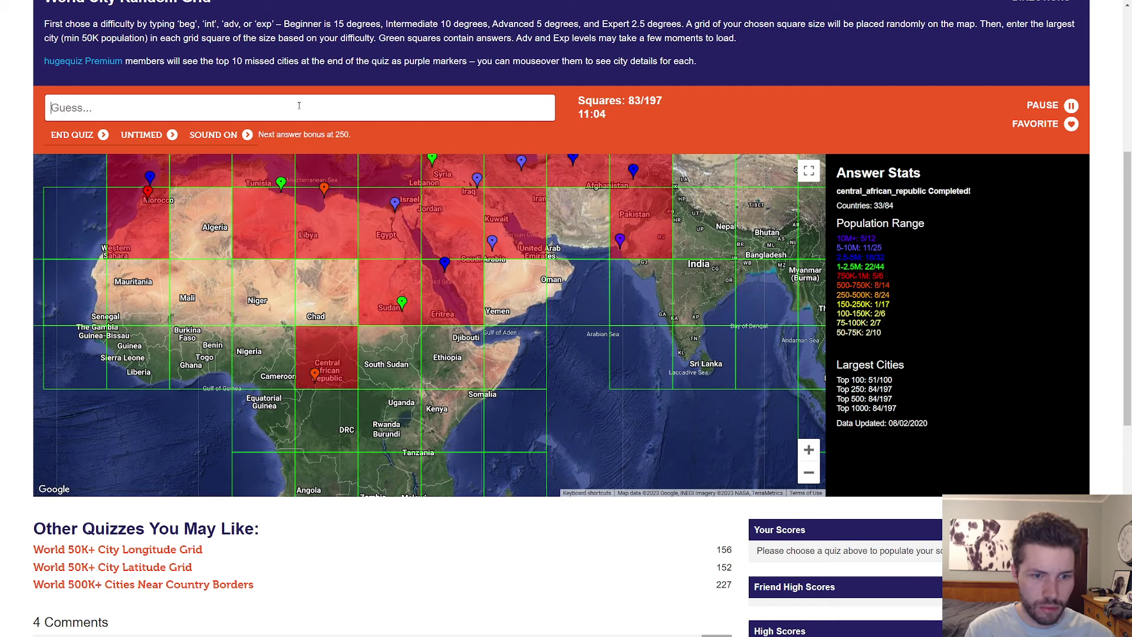
text(niamey)
key(BackSpace)
key(BackSpace)
key(BackSpace)
text(amey)
key(BackSpace)
key(BackSpace)
key(BackSpace)
text(lagos)
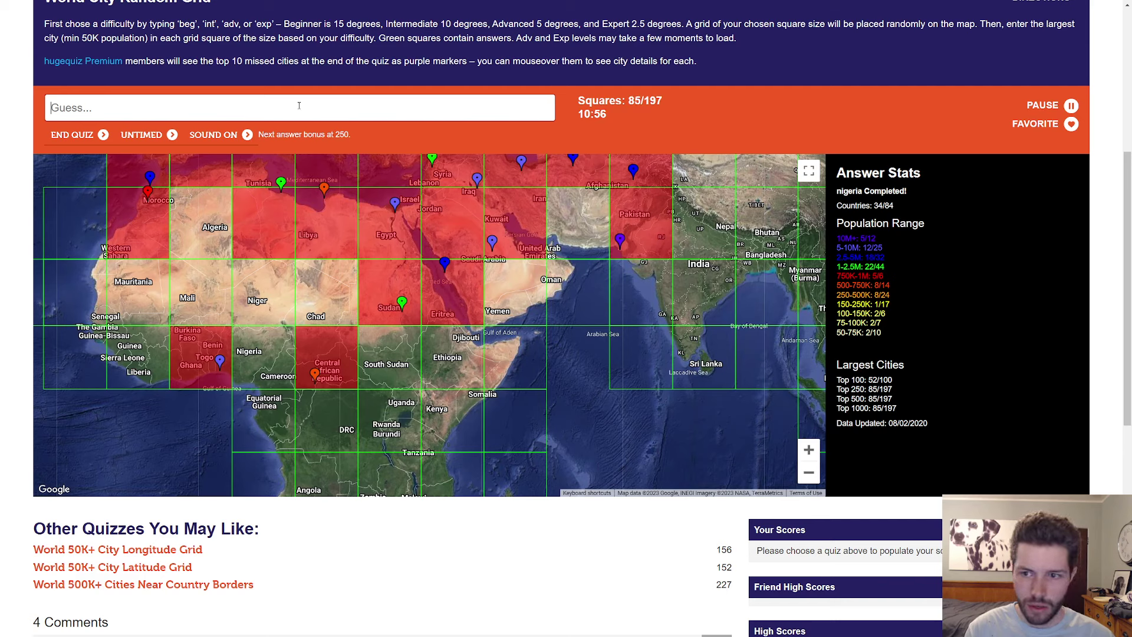
text(yaound)
key(BackSpace)
key(BackSpace)
key(BackSpace)
text(douala)
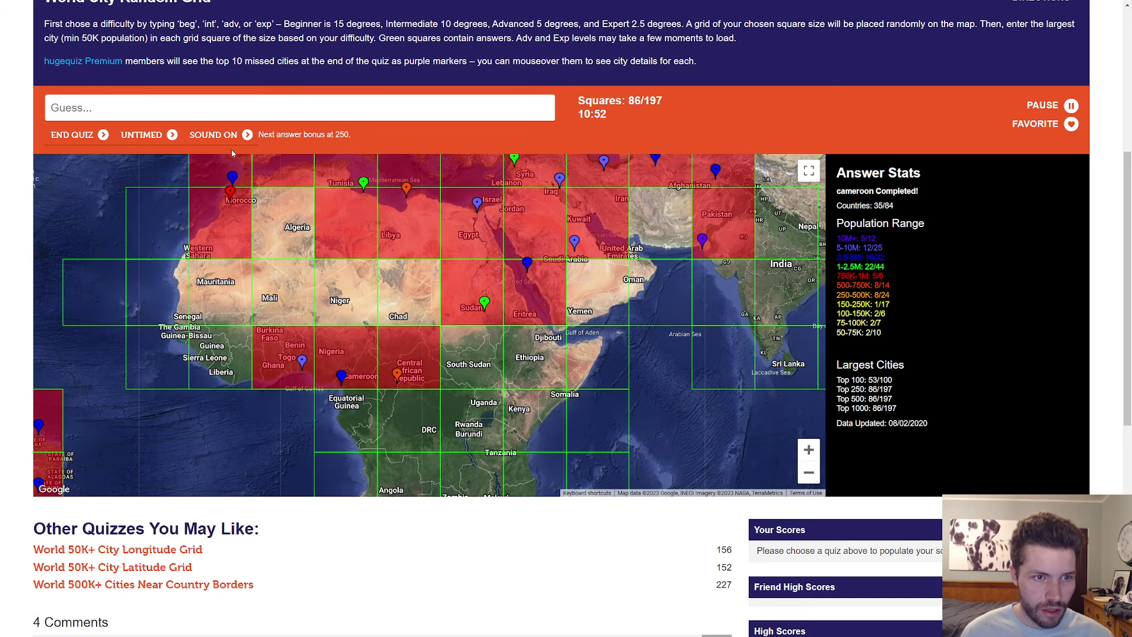
Step: Guess Bissau, Dakar and Laayoune for the West African coast squares, clearing failed attempts
click(233, 109)
text(bamako)
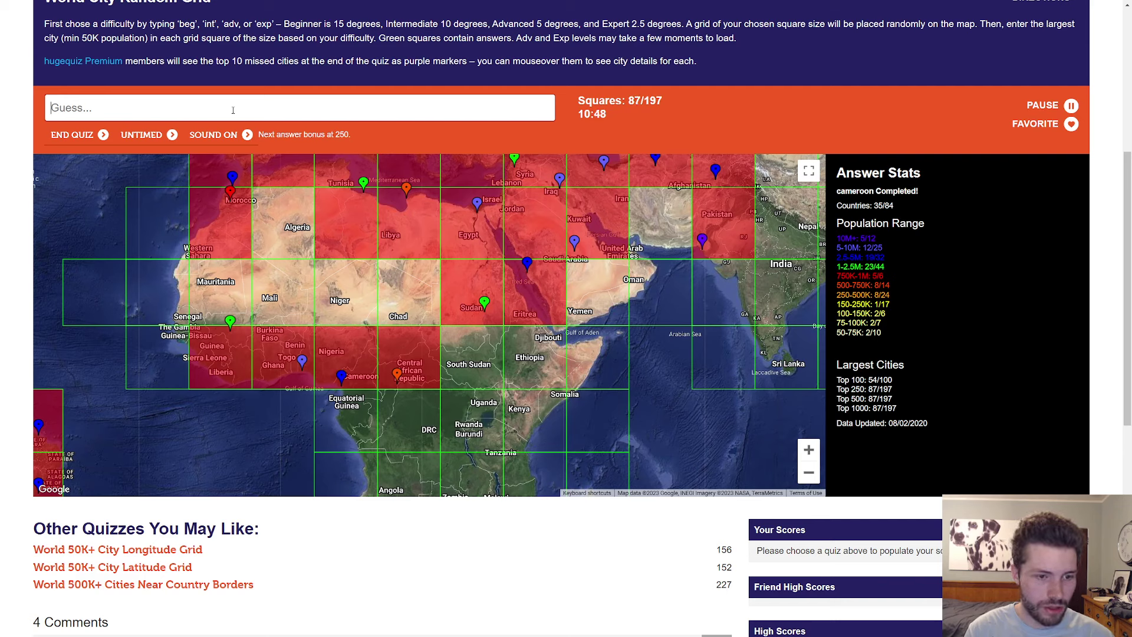
text(bissau)
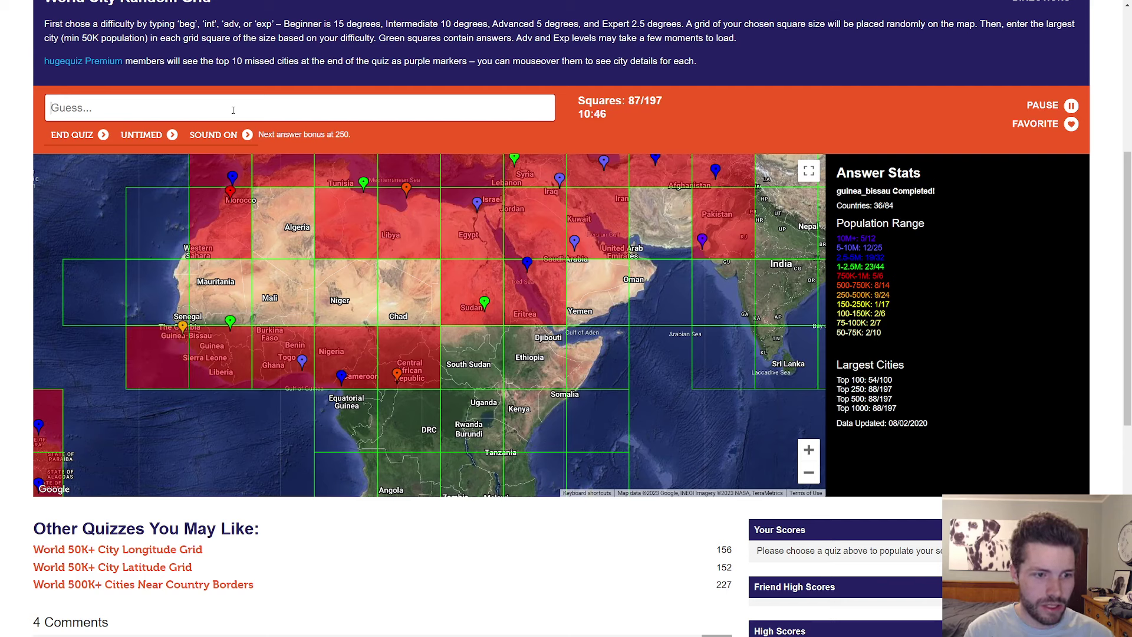
text(dakar)
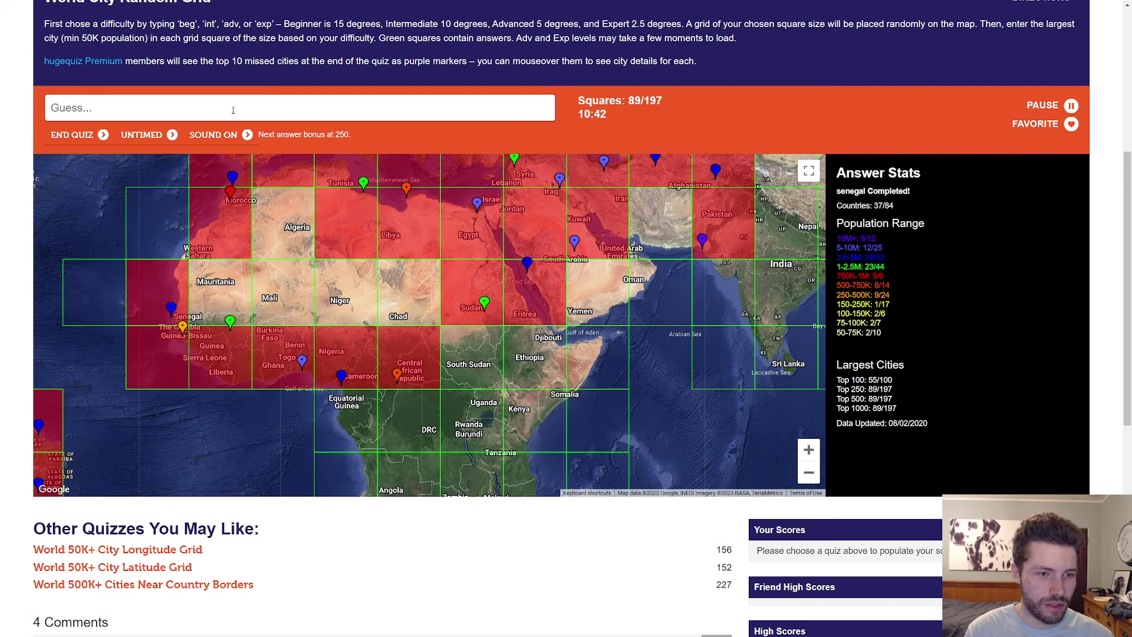
text(sakr)
key(BackSpace)
key(BackSpace)
key(BackSpace)
text(laayoune)
key(BackSpace)
key(BackSpace)
key(BackSpace)
key(BackSpace)
text(elaai)
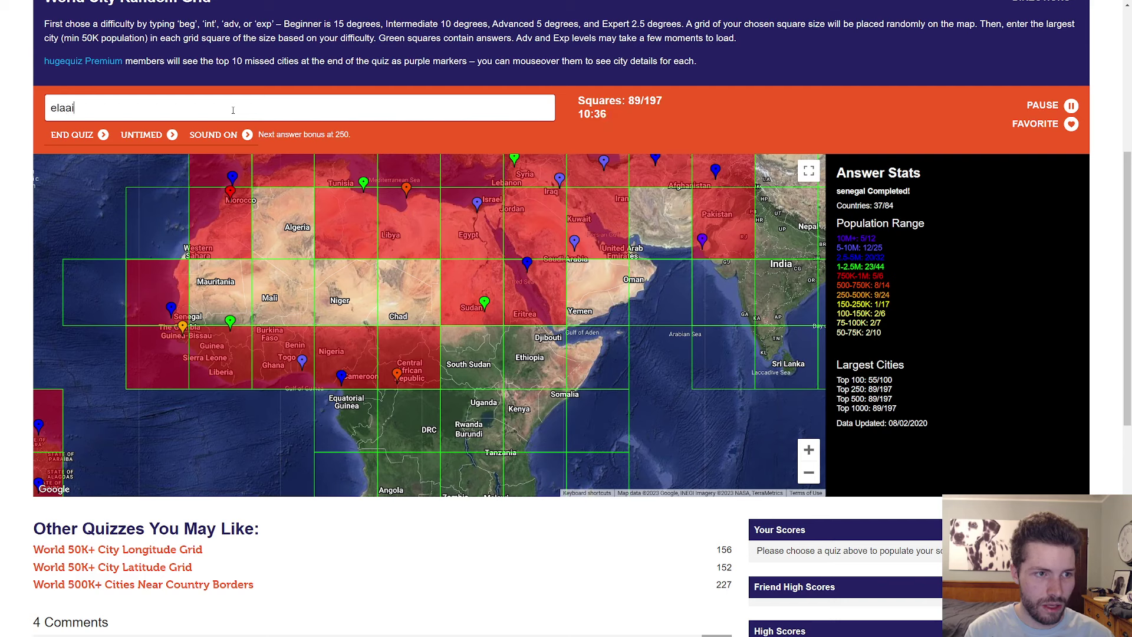
key(BackSpace)
key(BackSpace)
key(BackSpace)
key(BackSpace)
key(BackSpace)
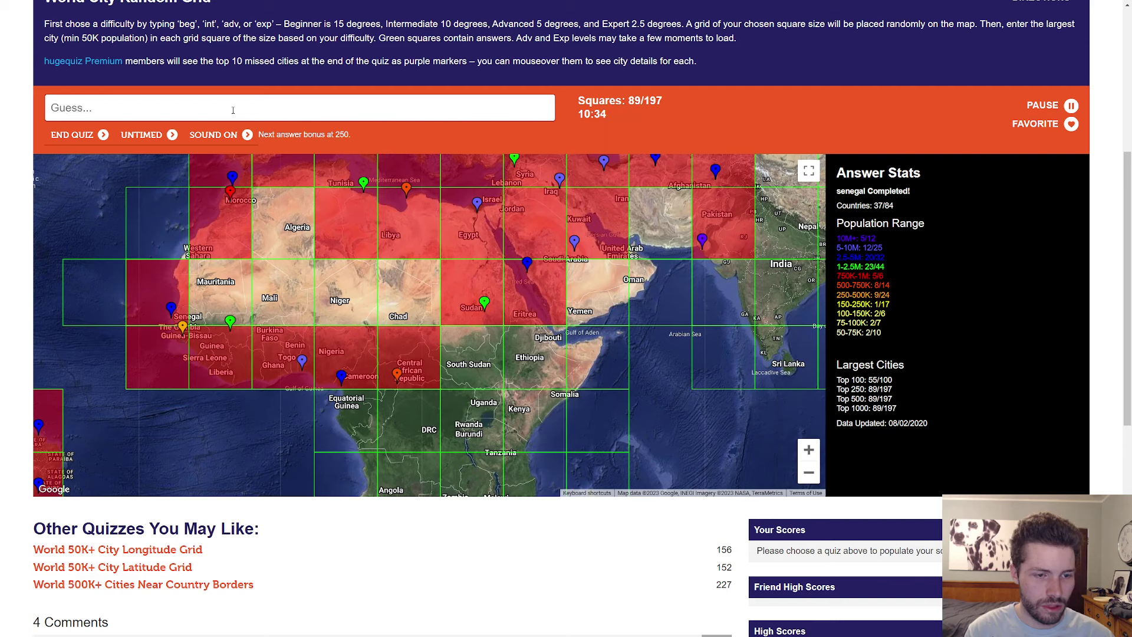
text(nouakcho)
key(BackSpace)
key(BackSpace)
key(BackSpace)
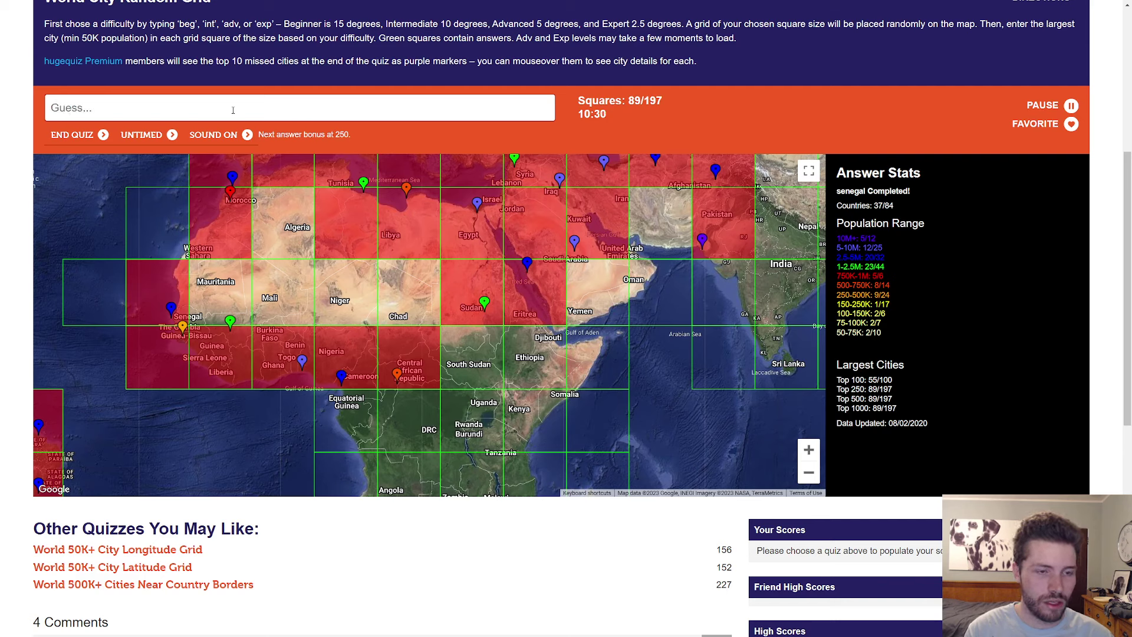
text(laayoune)
Step: Try Praia for the Cape Verde square, then pan the map south-east toward southern Africa
drag(175, 299, 339, 268)
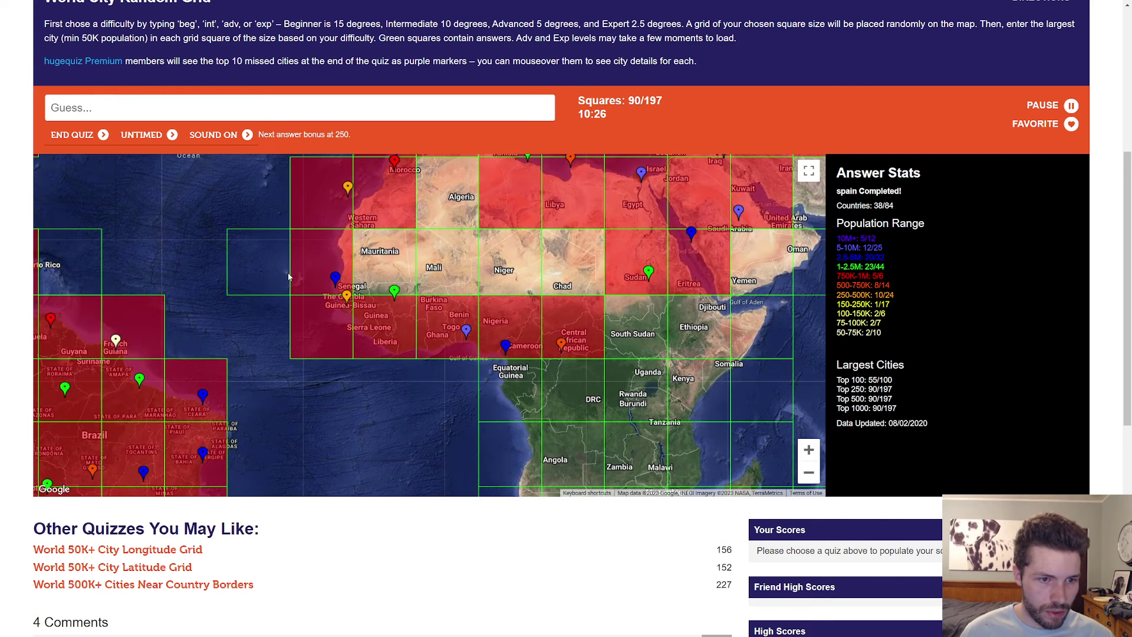
click(209, 105)
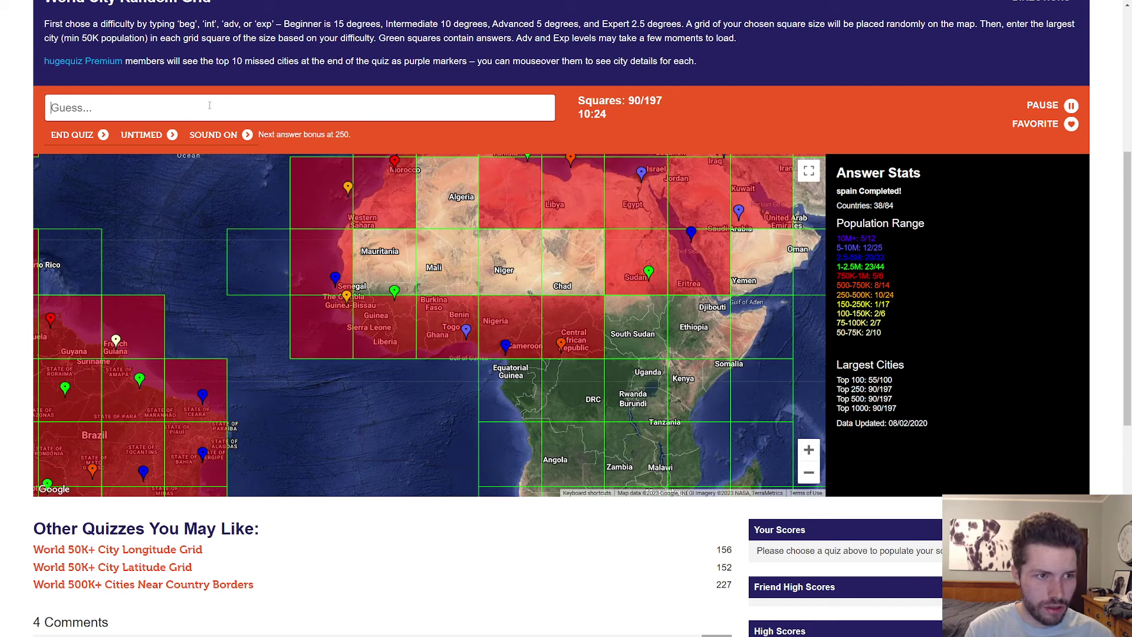
text(praia)
key(BackSpace)
key(BackSpace)
key(BackSpace)
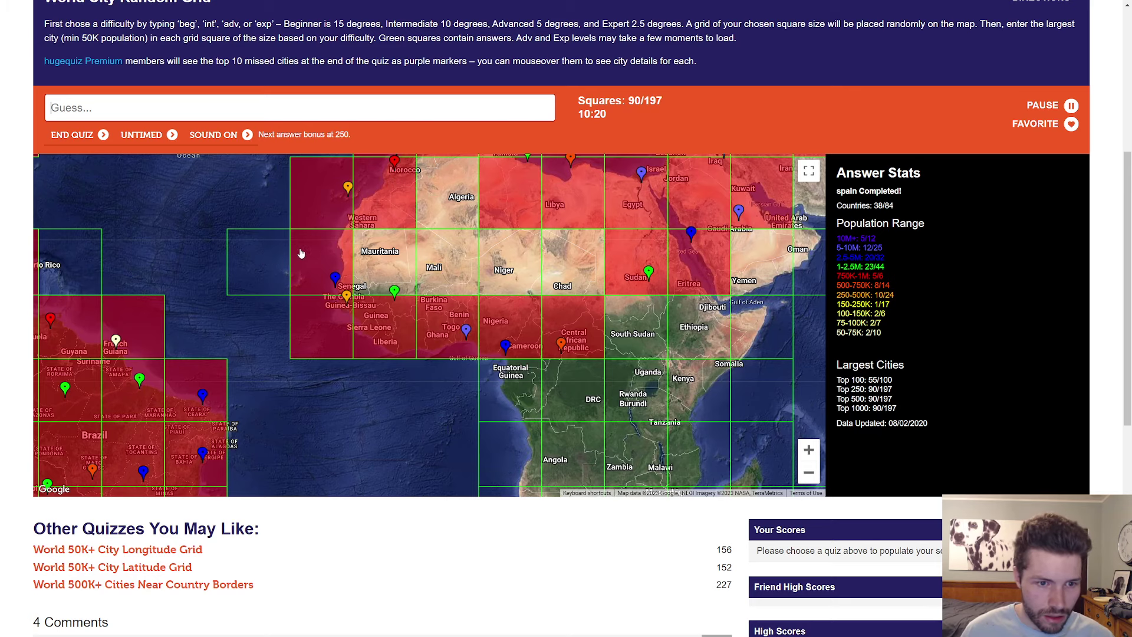
scroll(294, 336, up, 2)
scroll(293, 334, down, 1)
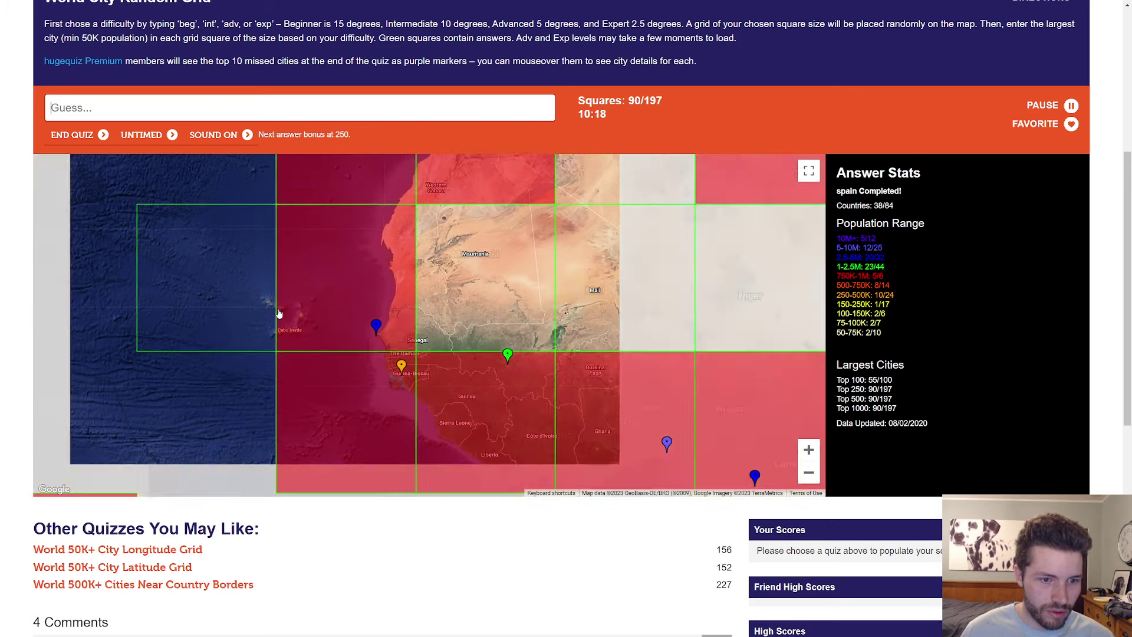
scroll(305, 316, down, 1)
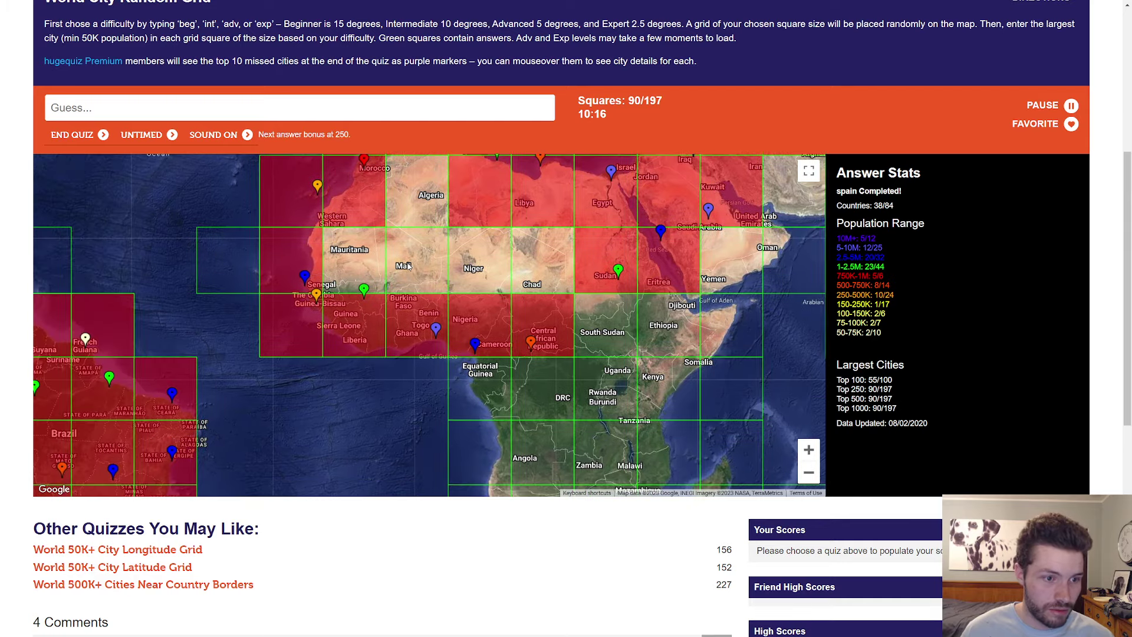
drag(308, 312, 254, 324)
key(Right)
key(Down)
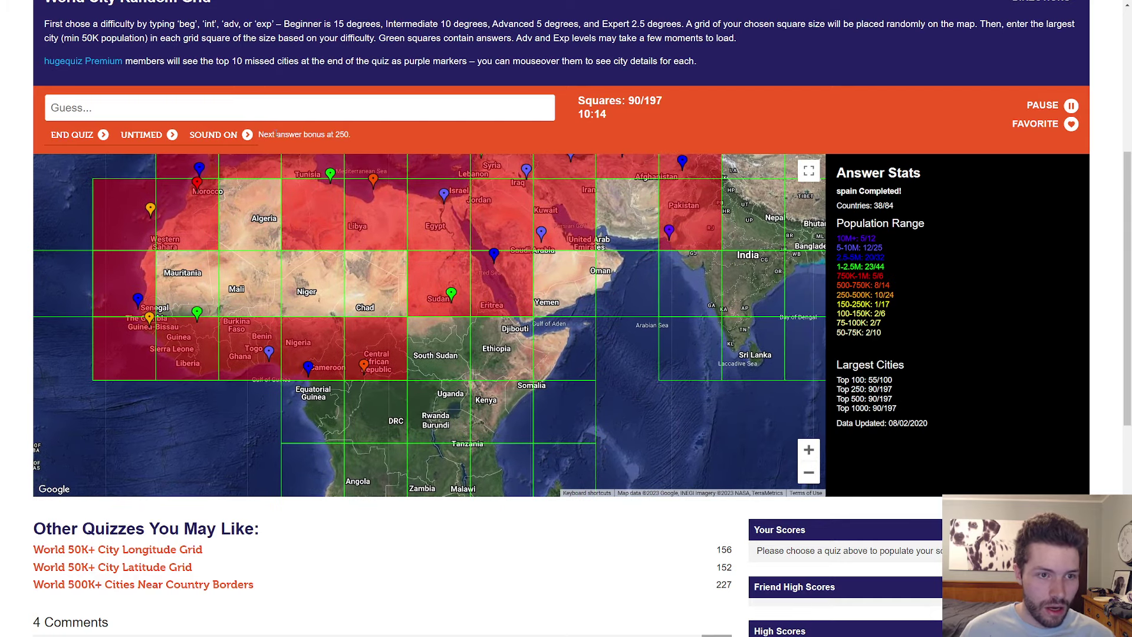
key(Down)
key(Down)
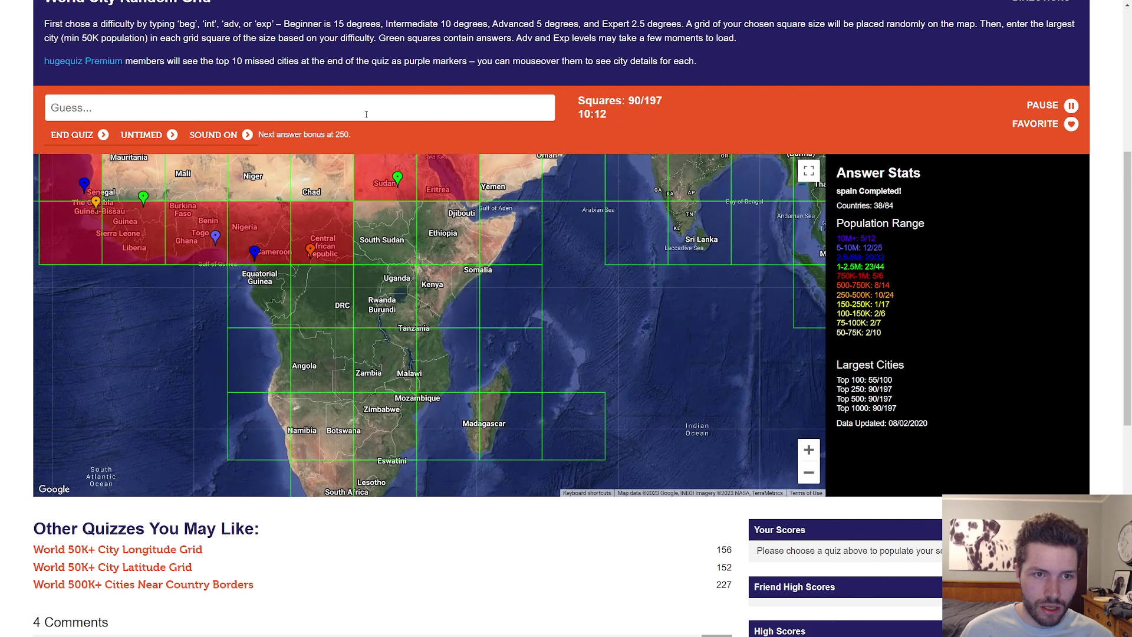
Step: Guess Nairobi and Kampala for East Africa, discarding rejected Mogadishu and Hargeisa attempts
click(366, 108)
text(addisababamogadishu)
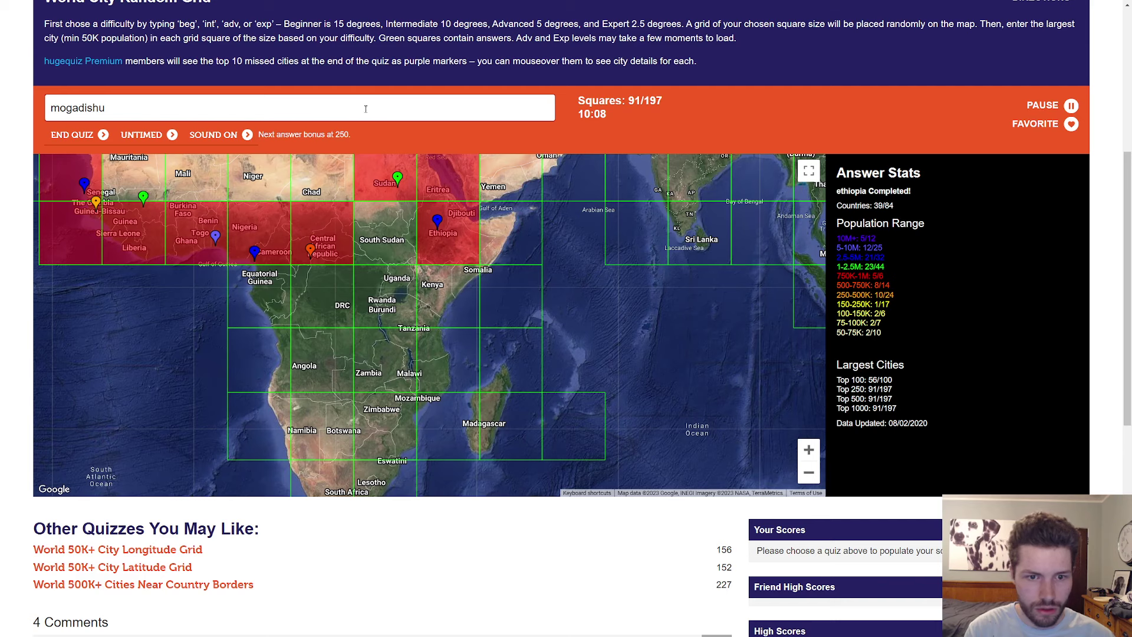
key(BackSpace)
key(BackSpace)
key(BackSpace)
key(BackSpace)
key(BackSpace)
key(BackSpace)
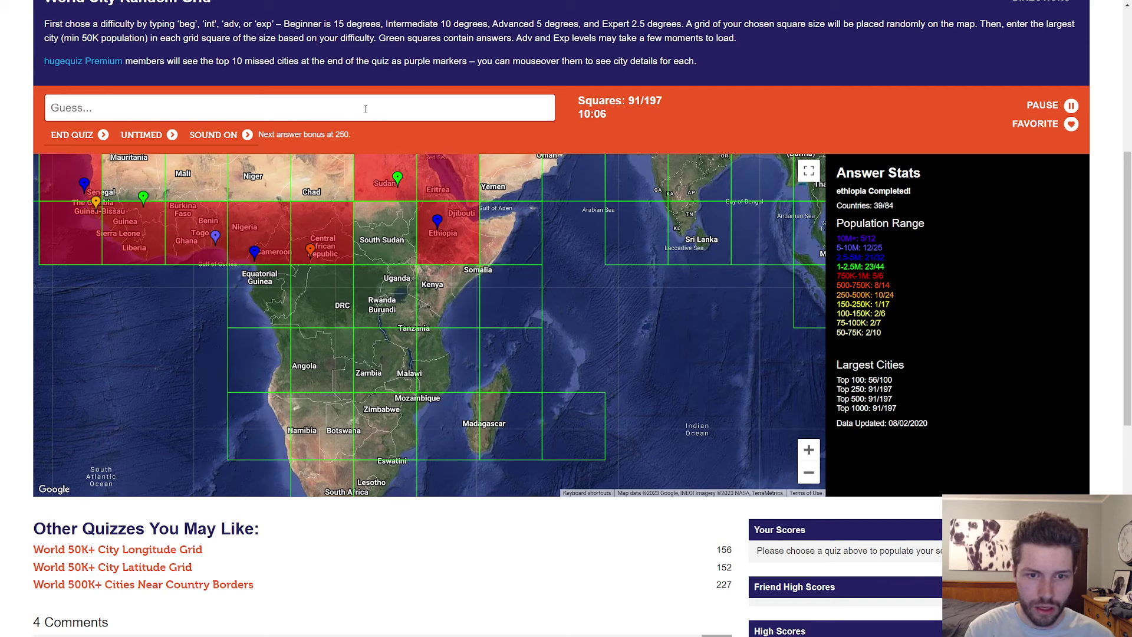
text(hargeisa)
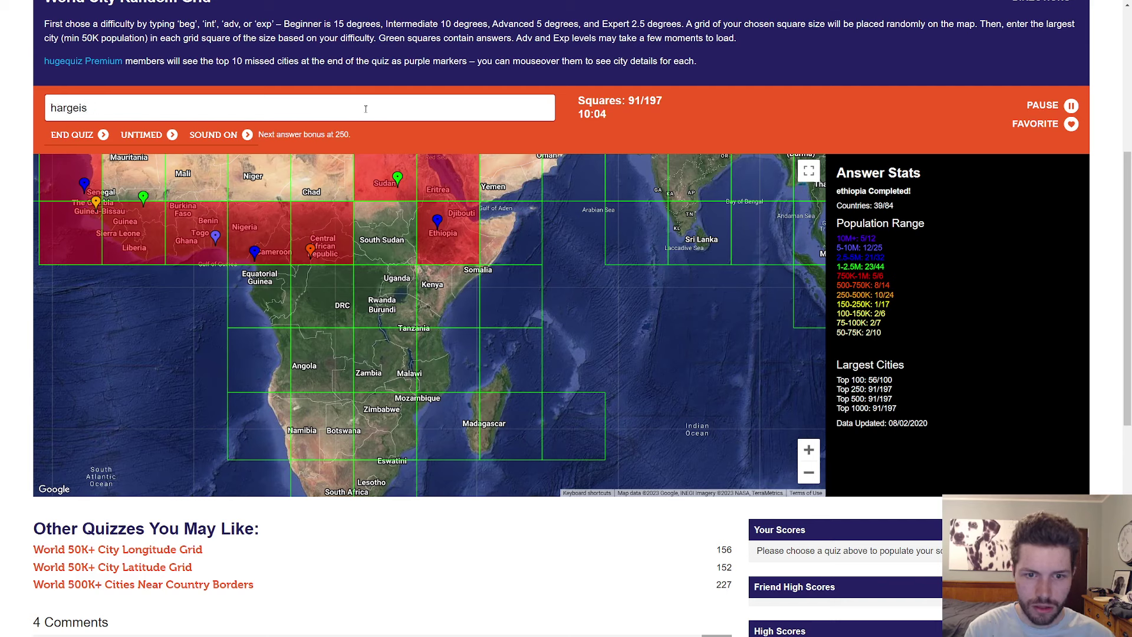
key(BackSpace)
key(BackSpace)
key(BackSpace)
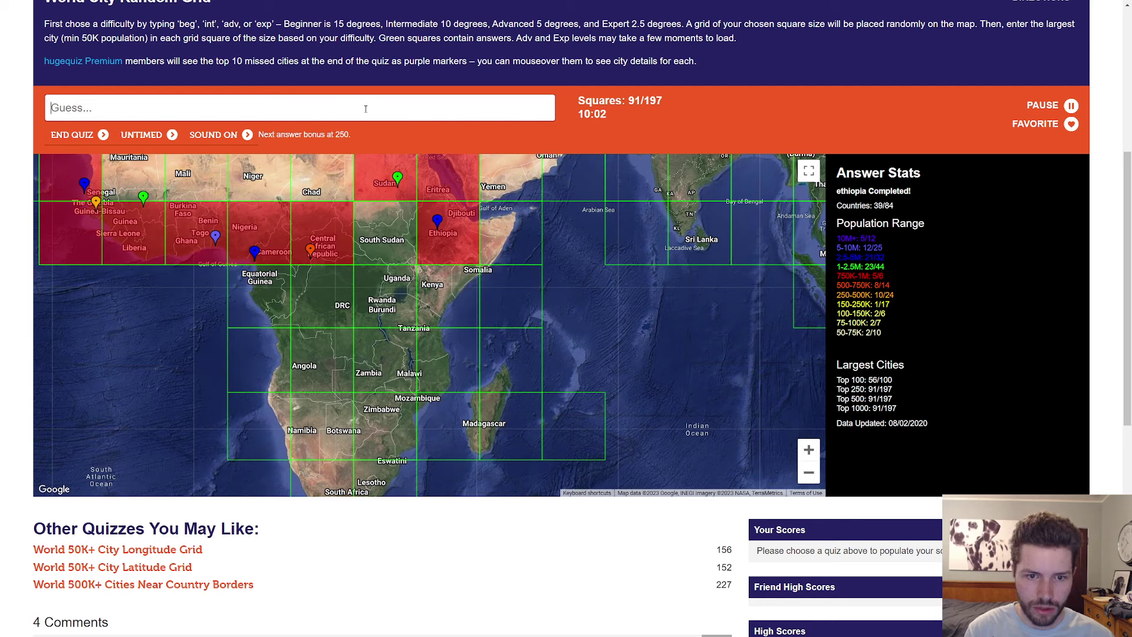
text(nairobi)
scroll(328, 315, down, 1)
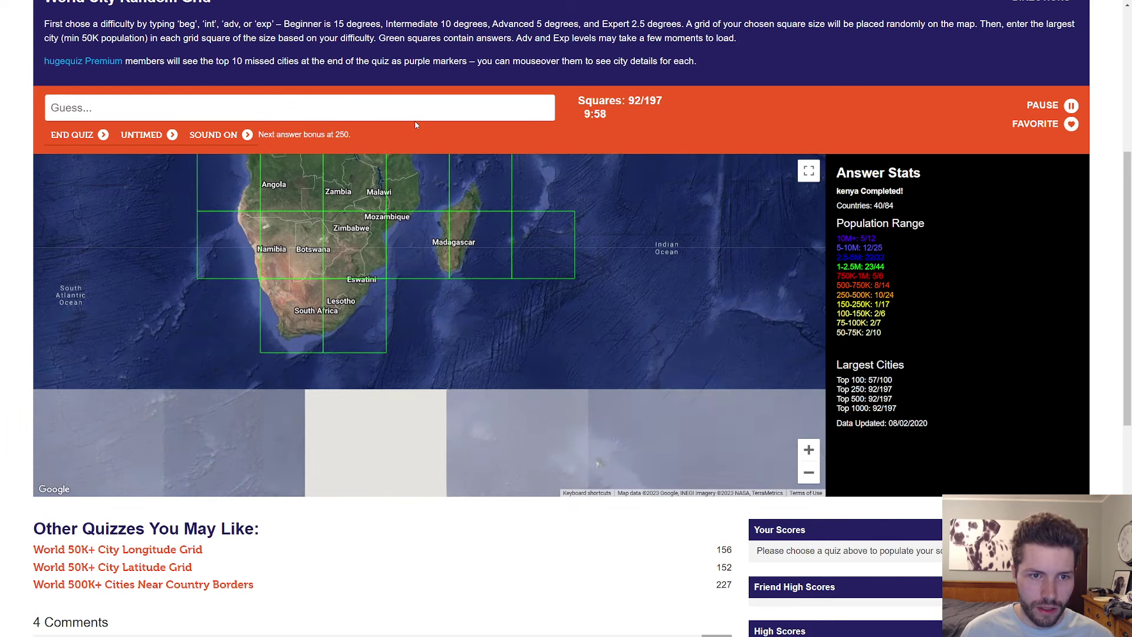
scroll(310, 364, up, 1)
Step: Guess Lusaka, Harare, Kinshasa and southern African cities, discarding rejected Beira and Maputo attempts
click(401, 115)
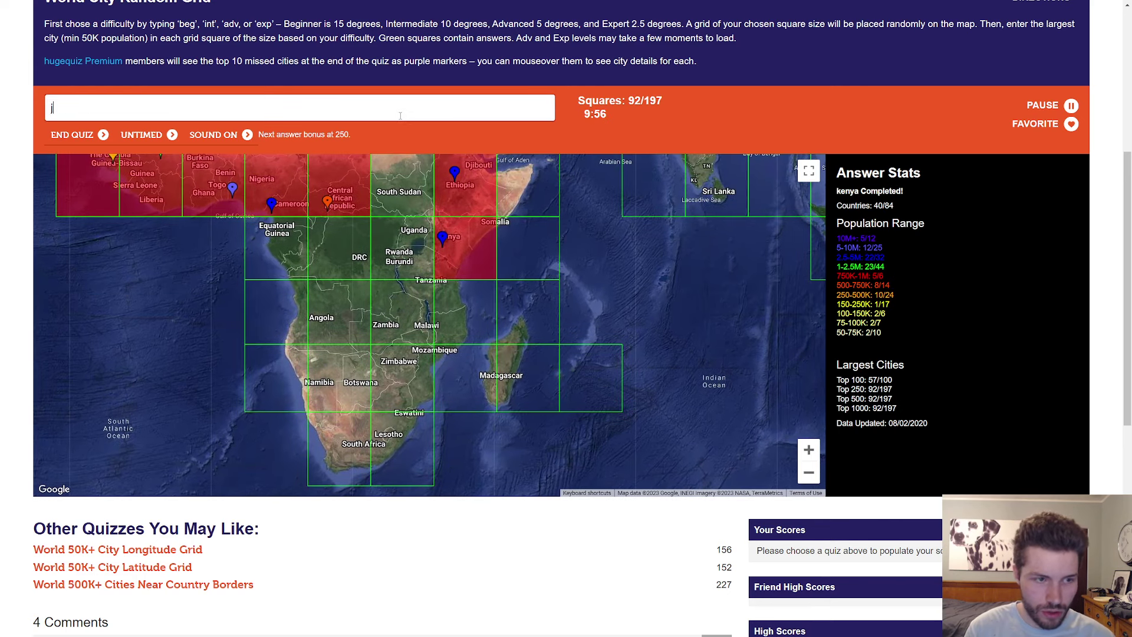
text(jub)
key(BackSpace)
key(BackSpace)
key(BackSpace)
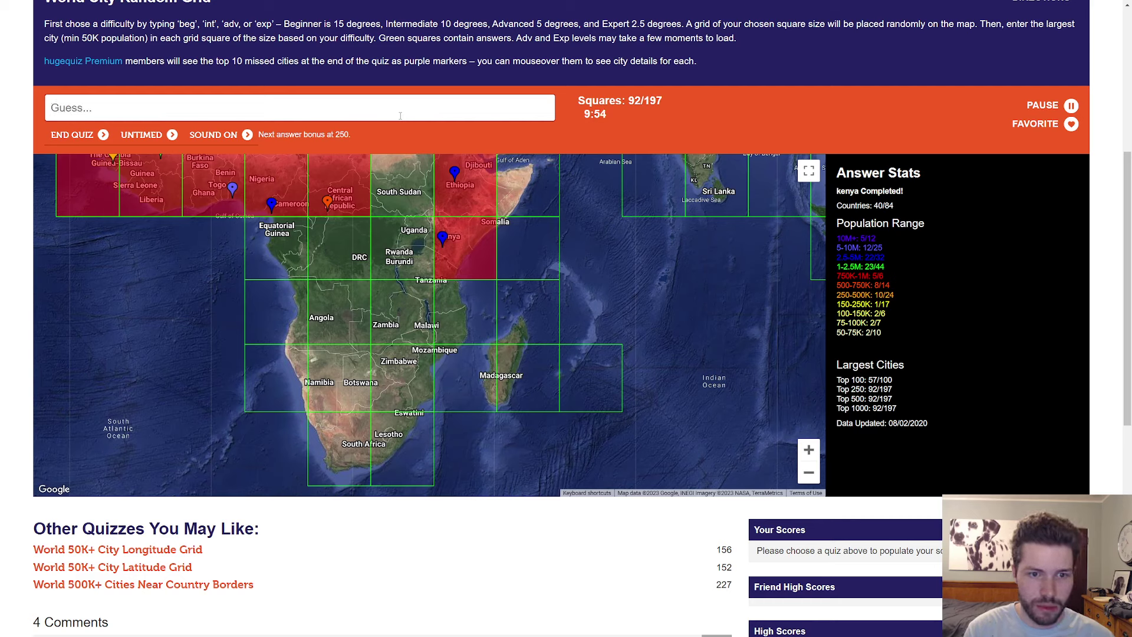
text(kampala)
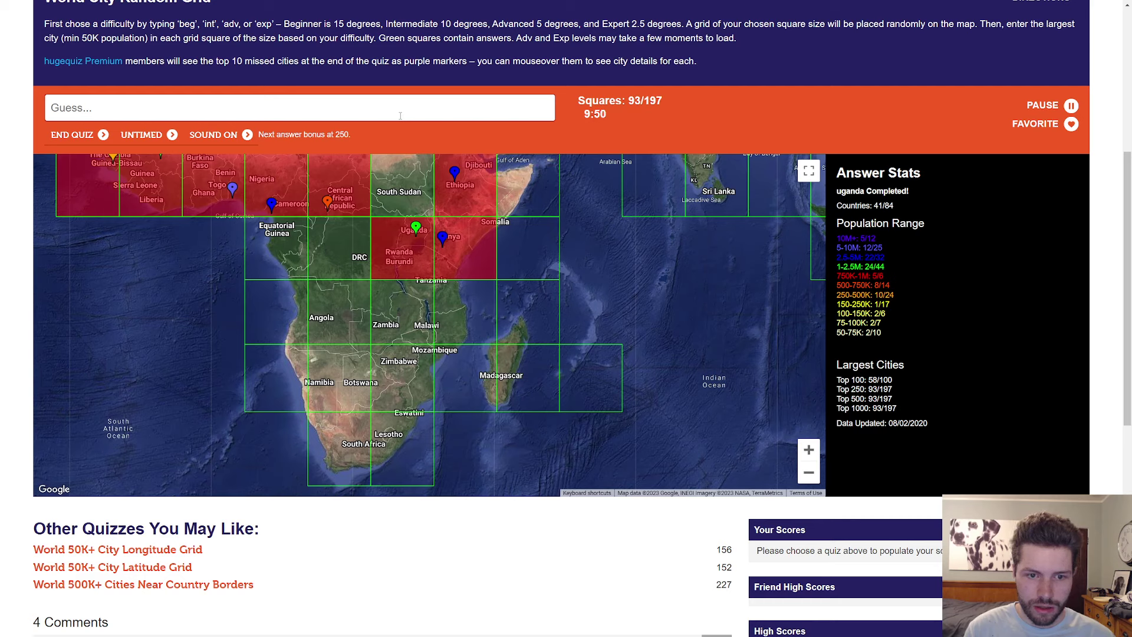
text(lu)
key(BackSpace)
key(BackSpace)
text(lusakal)
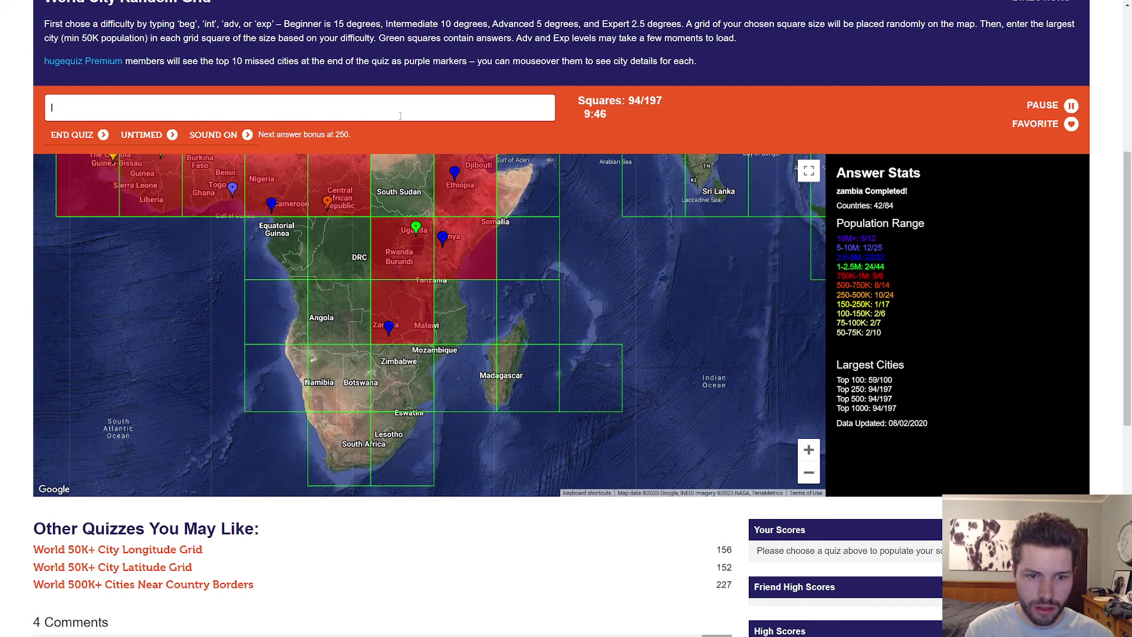
key(BackSpace)
text(beira)
key(BackSpace)
key(BackSpace)
key(BackSpace)
text(maputo)
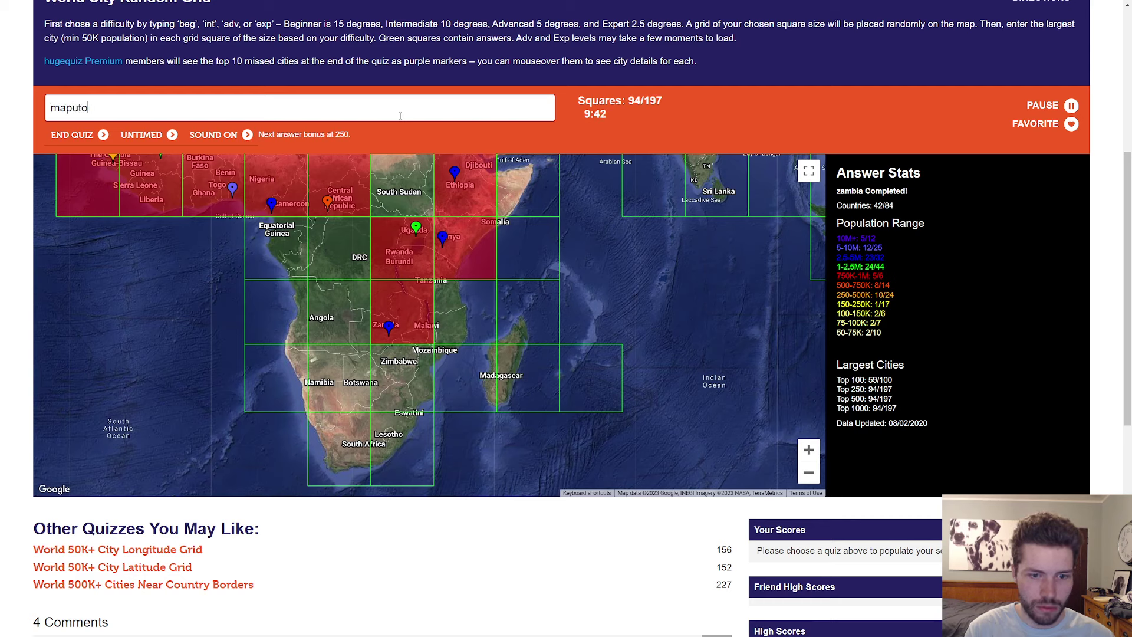
key(BackSpace)
key(BackSpace)
key(BackSpace)
key(BackSpace)
text(harare)
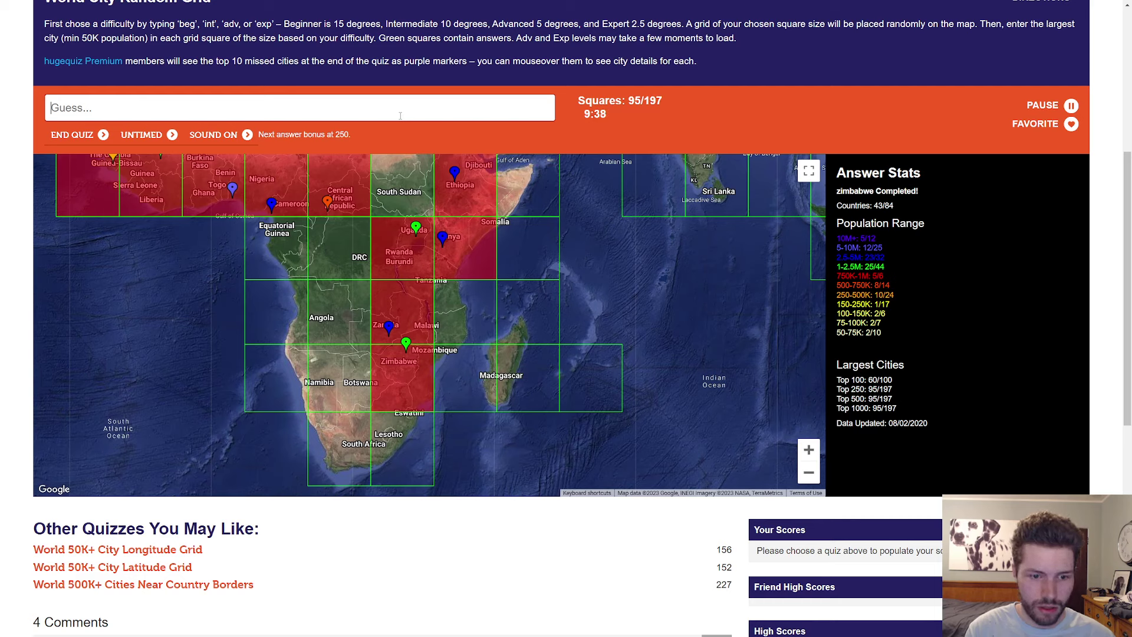
text(durbancape townwindhoek)
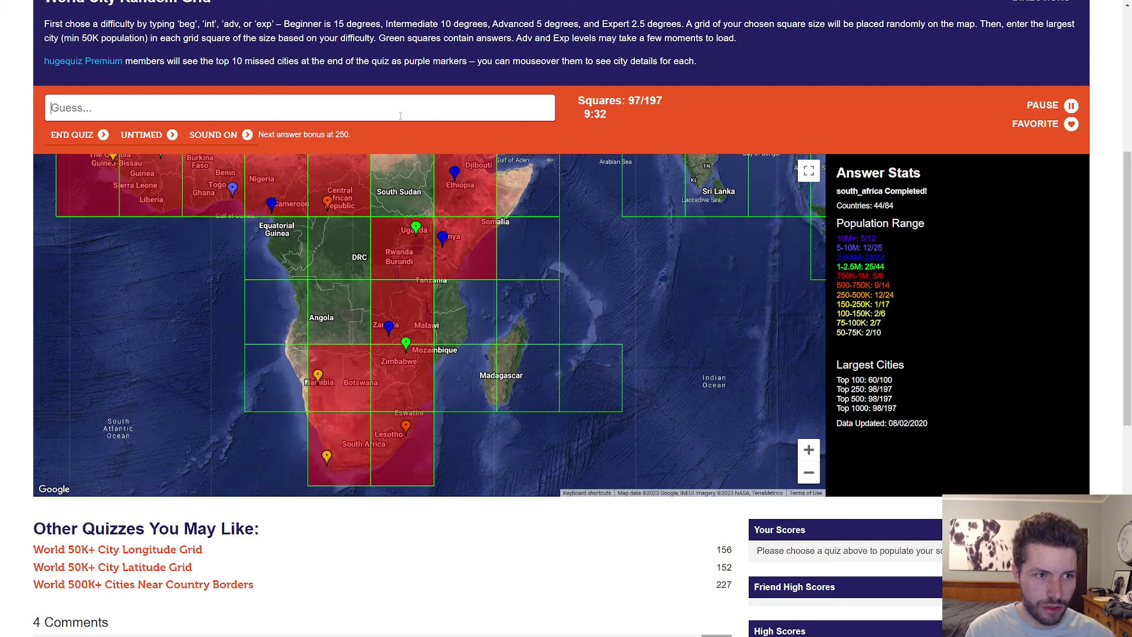
text(walvis bay)
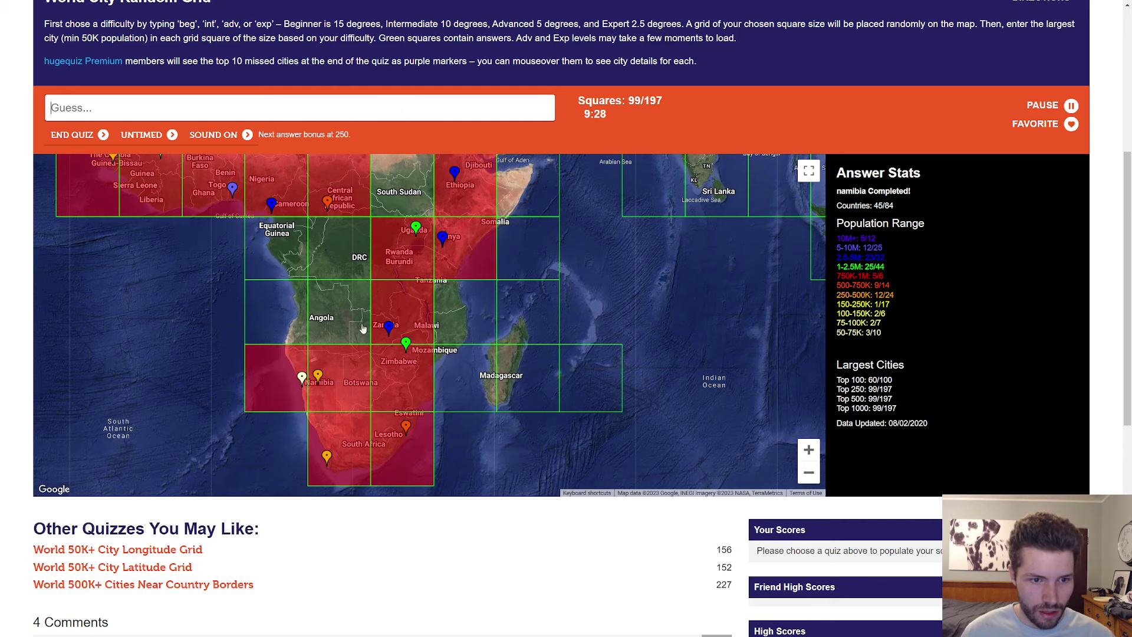
text(luanda)
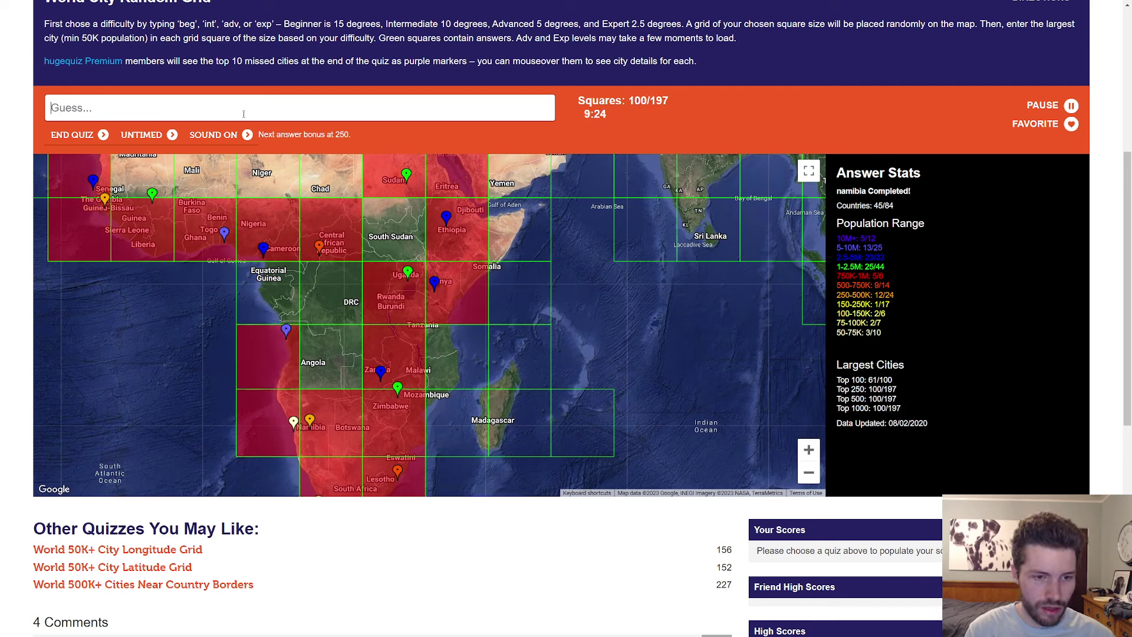
text(kinasa)
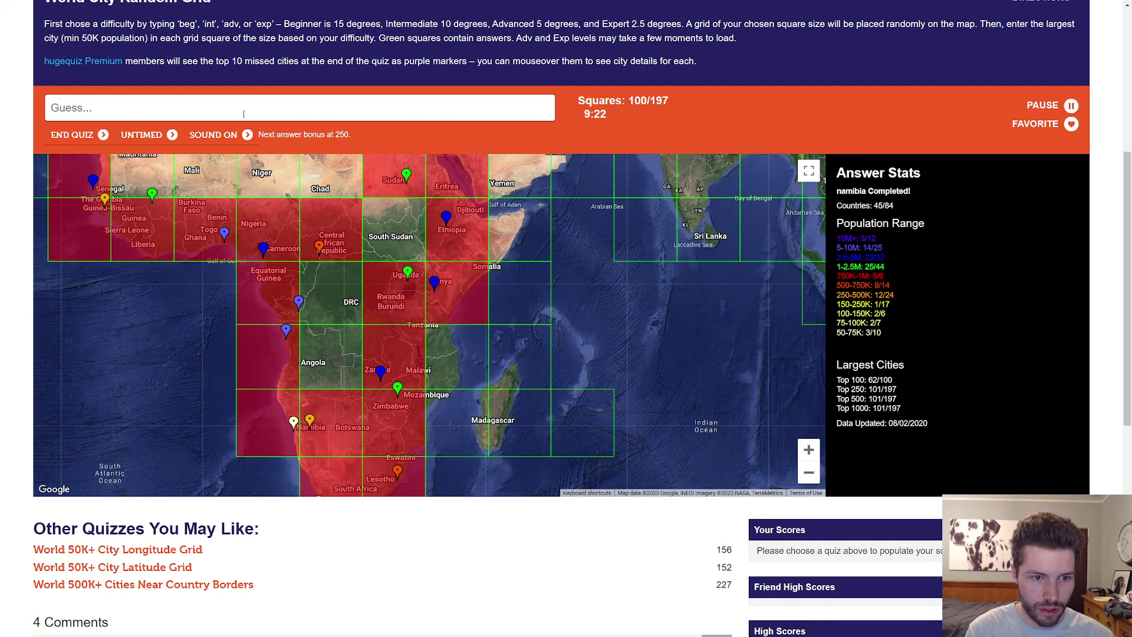
text(braz)
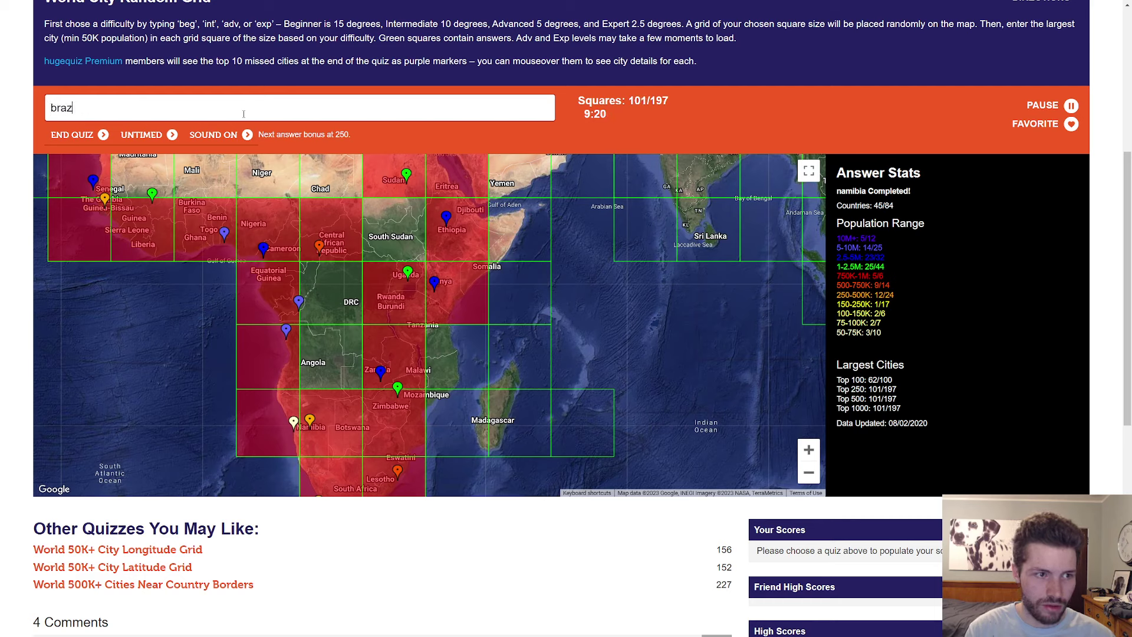
text(avil)
text(e)
text(lubu)
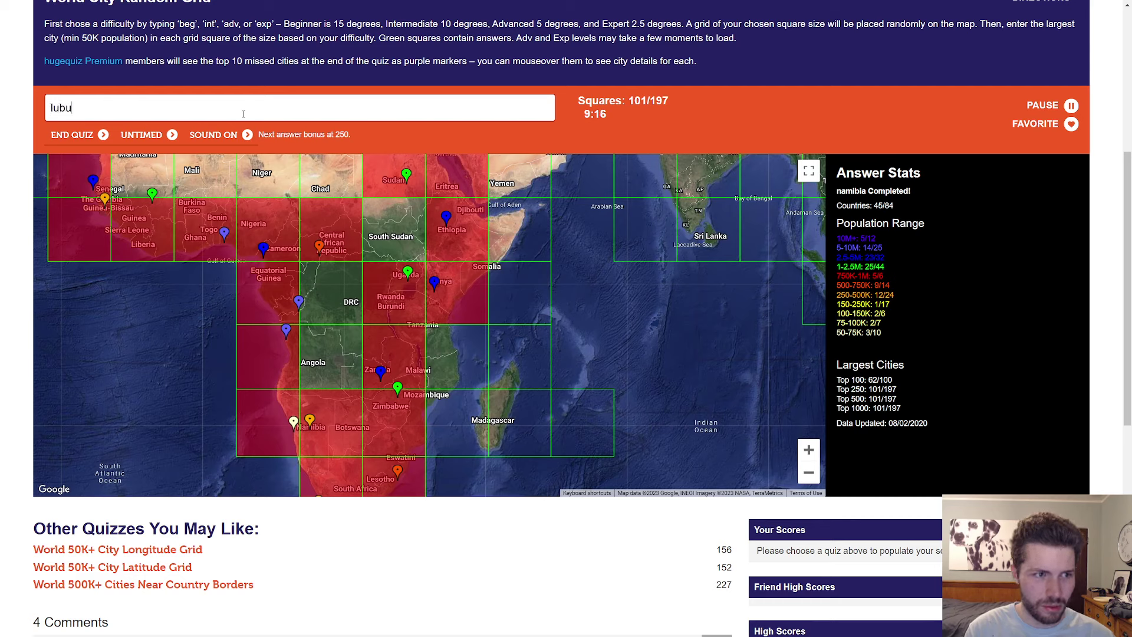
text(mbash)
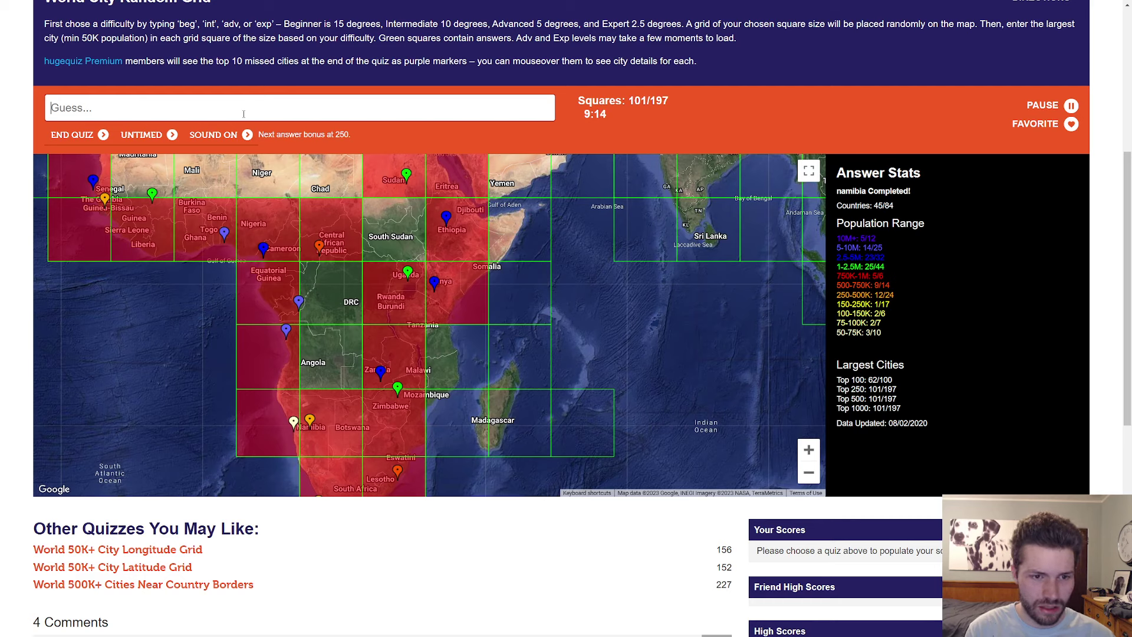
text(kinshasa)
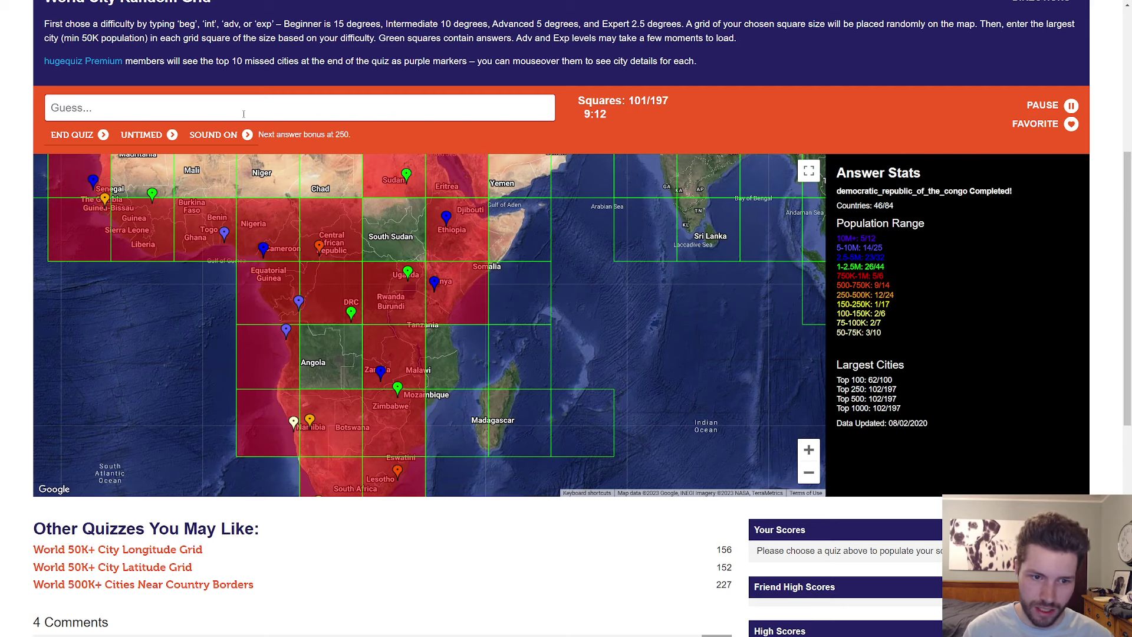
drag(472, 359, 419, 282)
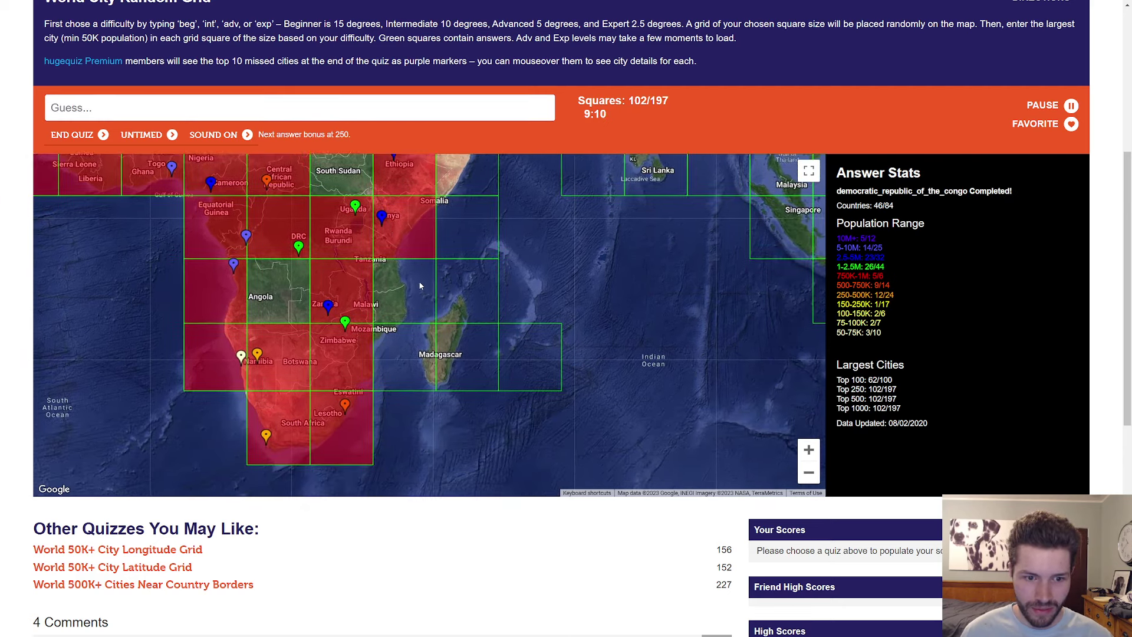
Step: Guess Antananarivo, Toamasina and other Malagasy cities, discarding Morondava and other rejected ones
click(331, 114)
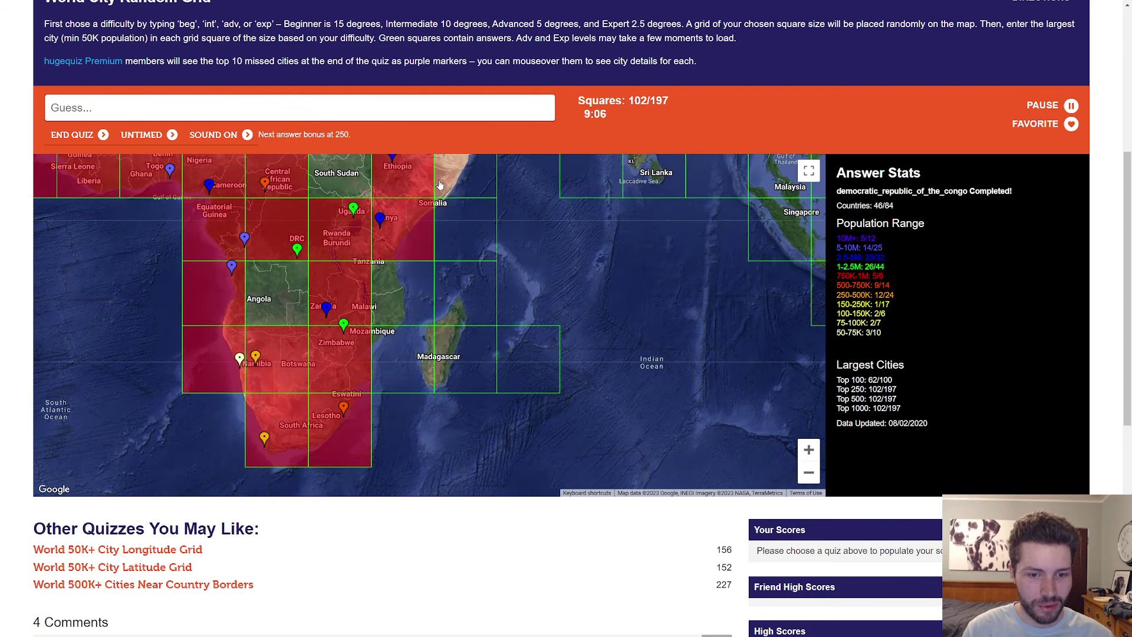
text(antananarivo)
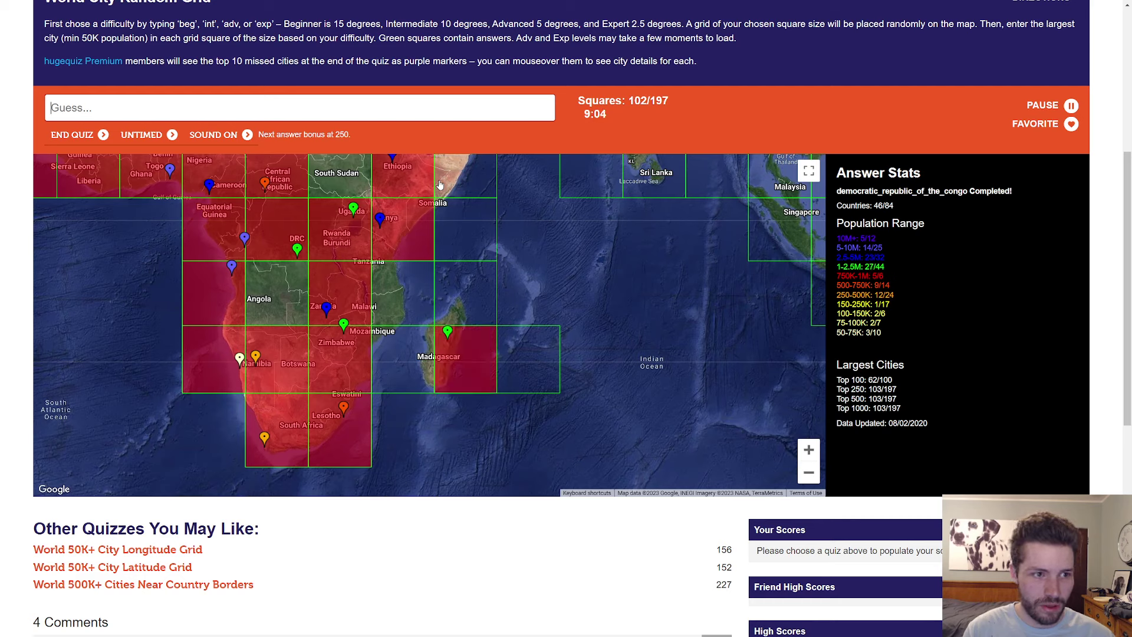
text(antan)
key(BackSpace)
key(BackSpace)
key(BackSpace)
key(BackSpace)
text(morondava)
key(BackSpace)
key(BackSpace)
key(BackSpace)
key(BackSpace)
text(tolia)
key(BackSpace)
key(BackSpace)
key(BackSpace)
key(BackSpace)
text(fianarantso)
key(BackSpace)
key(BackSpace)
key(BackSpace)
text(toamasin)
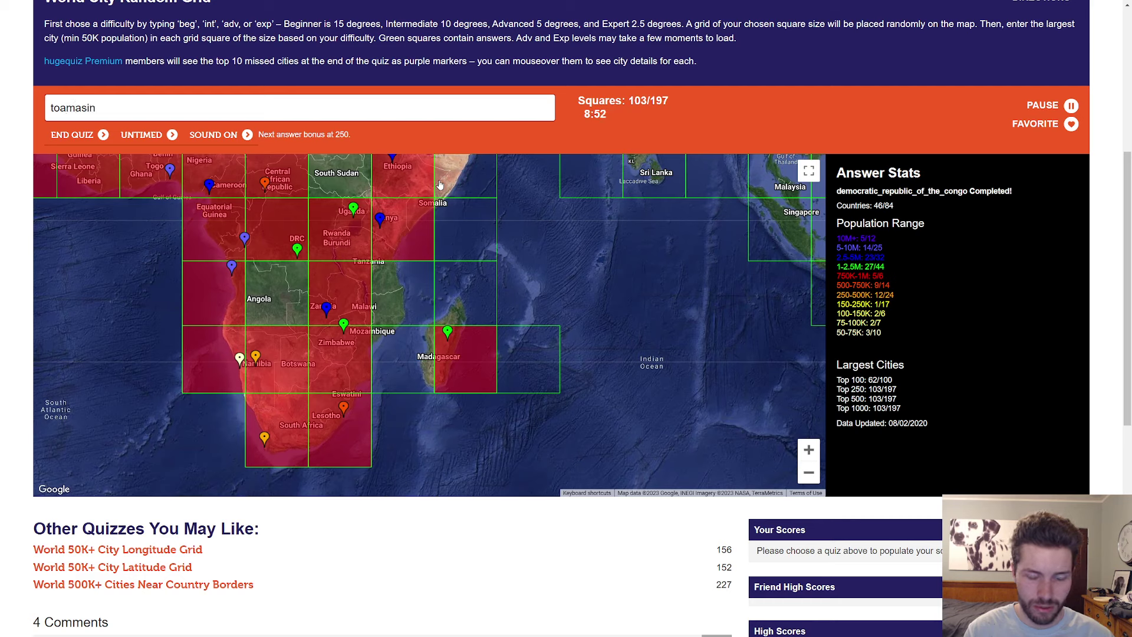
text(aa)
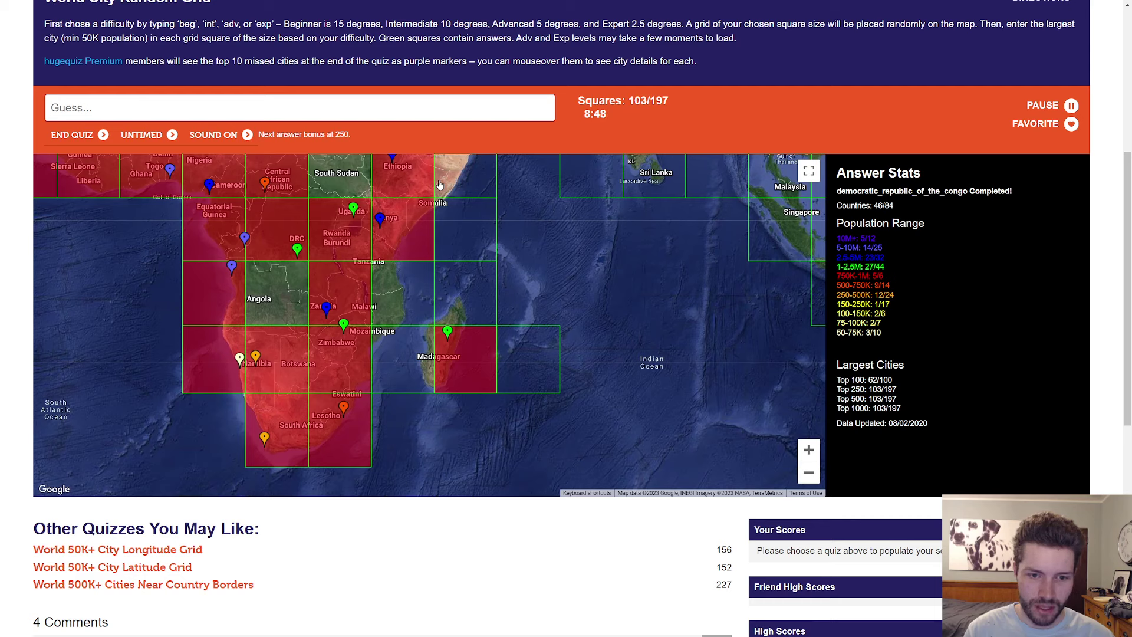
text(andavadoak)
key(BackSpace)
key(BackSpace)
key(BackSpace)
key(BackSpace)
key(BackSpace)
key(BackSpace)
text(manaajanga)
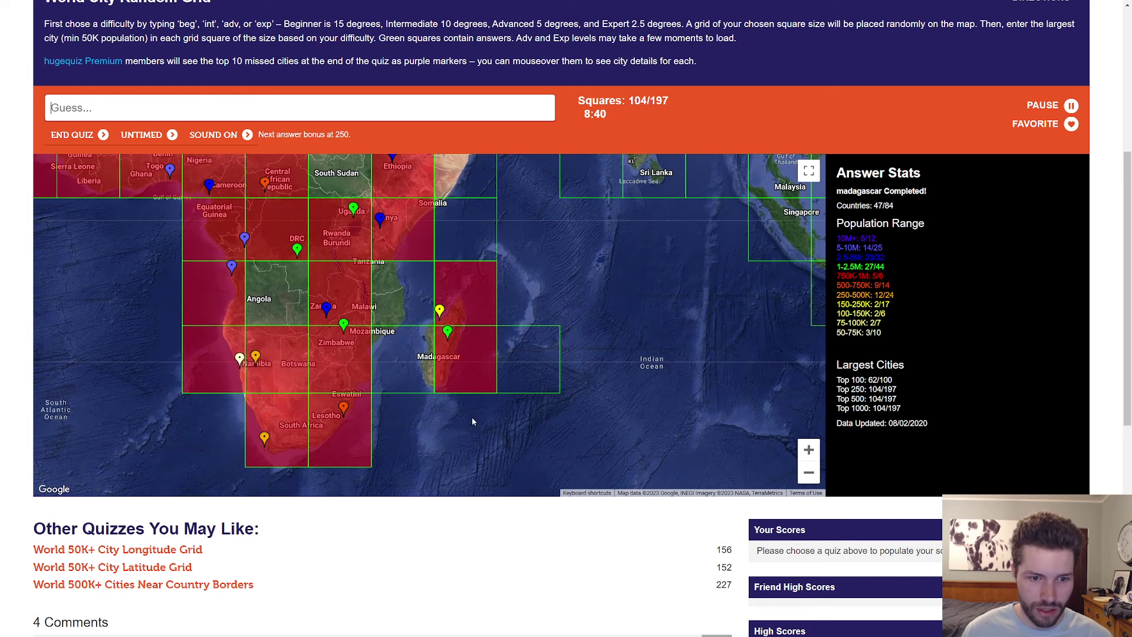
drag(416, 363, 439, 354)
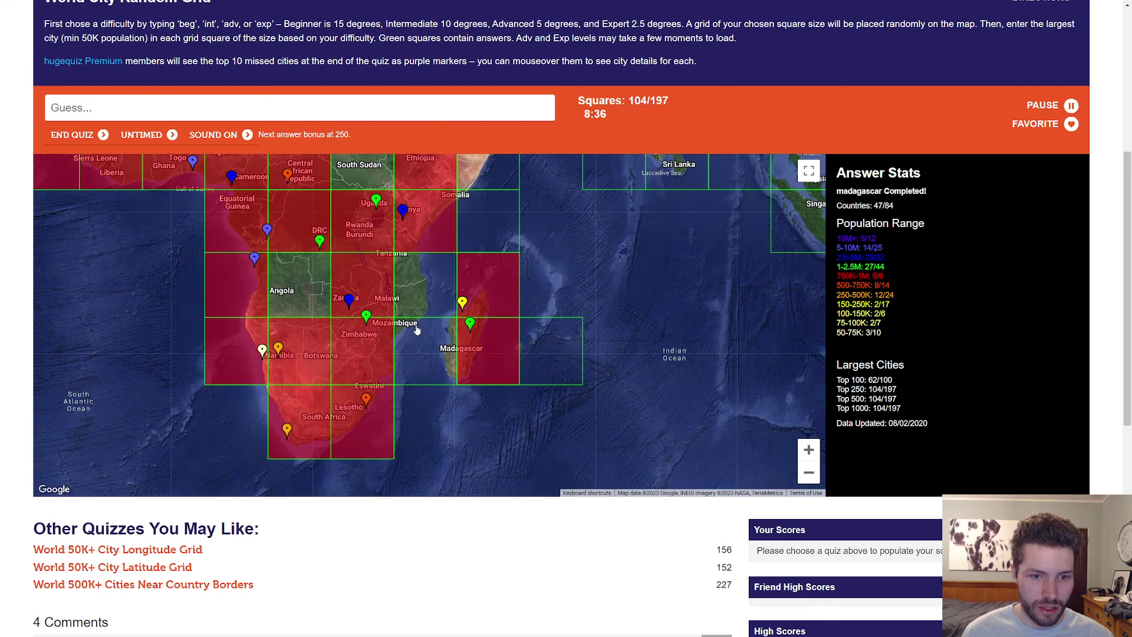
Step: Clear the leftover Mogadishu attempt and guess Bengaluru to fill the southern India and Sri Lanka square
drag(499, 279, 424, 338)
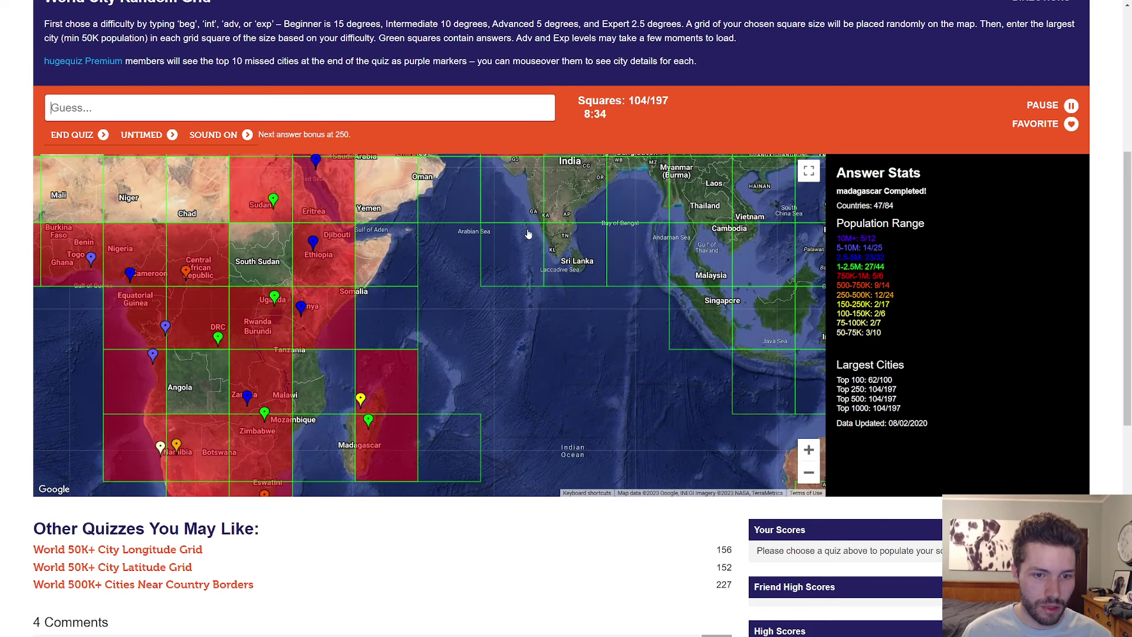
text(mogadis)
key(BackSpace)
key(BackSpace)
key(BackSpace)
key(BackSpace)
key(BackSpace)
text(victoria)
key(BackSpace)
key(BackSpace)
key(BackSpace)
drag(526, 234, 496, 334)
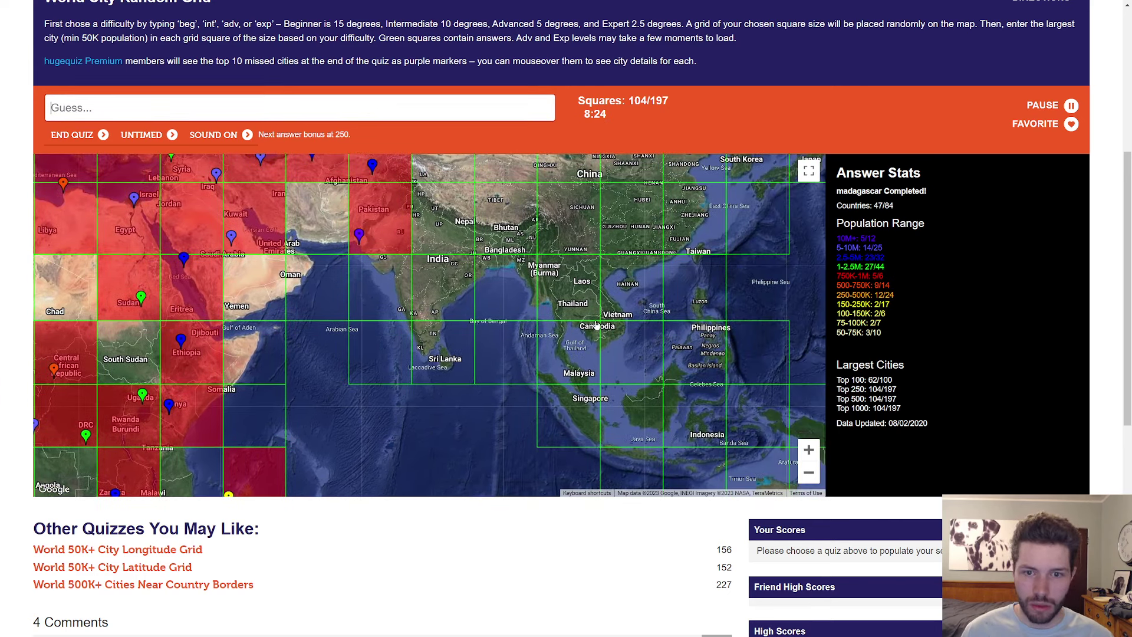
drag(751, 312, 645, 328)
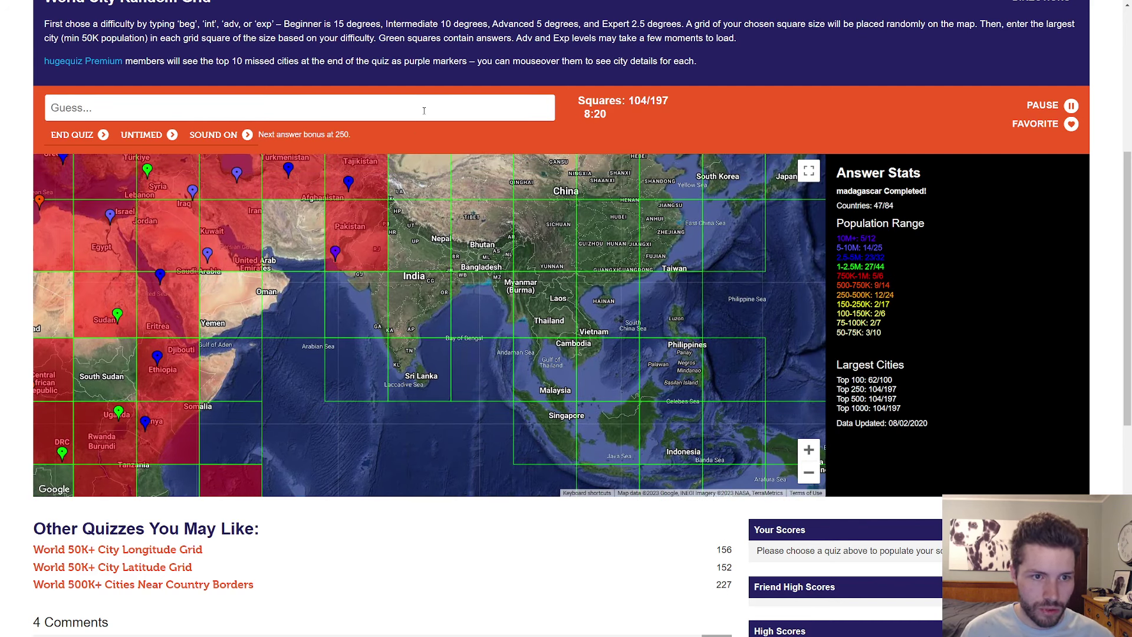
click(424, 110)
text(mumbai)
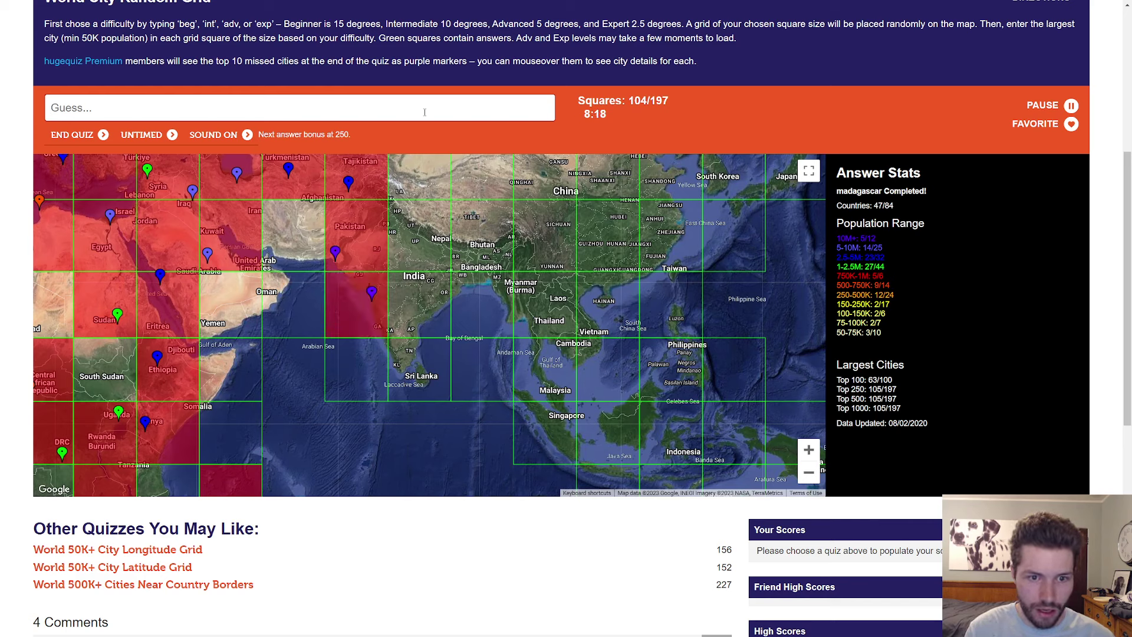
text(deh)
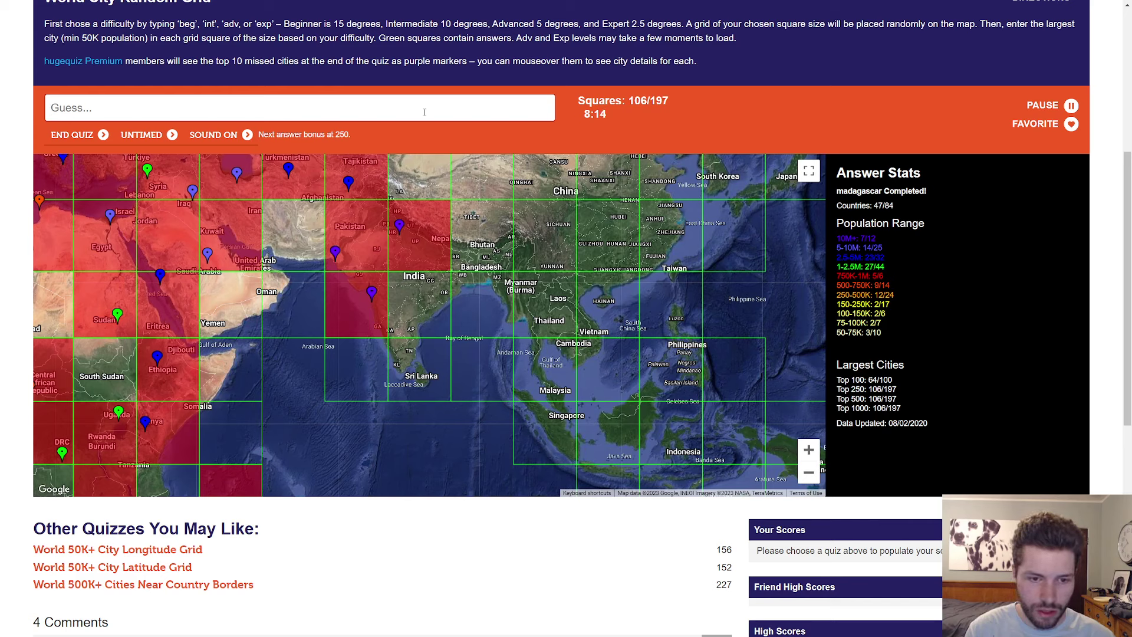
text(chennaii)
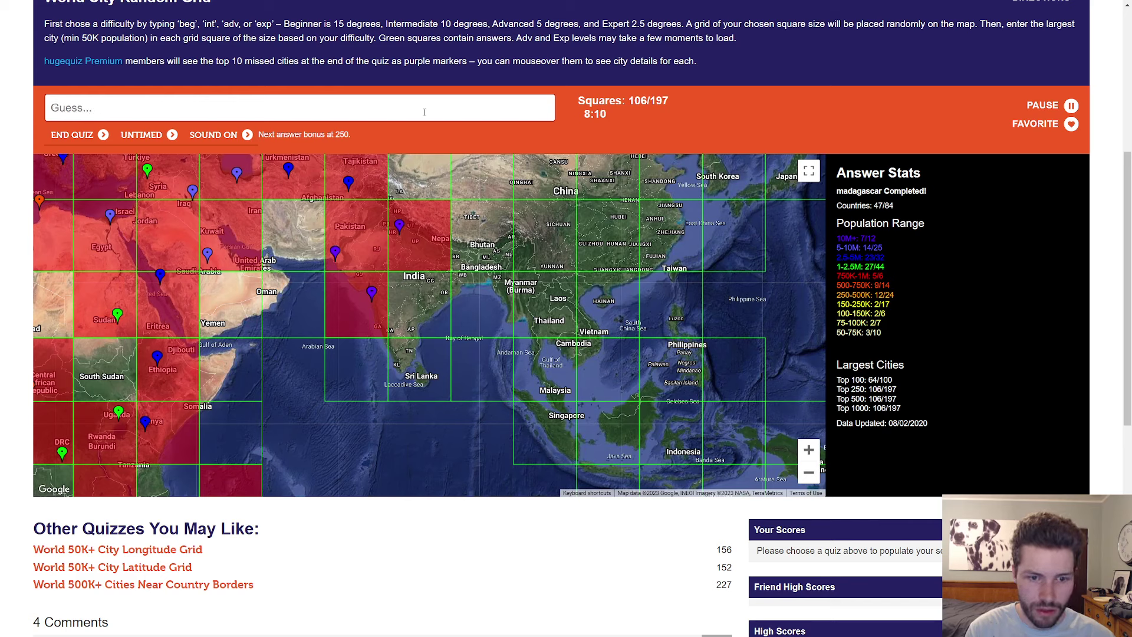
text(surabaya)
key(BackSpace)
key(BackSpace)
key(BackSpace)
key(BackSpace)
key(BackSpace)
key(BackSpace)
text(bengaluru)
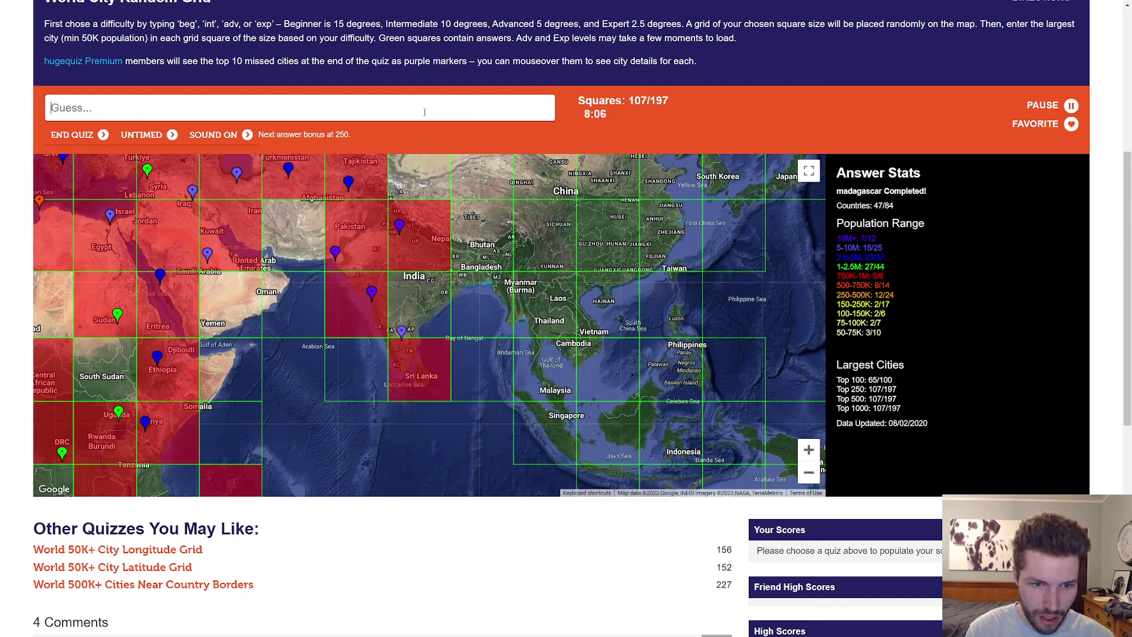
text(goa)
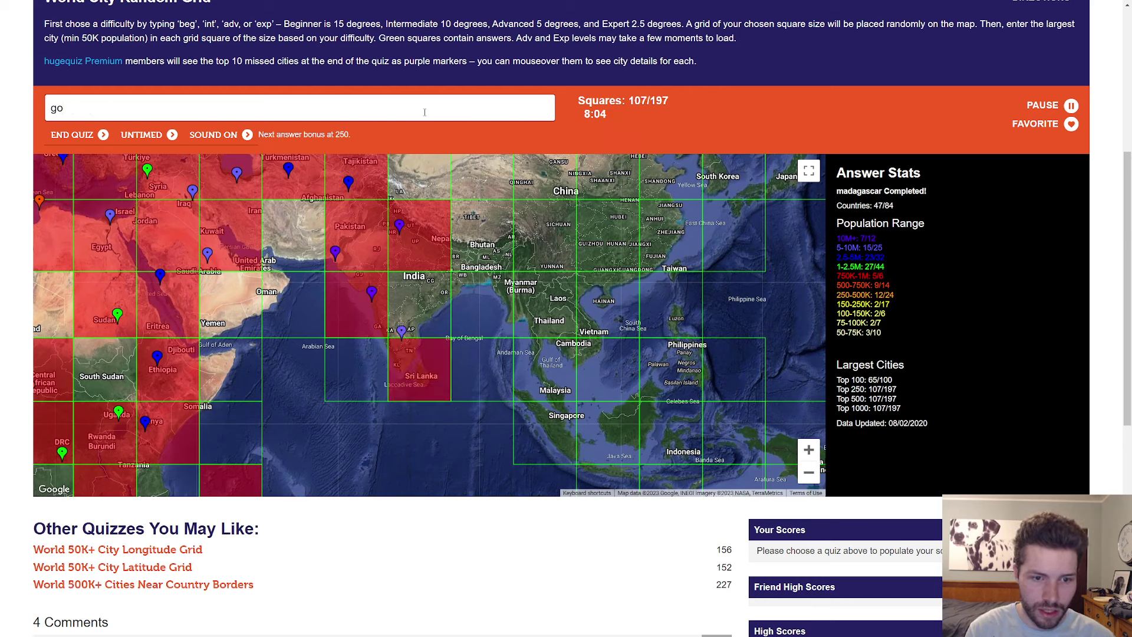
key(BackSpace)
key(BackSpace)
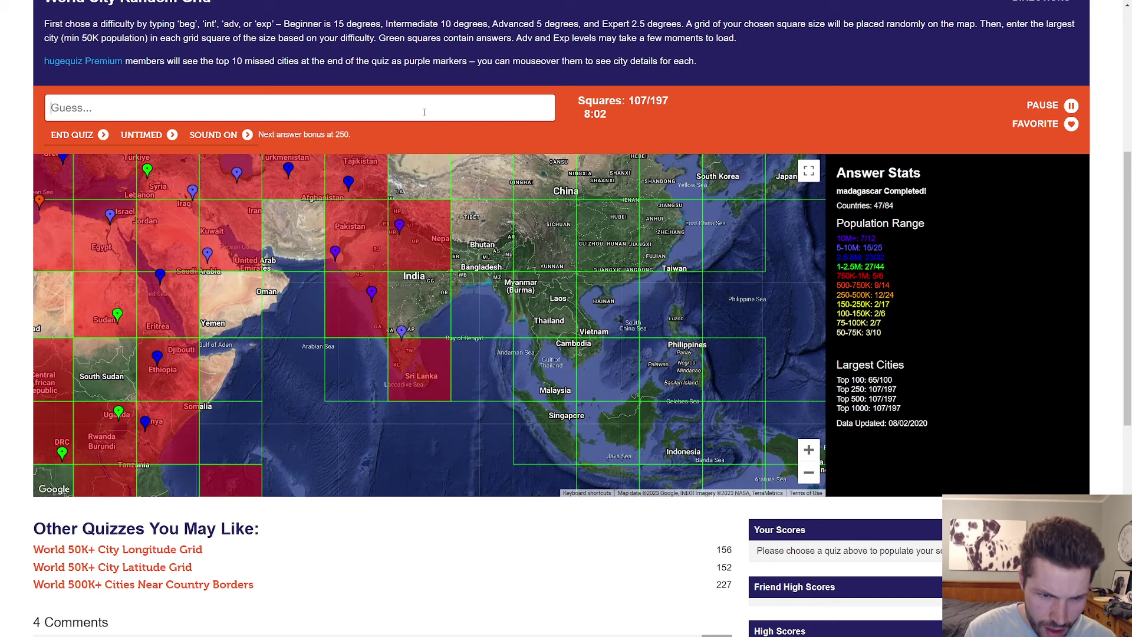
drag(573, 327, 528, 392)
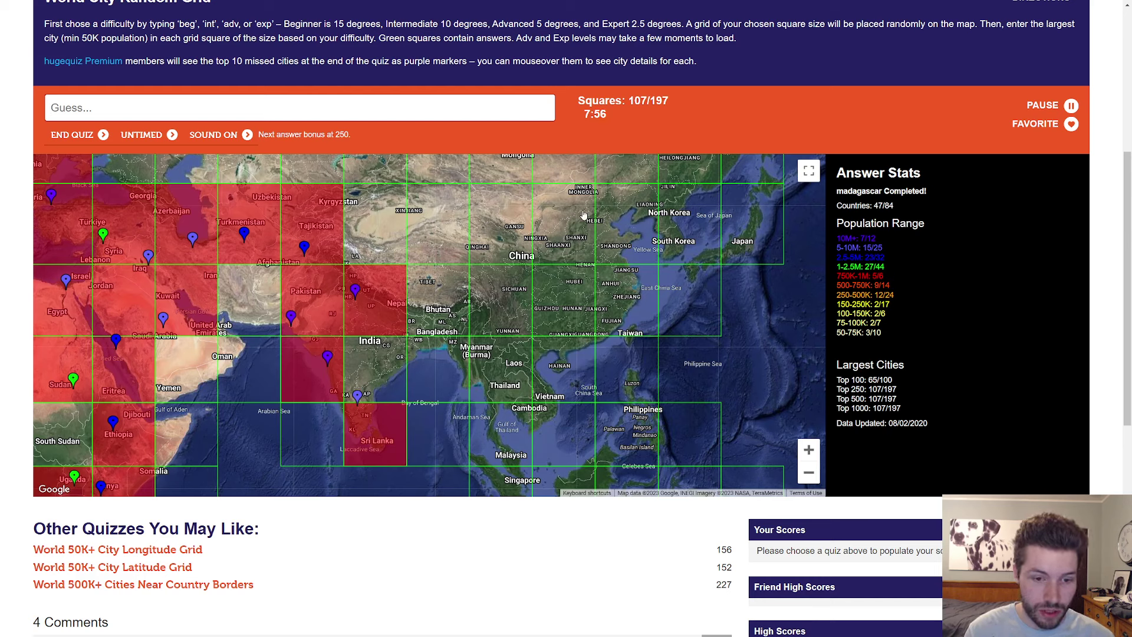
Step: Guess Dhaka, Kolkata and Bangkok for the Bangladesh, eastern India and Thailand squares
drag(584, 216, 515, 226)
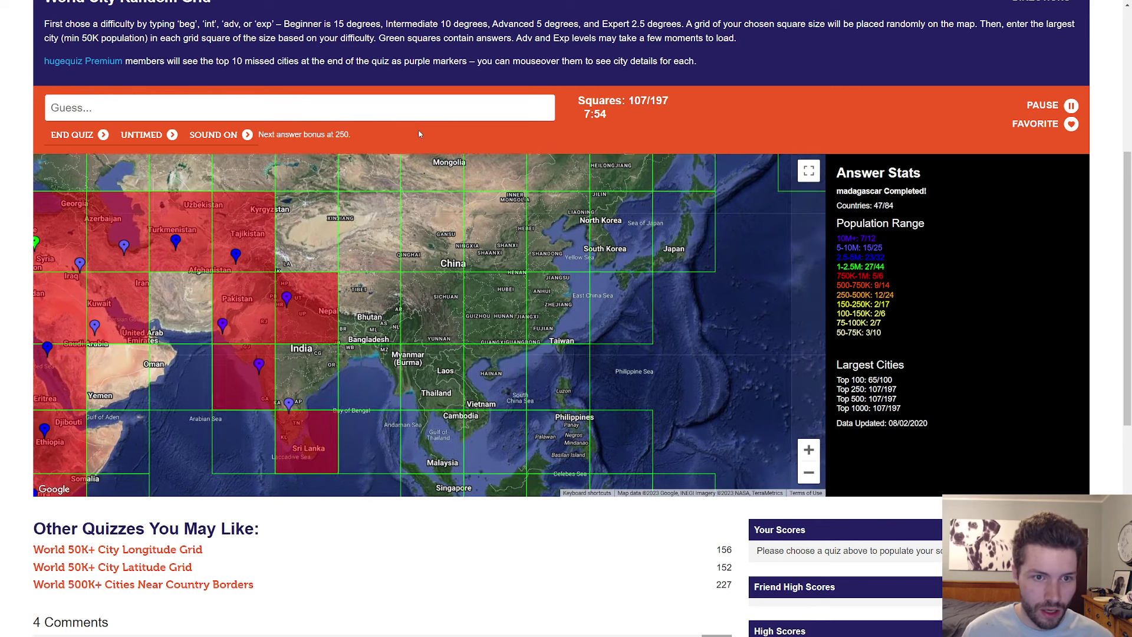
click(399, 108)
text(dhaka)
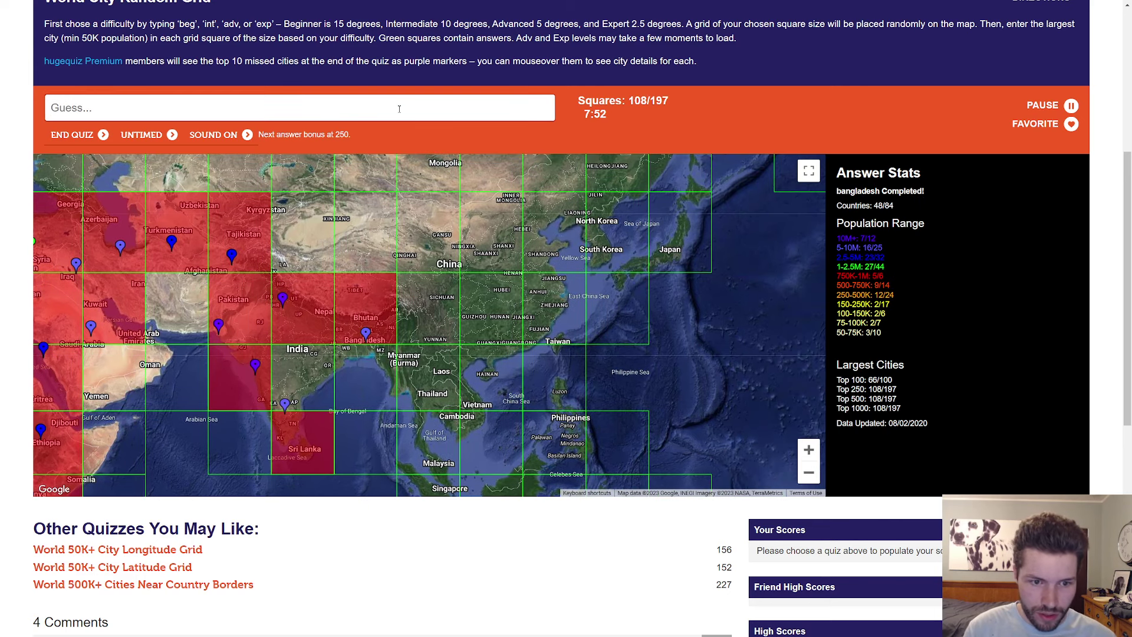
text(chattogra)
key(ctrl+a)
text(kolkata)
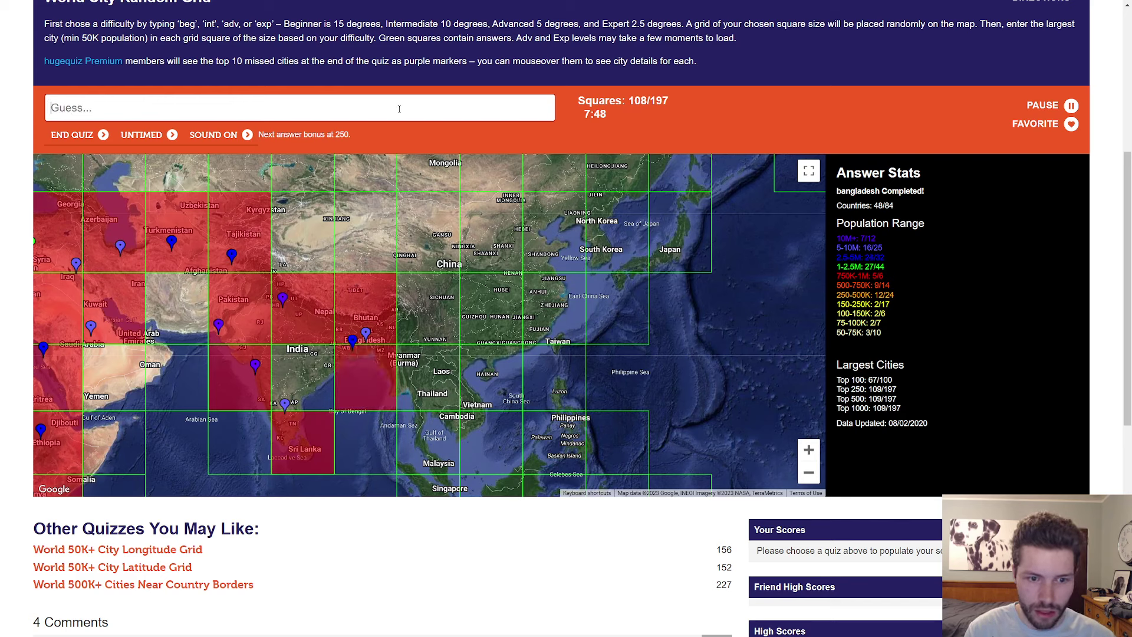
text(naypyid)
key(BackSpace)
key(BackSpace)
key(BackSpace)
text(bangkok)
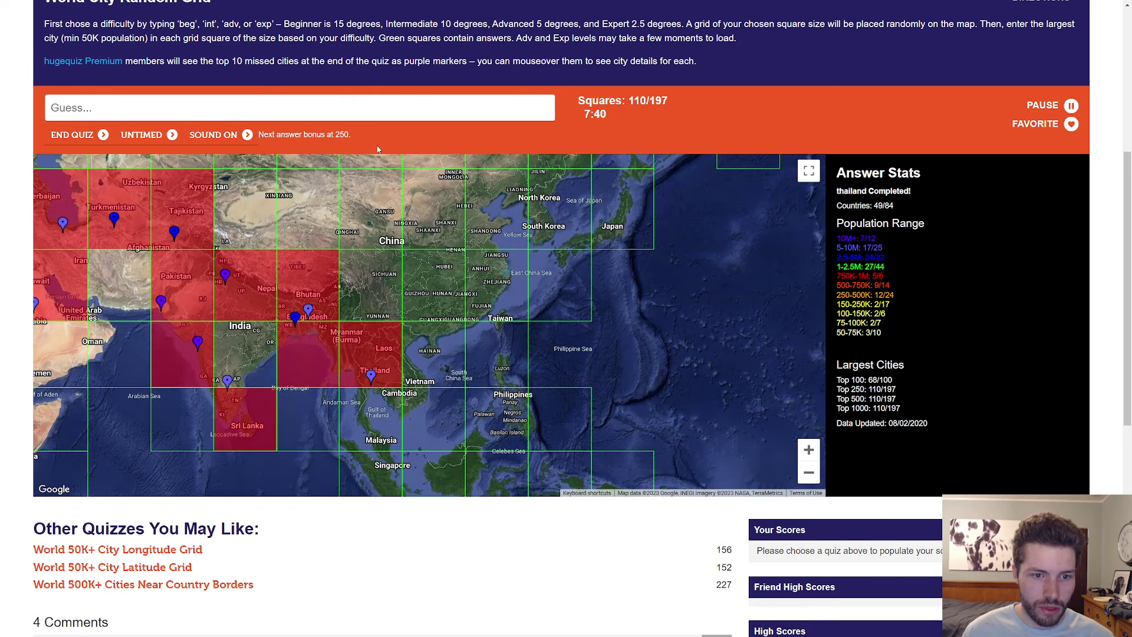
Step: Guess Singapore, Phnom Penh and Ho Chi Minh, discarding the rejected Kuala Lumpur attempt
drag(469, 270, 467, 218)
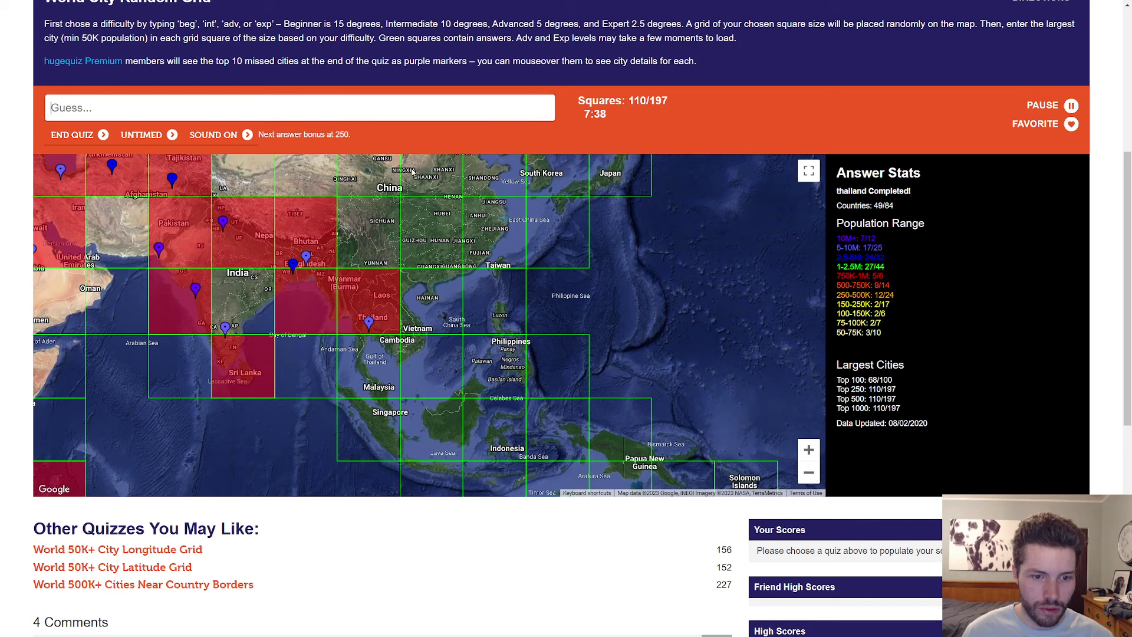
text(kualalump)
key(ctrl+a)
key(BackSpace)
text(singapore)
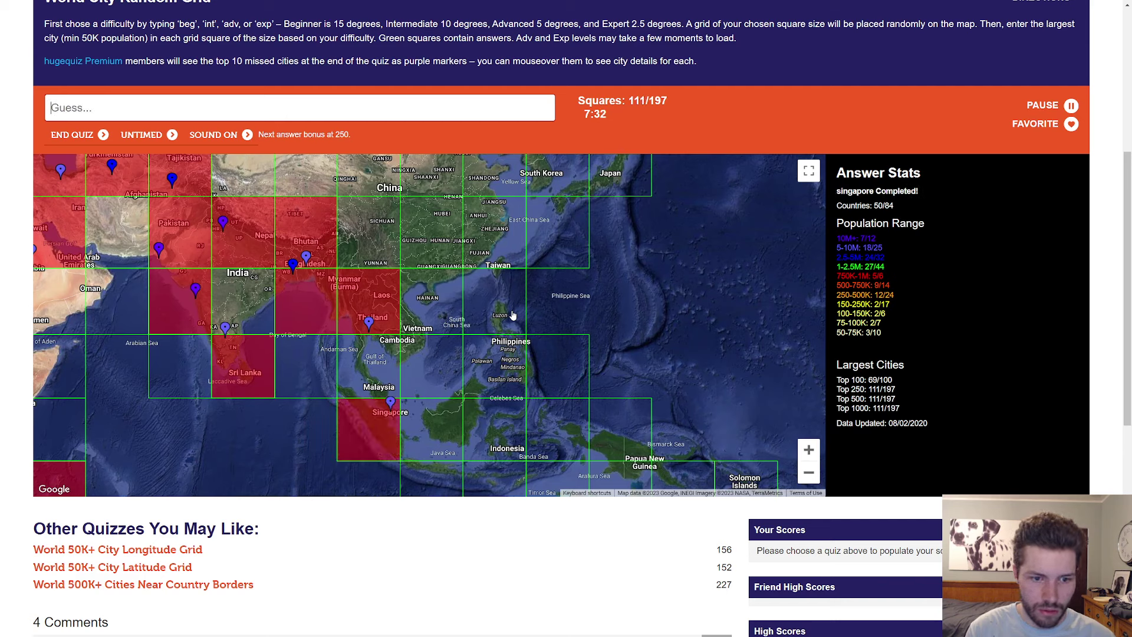
text(malac)
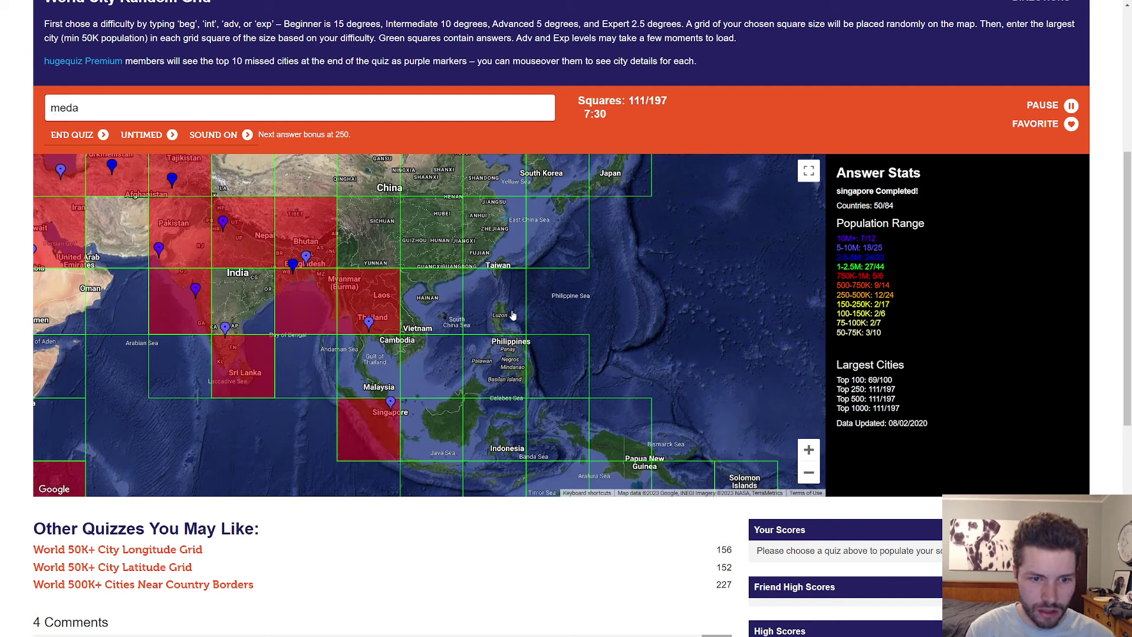
key(BackSpace)
key(BackSpace)
key(BackSpace)
text(phnom penh)
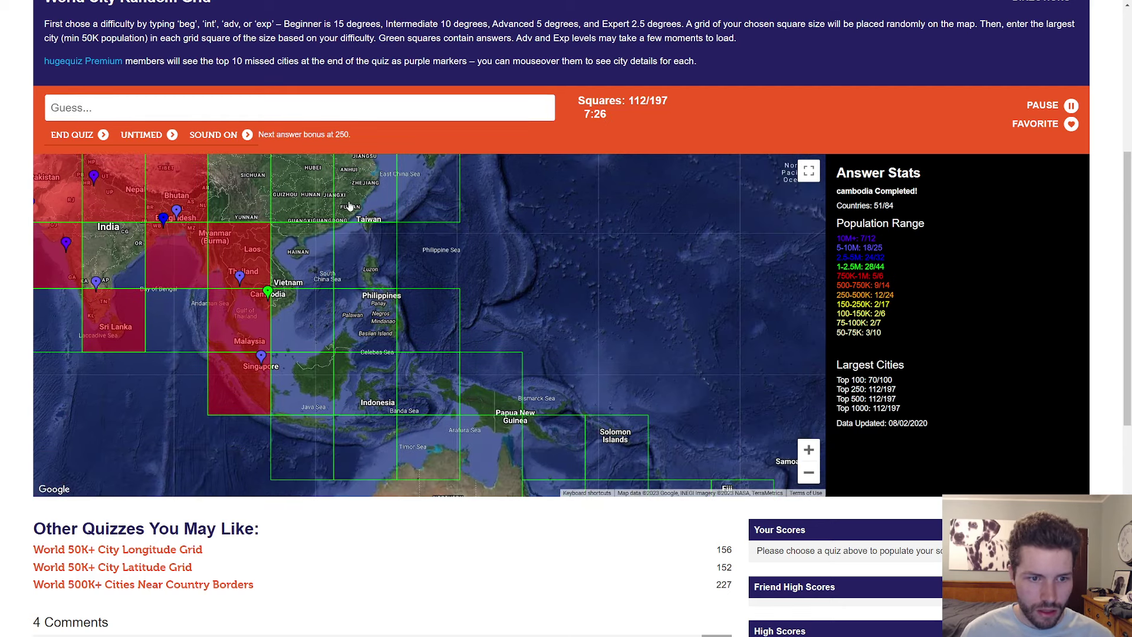
text(ho chi minh)
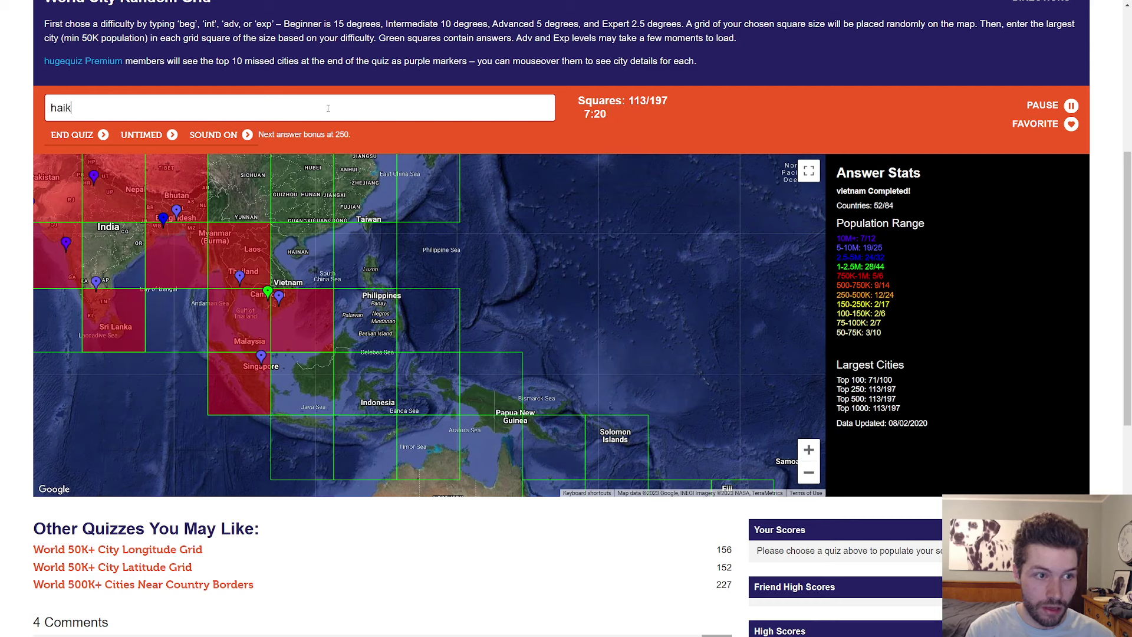
text(o)
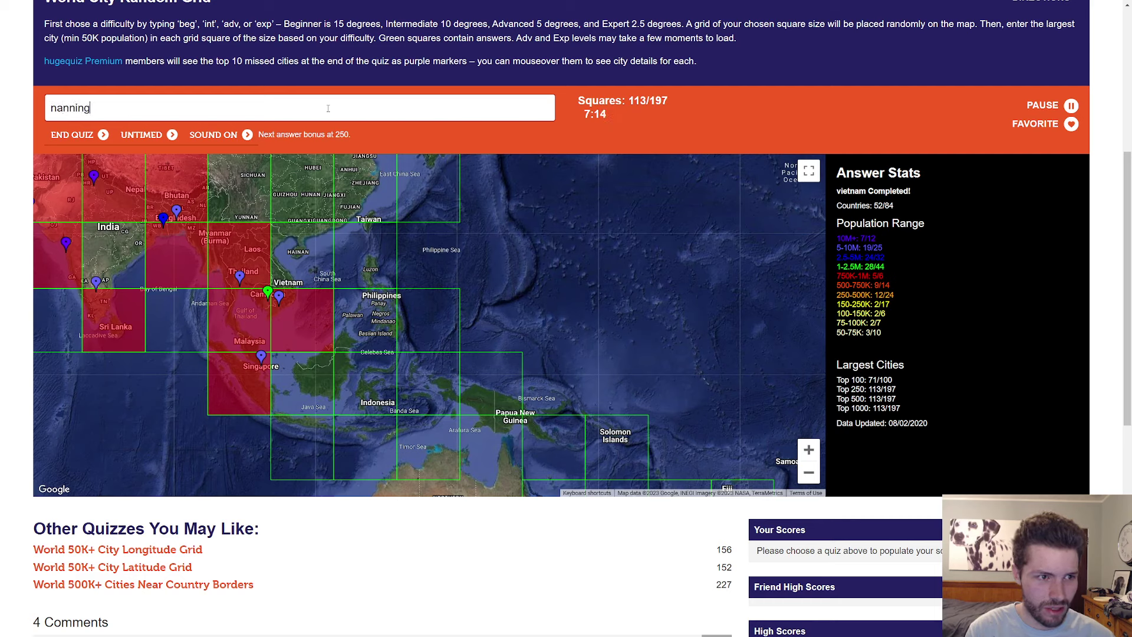
text(gua)
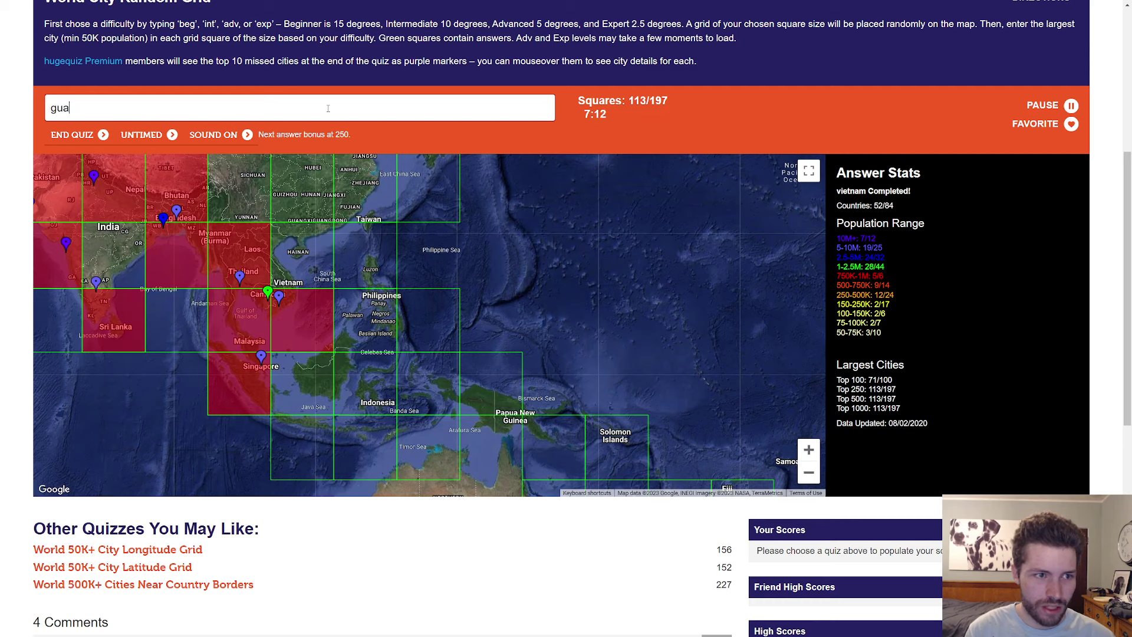
text(gzho)
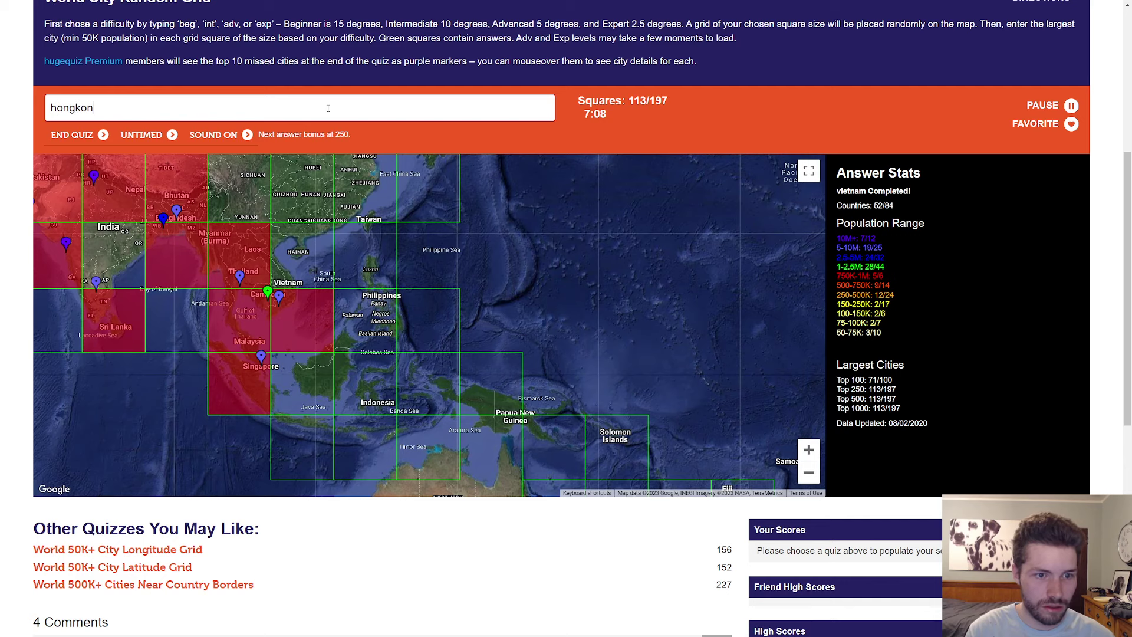
text(xiamen)
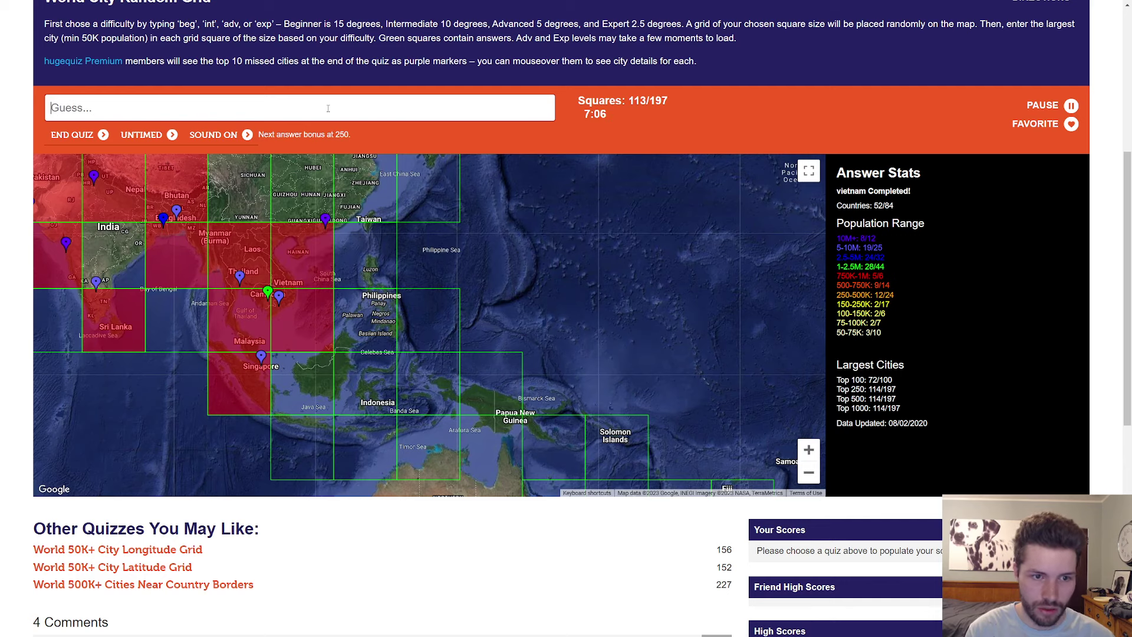
Step: Guess Taipei, Shanghai, Beijing, Seoul, Tokyo and Fukuoka for East Asian squares, clearing rejected guesses
drag(493, 257, 514, 390)
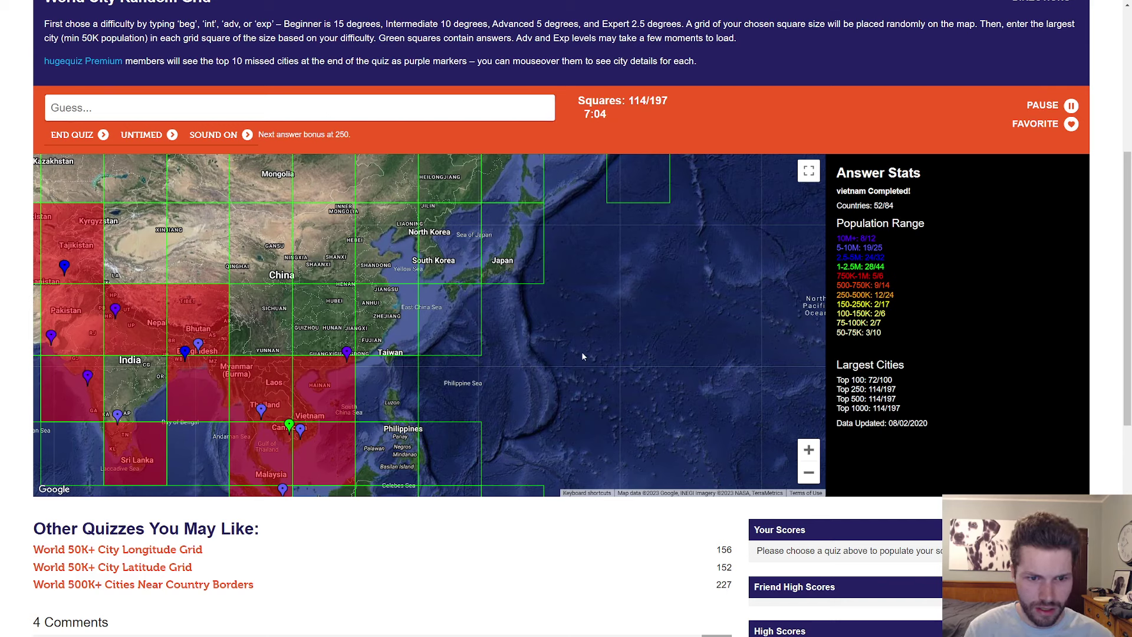
text(taipe)
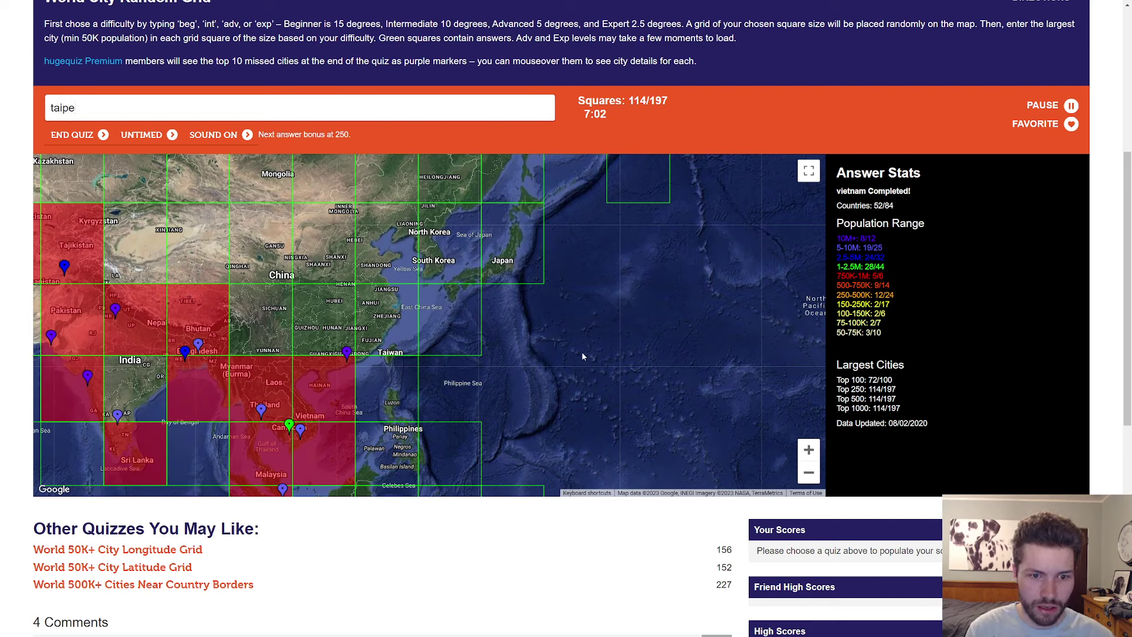
text(ishanghai)
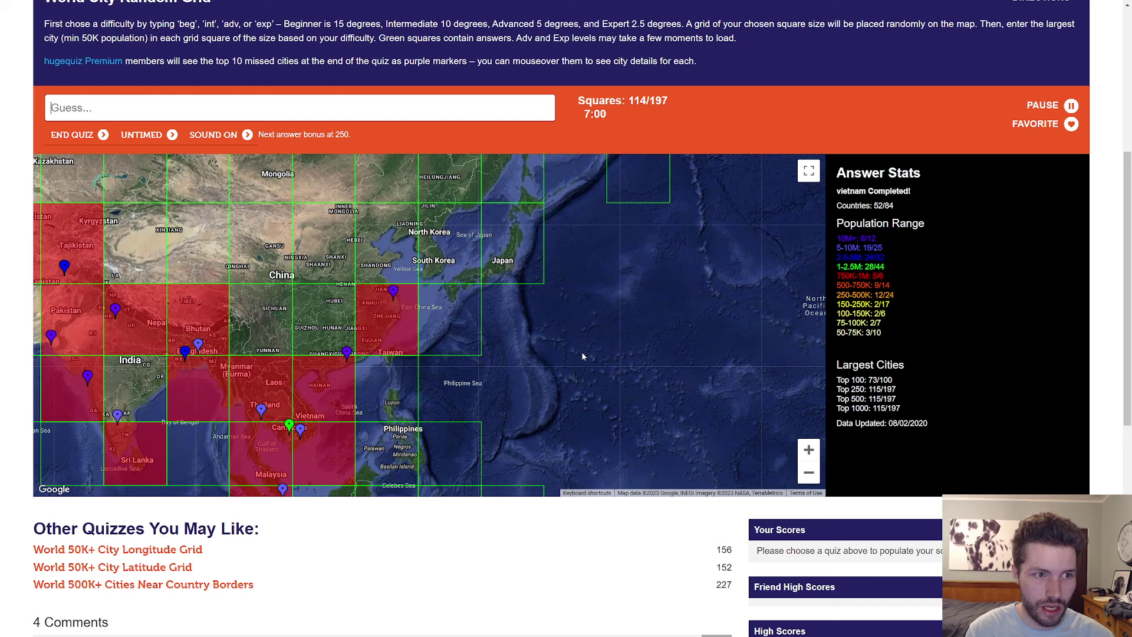
text(beiingseoultokyo)
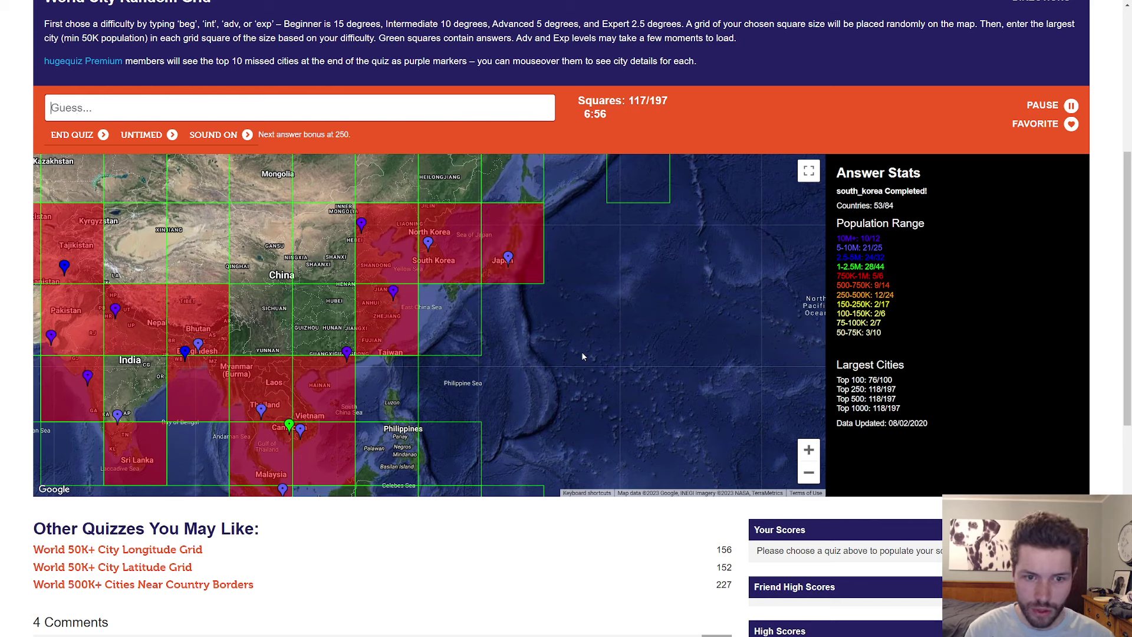
text(oi)
key(BackSpace)
key(BackSpace)
key(BackSpace)
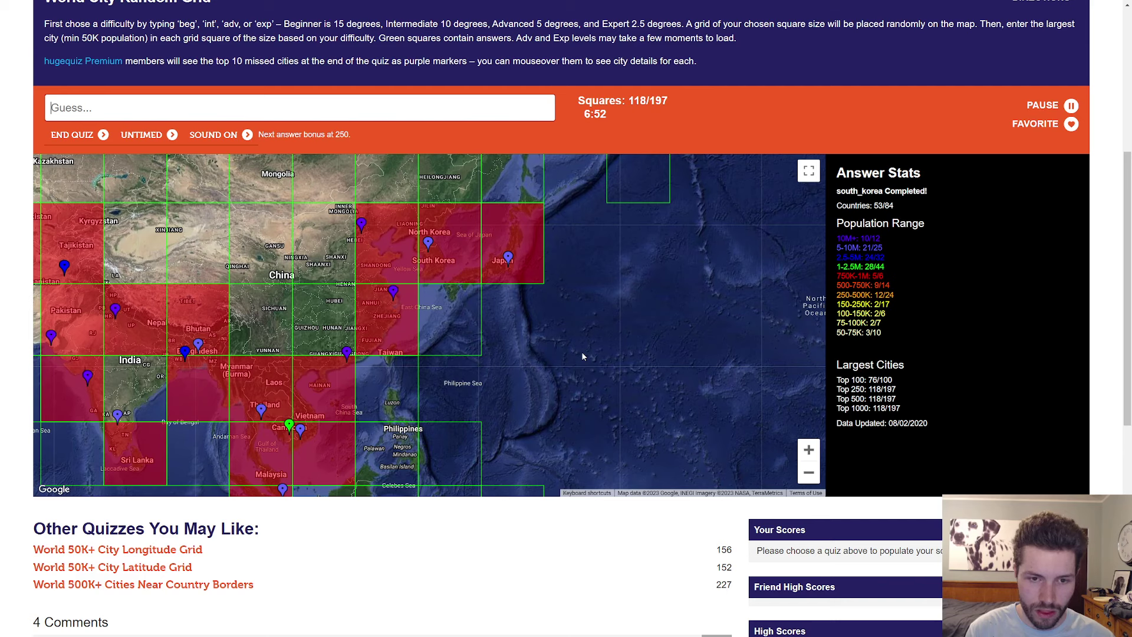
text(fukuoka)
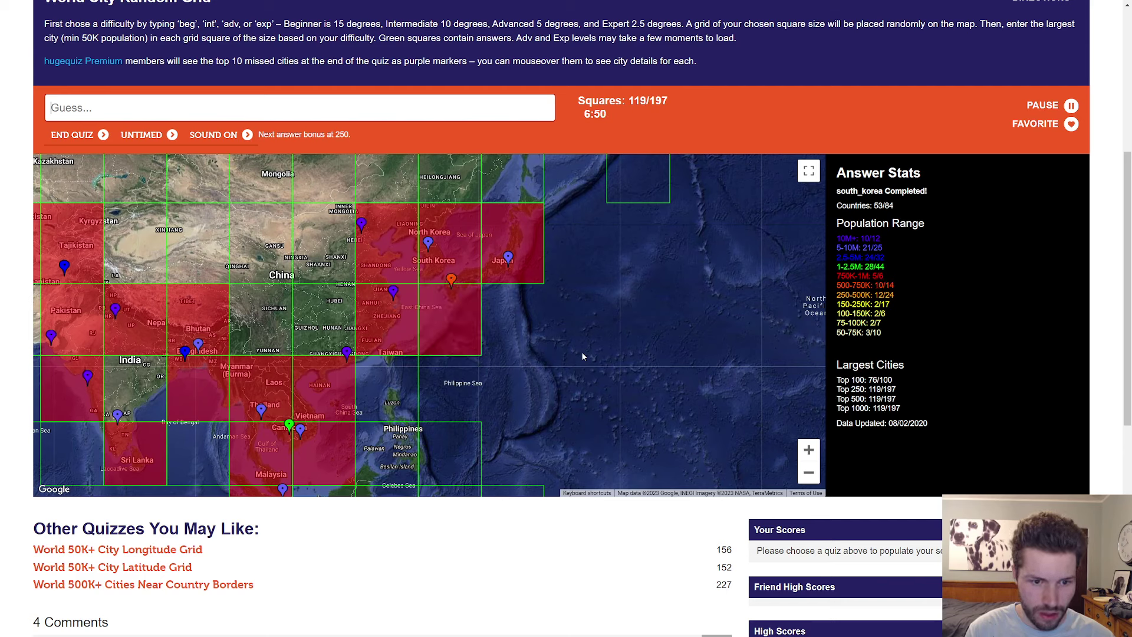
text(quezoncity)
drag(332, 288, 343, 215)
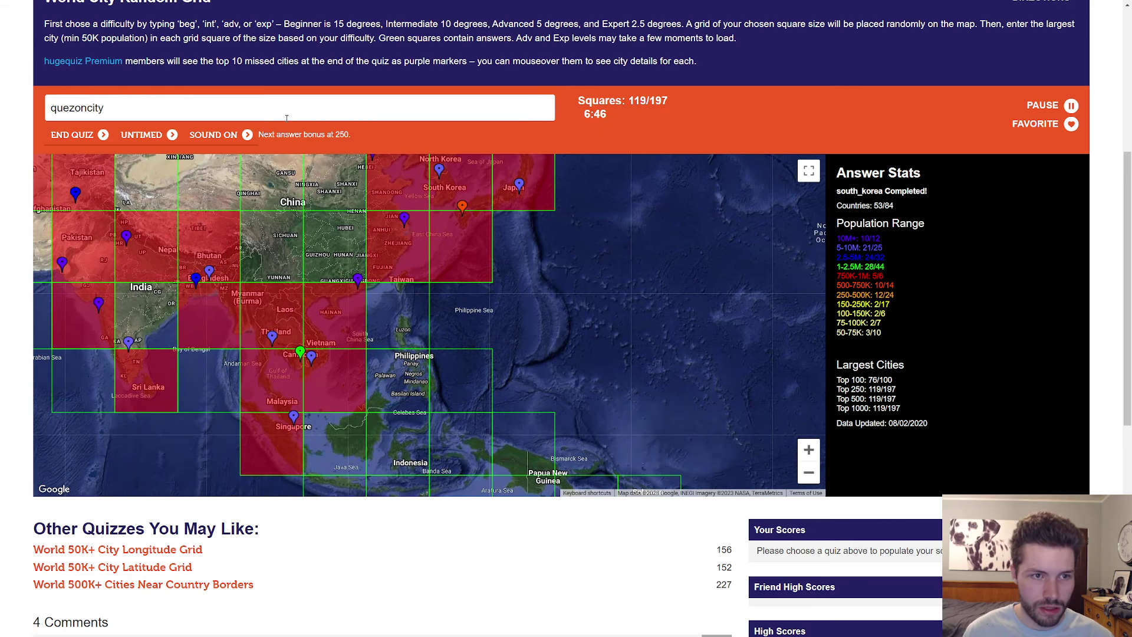
double_click(83, 116)
text(mmanil)
key(BackSpace)
key(BackSpace)
key(BackSpace)
key(BackSpace)
key(BackSpace)
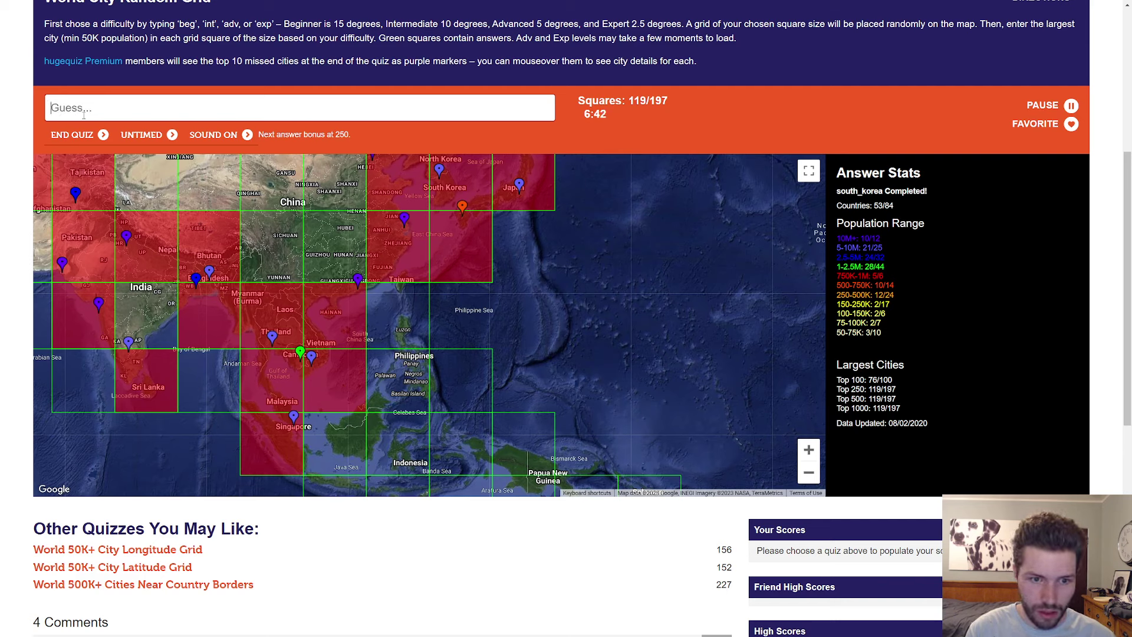
text(kaohsiung)
key(BackSpace)
key(BackSpace)
key(BackSpace)
text(tainan)
key(BackSpace)
key(BackSpace)
key(BackSpace)
key(BackSpace)
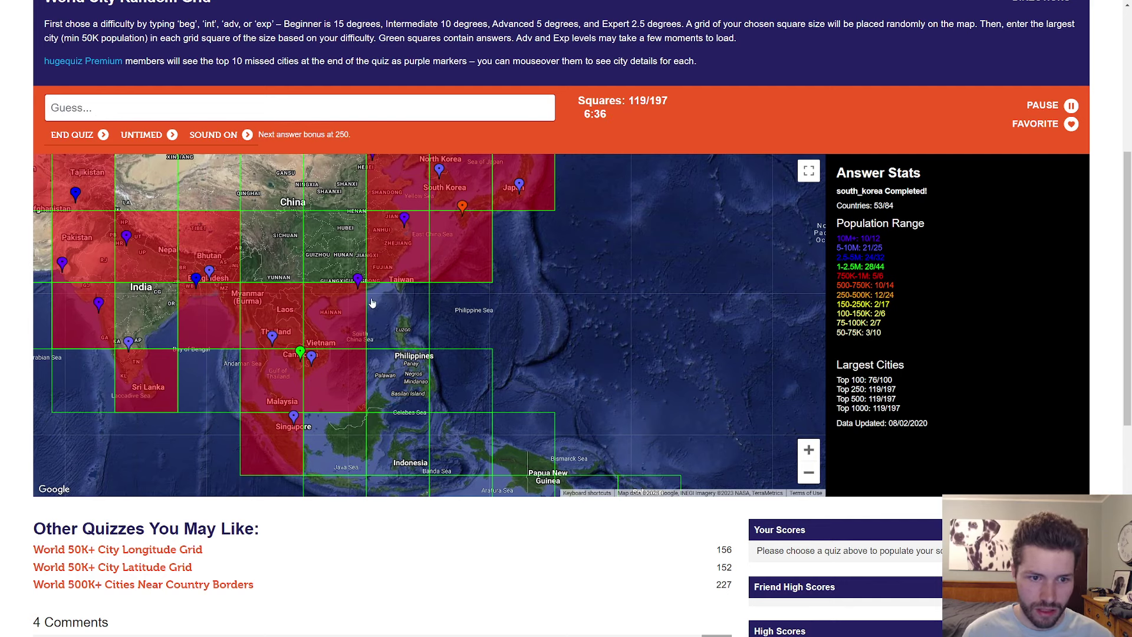
Step: Center Southeast Asia and claim the Mindanao square with Davao, reaching 120 of 197
drag(372, 303, 383, 278)
drag(432, 351, 454, 312)
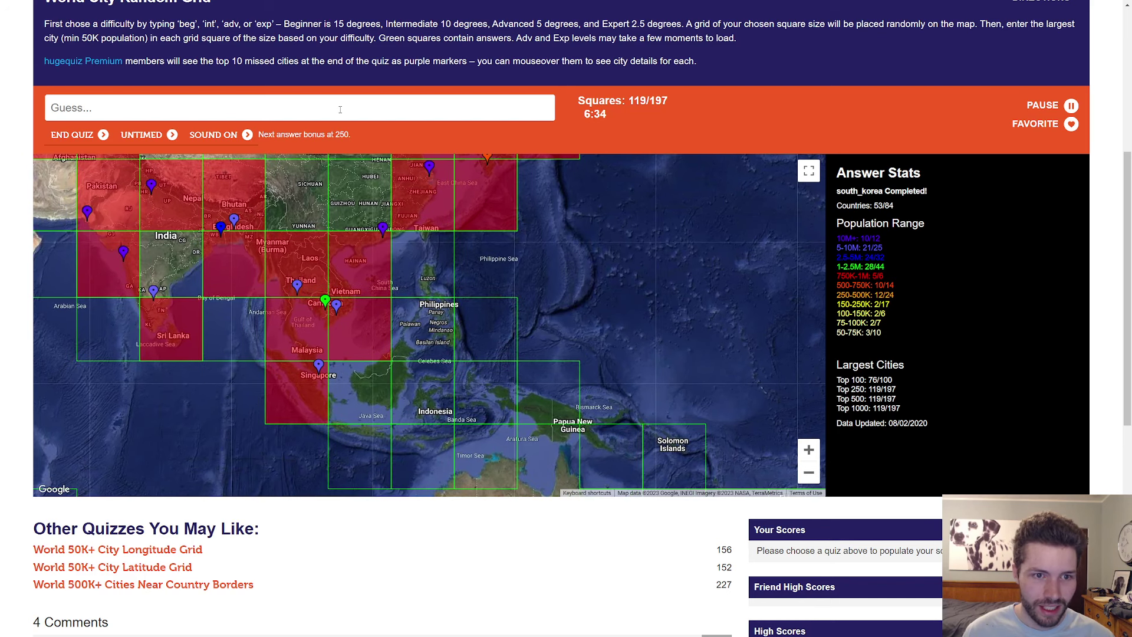
text(davao)
key(Return)
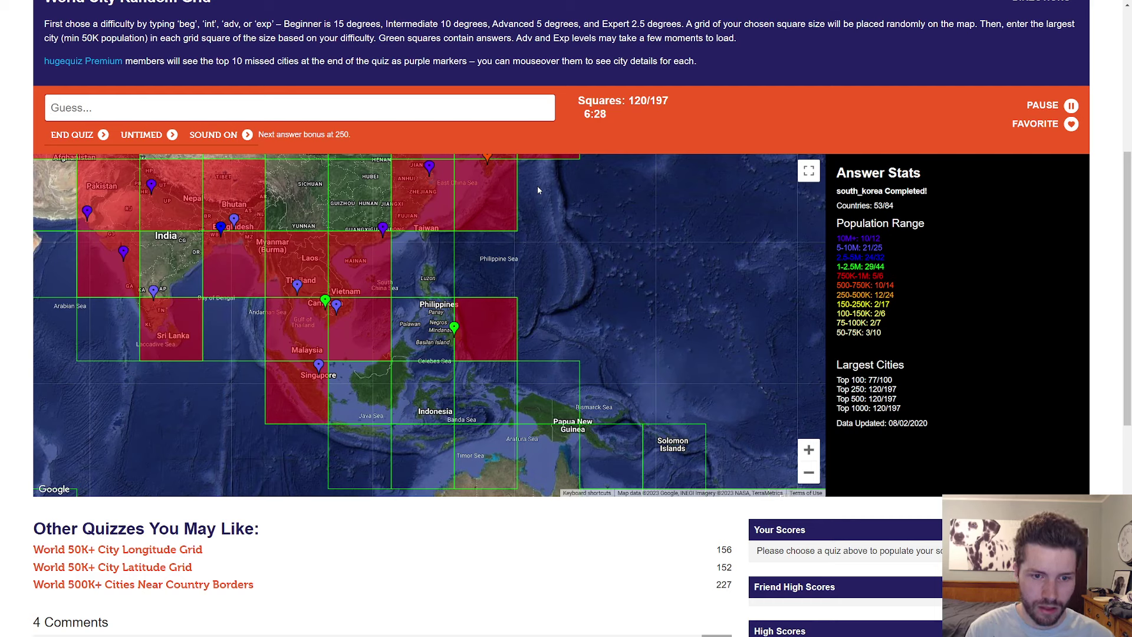
text(sandaka)
key(BackSpace)
key(BackSpace)
key(BackSpace)
Step: Guess Surabaya, Kupang, Dili, Port Moresby and Jayapura, clearing rejected tries like Denpasar and Darwin
drag(537, 186, 520, 104)
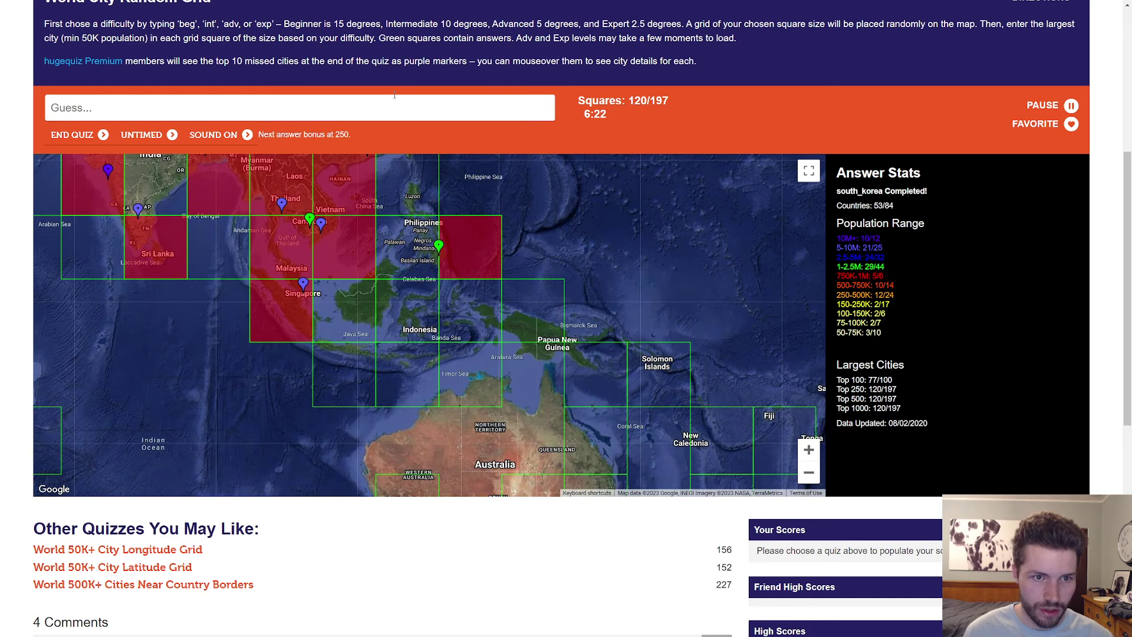
click(389, 105)
text(jakarta)
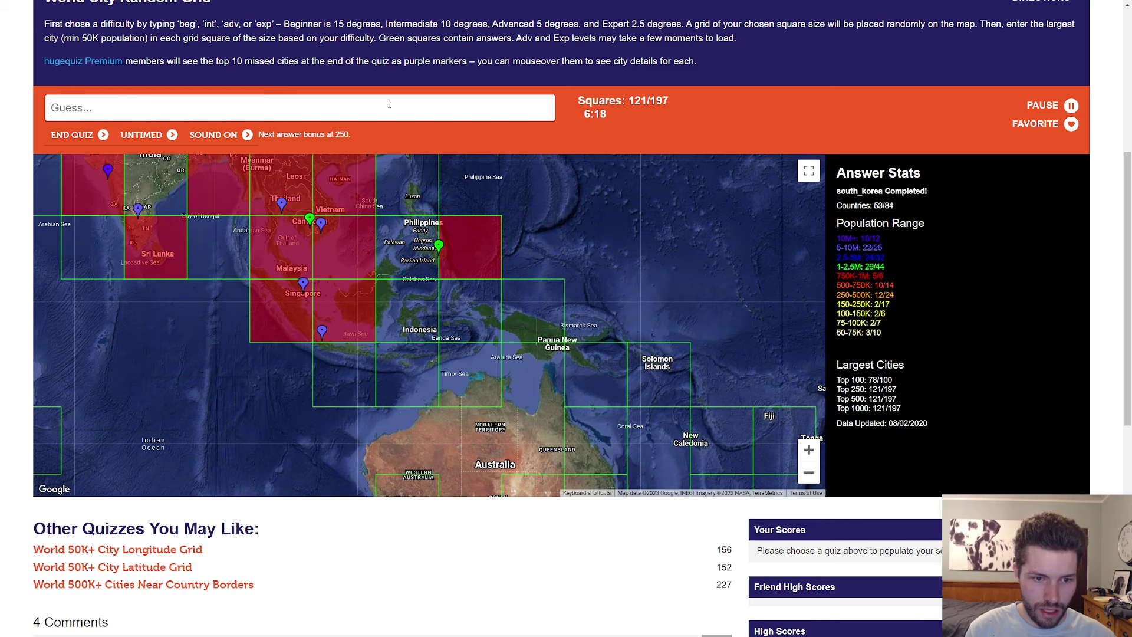
text(surabay)
key(BackSpace)
key(BackSpace)
key(BackSpace)
key(BackSpace)
text(abaya)
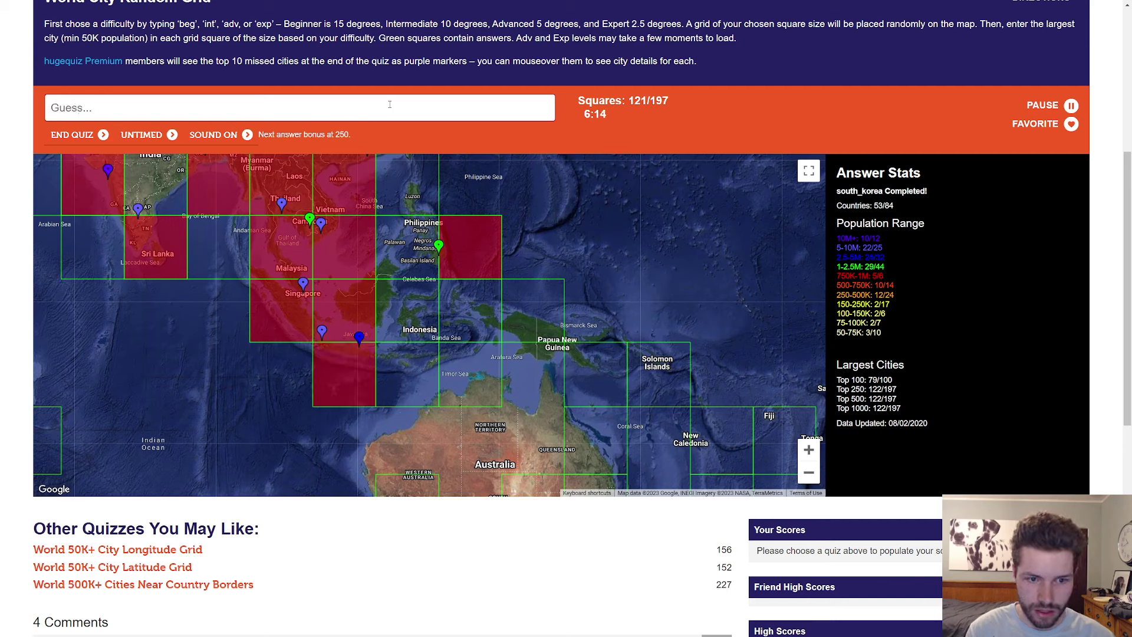
text(kup)
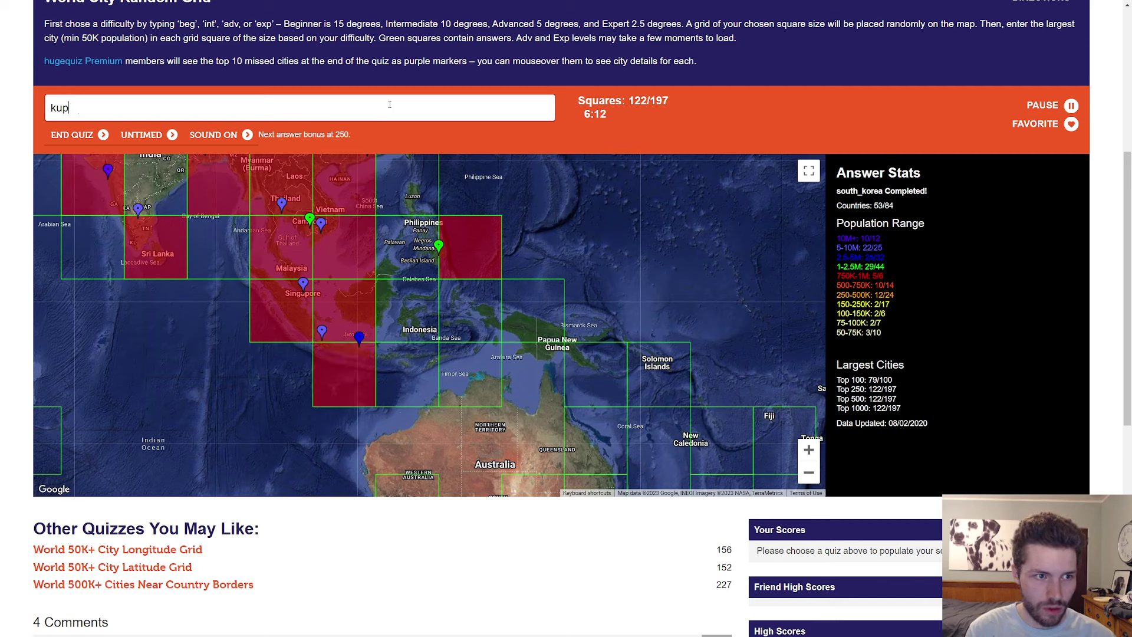
text(ang)
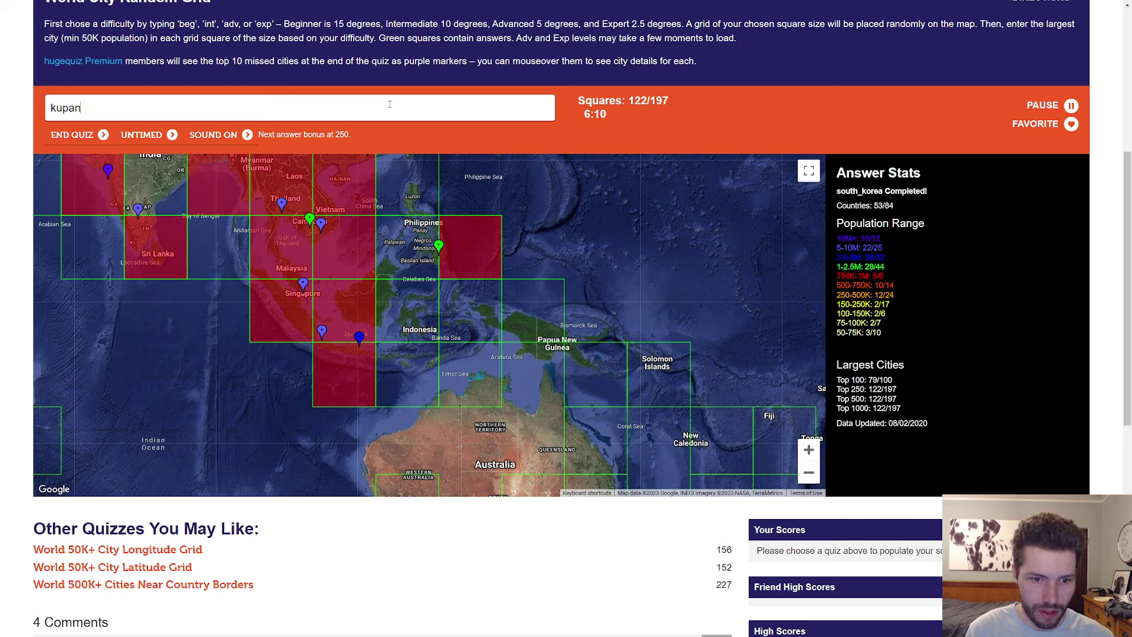
key(BackSpace)
key(BackSpace)
key(BackSpace)
text(denpasa)
key(BackSpace)
key(BackSpace)
key(BackSpace)
key(BackSpace)
key(BackSpace)
key(BackSpace)
text(kupang)
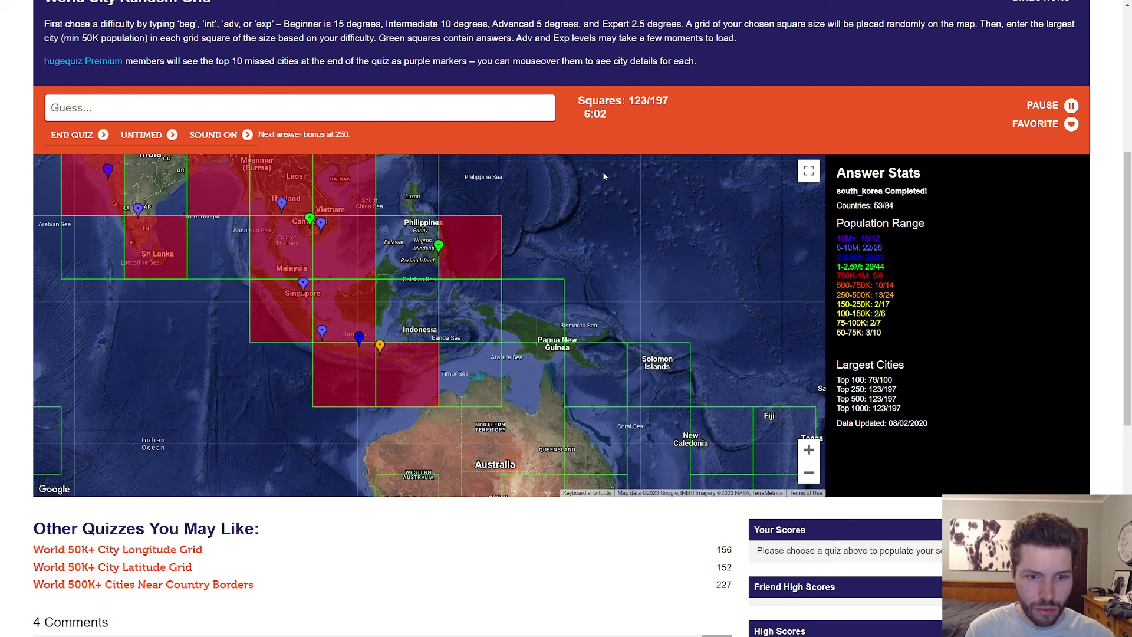
text(makassar)
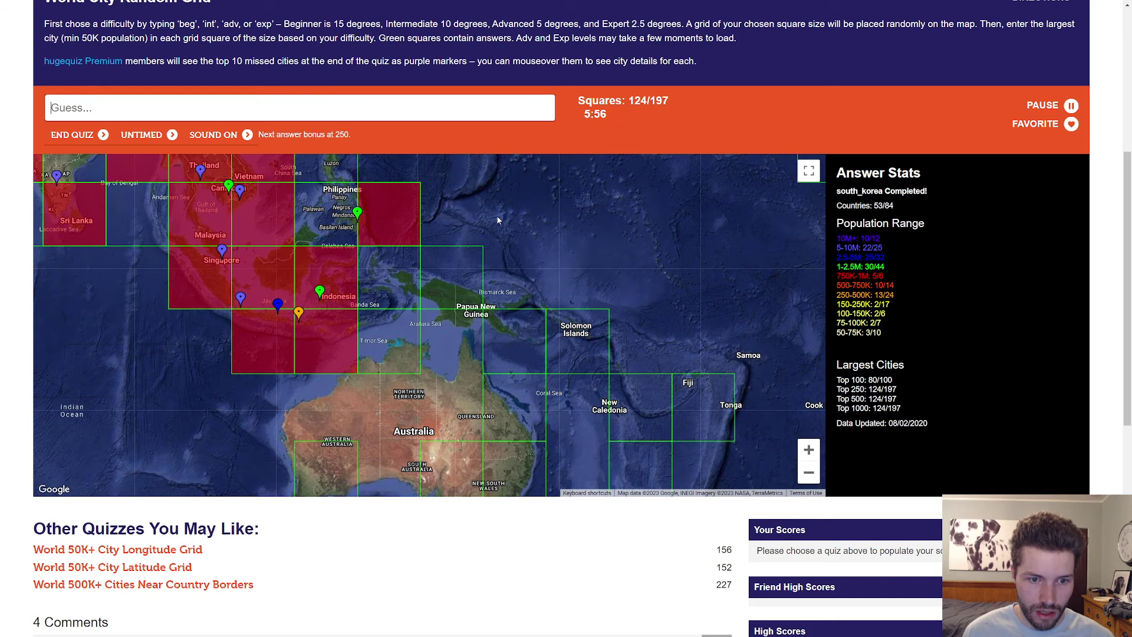
text(darwin)
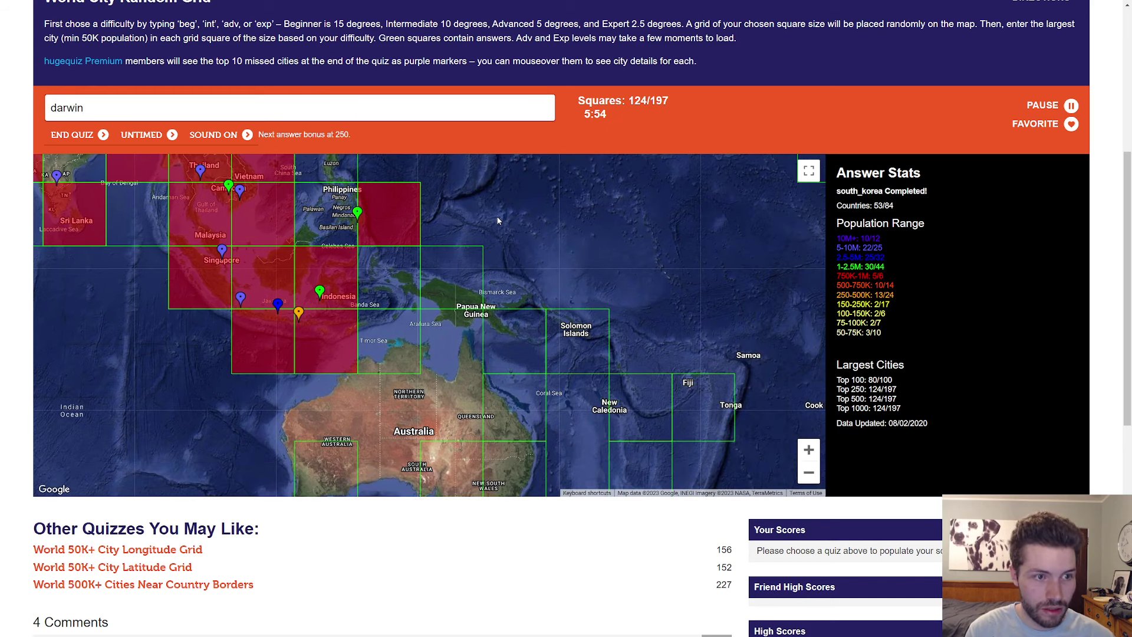
key(BackSpace)
key(BackSpace)
key(BackSpace)
key(BackSpace)
key(BackSpace)
key(BackSpace)
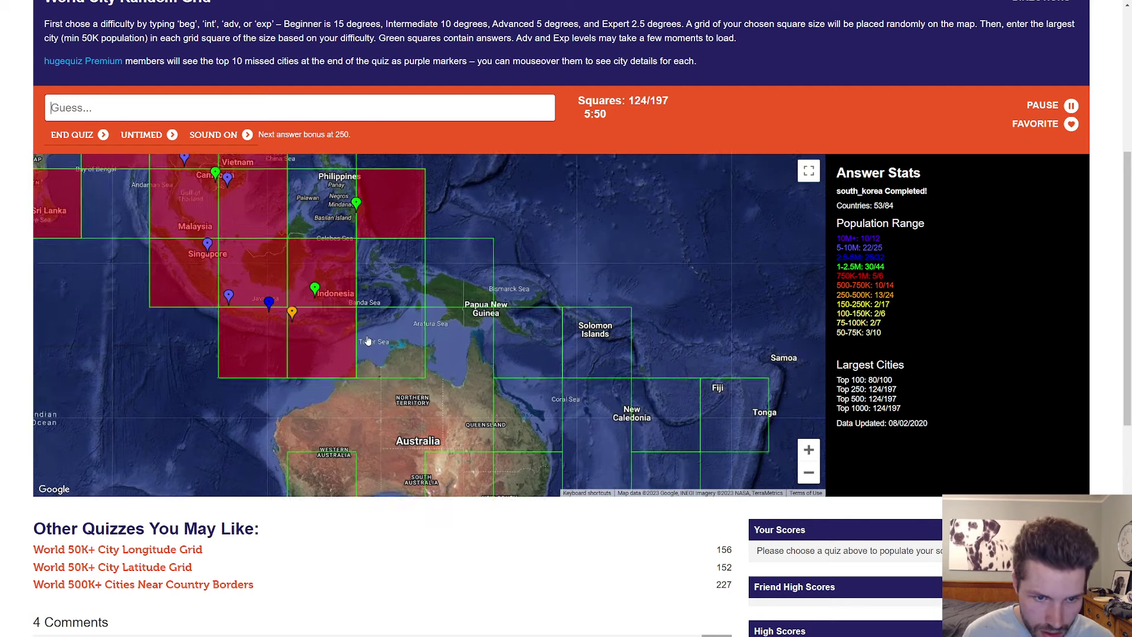
scroll(360, 323, up, 2)
scroll(361, 323, down, 2)
click(298, 108)
text(diliport moresby)
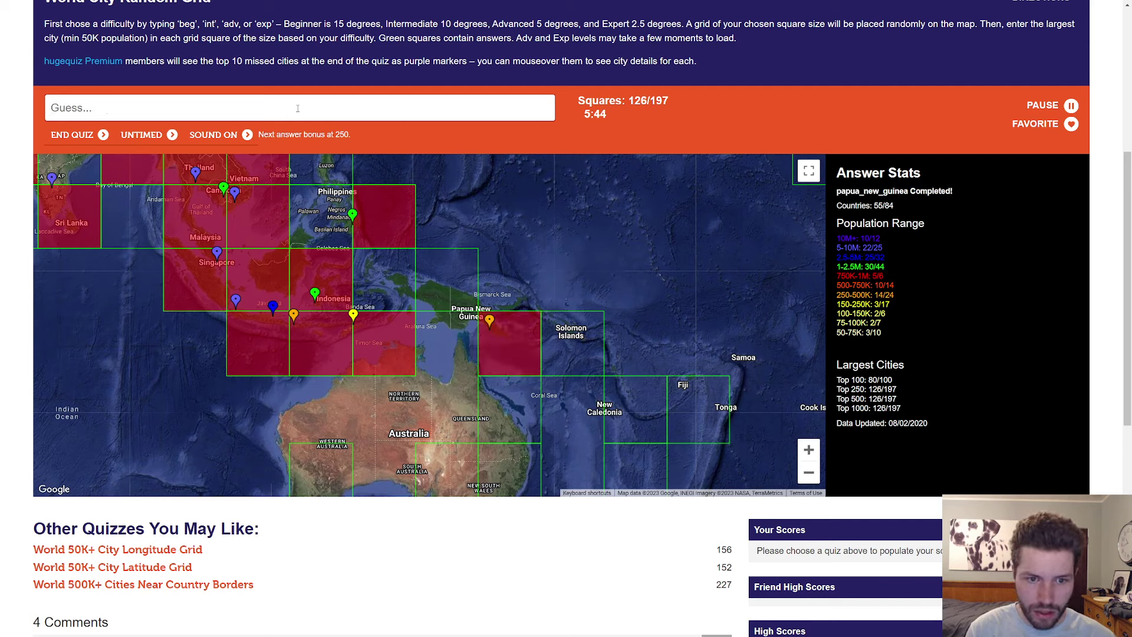
text(jayapura)
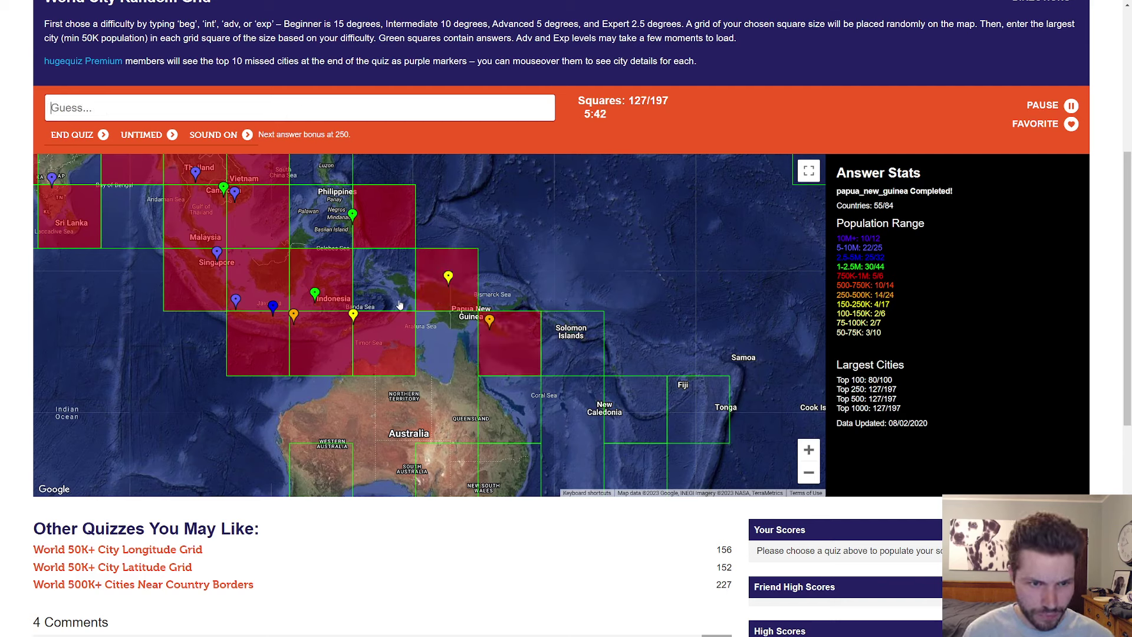
scroll(363, 286, up, 1)
Step: Guess Zamboanga, Perth, Adelaide, Melbourne, Hobart, Sydney, Brisbane, Townsville and Auckland, clearing the Lae miss
mouse_move(364, 285)
mouse_down()
mouse_move(473, 274)
mouse_move(420, 320)
mouse_up()
click(359, 109)
text(zamboanga)
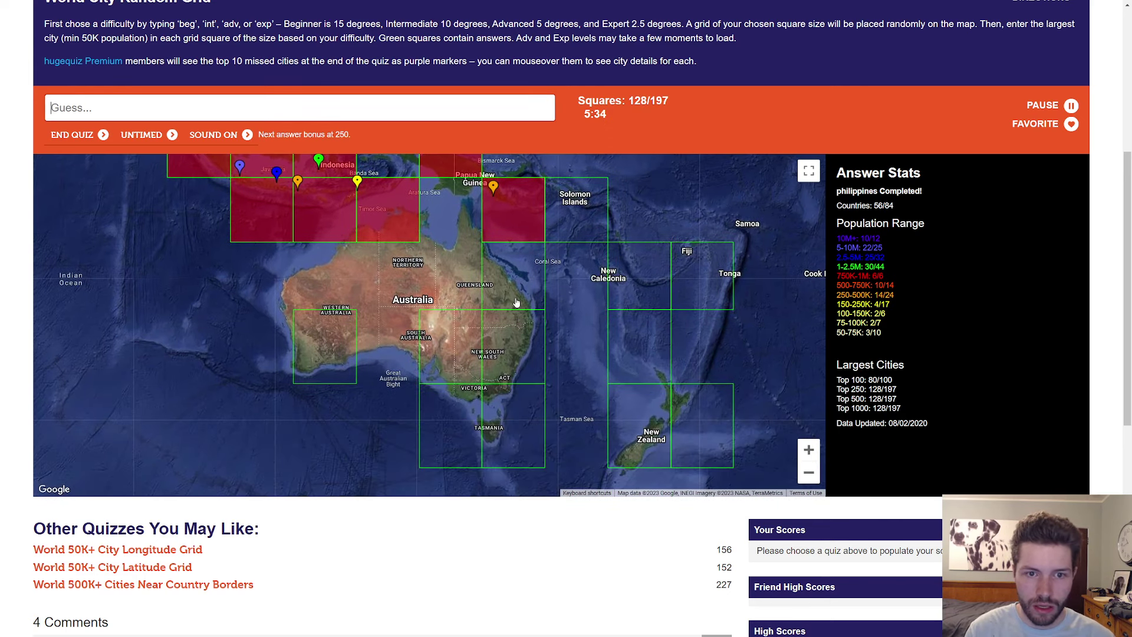
text(lae)
key(BackSpace)
key(BackSpace)
key(BackSpace)
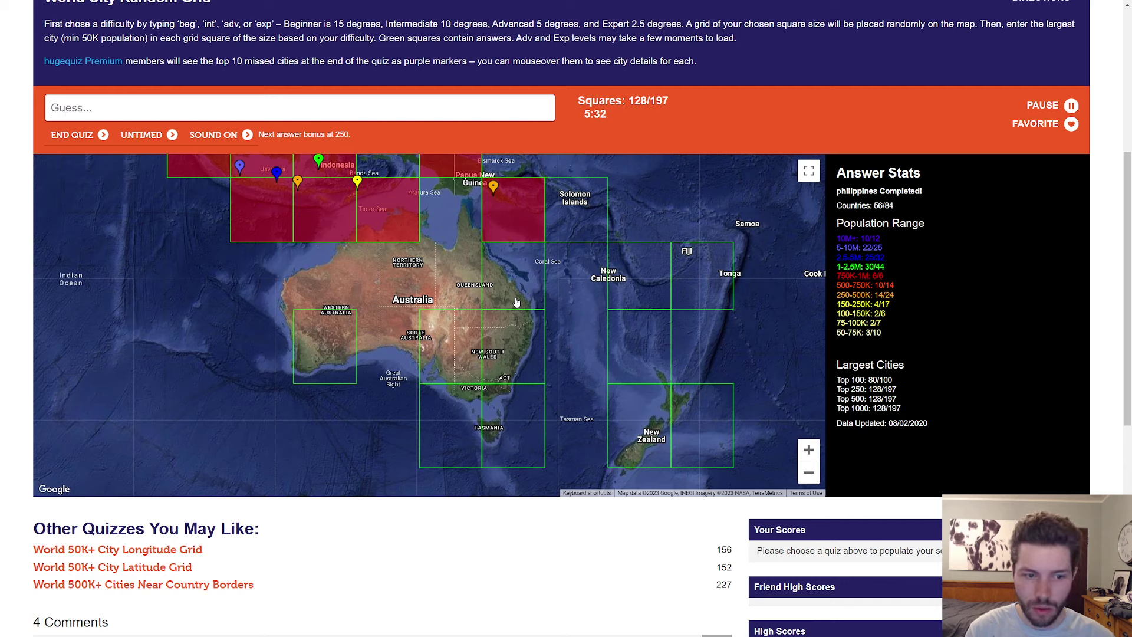
text(perth)
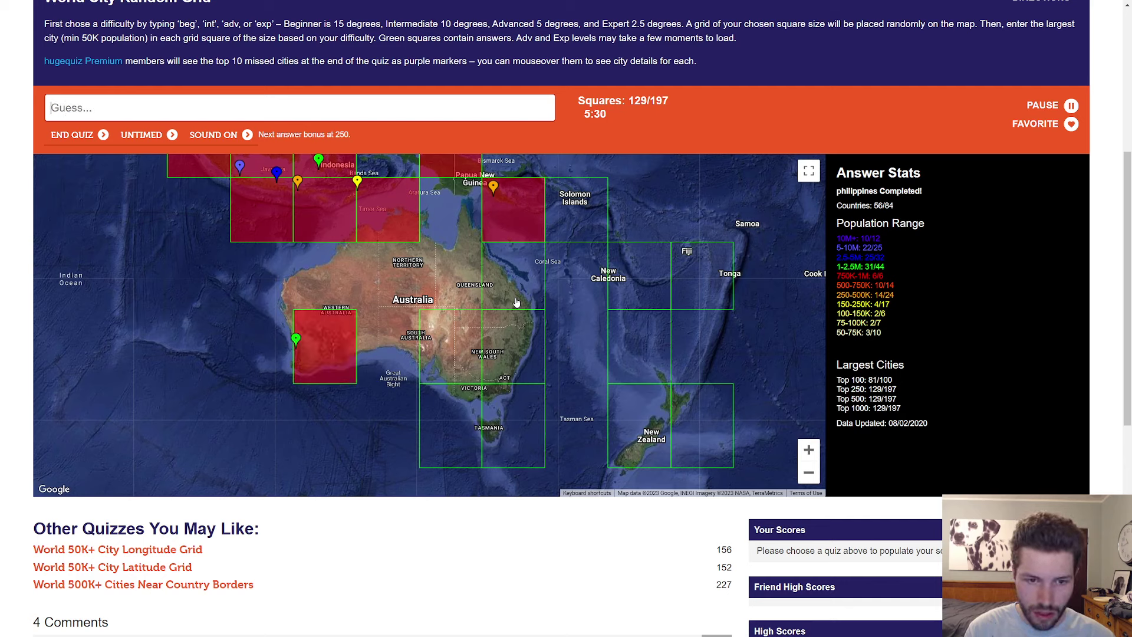
text(adelaidemelbourne)
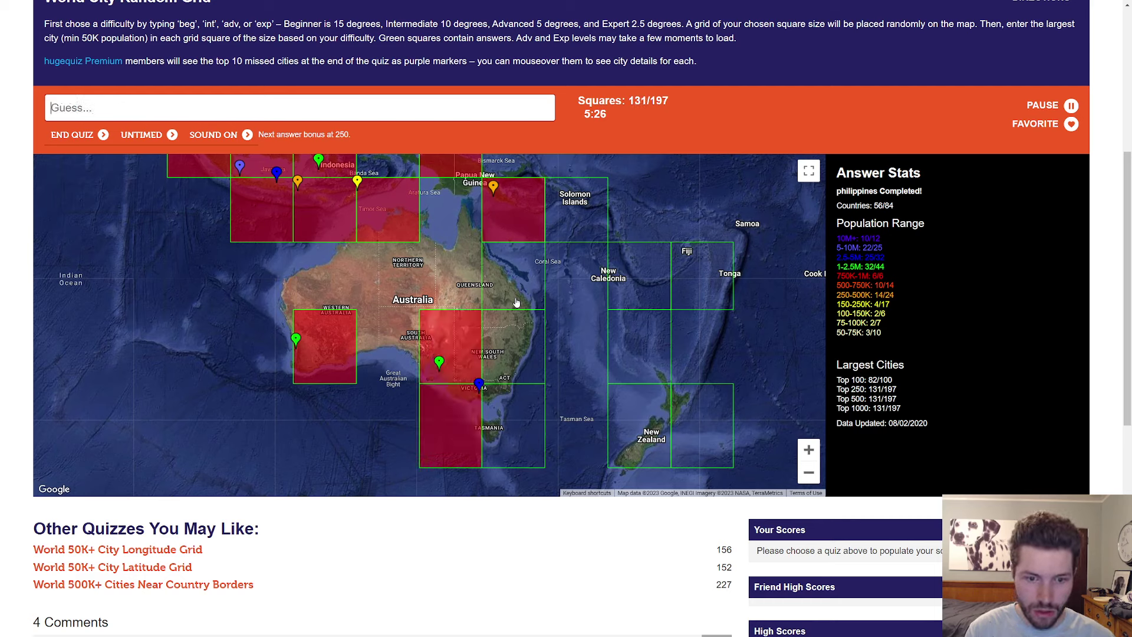
text(hobart)
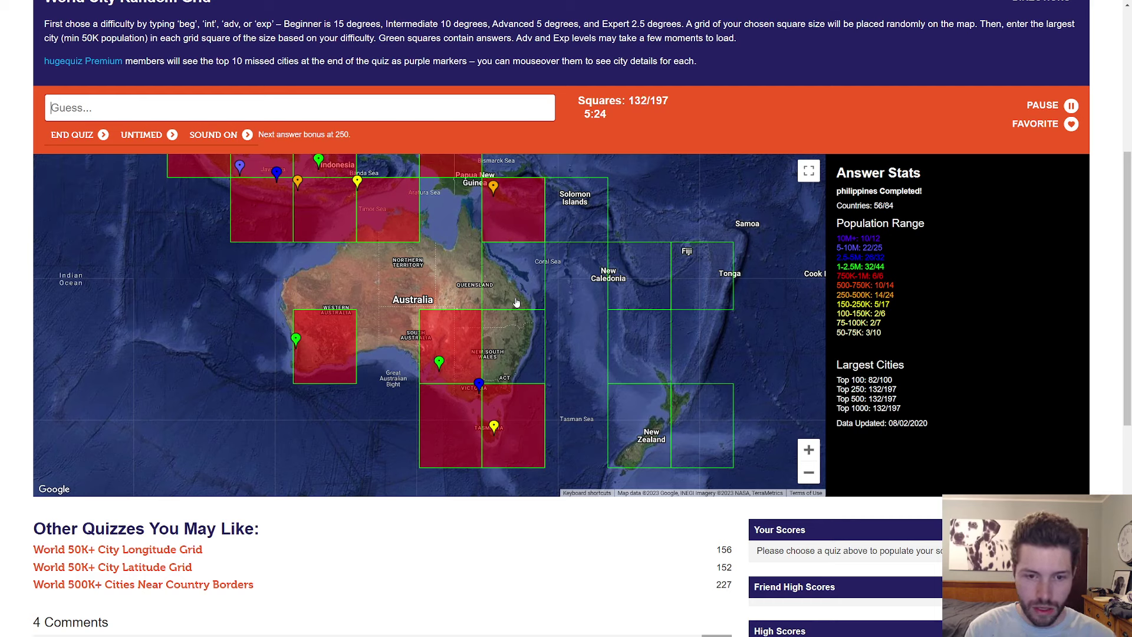
text(sydneybrisbanee)
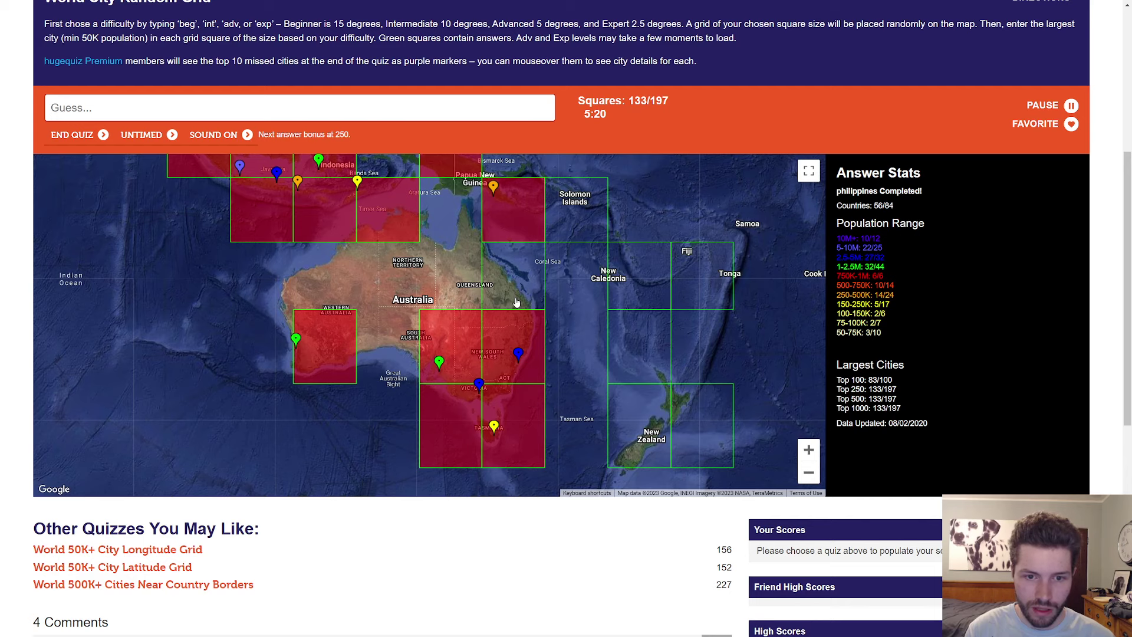
text(townsville)
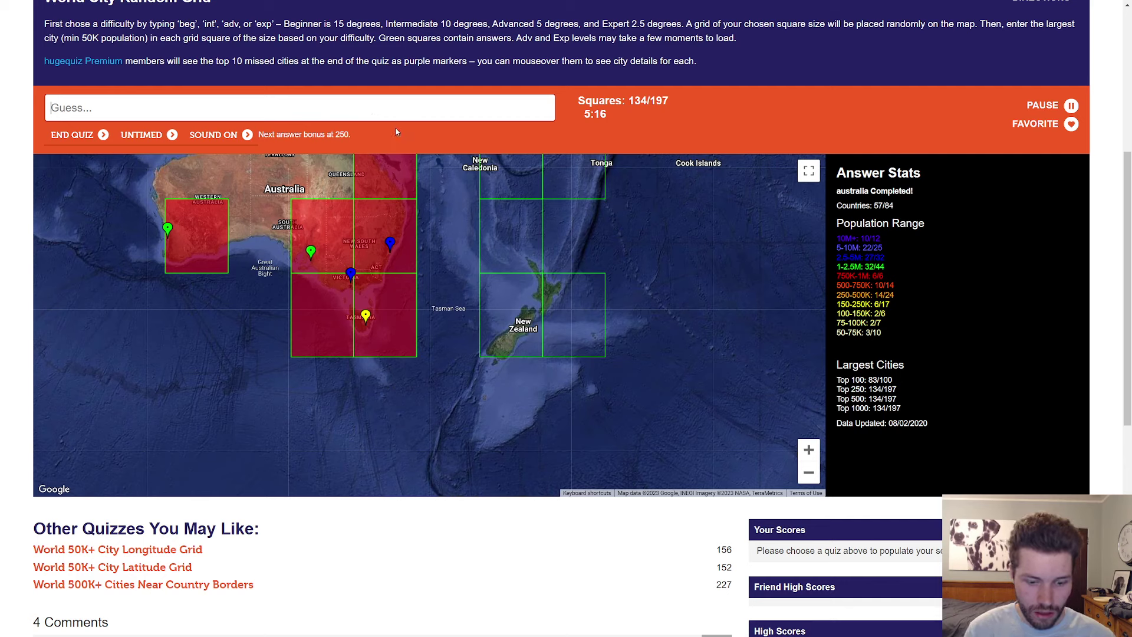
text(auckland)
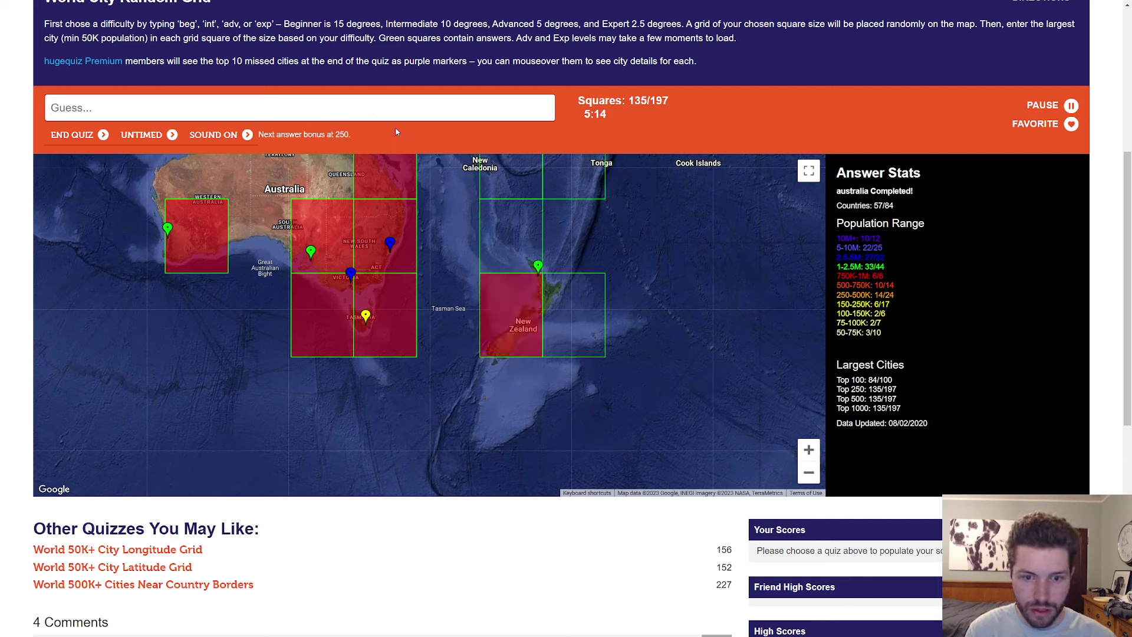
text(napie)
text(hami)
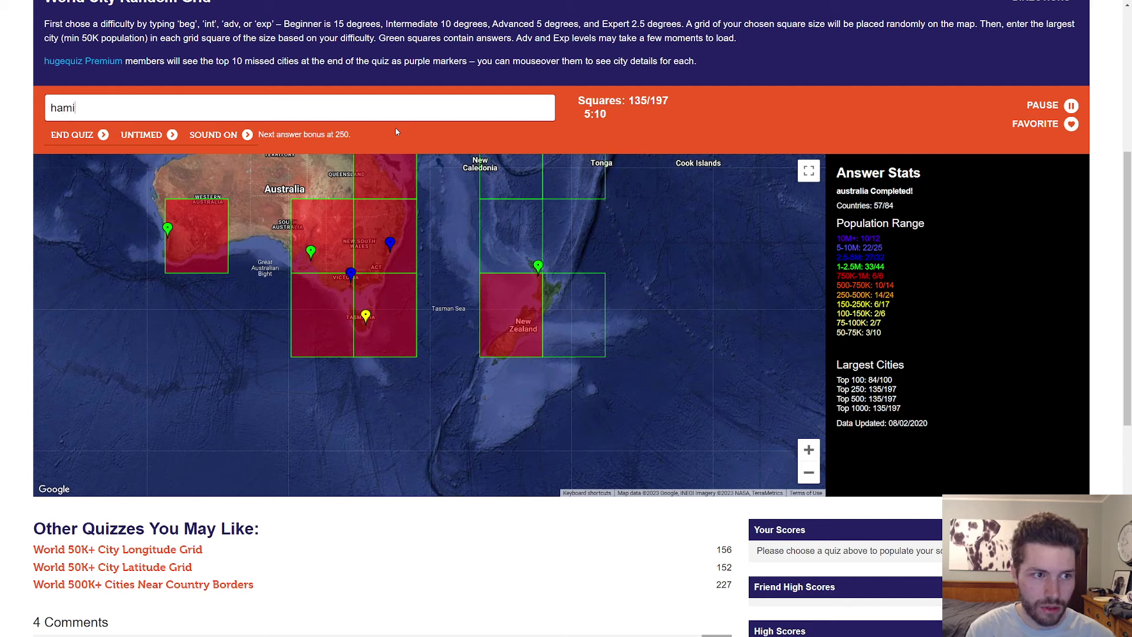
text(lto)
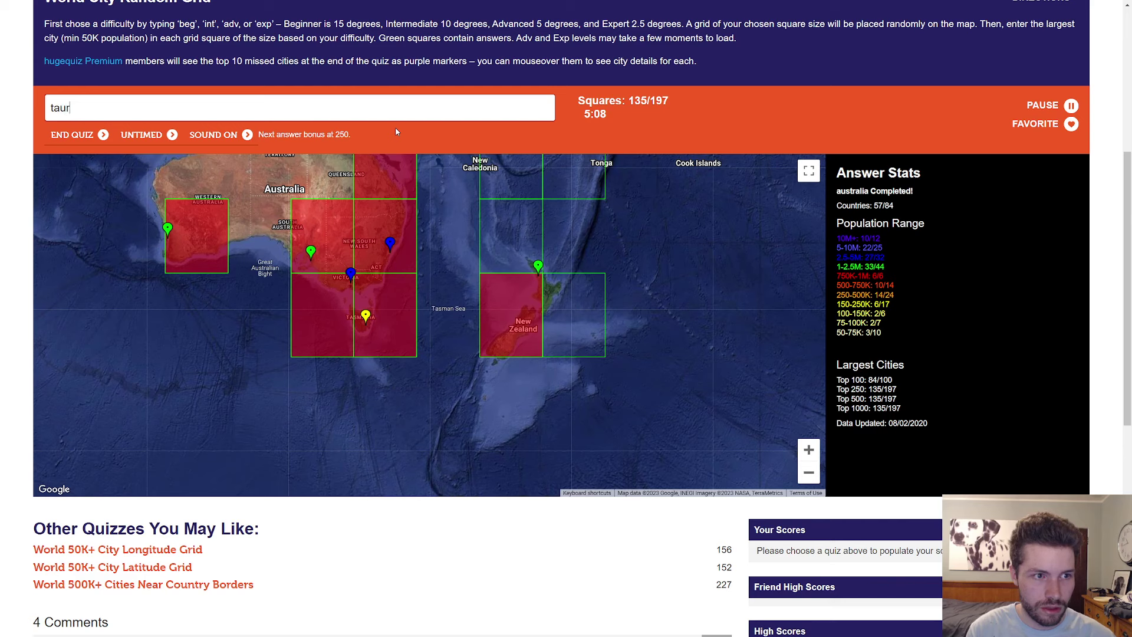
text(anga)
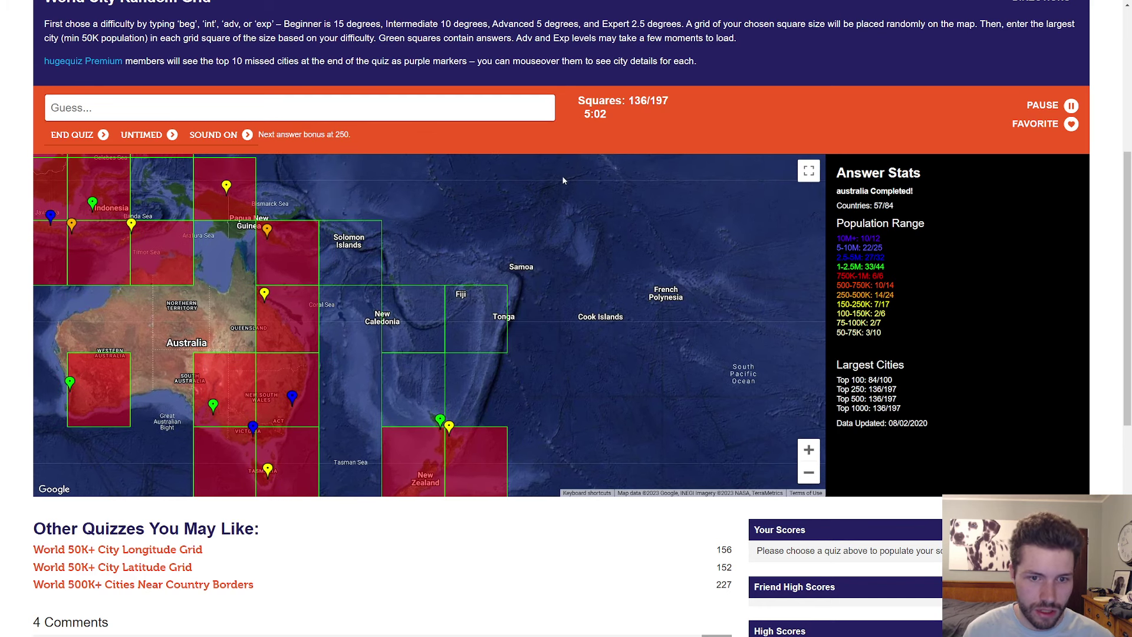
text(suv)
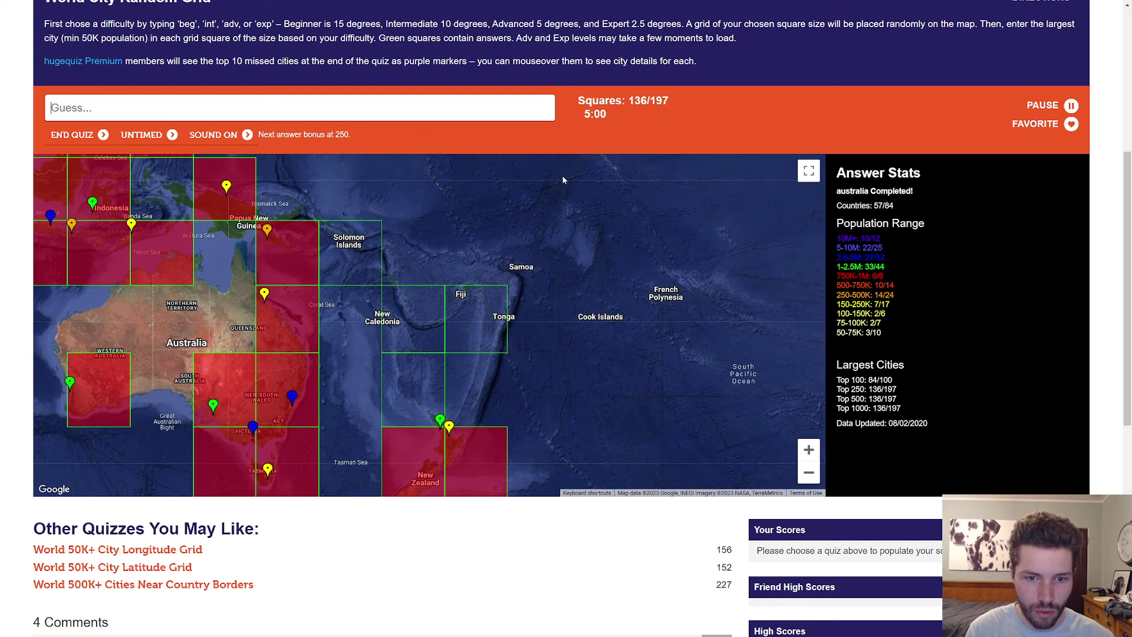
text(oflaut)
Step: Clear the failed Fiji guess, then claim Noumea and Honiara squares
key(BackSpace)
key(BackSpace)
key(BackSpace)
text(noumea)
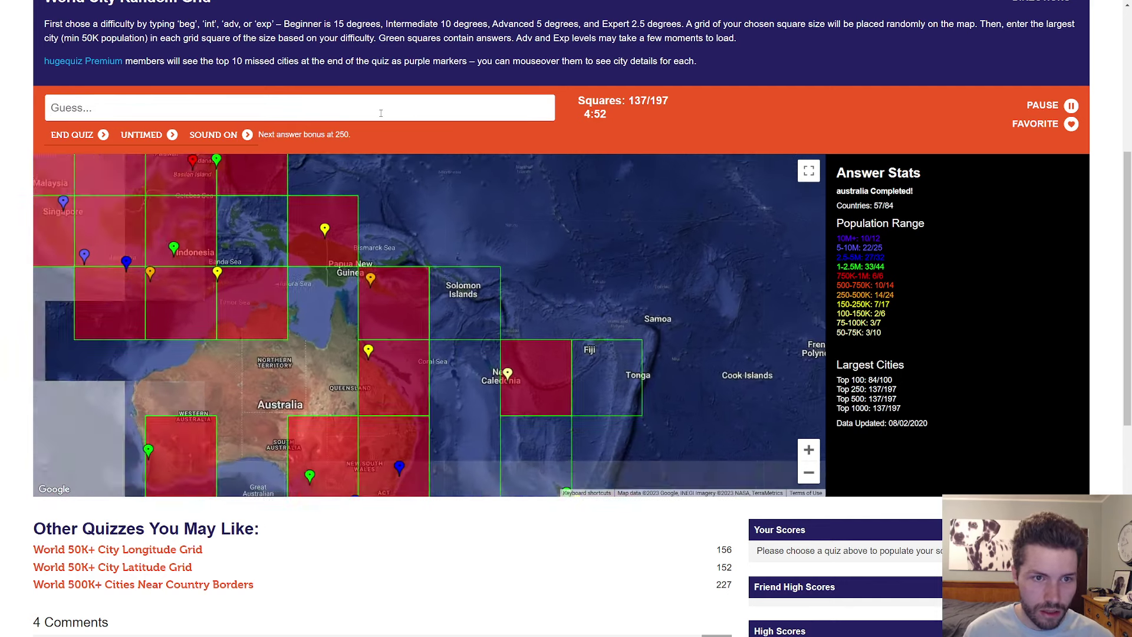
text(honiara)
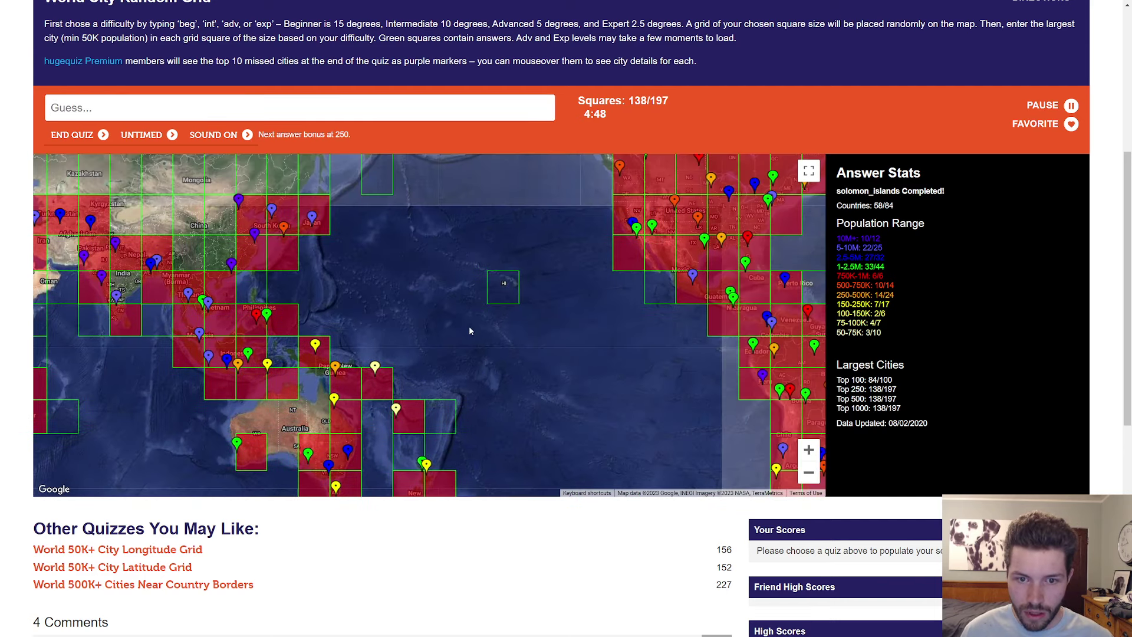
text(hono)
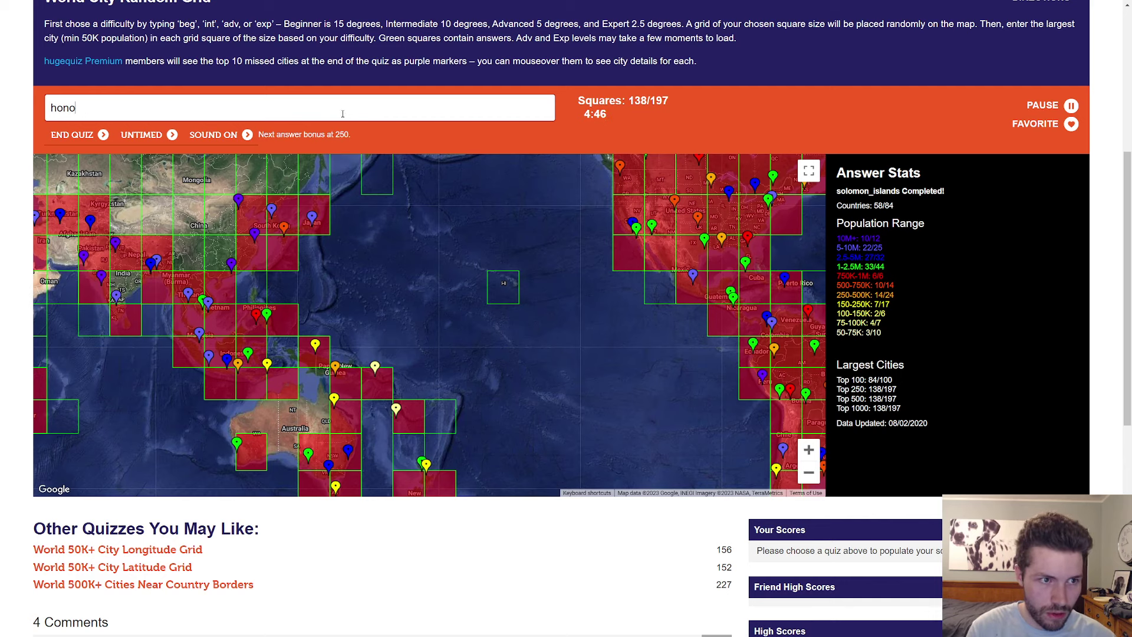
text(louluulu)
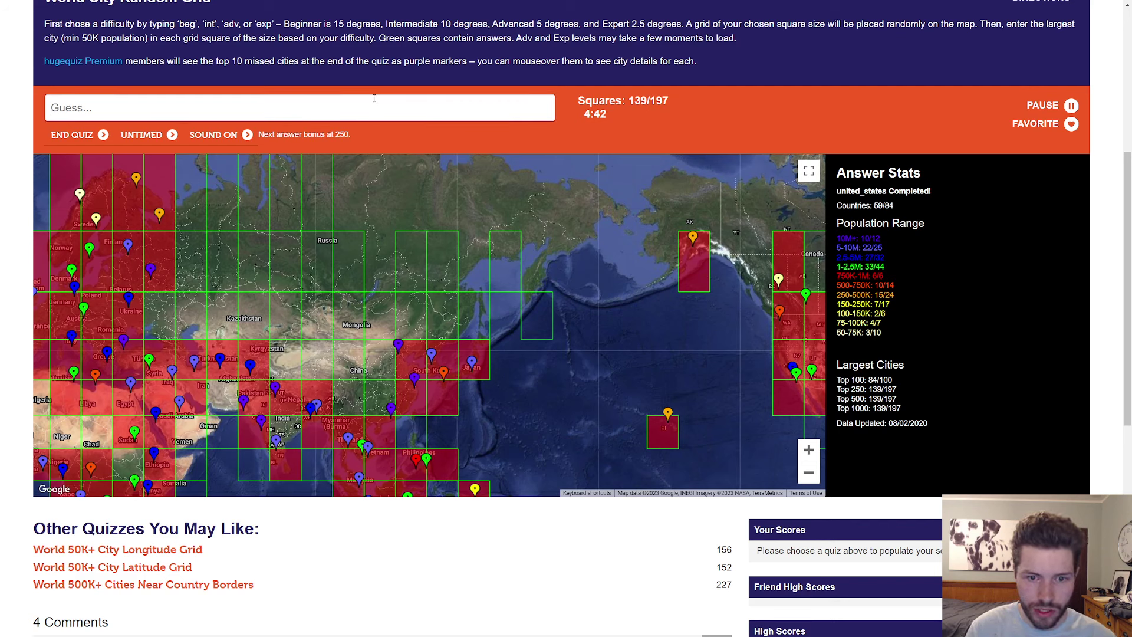
text(pepavlovskkamchatskiyy)
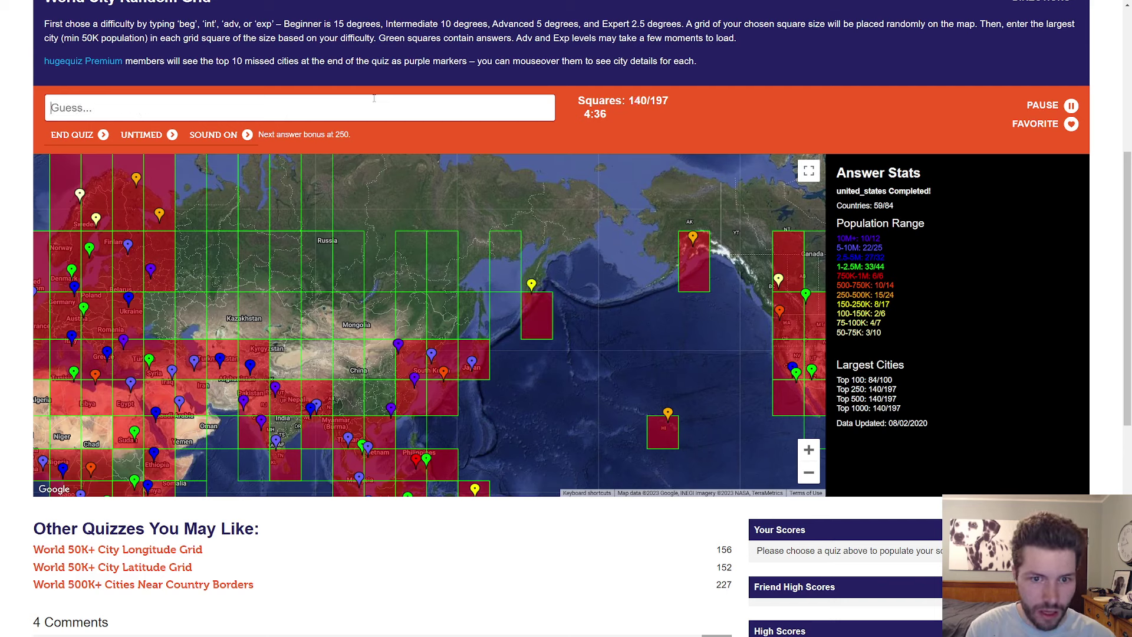
text(magadanyakutsk)
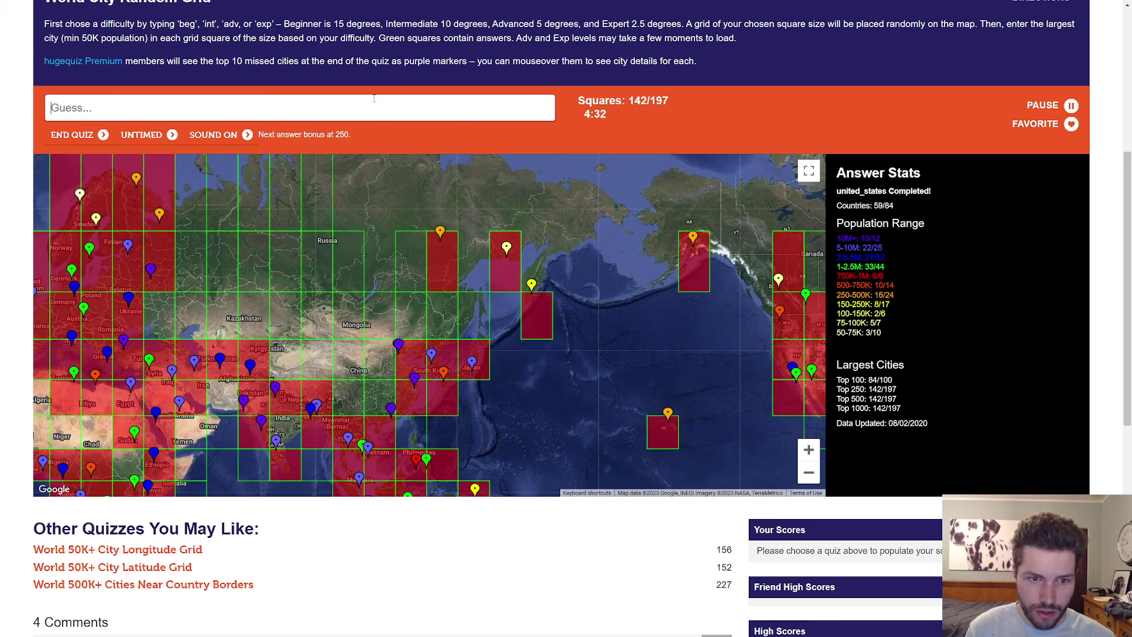
text(chita)
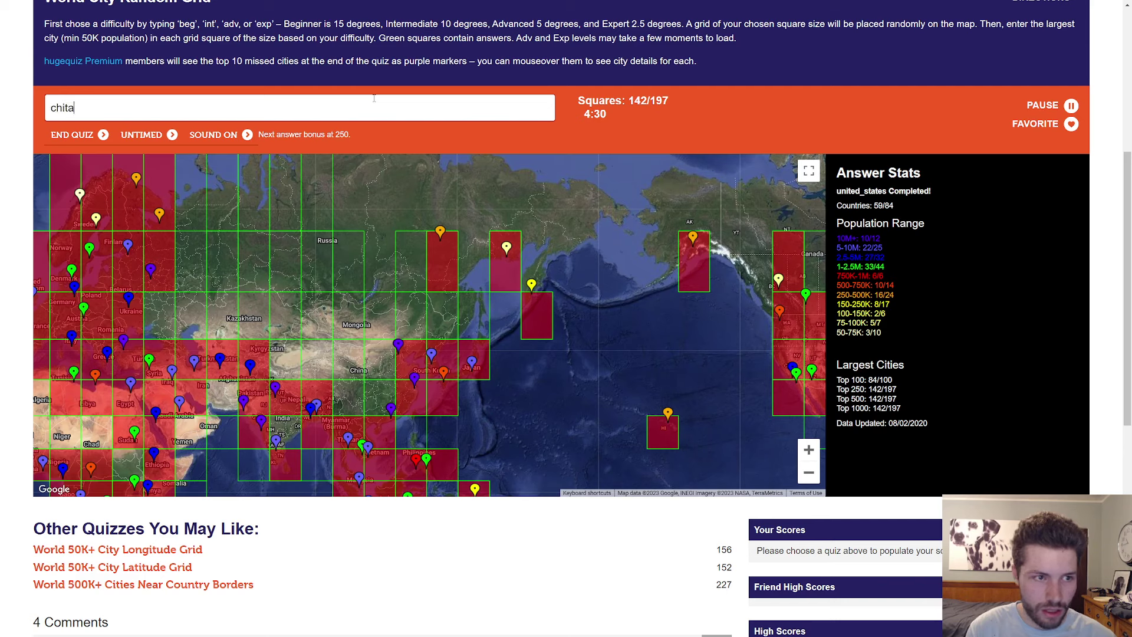
Step: Guess cities like Kyzyl around Mongolia and Kazakhstan until the counter reads 143 of 197
key(BackSpace)
key(BackSpace)
key(BackSpace)
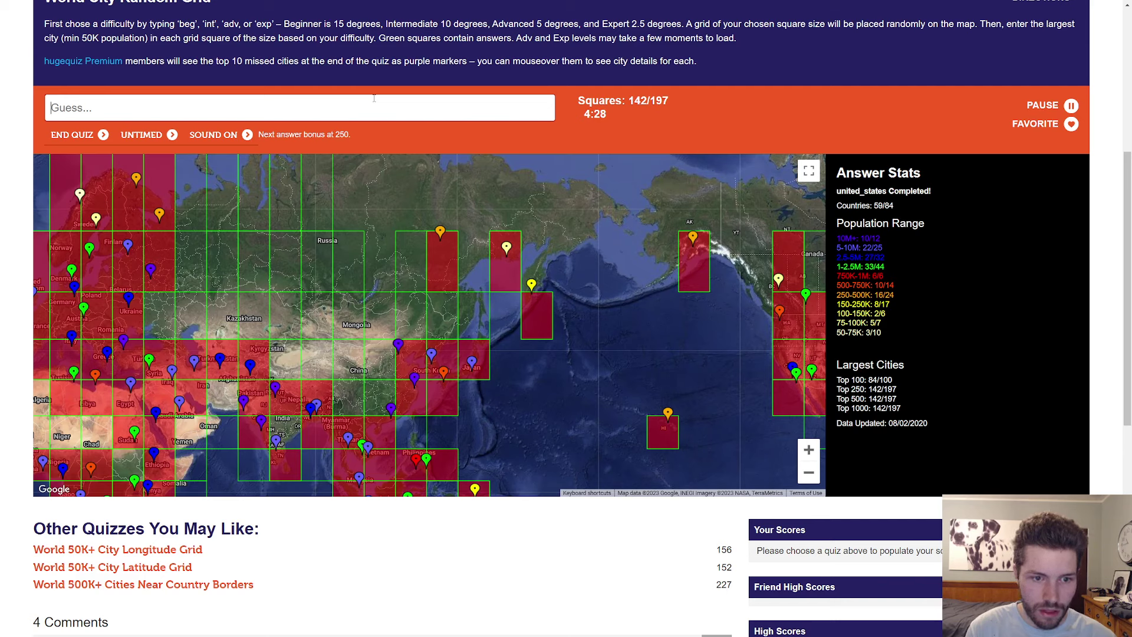
text(ulaanba)
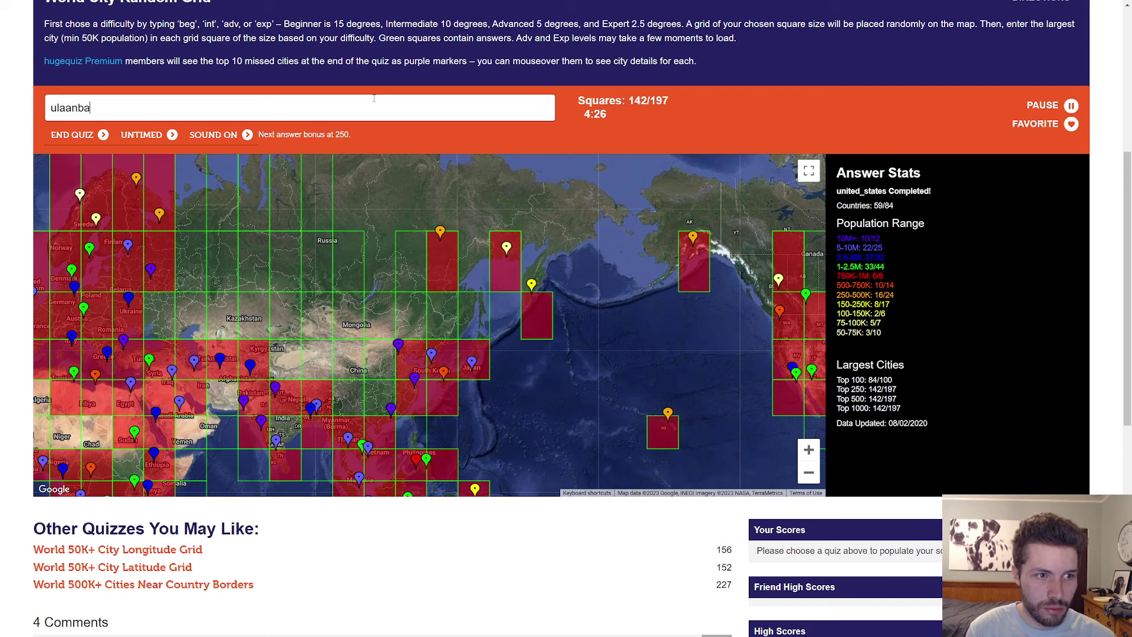
text(tar)
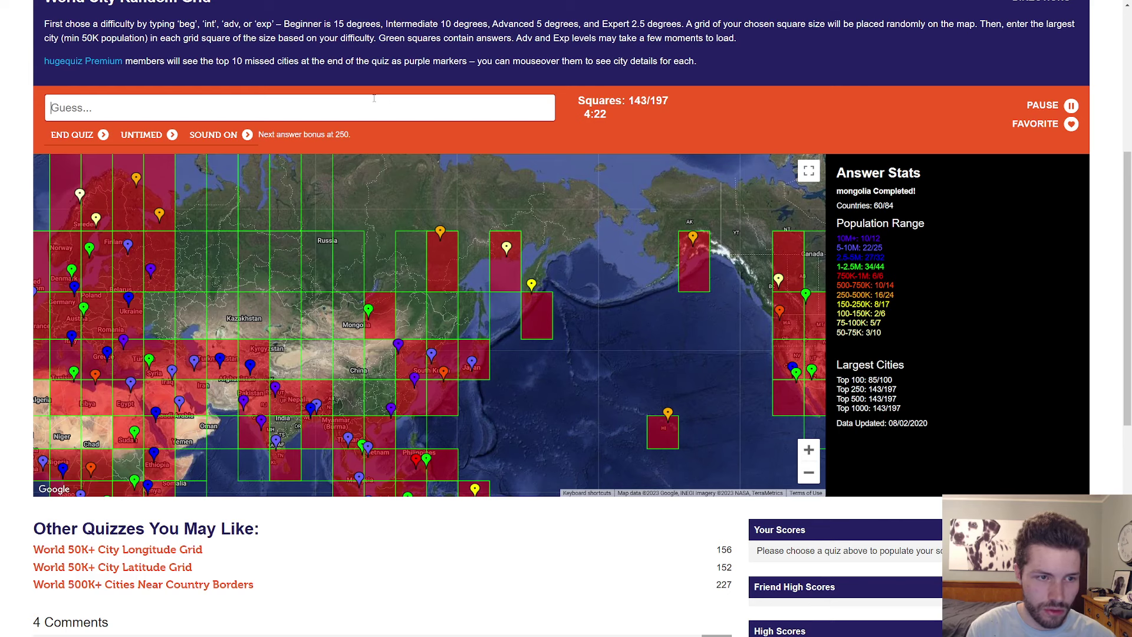
text(kyzyl)
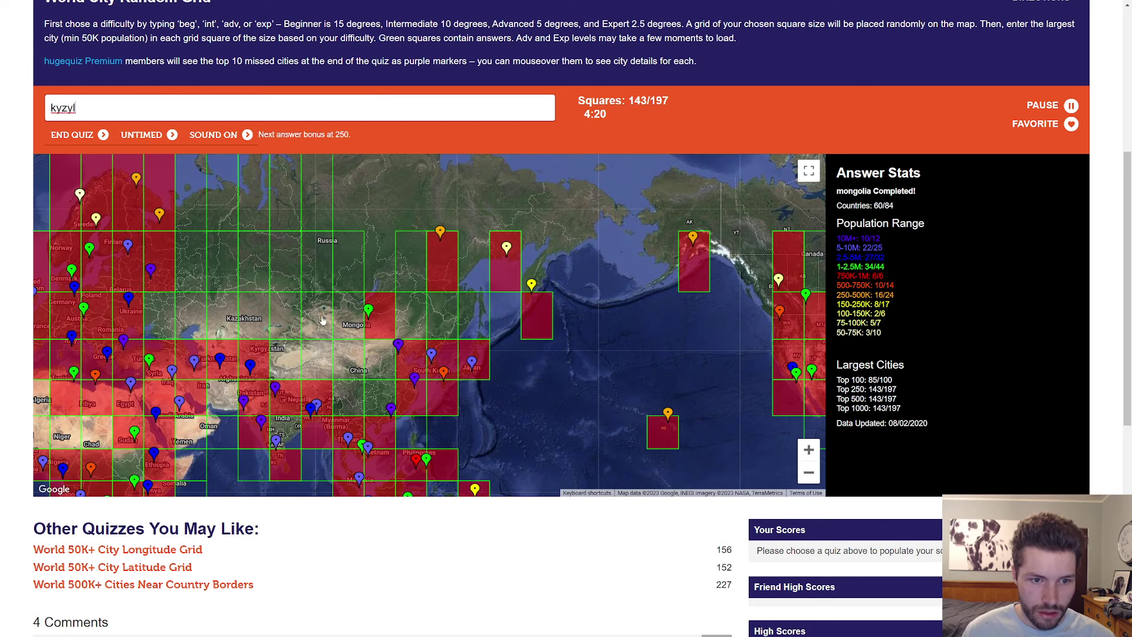
scroll(294, 301, up, 1)
Step: Pan over Mongolia and Siberia and guess Irkutsk and Bratsk, discarding rejected tries
key(BackSpace)
key(BackSpace)
key(BackSpace)
text(erdenet)
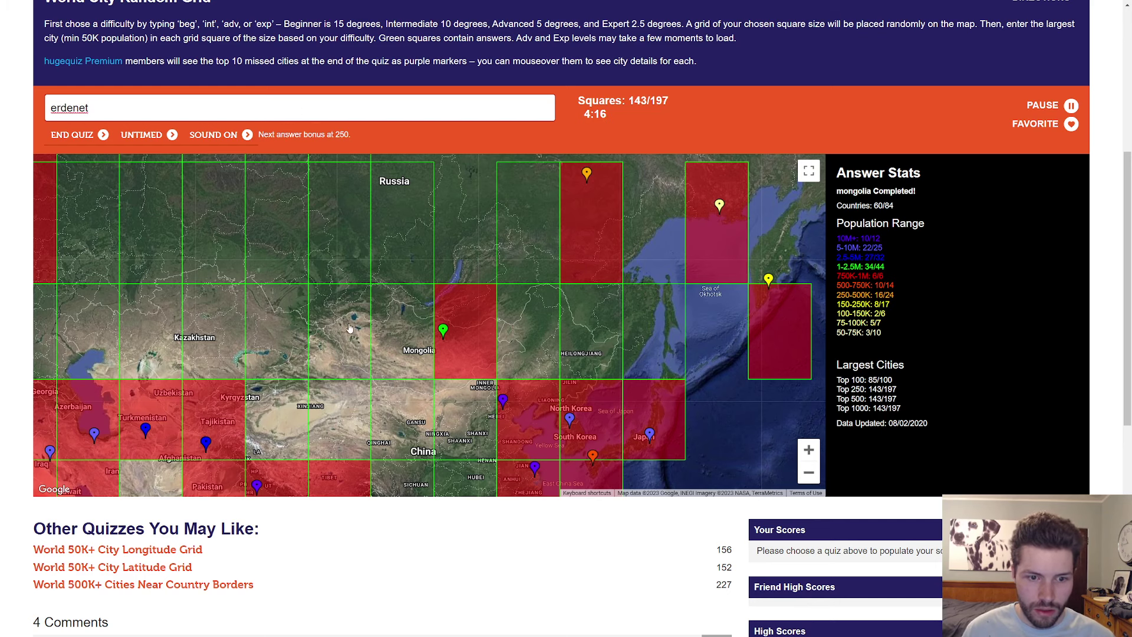
drag(405, 267, 462, 322)
drag(88, 108, 30, 124)
key(BackSpace)
text(rkutskkrasnoyarsk)
drag(345, 347, 423, 342)
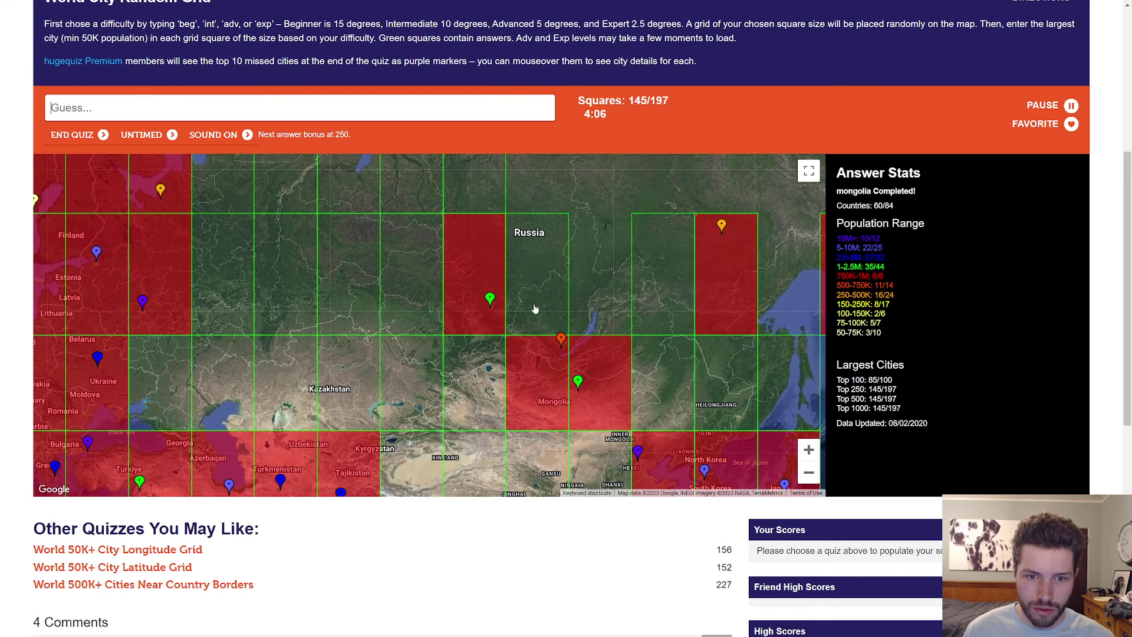
text(bratsk)
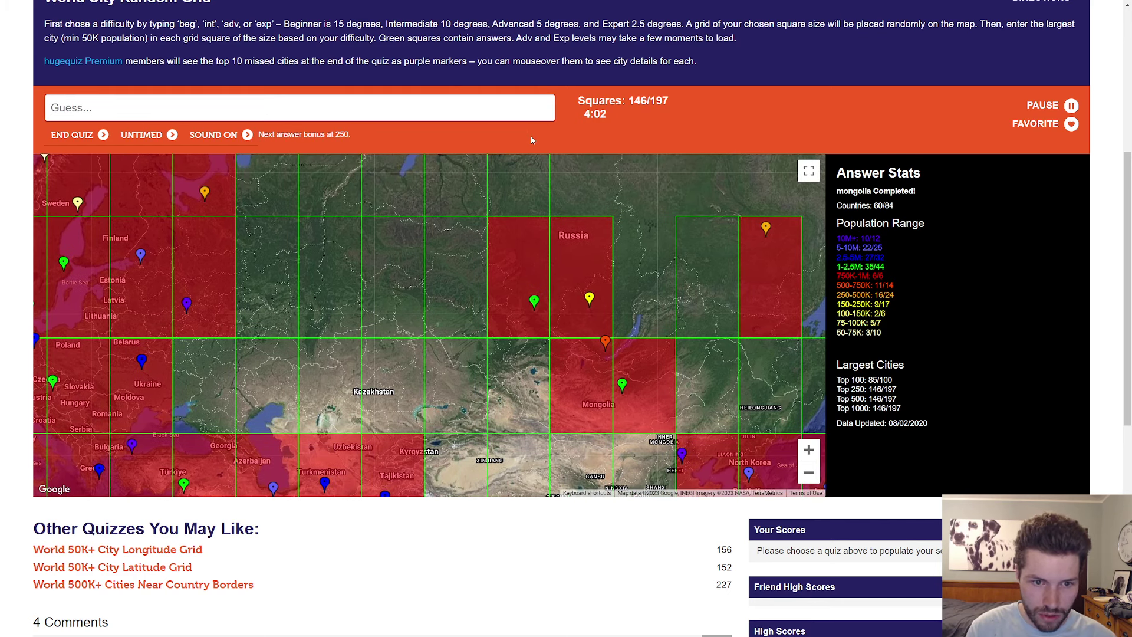
text(novosibirsk)
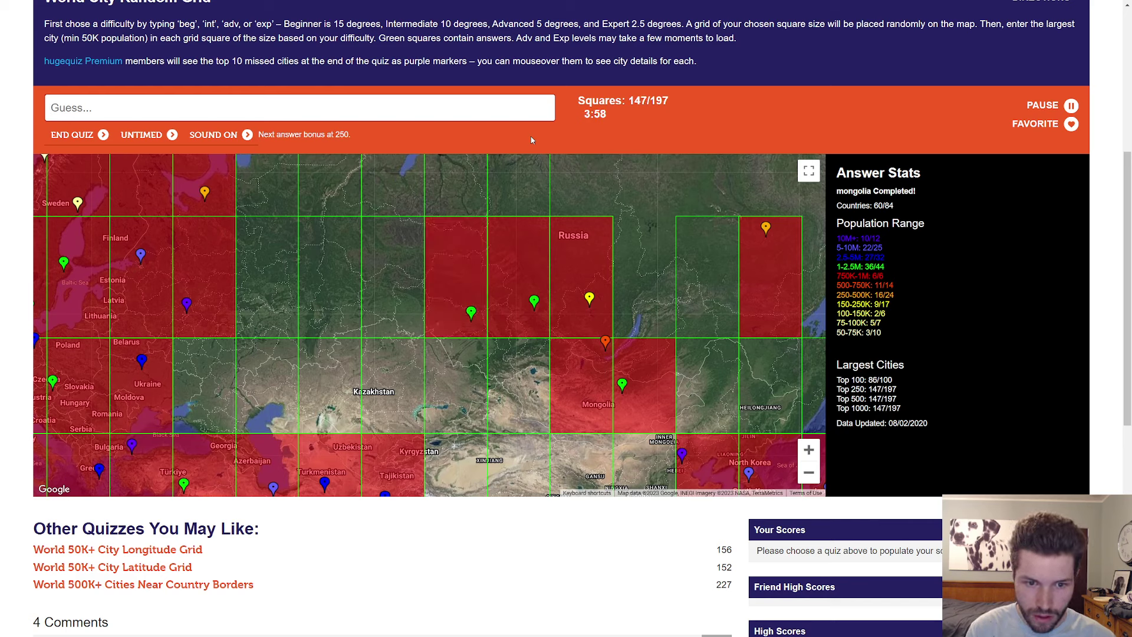
text(astanaalmaty)
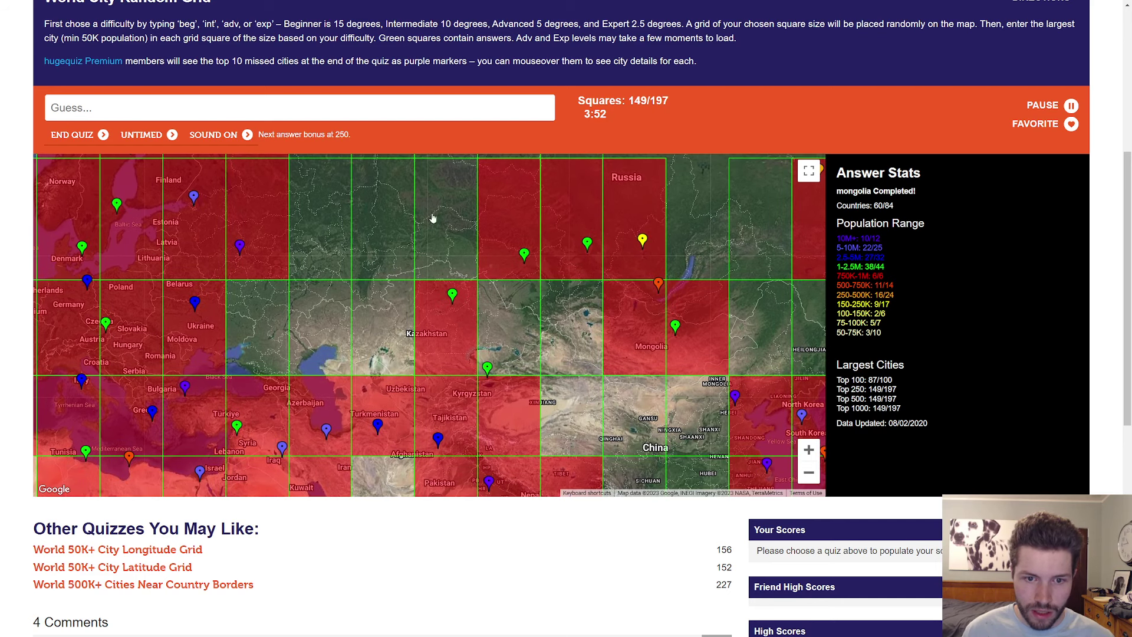
Step: Guess Novosibirsk, Yekaterinburg and Kazakh cities for western Siberian squares, clearing misses
click(305, 113)
text(gormoal)
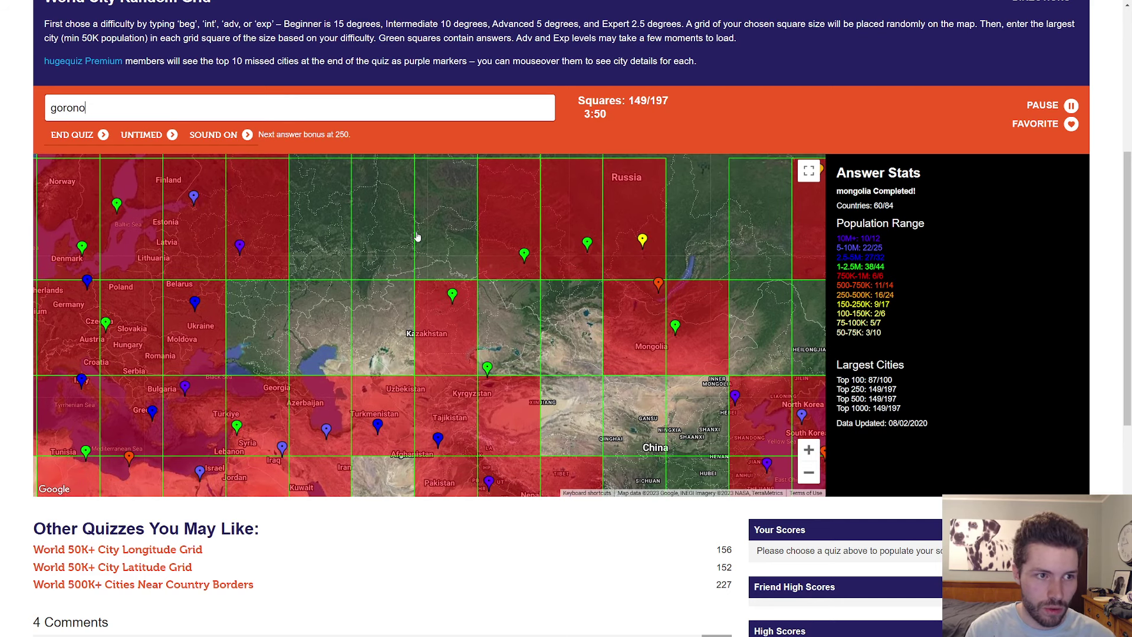
key(BackSpace)
key(BackSpace)
key(BackSpace)
text(noaltaysk)
key(BackSpace)
key(BackSpace)
key(BackSpace)
key(BackSpace)
key(BackSpace)
key(BackSpace)
text(tyume)
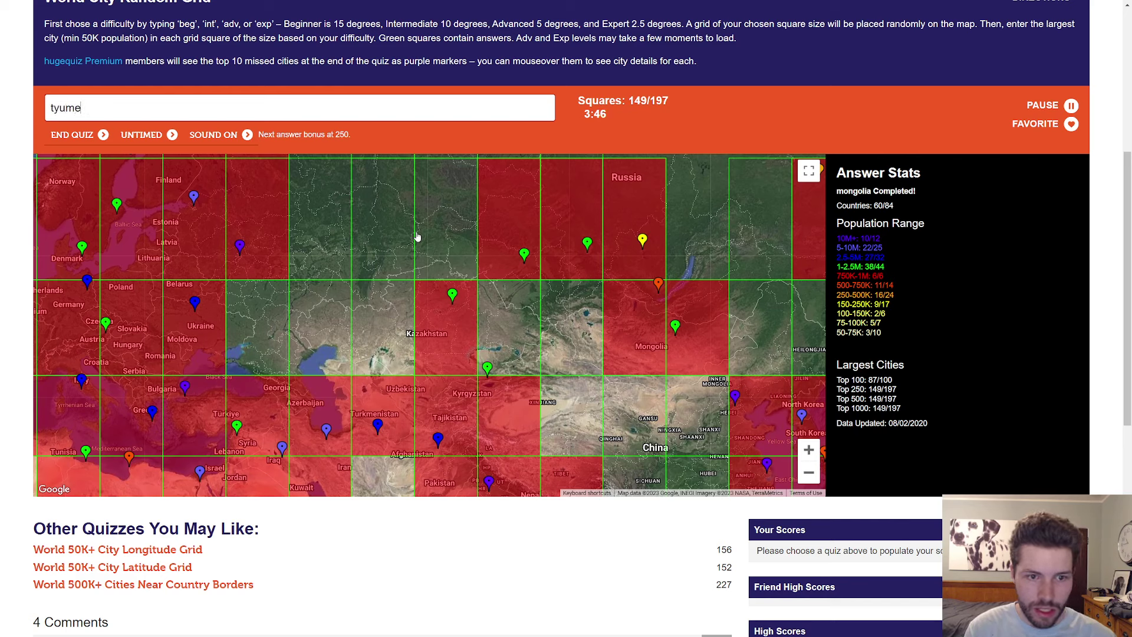
text(nyekaterinburgperm)
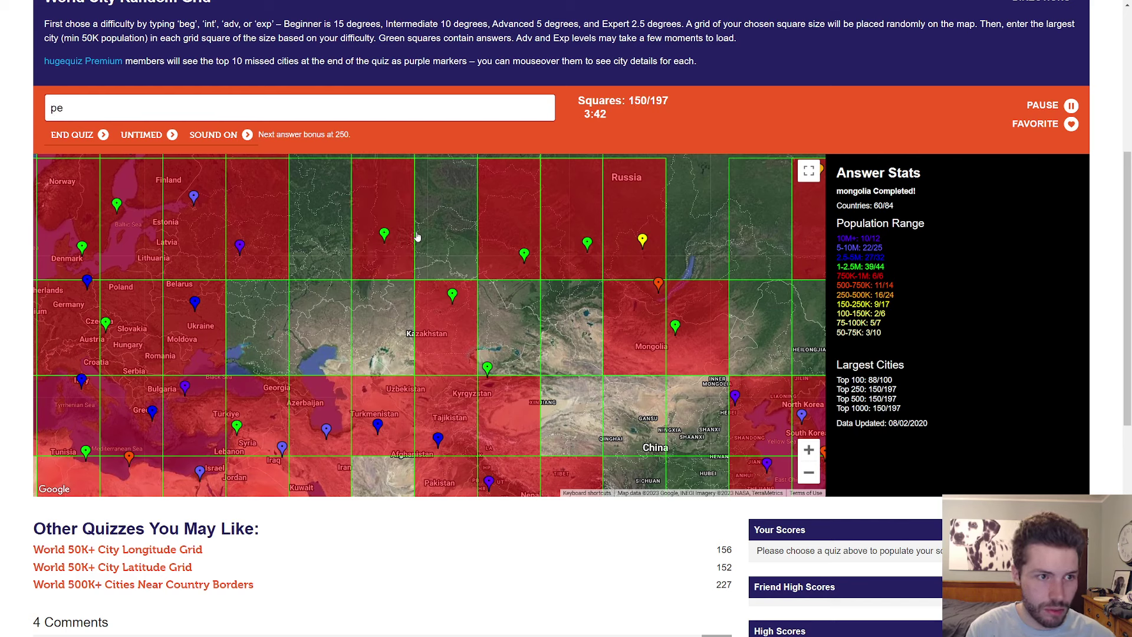
key(BackSpace)
key(BackSpace)
text(kirov)
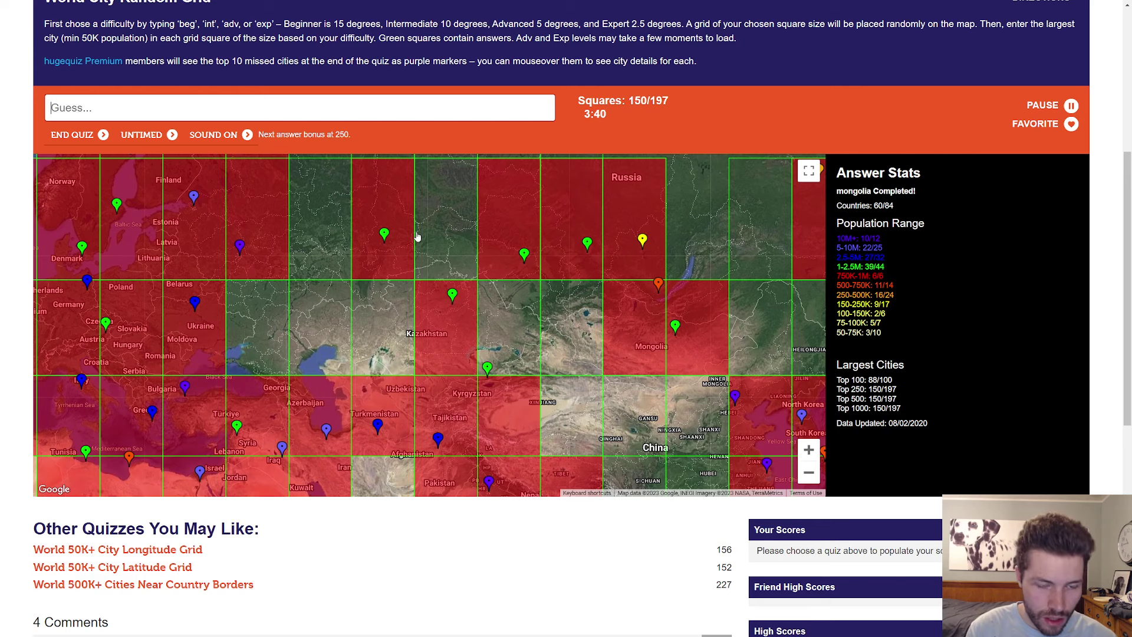
text(ufa)
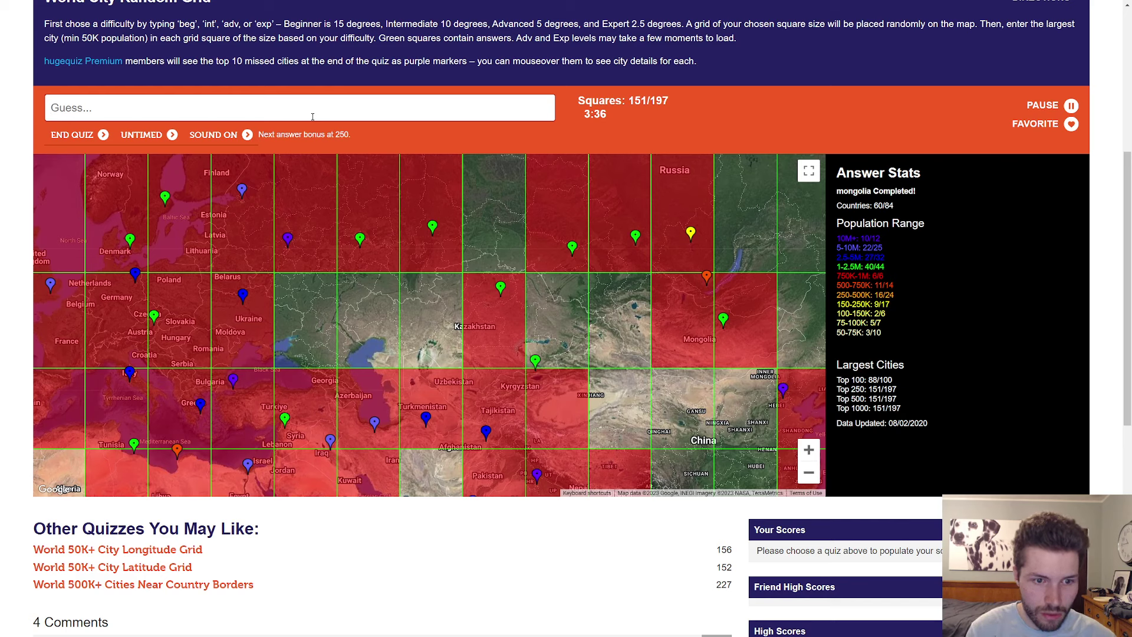
text(orenbur)
key(BackSpace)
key(BackSpace)
key(BackSpace)
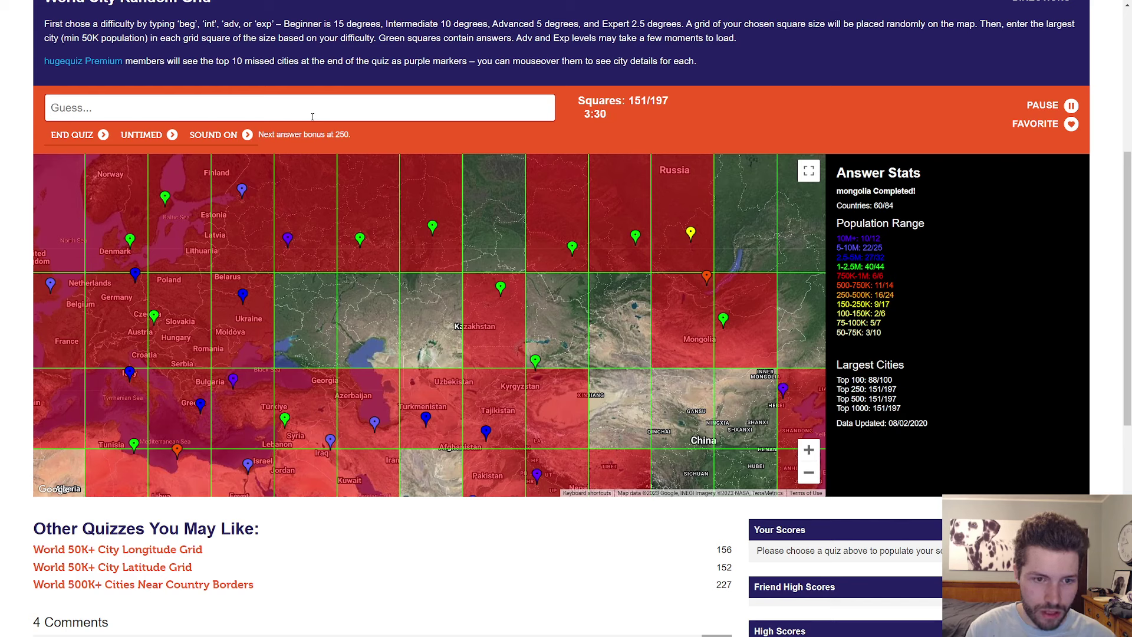
text(samara)
Step: Pan to northern Russia and guess Salekhard, Noyabrsk and Omsk, erasing misspelled tries
drag(381, 337, 301, 313)
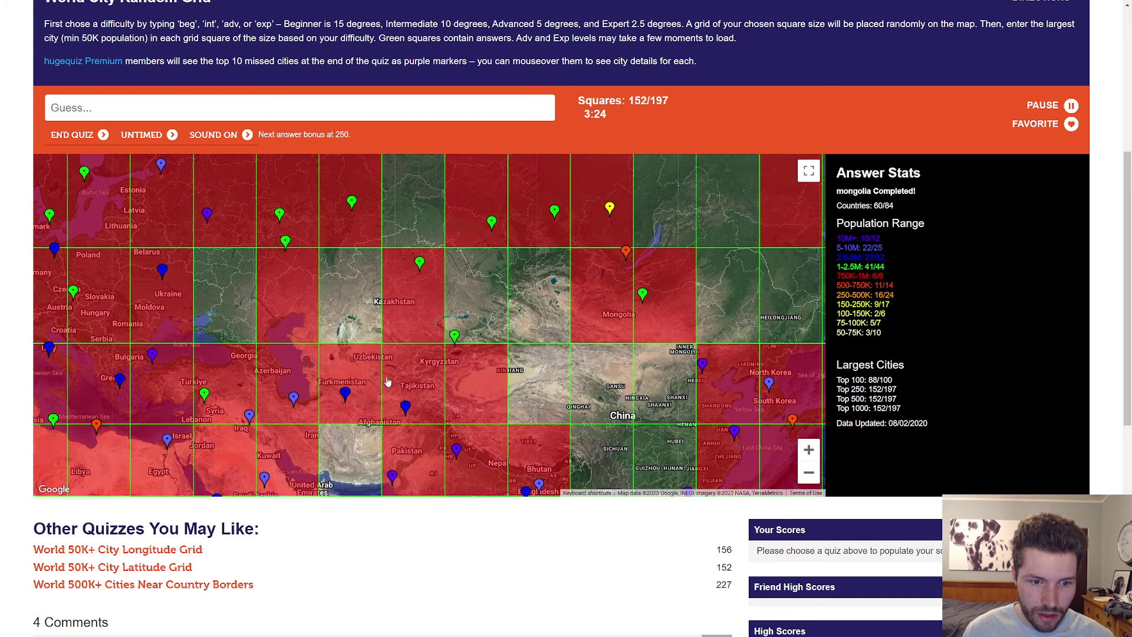
scroll(389, 383, down, 1)
scroll(403, 281, up, 1)
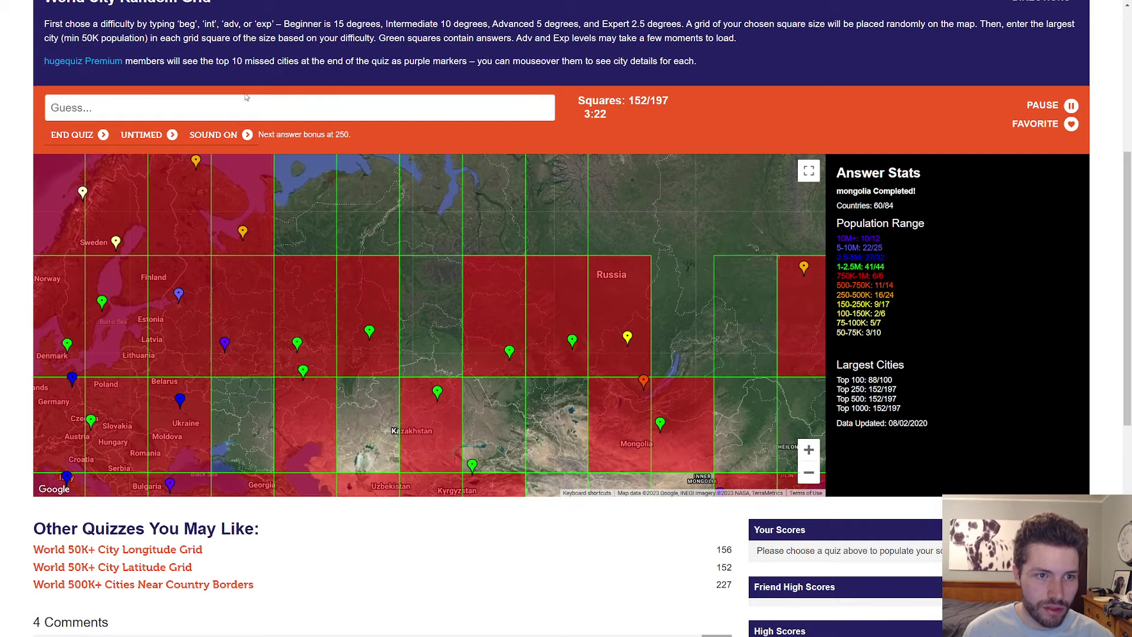
text(vorkutasalekhard)
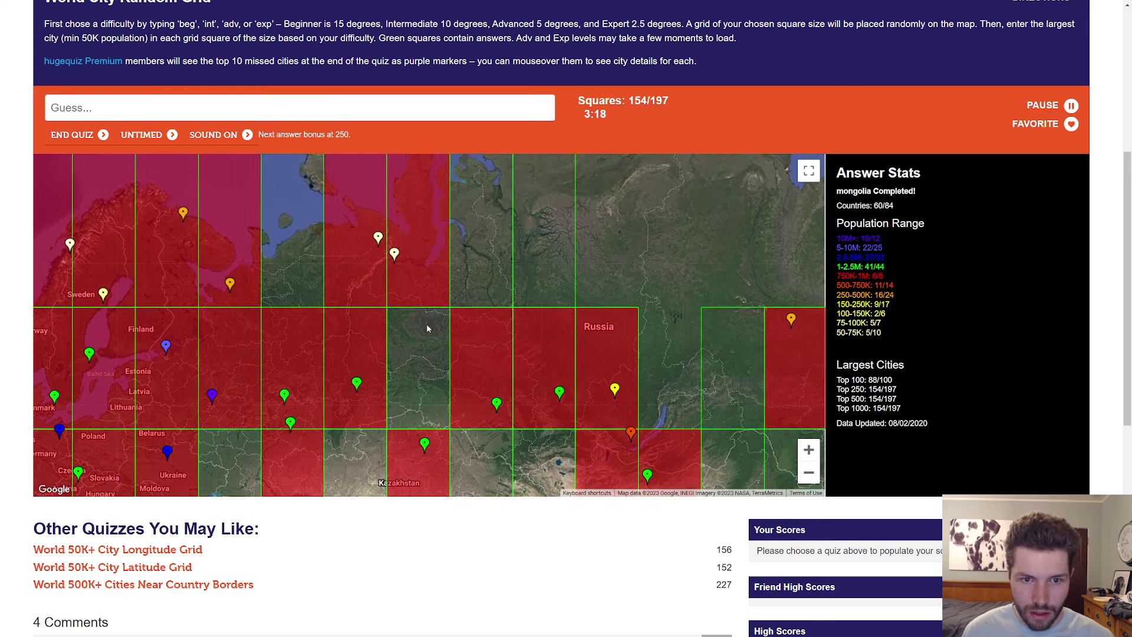
drag(416, 212, 383, 329)
text(norilsk)
text(no)
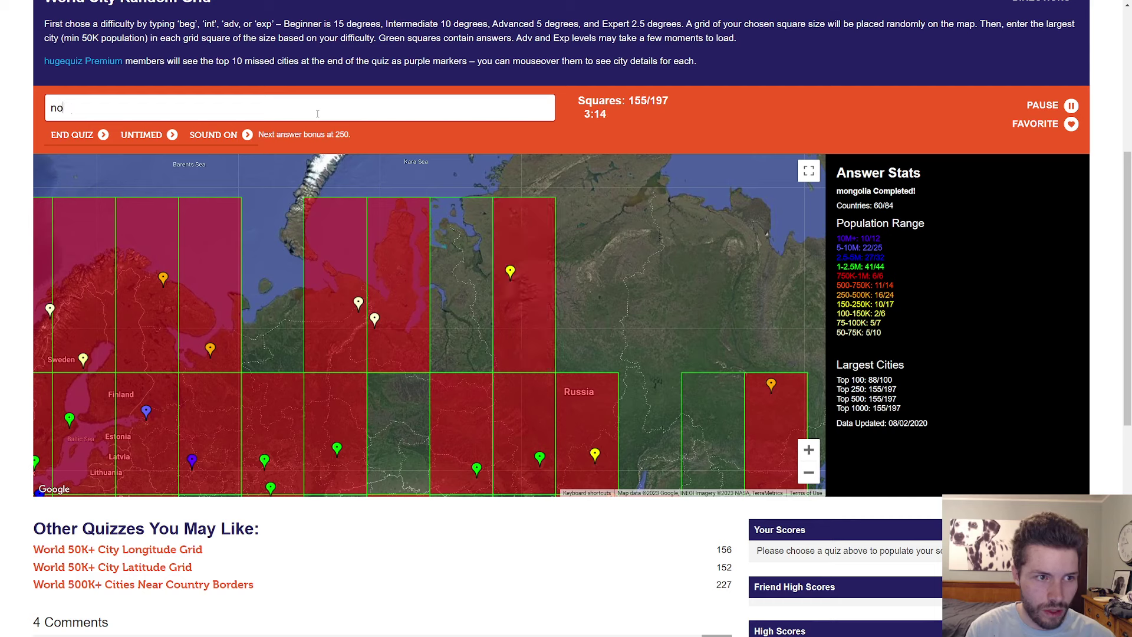
text(yabrs)
key(BackSpace)
key(BackSpace)
key(BackSpace)
text(noyabrsk)
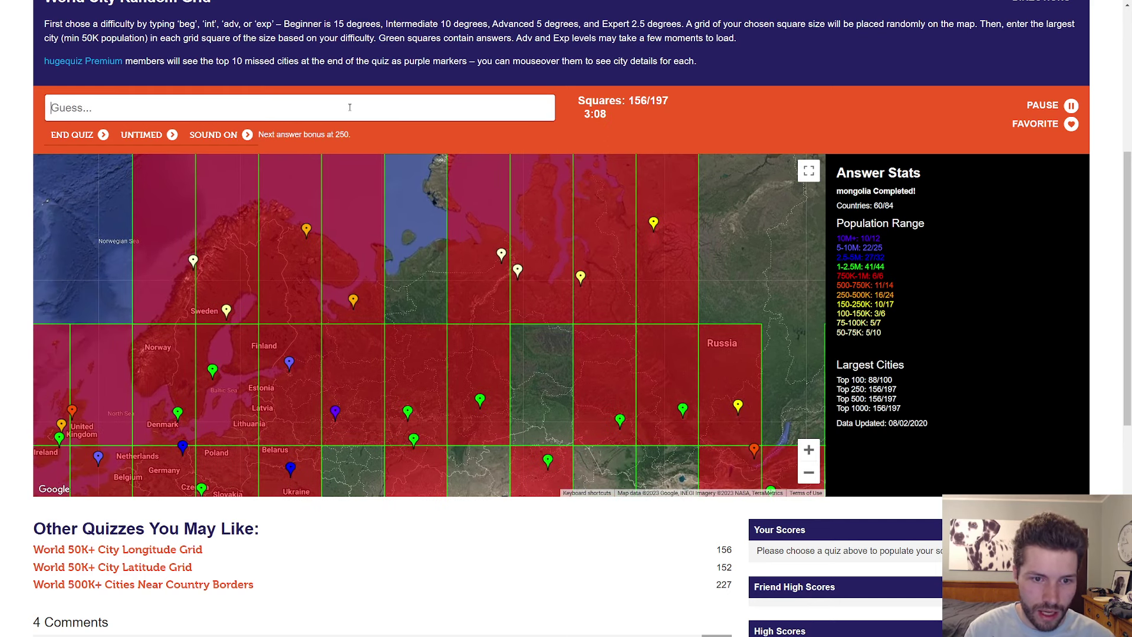
text(karyama)
key(BackSpace)
key(BackSpace)
key(BackSpace)
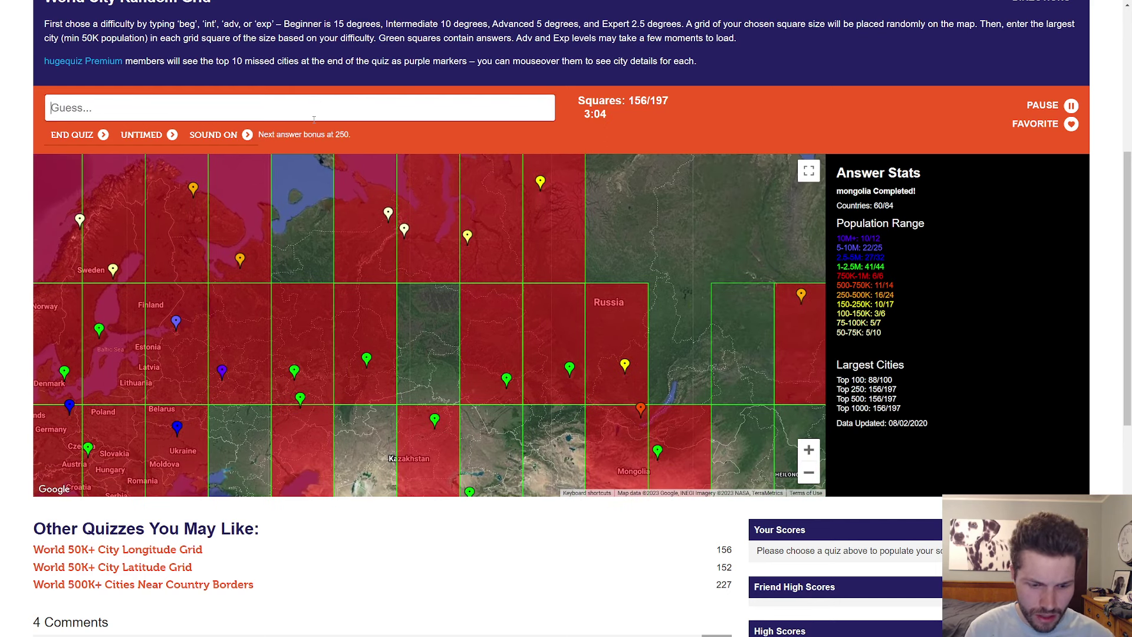
text(surgut)
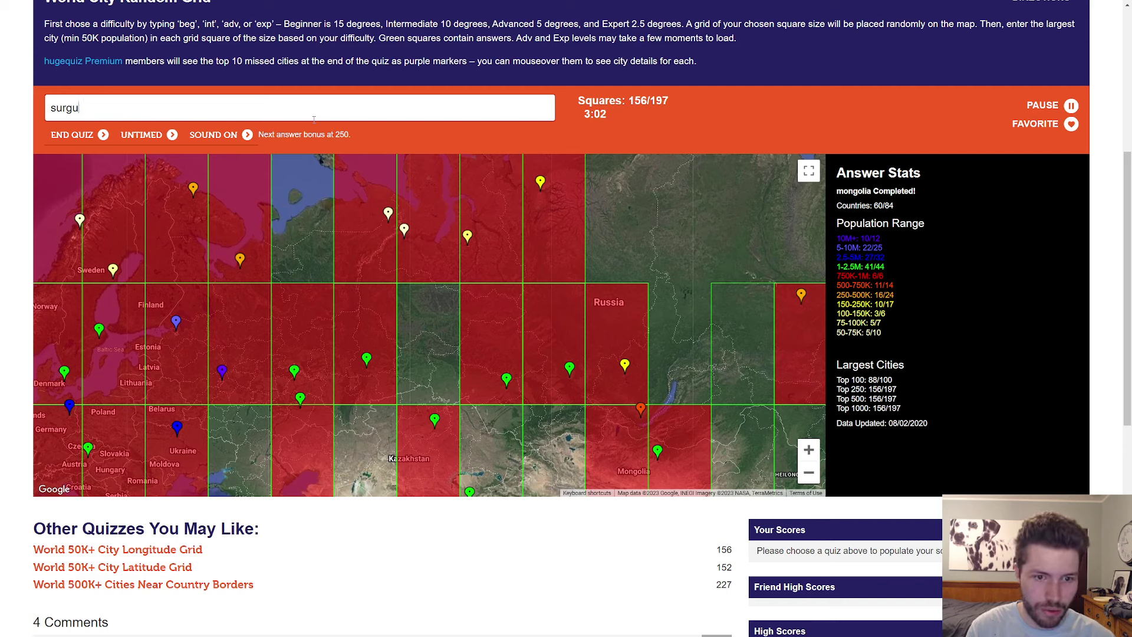
Step: Clear rejected guesses, then center China and claim the Wuhan square
key(BackSpace)
key(BackSpace)
key(BackSpace)
text(nizhnevar)
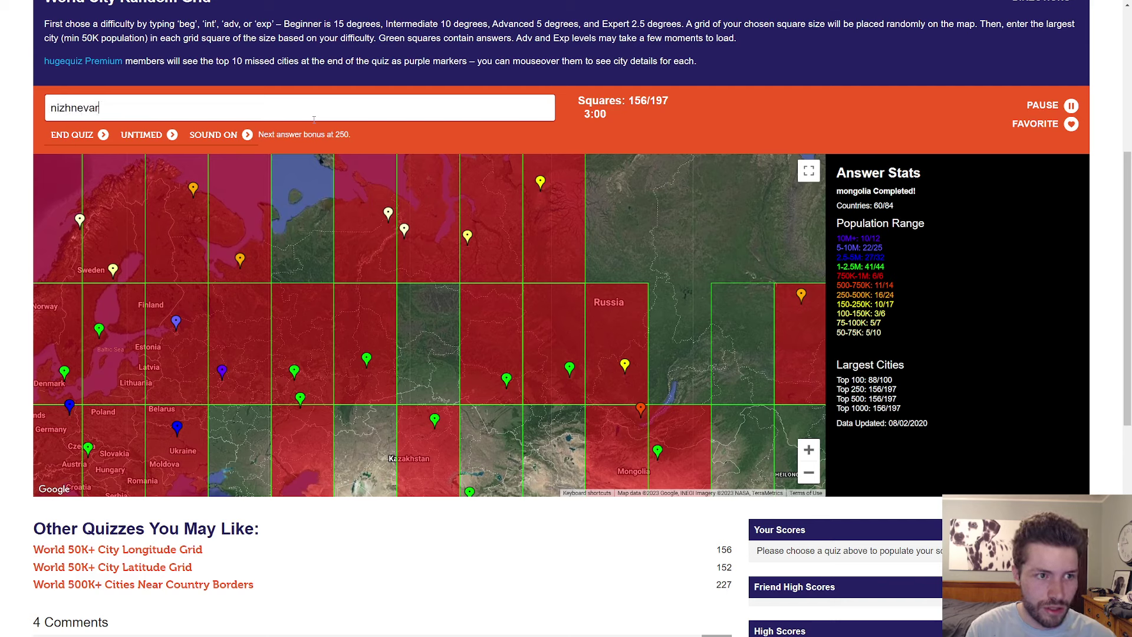
text(tovs)
key(BackSpace)
key(BackSpace)
key(BackSpace)
text(omsk)
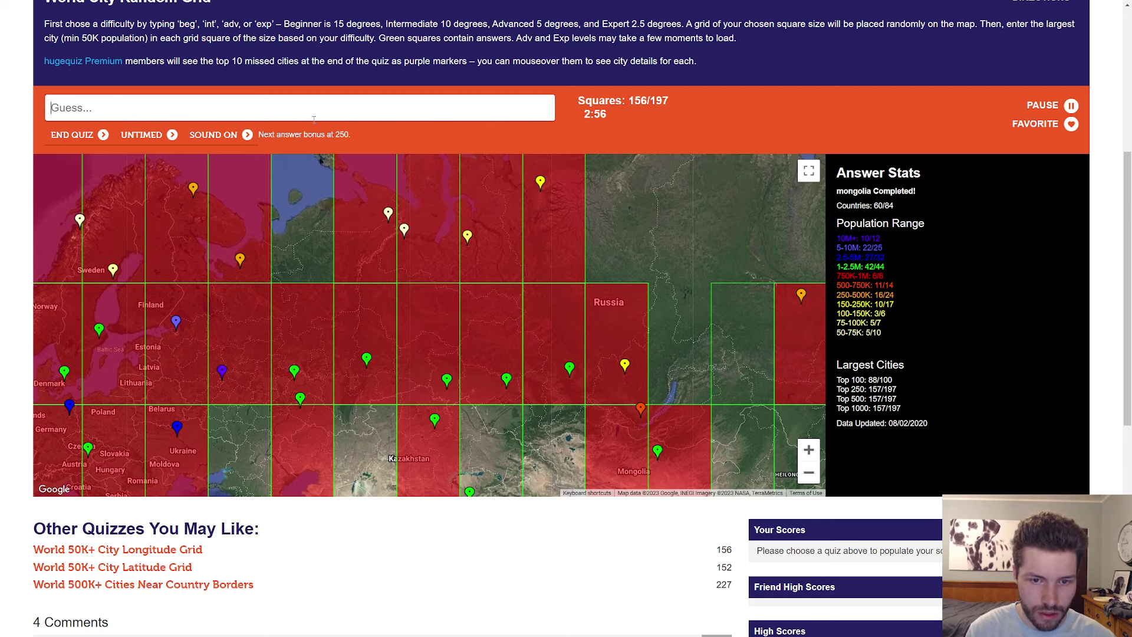
scroll(544, 299, down, 3)
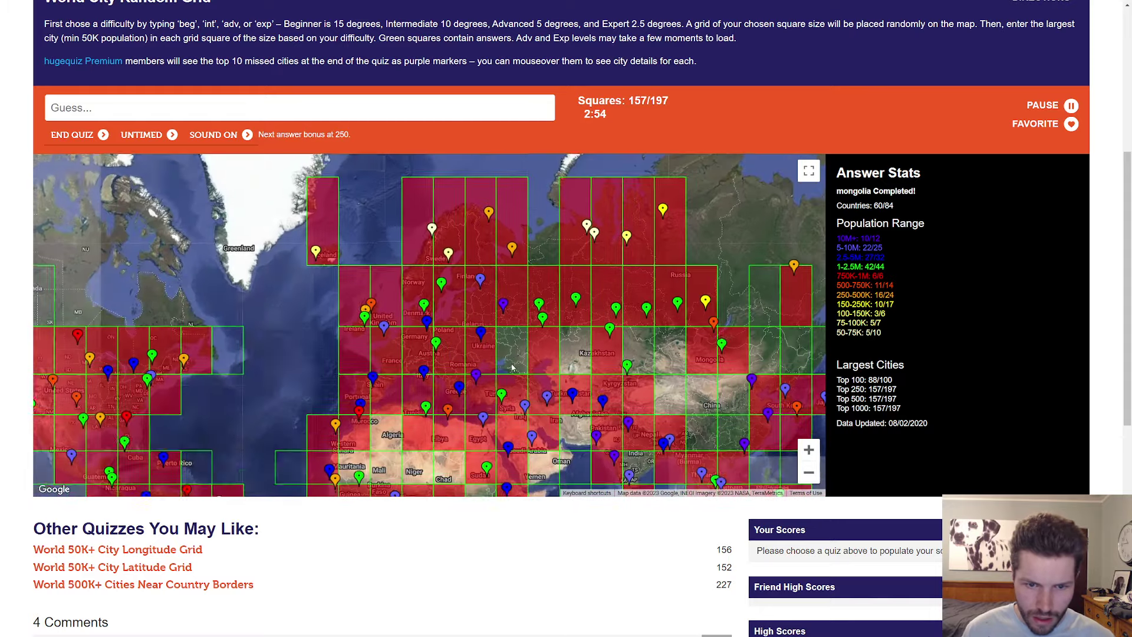
scroll(534, 281, up, 2)
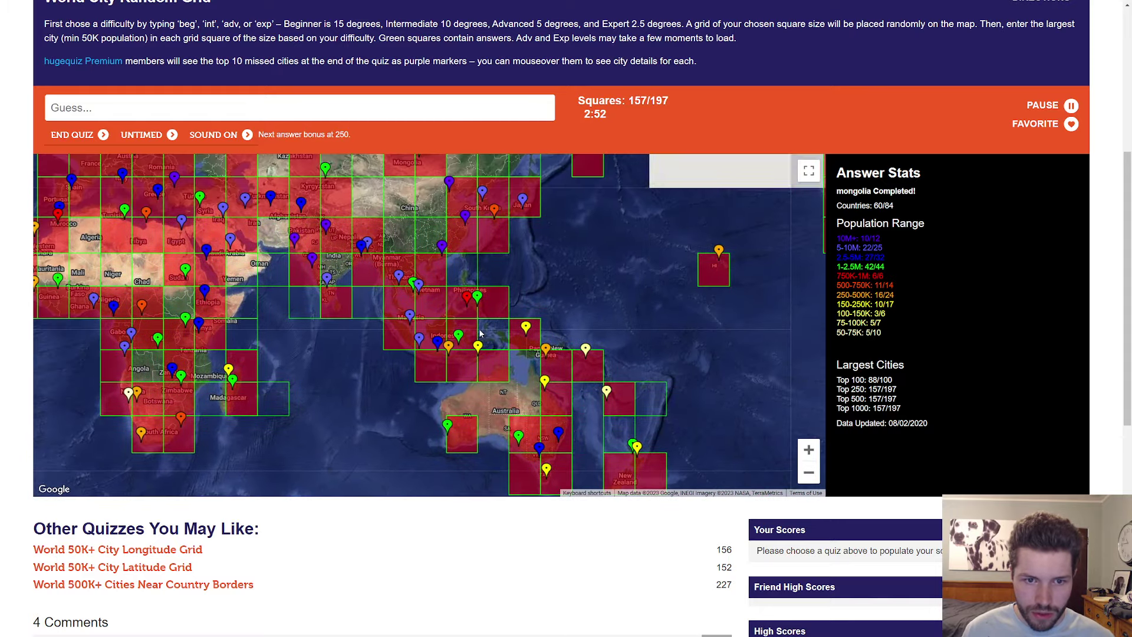
drag(501, 264, 470, 361)
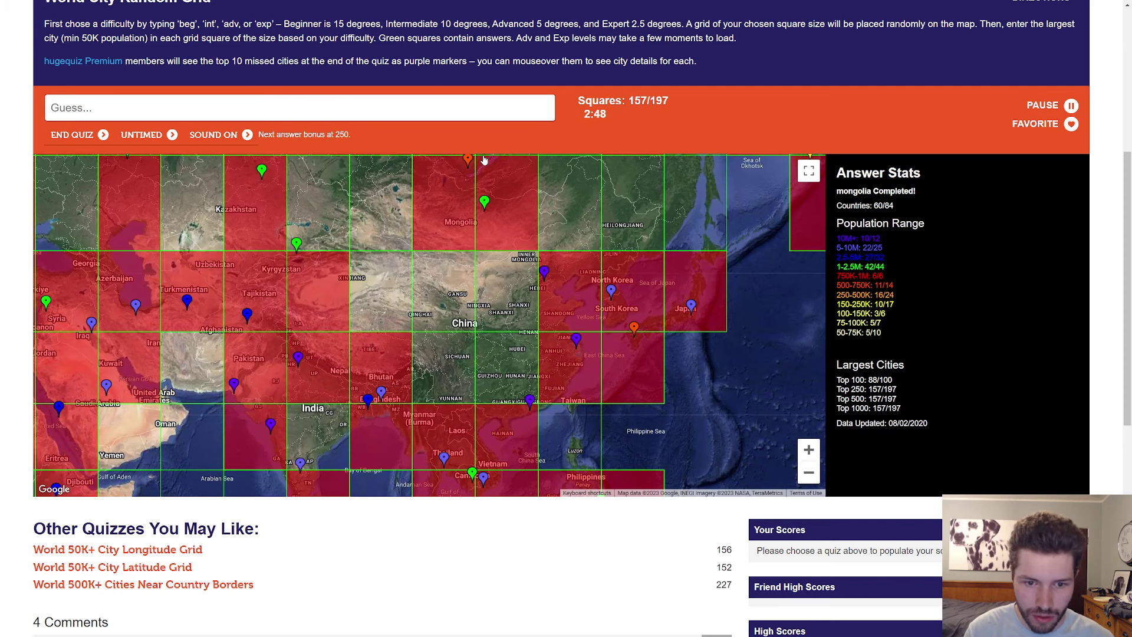
text(wuhan)
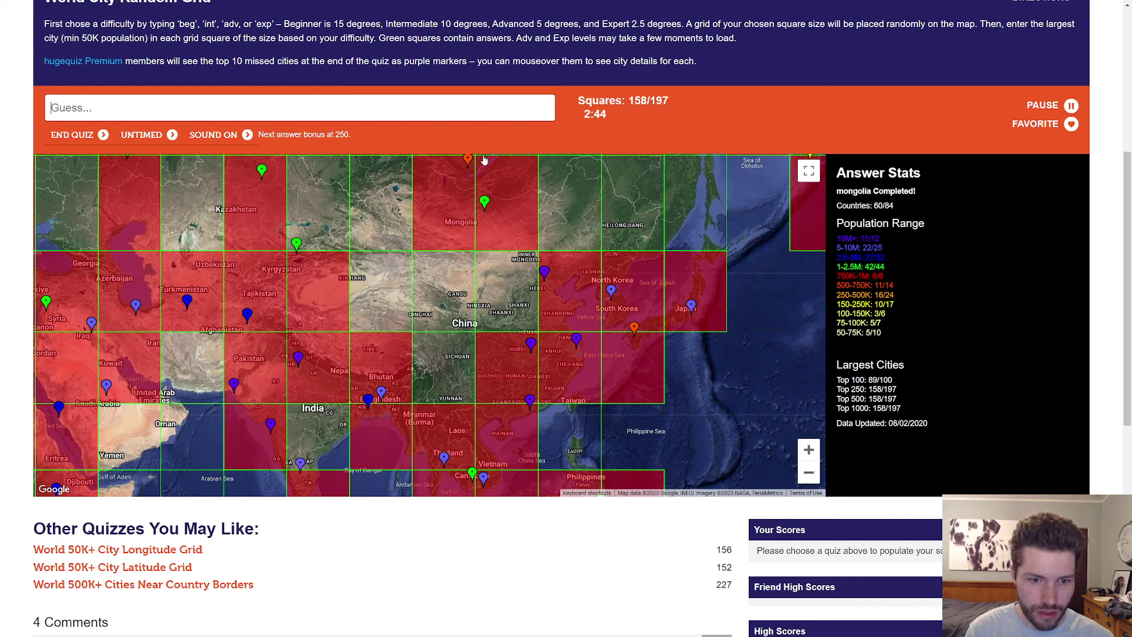
text(che)
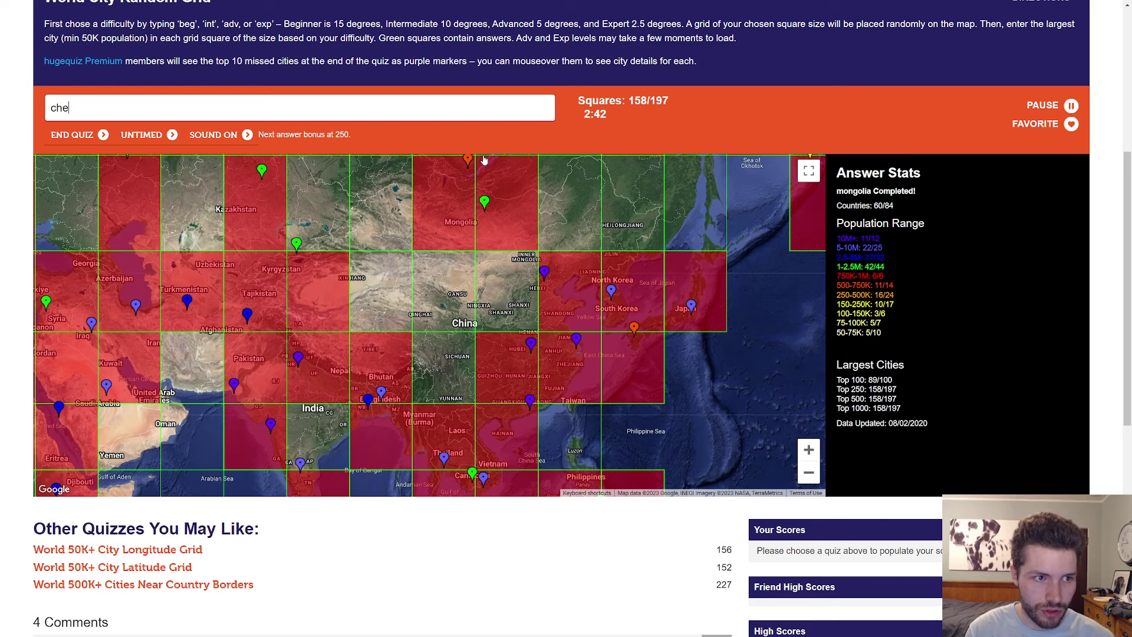
text(gdu)
Step: Try guesses for missed squares around Mongolia and Japan, clearing each rejected one
drag(608, 210, 566, 275)
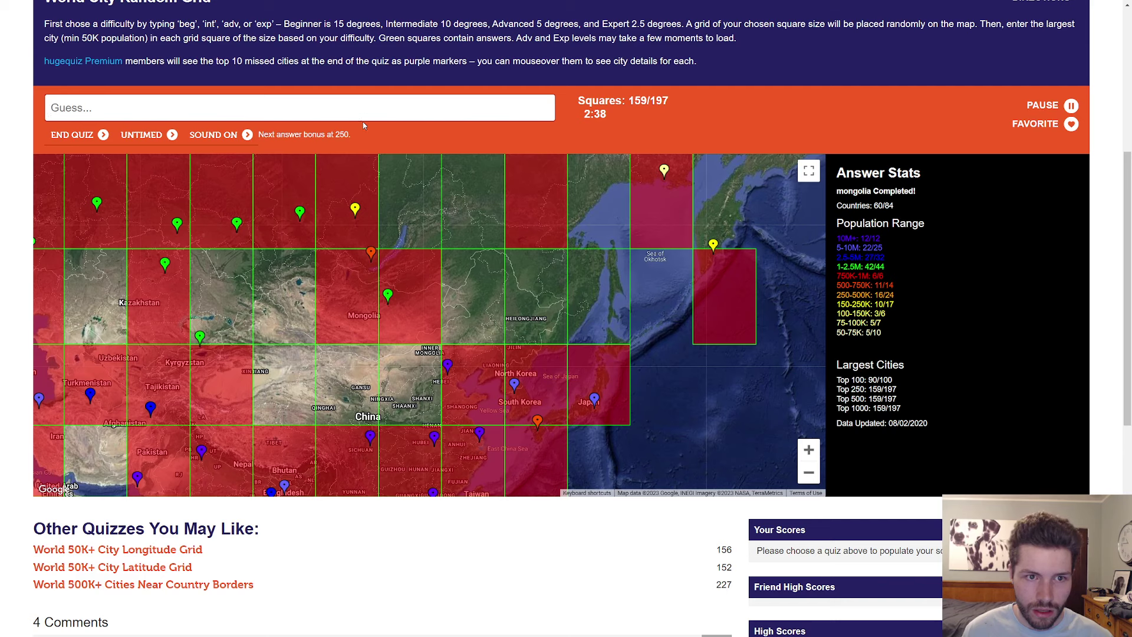
text(vladivo)
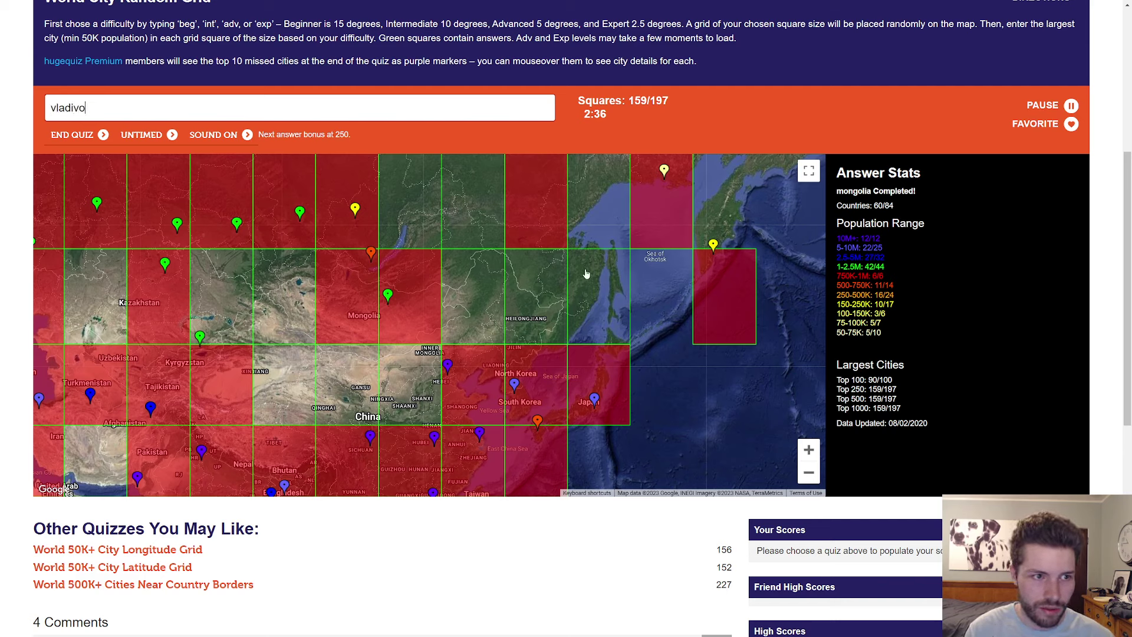
text(sto)
key(BackSpace)
key(BackSpace)
key(BackSpace)
key(BackSpace)
key(BackSpace)
key(BackSpace)
key(BackSpace)
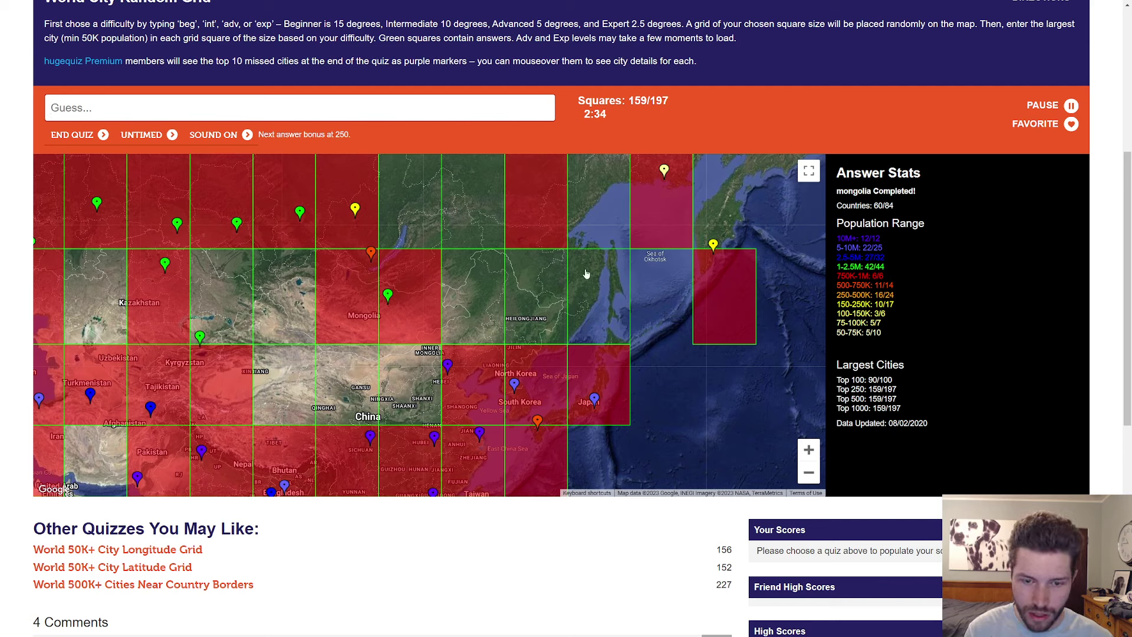
text(khabarovs)
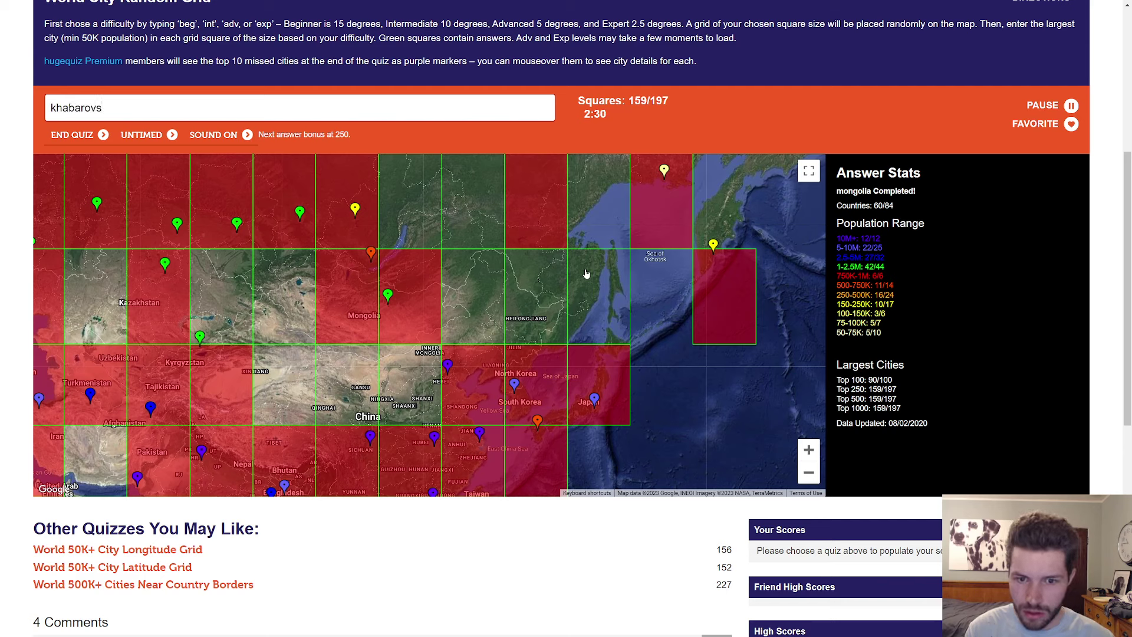
key(ctrl+a)
key(BackSpace)
text(yuzhnosakhalinsk)
key(BackSpace)
key(BackSpace)
key(BackSpace)
key(BackSpace)
key(BackSpace)
key(BackSpace)
key(BackSpace)
key(BackSpace)
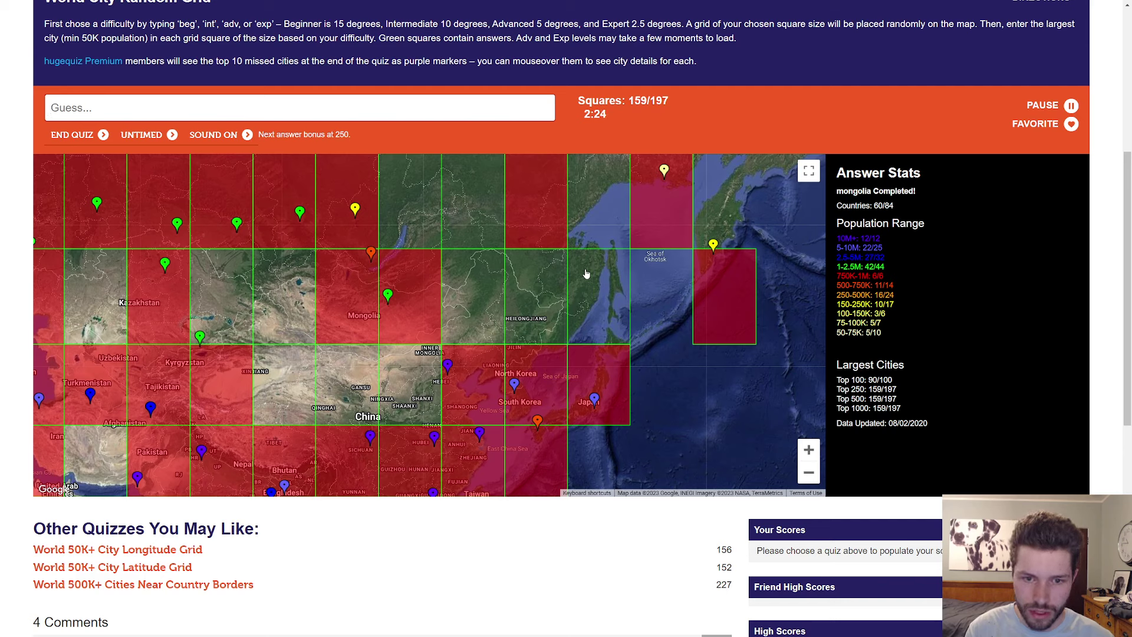
text(blagovesh)
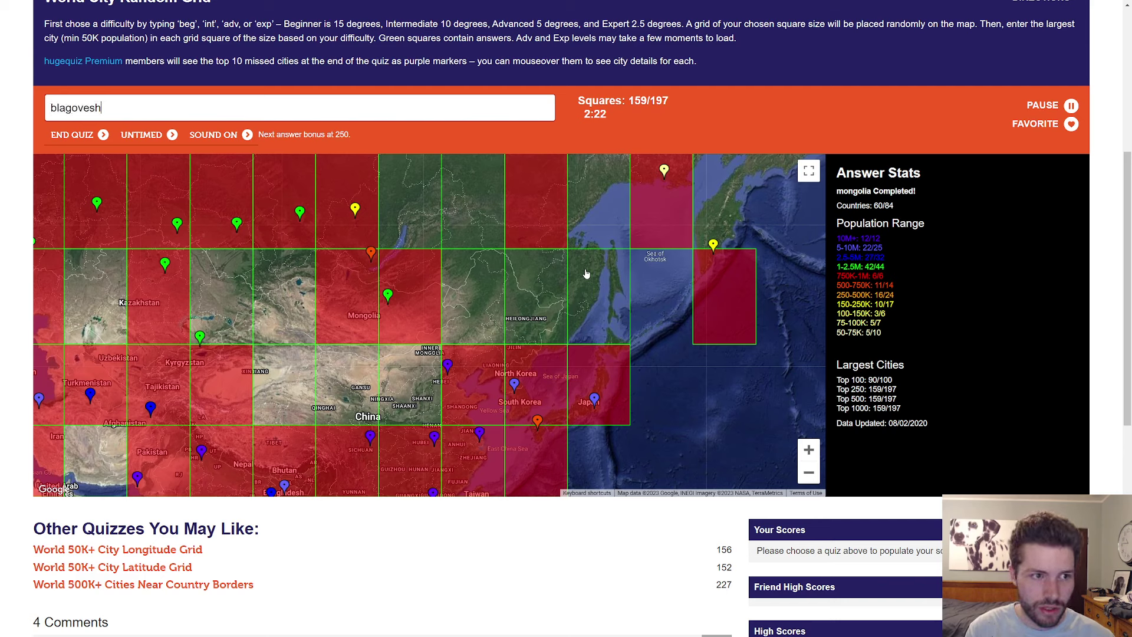
text(chensk)
key(BackSpace)
key(BackSpace)
key(BackSpace)
key(BackSpace)
key(BackSpace)
key(BackSpace)
Step: Pan east toward the Sea of Okhotsk and try a Far East guess, then discard it
drag(477, 212, 468, 264)
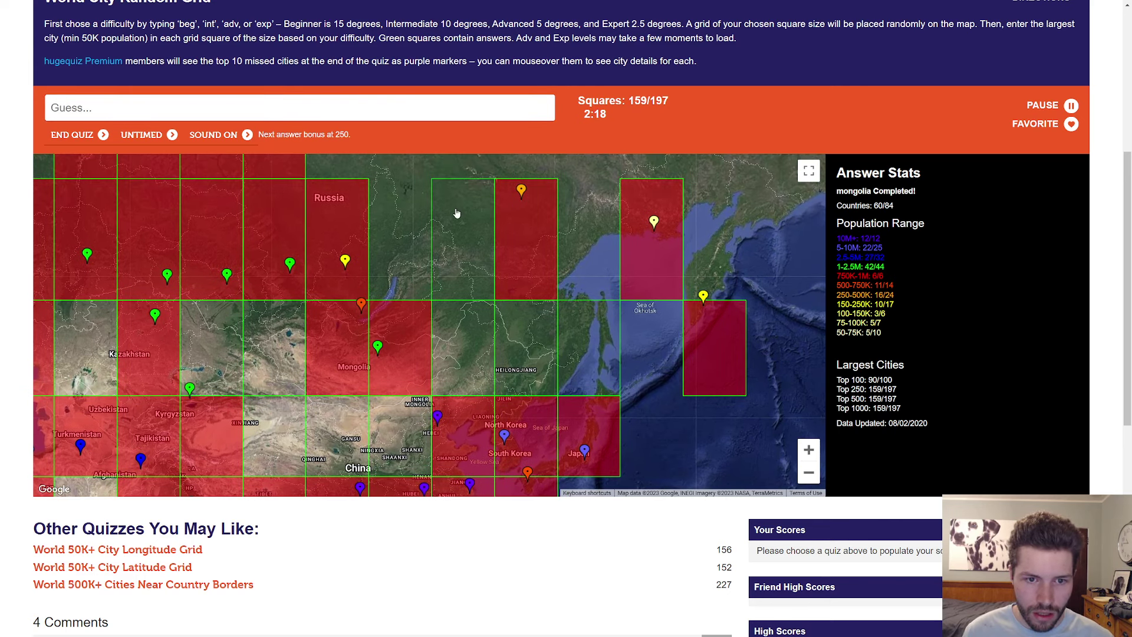
click(428, 118)
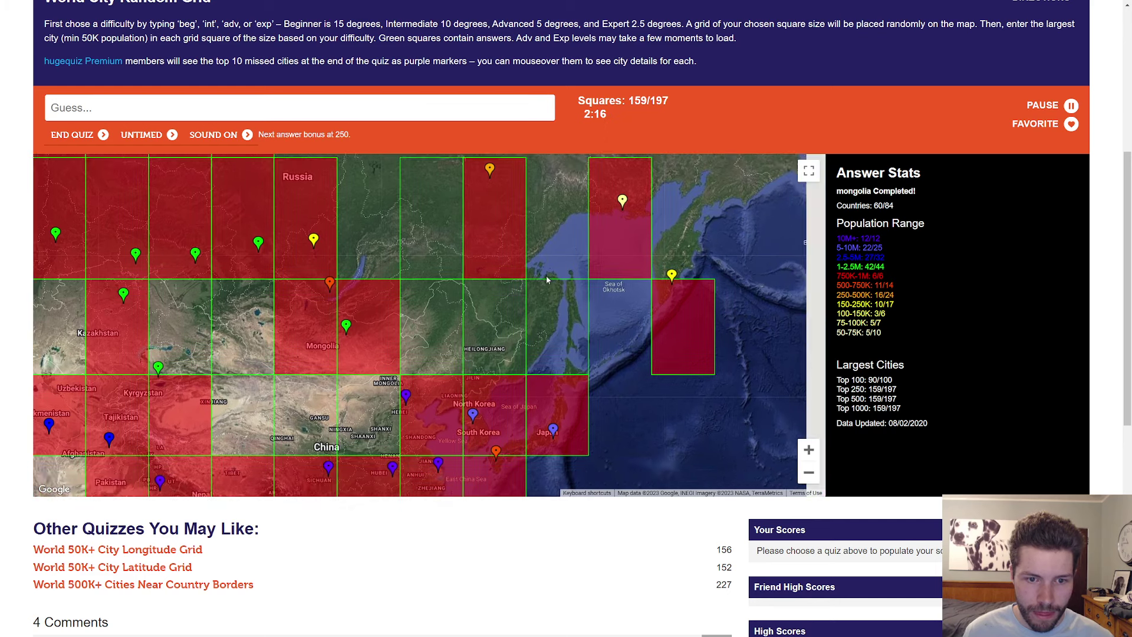
drag(652, 326, 538, 261)
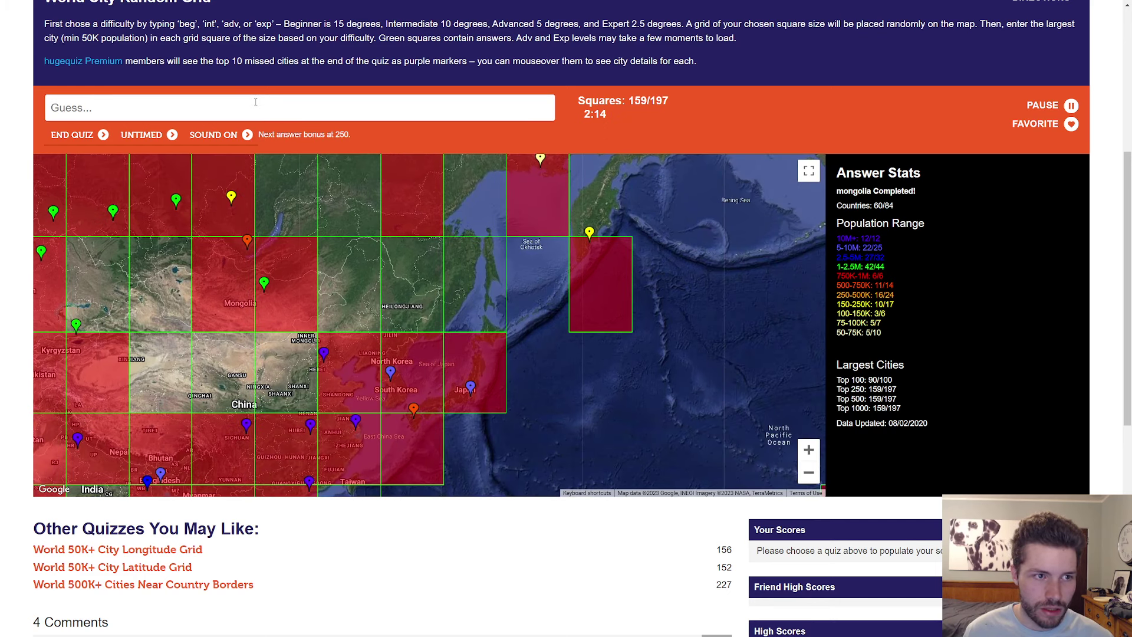
text(hehi)
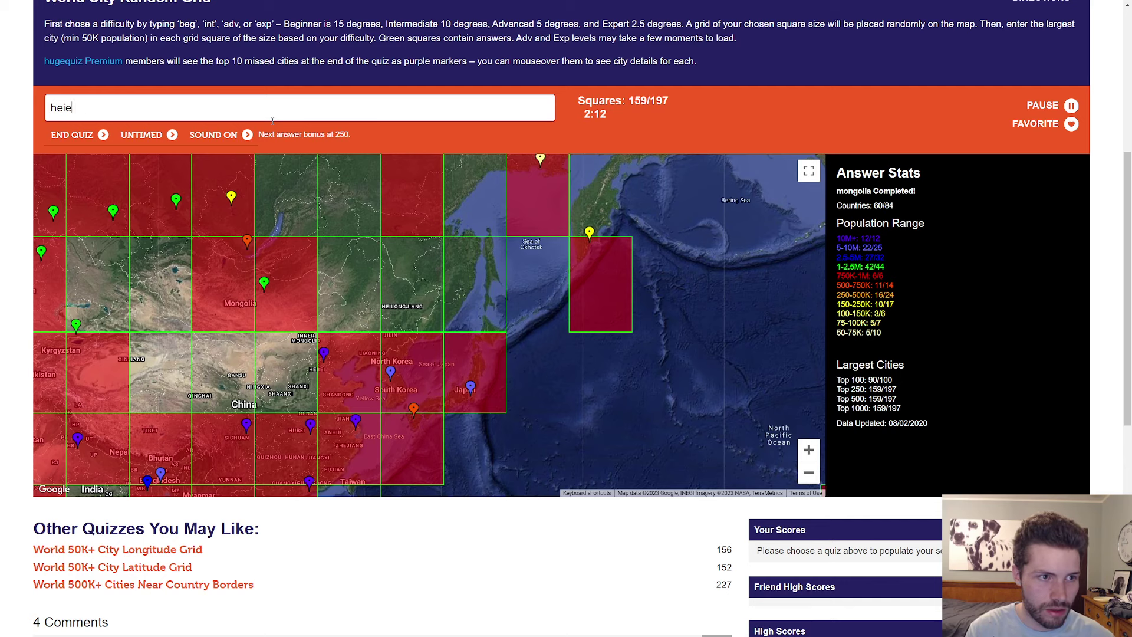
key(Return)
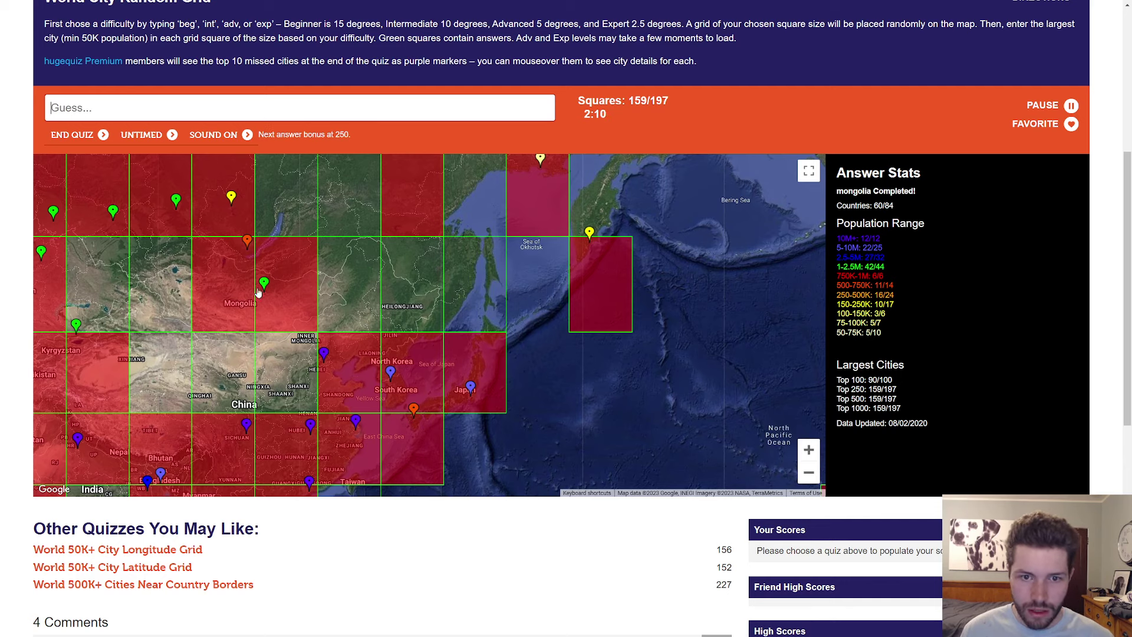
scroll(298, 286, down, 1)
Step: Move to North and West Africa and try Agadez, Gao and Timbuktu for Saharan squares, all rejected
drag(296, 286, 531, 301)
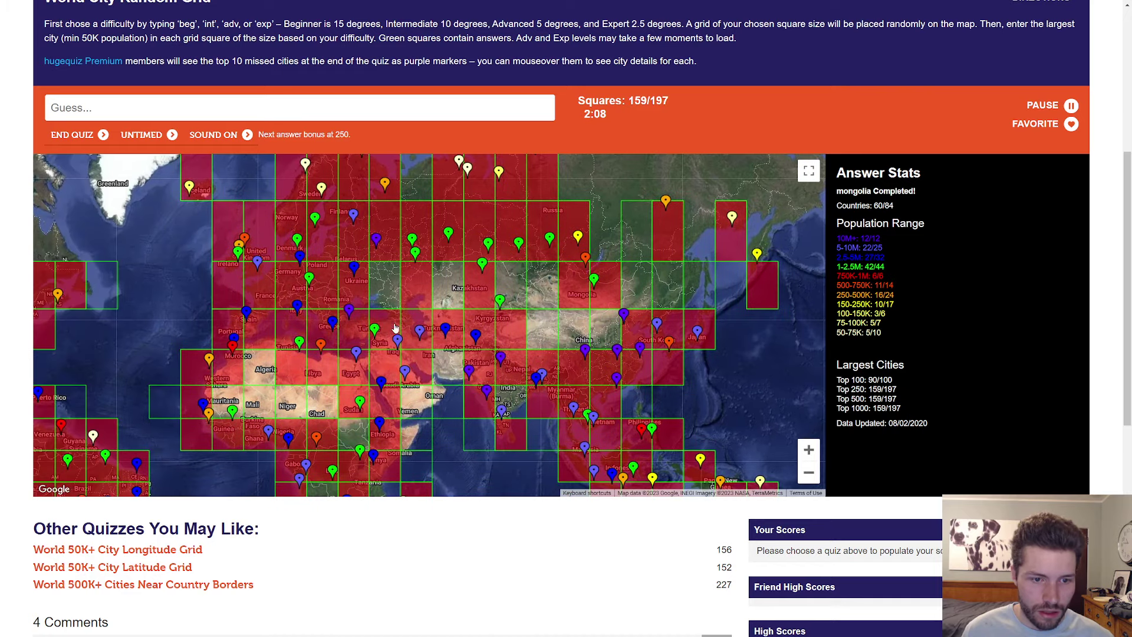
drag(177, 336, 400, 344)
scroll(408, 332, up, 1)
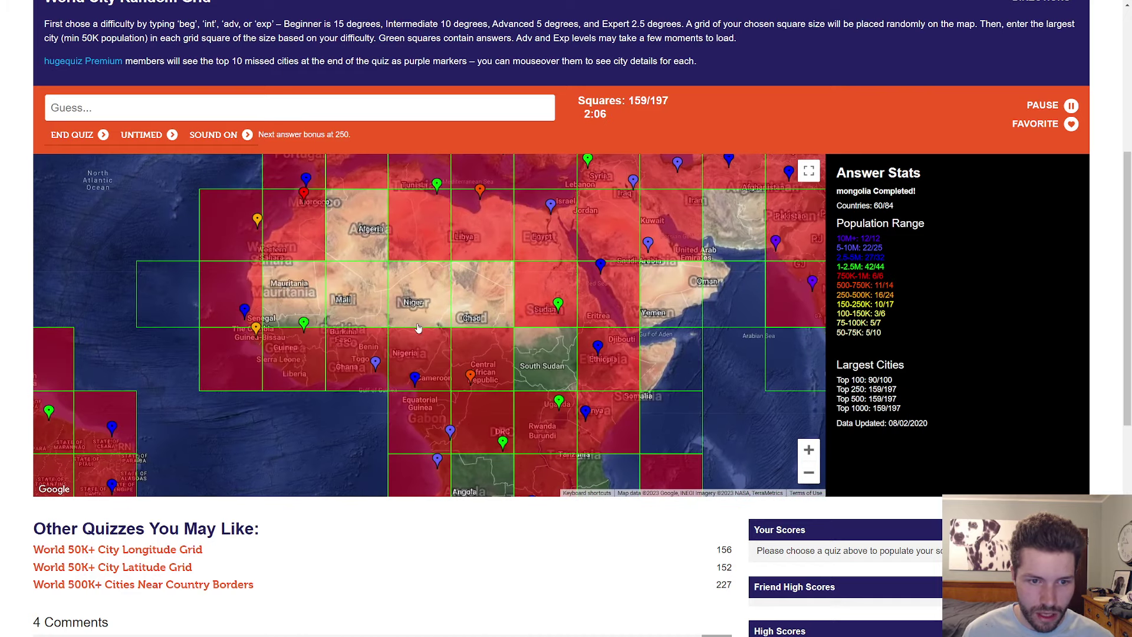
click(287, 112)
text(agade)
key(BackSpace)
key(BackSpace)
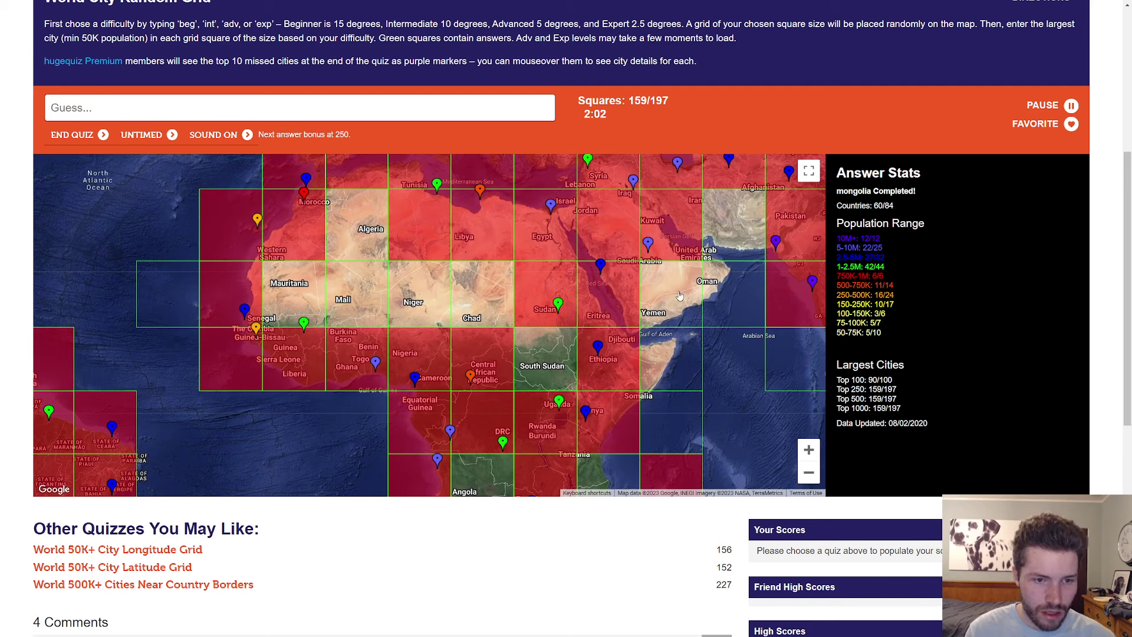
text(bama)
key(BackSpace)
key(BackSpace)
key(BackSpace)
text(gao)
key(BackSpace)
text(tombouco)
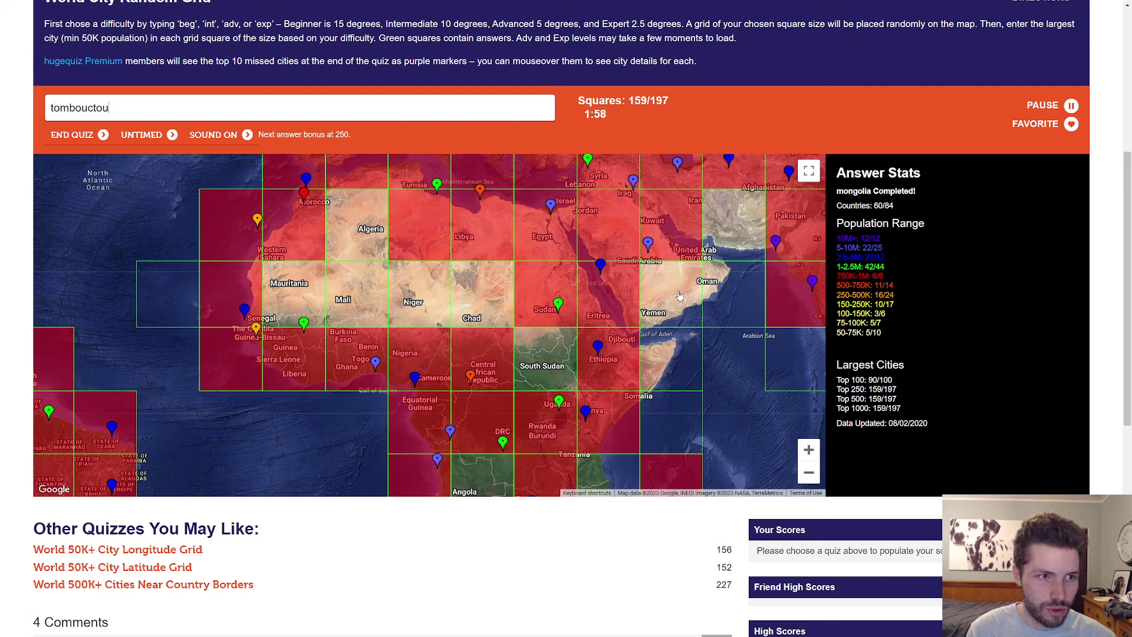
key(BackSpace)
key(BackSpace)
key(BackSpace)
key(BackSpace)
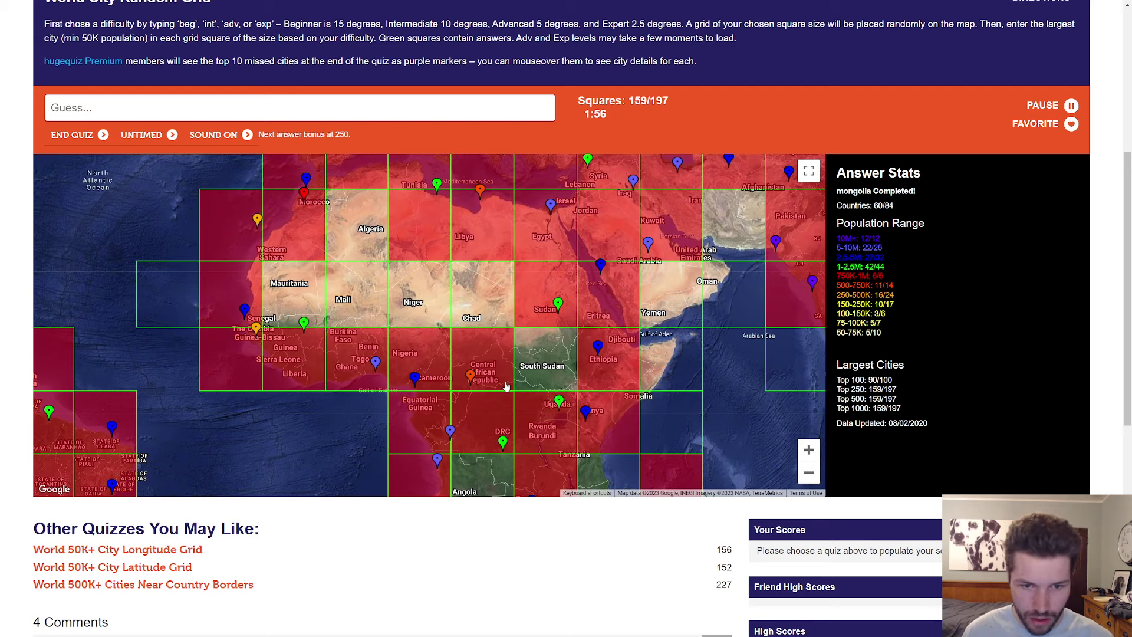
scroll(502, 383, down, 1)
Step: Try and discard a couple of guesses for a Caribbean square near South America
drag(583, 385, 542, 325)
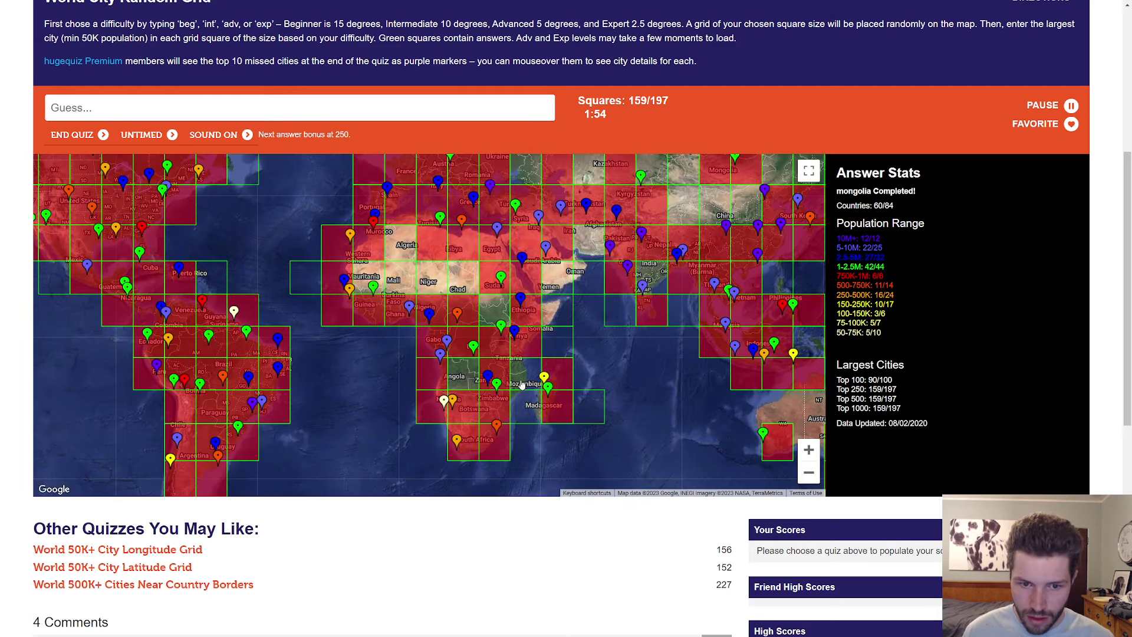
drag(610, 318, 583, 356)
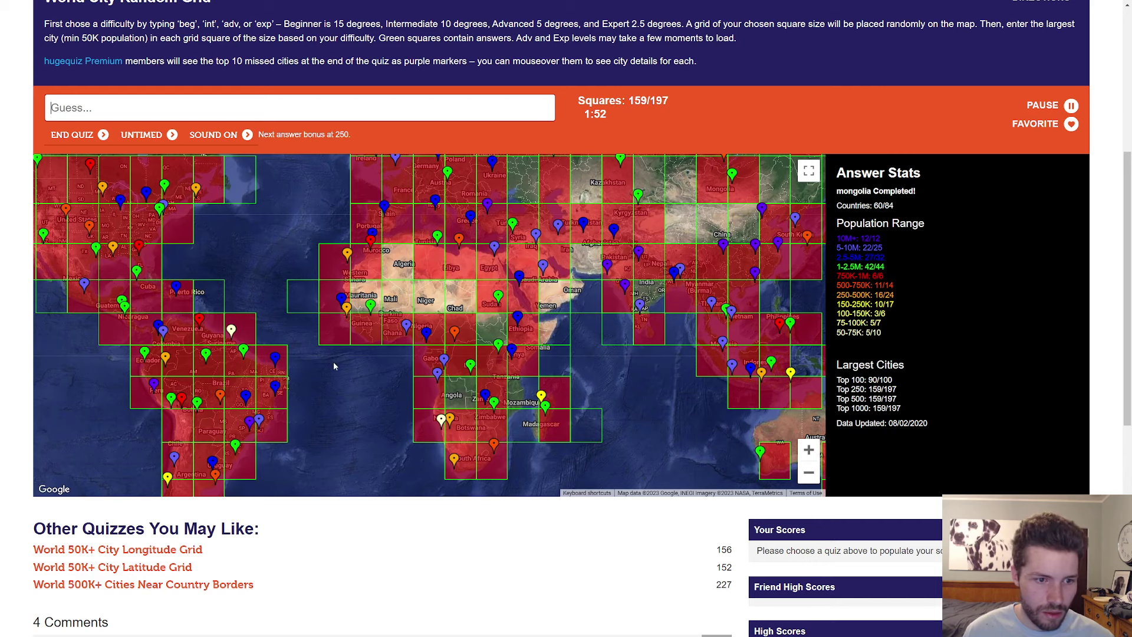
drag(333, 362, 419, 293)
scroll(382, 273, up, 1)
scroll(381, 270, up, 1)
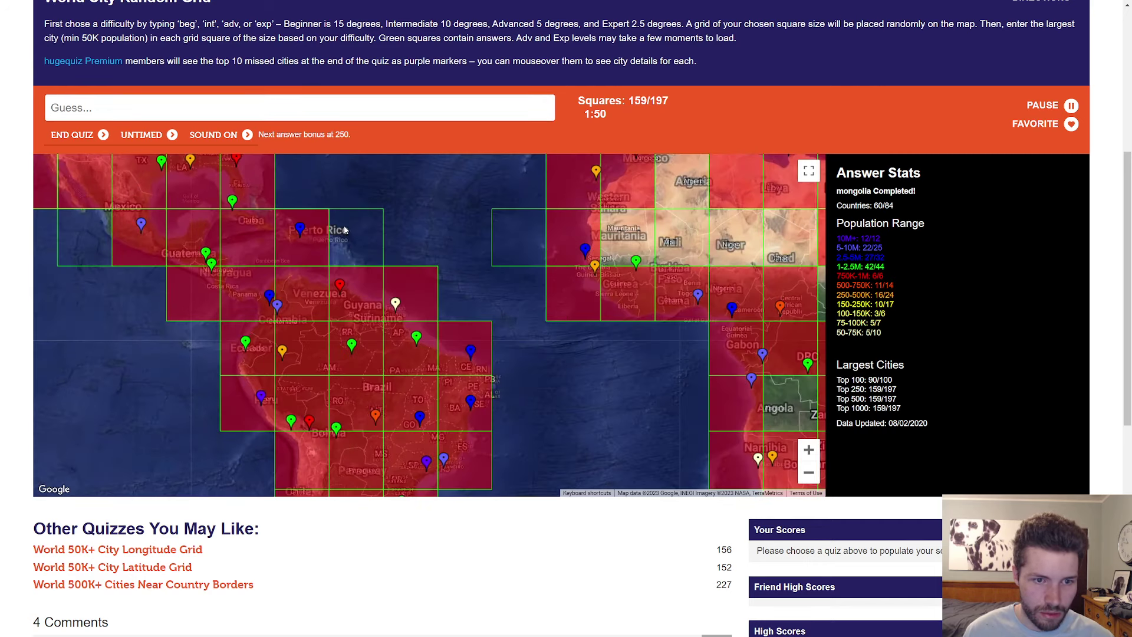
drag(378, 284, 374, 308)
click(305, 116)
text(r)
key(BackSpace)
key(BackSpace)
key(BackSpace)
text(cast)
key(BackSpace)
key(BackSpace)
key(BackSpace)
key(BackSpace)
key(BackSpace)
key(BackSpace)
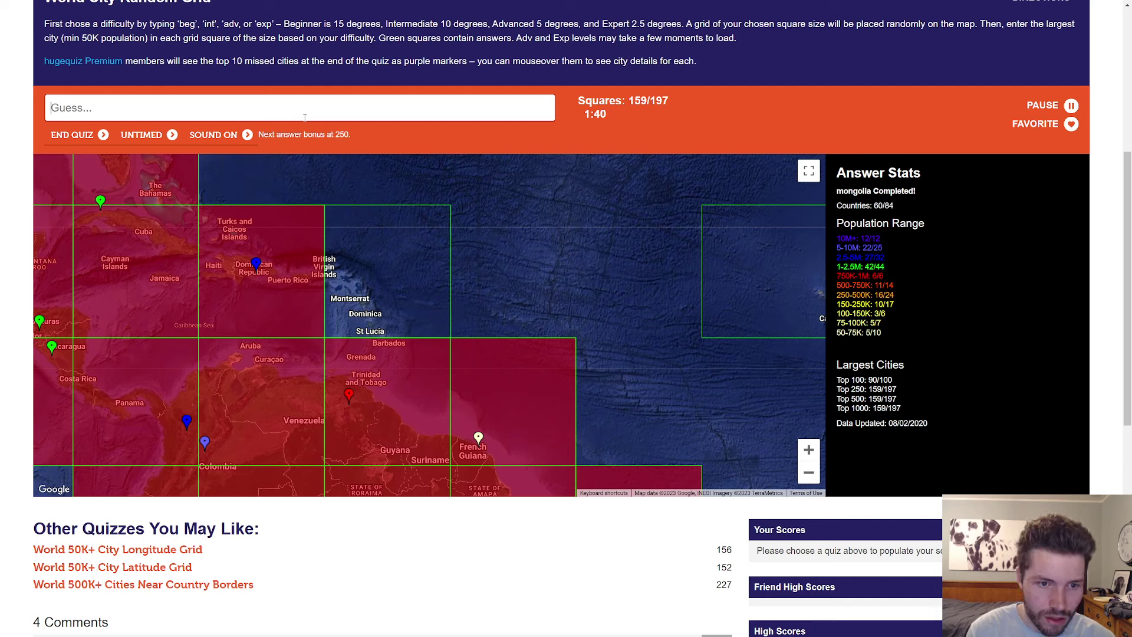
Step: Scan West Africa, Europe and Russia, then return to the Americas for the St John's guess
mouse_move(571, 387)
mouse_down()
mouse_move(524, 286)
mouse_move(285, 286)
mouse_up()
scroll(286, 286, down, 1)
drag(606, 336, 455, 395)
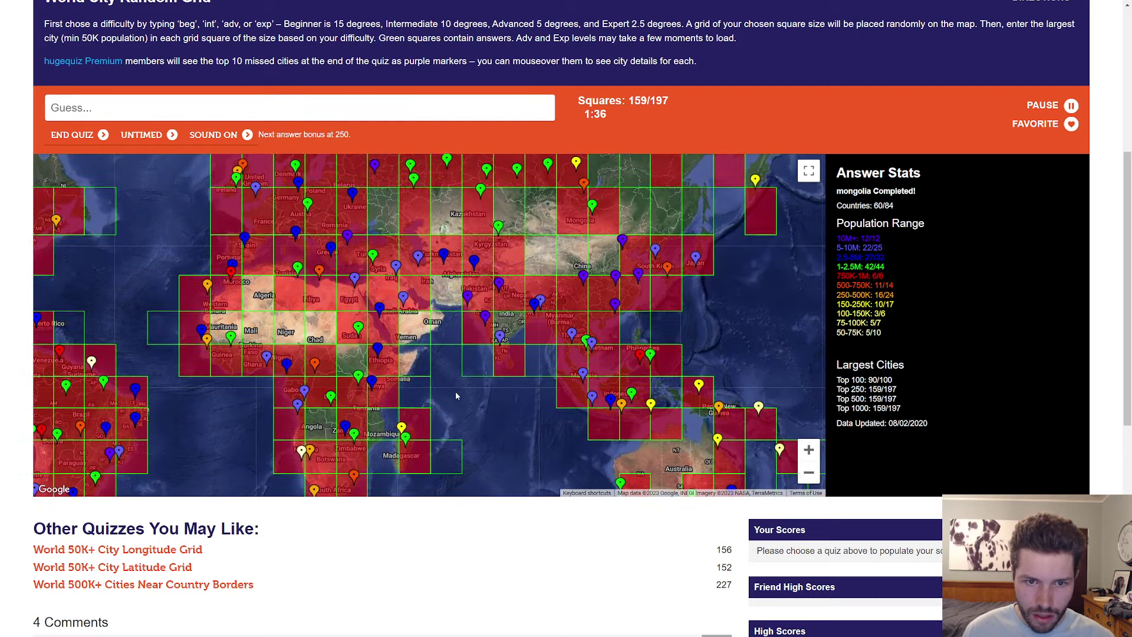
scroll(455, 395, down, 1)
scroll(557, 304, up, 1)
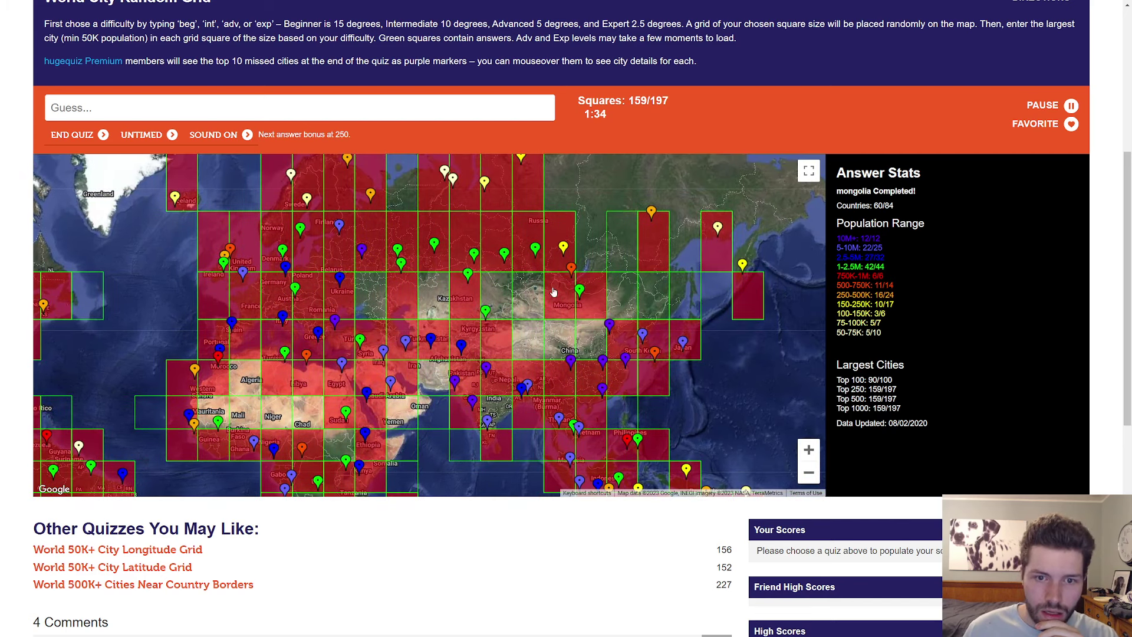
drag(557, 303, 549, 331)
drag(465, 318, 731, 337)
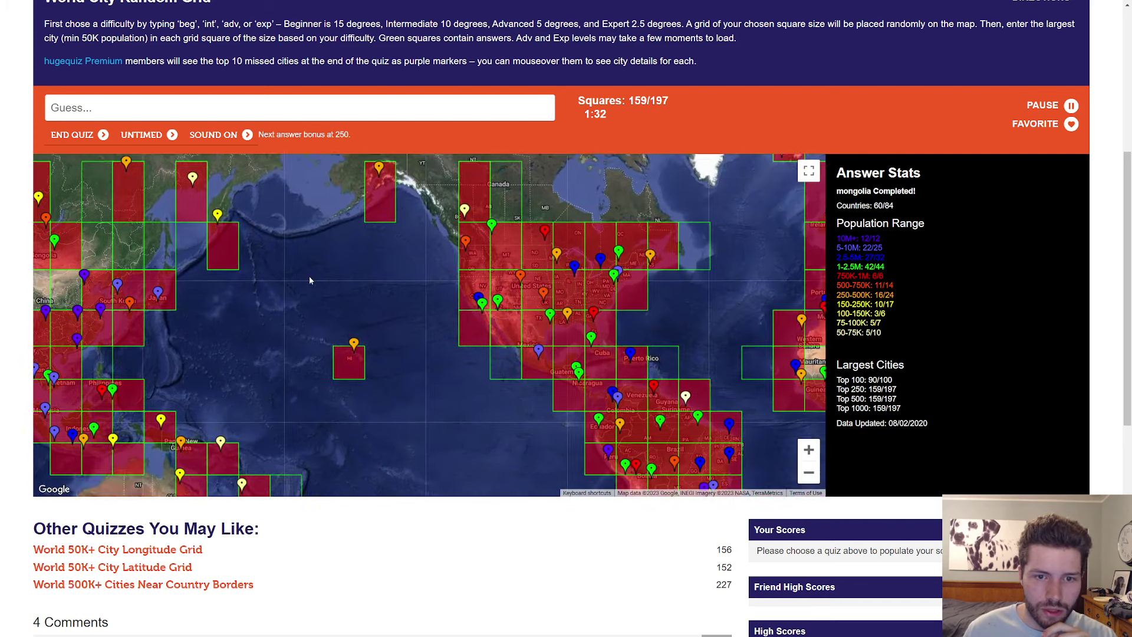
drag(278, 270, 444, 298)
scroll(444, 297, up, 1)
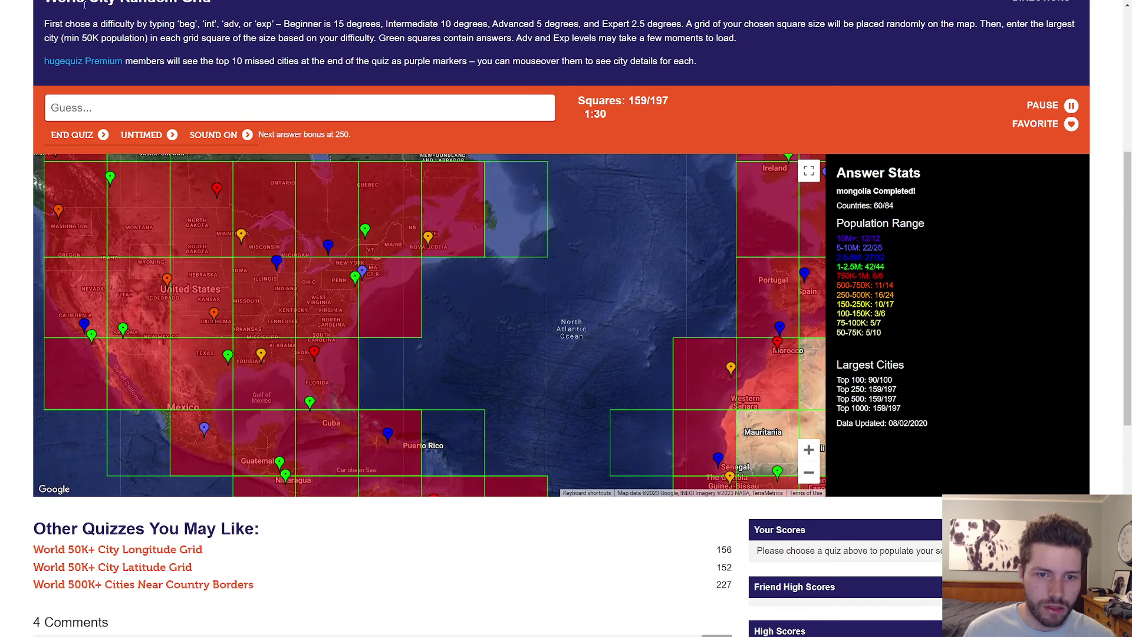
text(st johns)
scroll(459, 307, down, 1)
Step: Try and discard two rejected city guesses for a square in Russia
mouse_move(765, 323)
mouse_down()
mouse_move(455, 353)
mouse_move(410, 394)
mouse_up()
scroll(478, 293, up, 1)
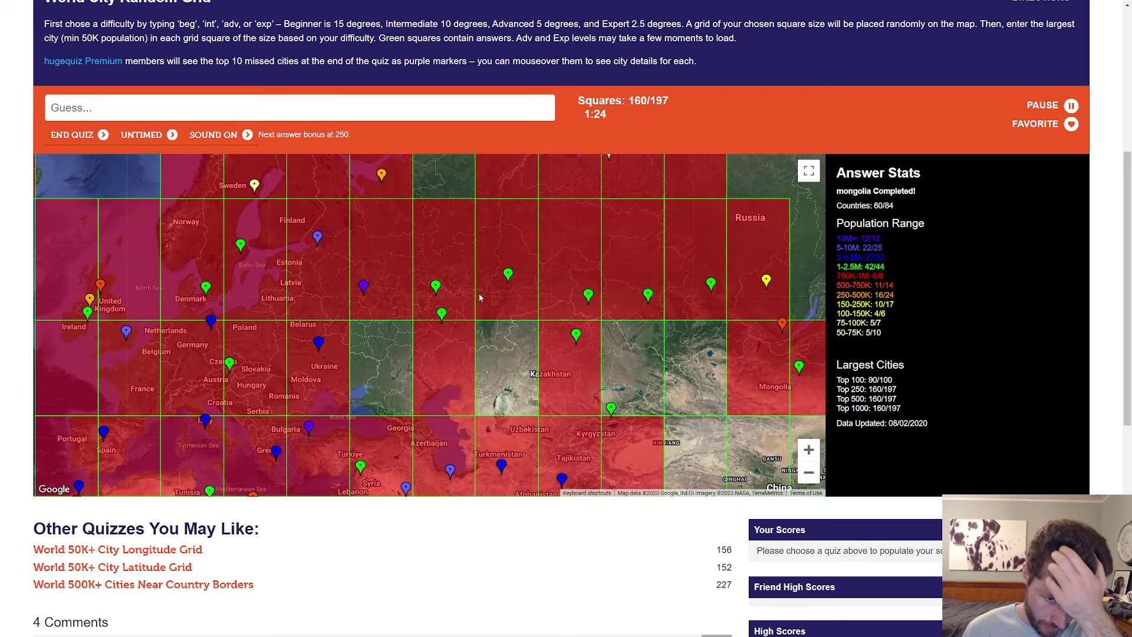
drag(485, 340, 457, 297)
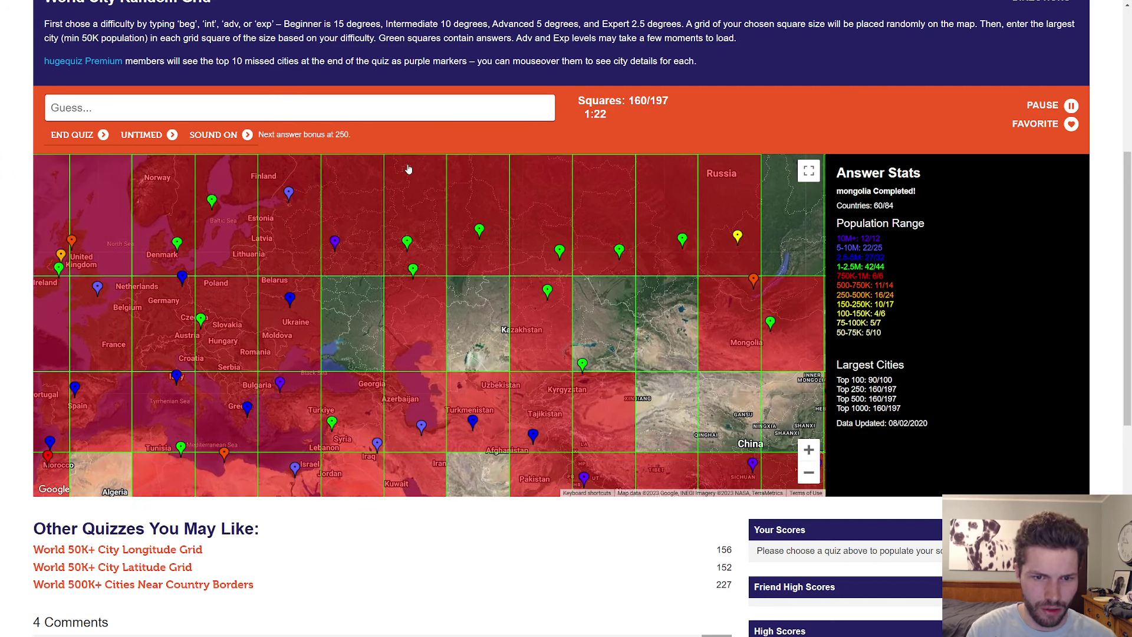
text(petr)
key(BackSpace)
key(BackSpace)
key(BackSpace)
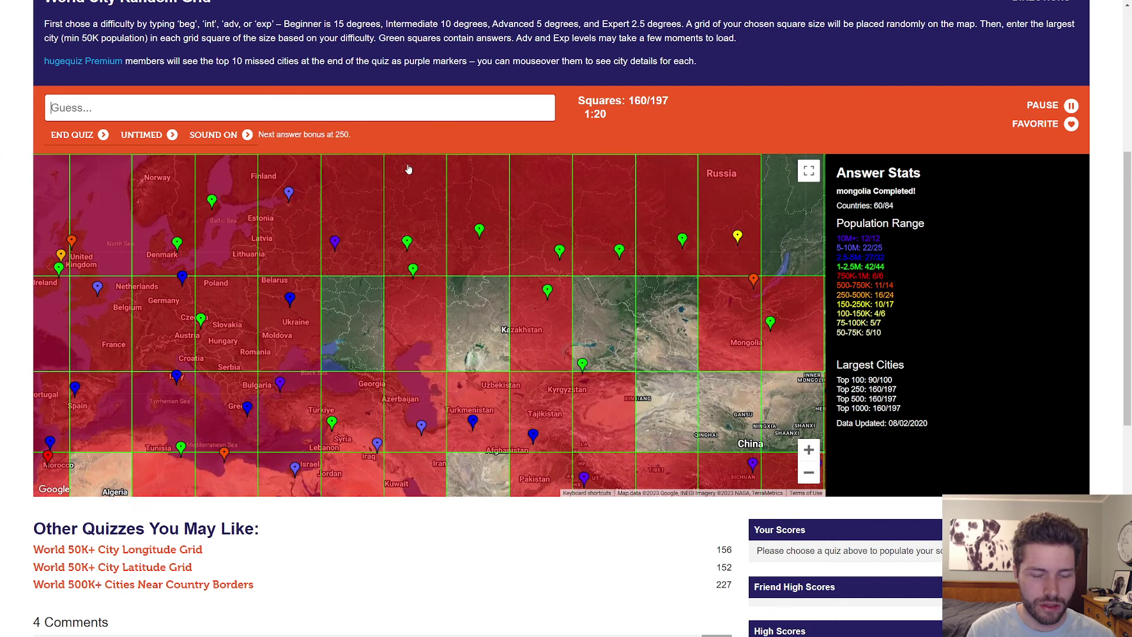
text(ulyta)
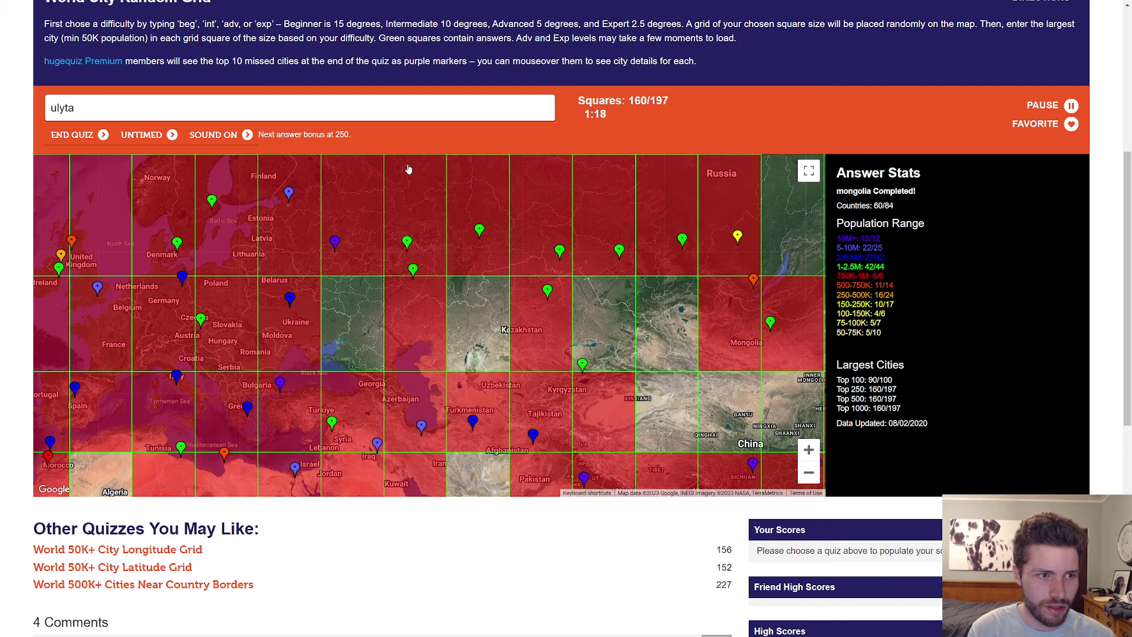
key(BackSpace)
key(BackSpace)
key(BackSpace)
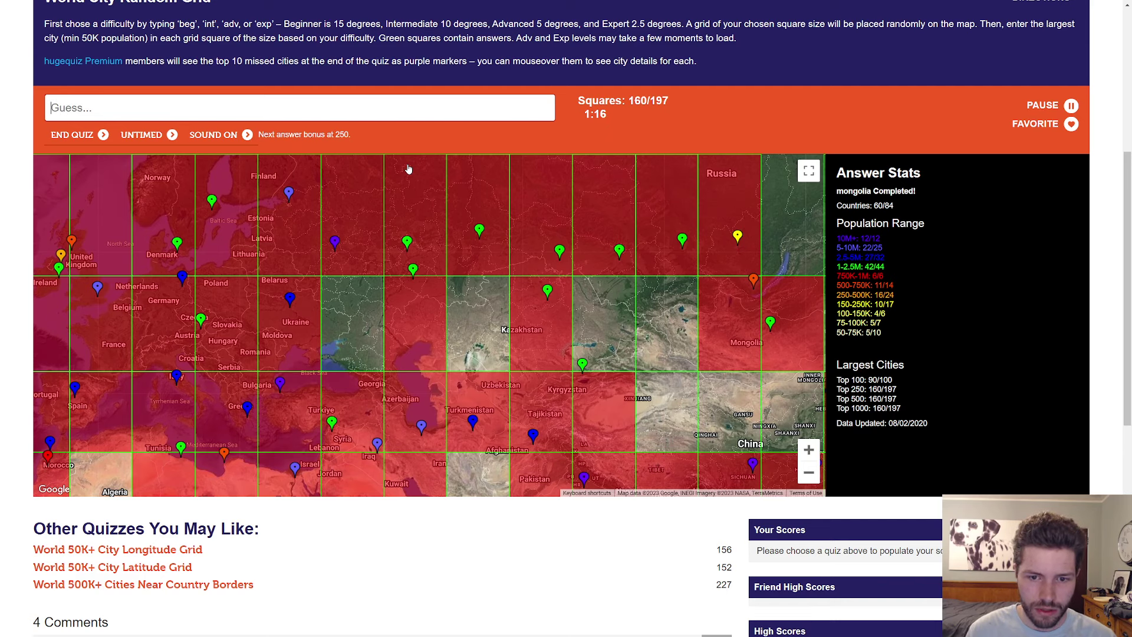
Step: Scan the Middle East and Africa, then focus western China to enter Urumqi
drag(538, 477, 523, 272)
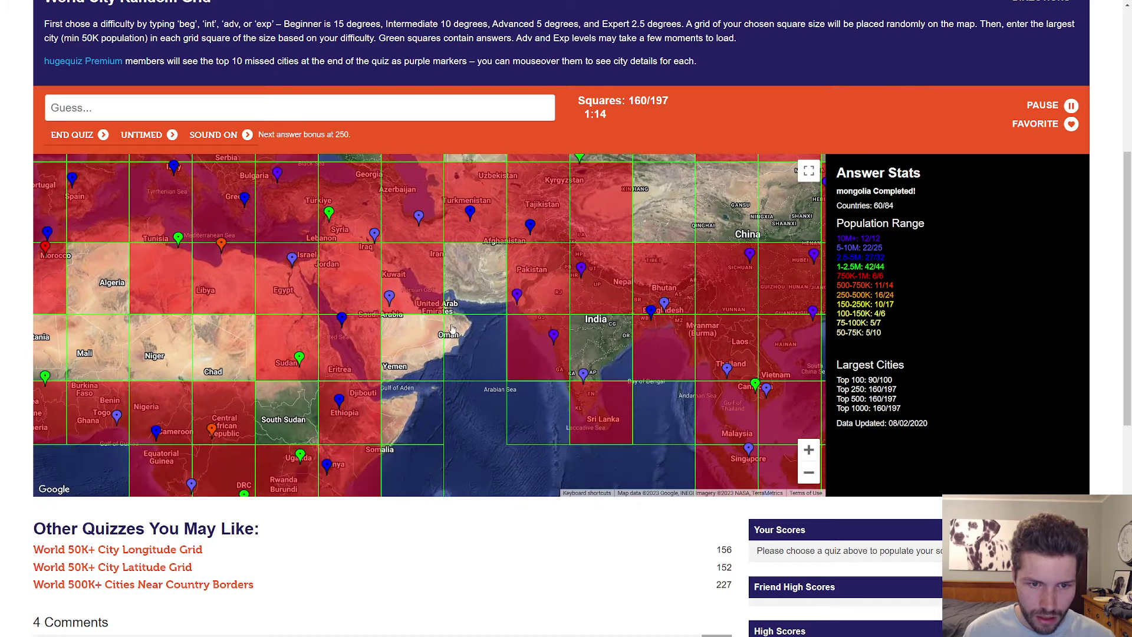
mouse_move(374, 458)
mouse_down()
mouse_move(503, 368)
mouse_move(403, 402)
mouse_up()
drag(581, 300, 522, 371)
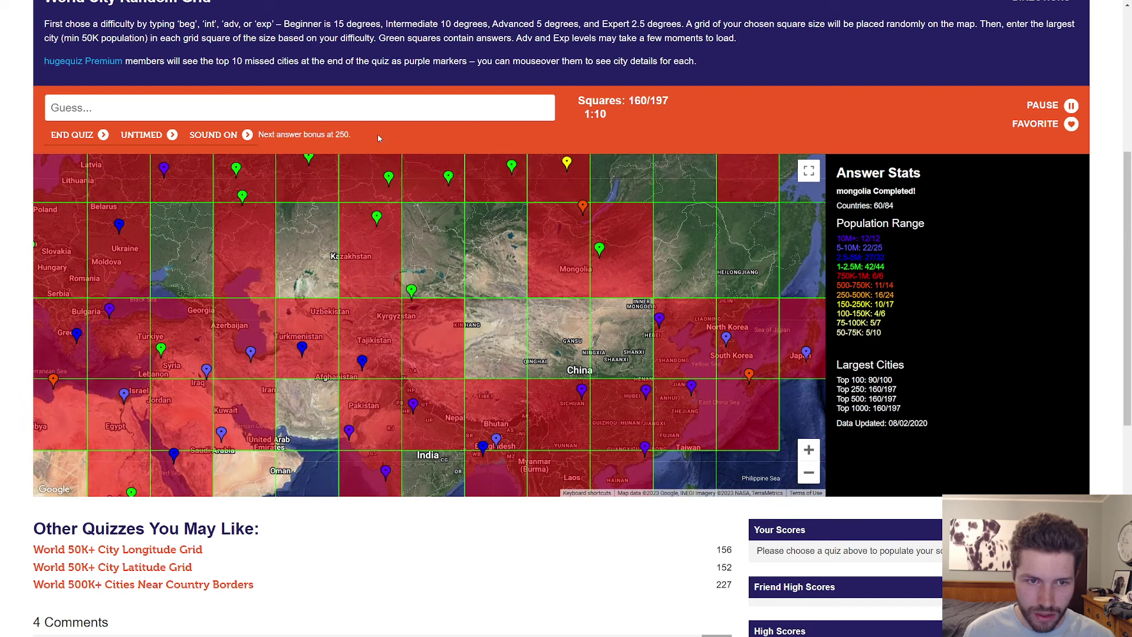
click(357, 108)
text(urumqi)
Step: Work on an East Asia square, retrying spellings until Xi'an is accepted
drag(465, 258, 405, 314)
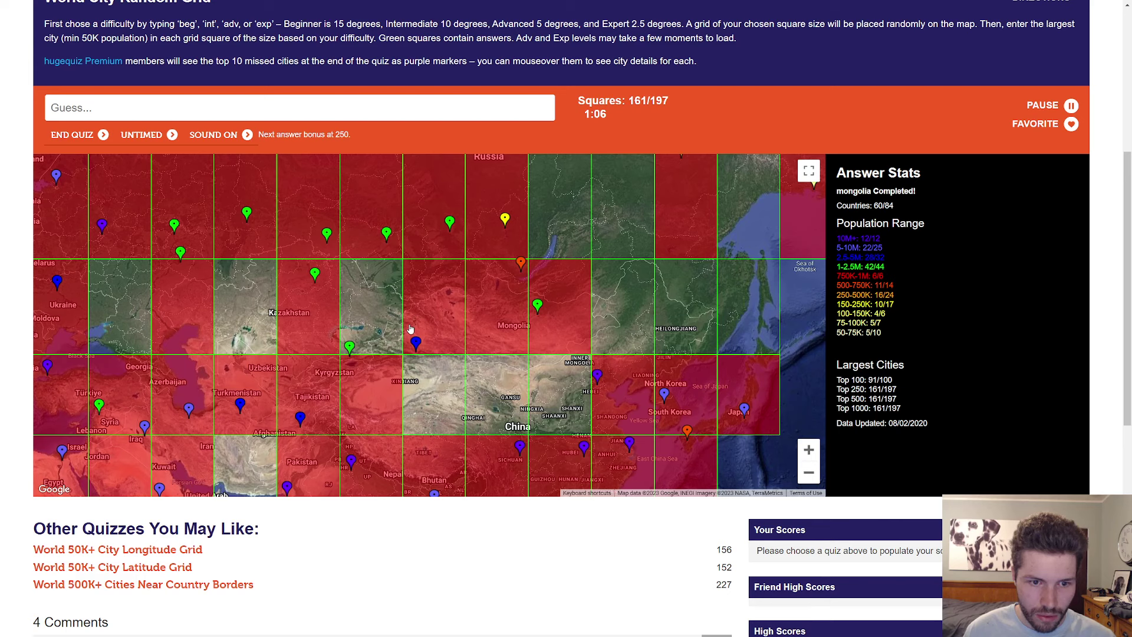
drag(413, 355, 359, 306)
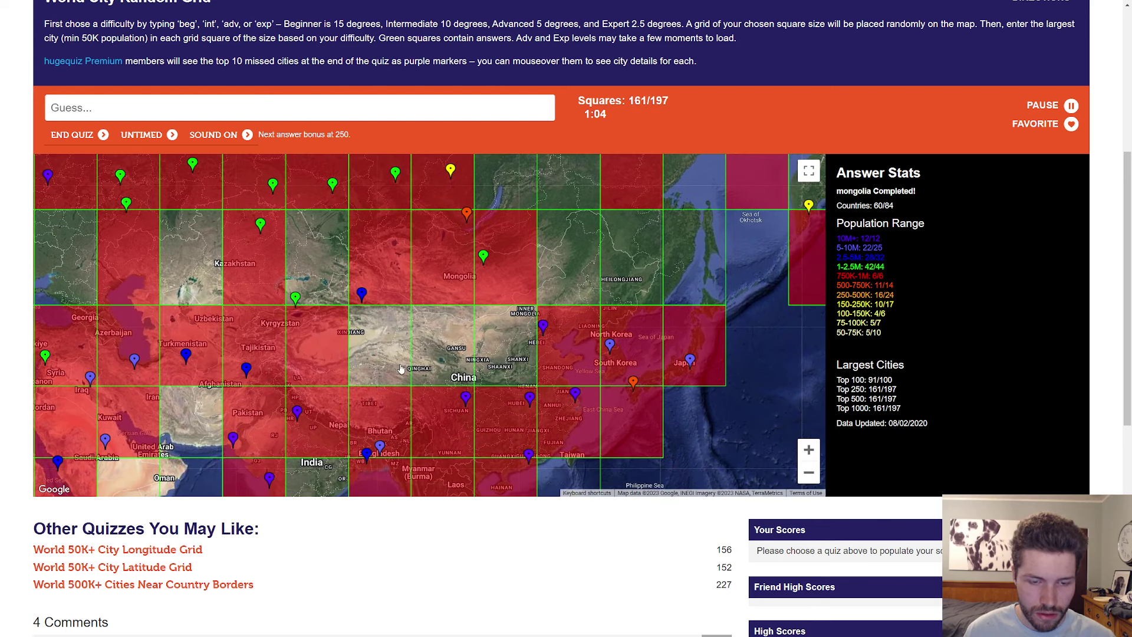
mouse_move(404, 369)
mouse_down()
mouse_move(394, 344)
mouse_move(420, 355)
mouse_up()
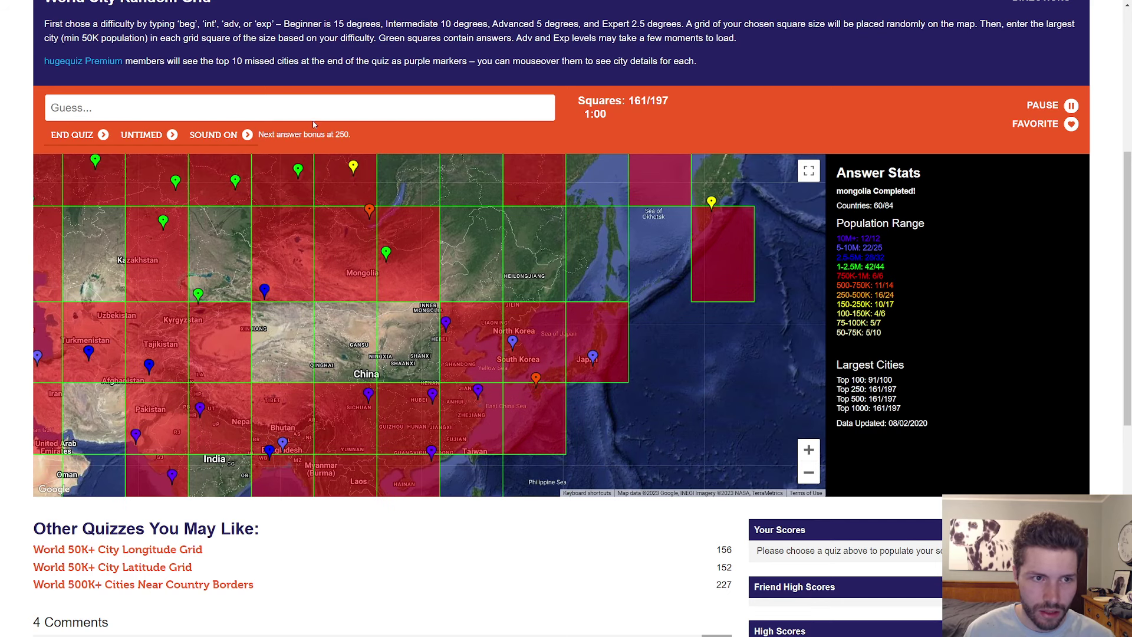
key(Down)
key(Down)
click(277, 118)
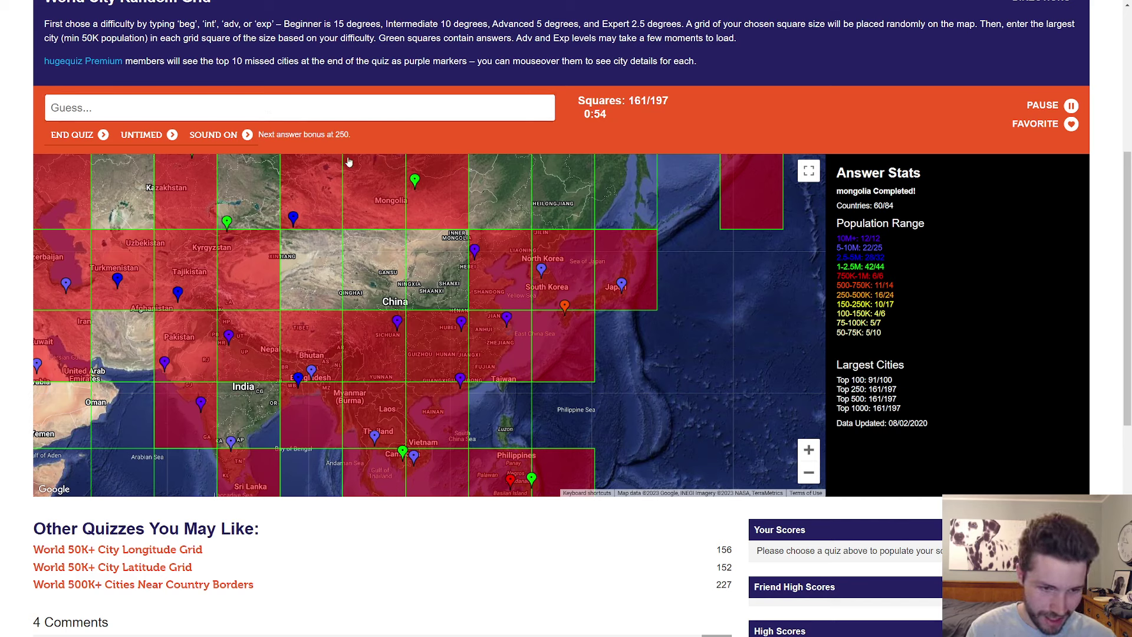
text(pune)
key(BackSpace)
key(BackSpace)
key(BackSpace)
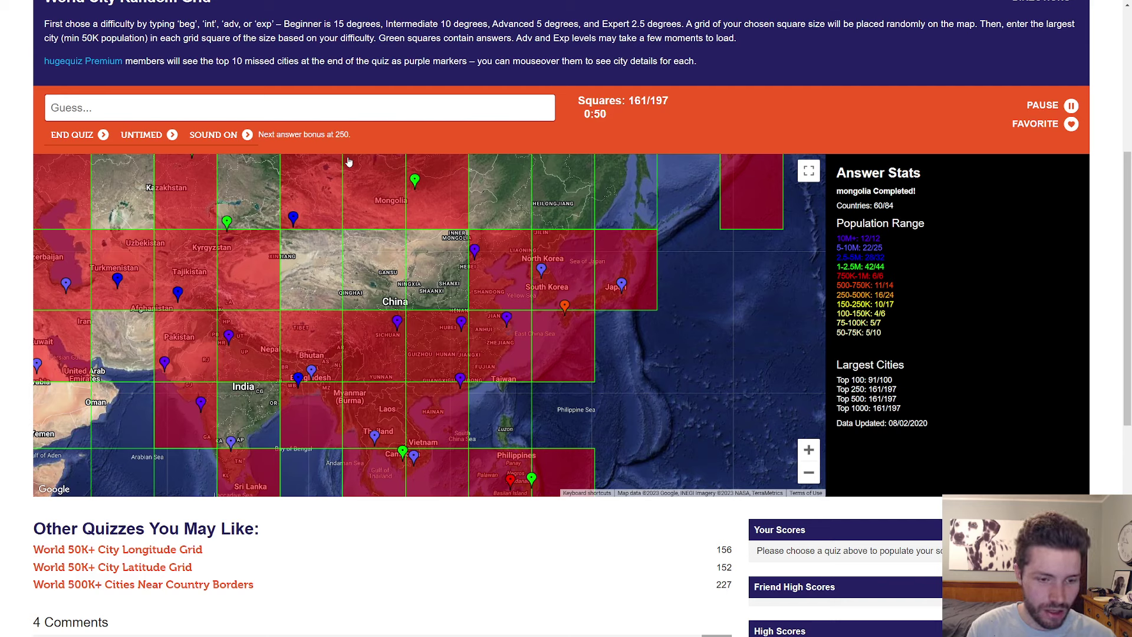
text(visakhap)
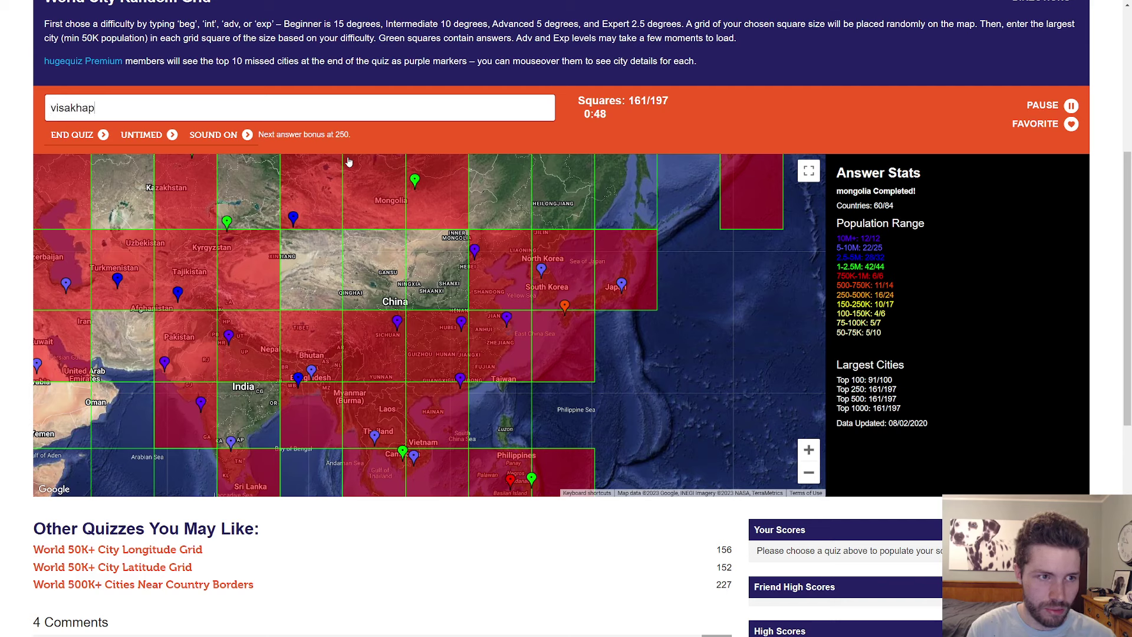
key(BackSpace)
key(BackSpace)
key(BackSpace)
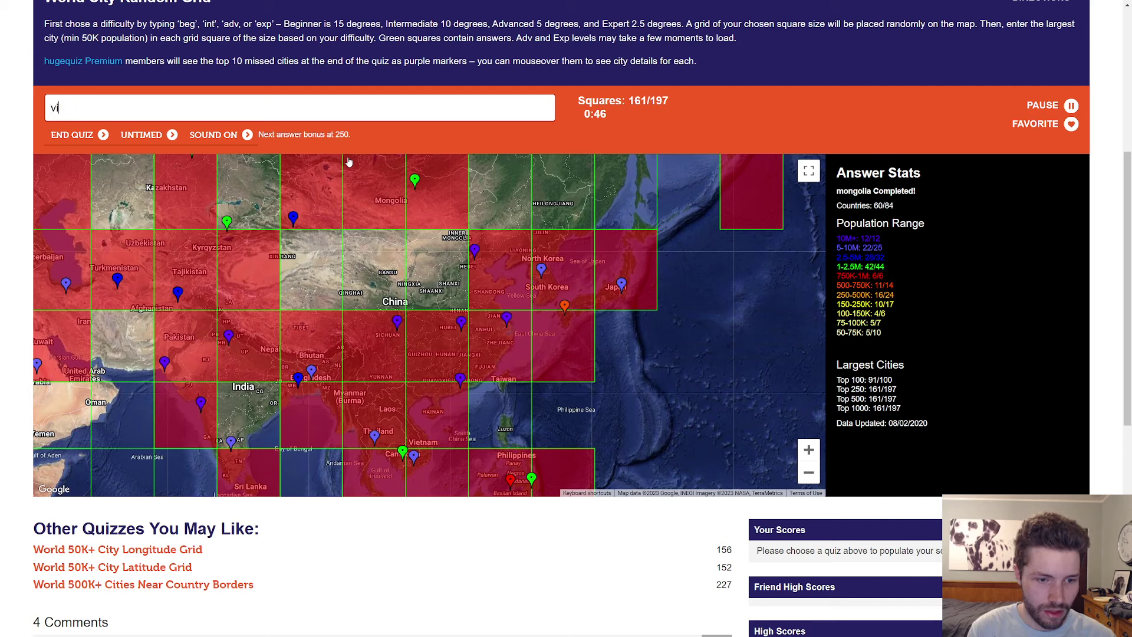
key(BackSpace)
key(BackSpace)
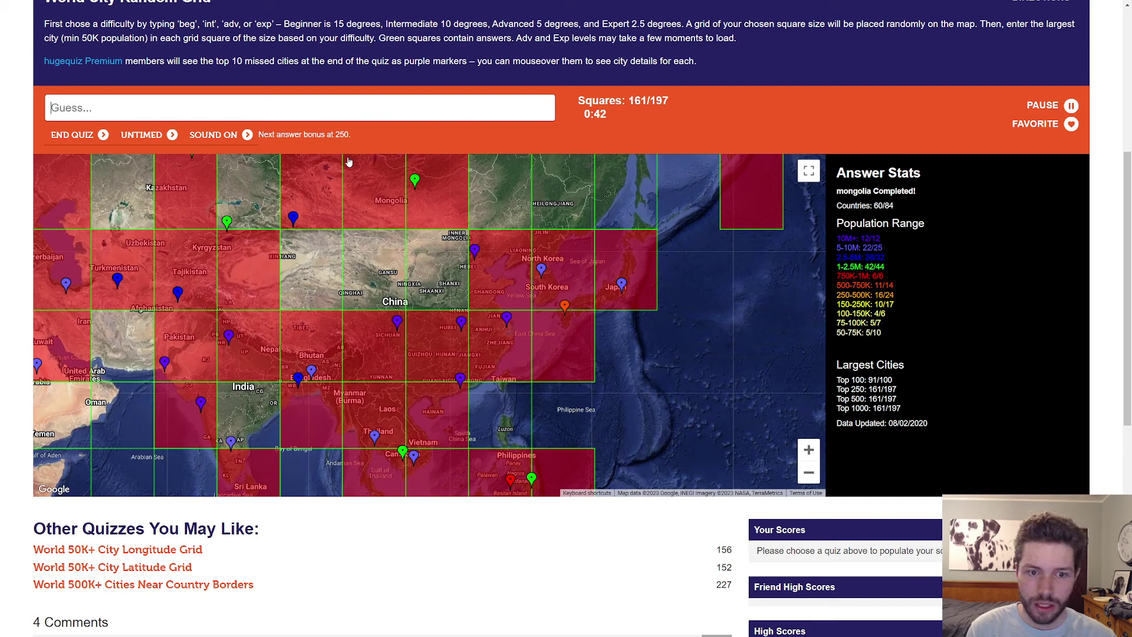
text(xian)
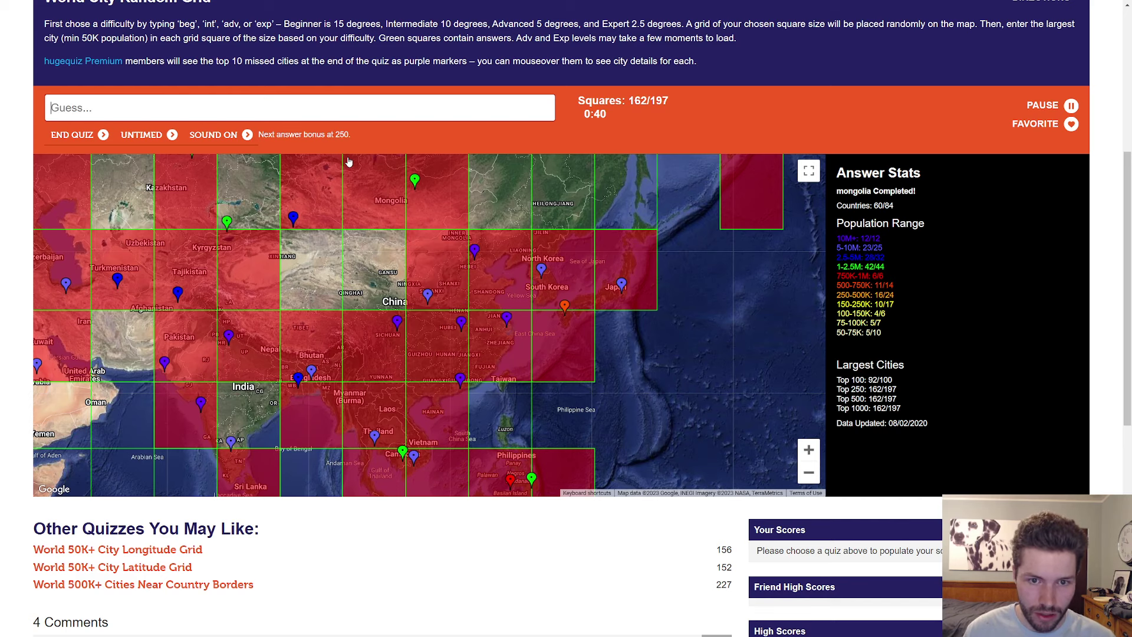
Step: Move across Russia and Europe to centre Ukraine and the Black Sea
drag(377, 220, 412, 400)
drag(611, 365, 796, 336)
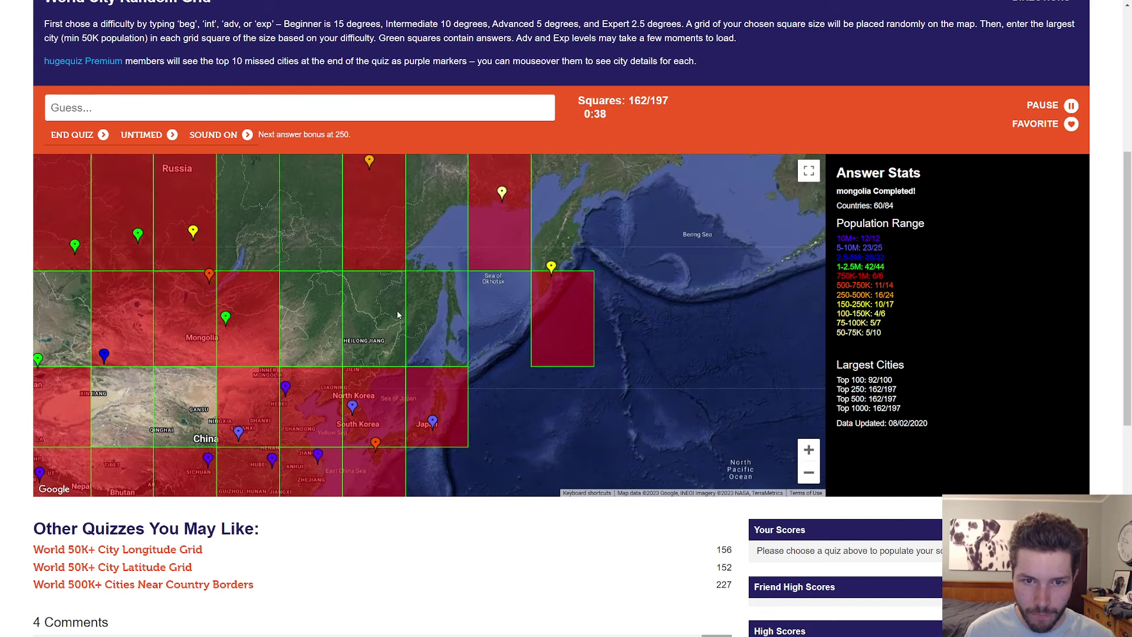
drag(424, 354, 690, 328)
drag(496, 318, 598, 299)
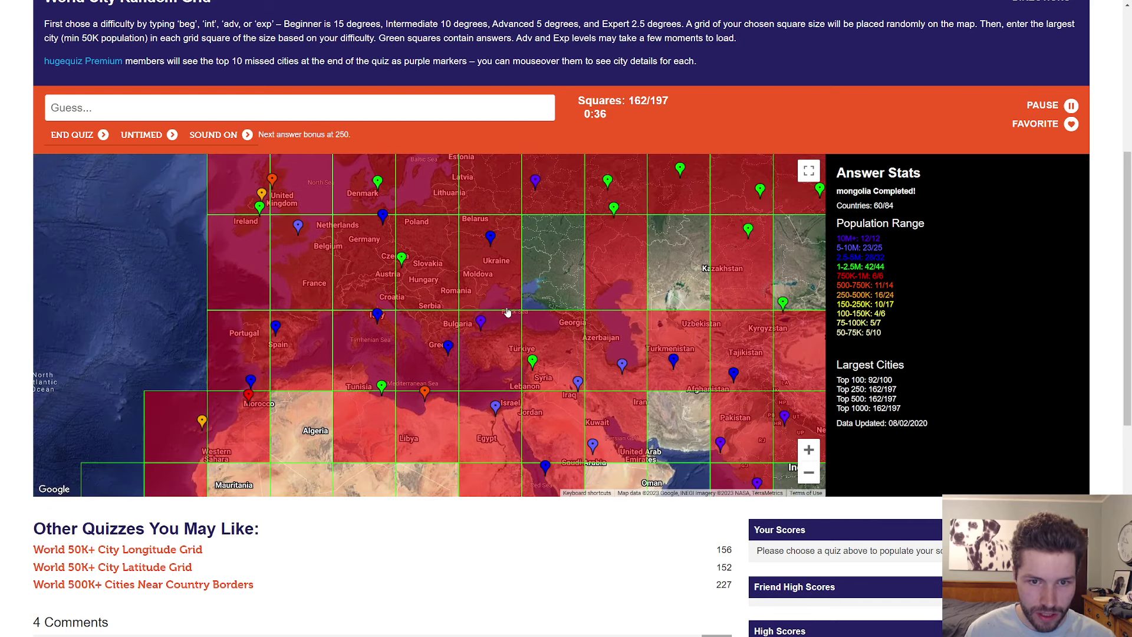
drag(580, 259, 539, 287)
scroll(543, 281, up, 2)
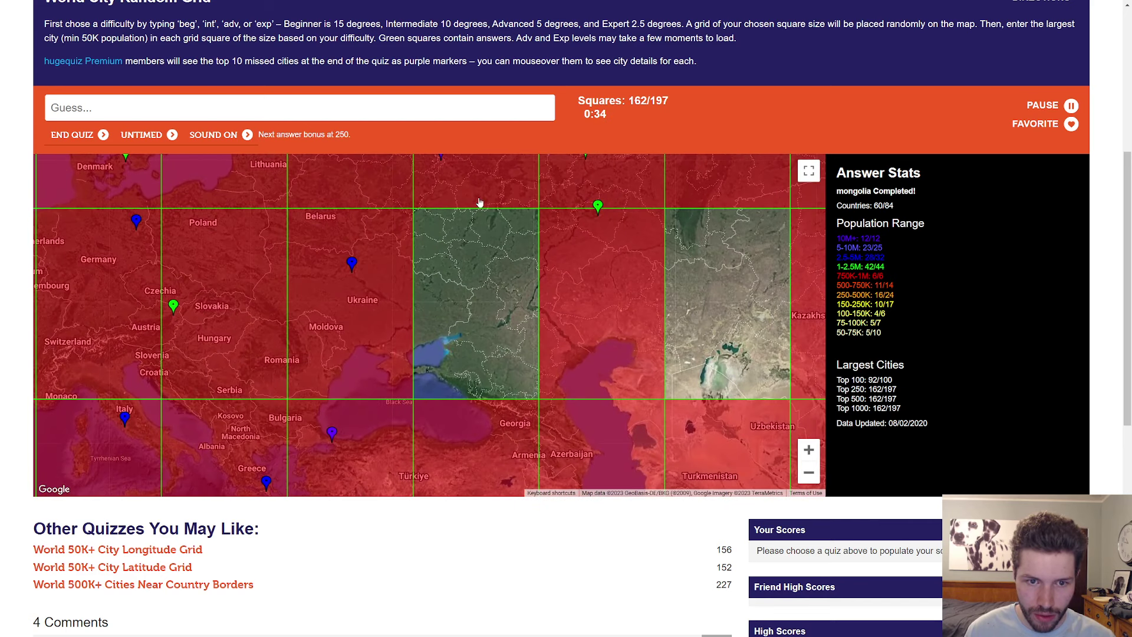
Step: Try several Ukrainian city names until Kharkiv fills the square, reaching 163 of 197
click(378, 105)
text(lipets)
key(BackSpace)
key(BackSpace)
key(BackSpace)
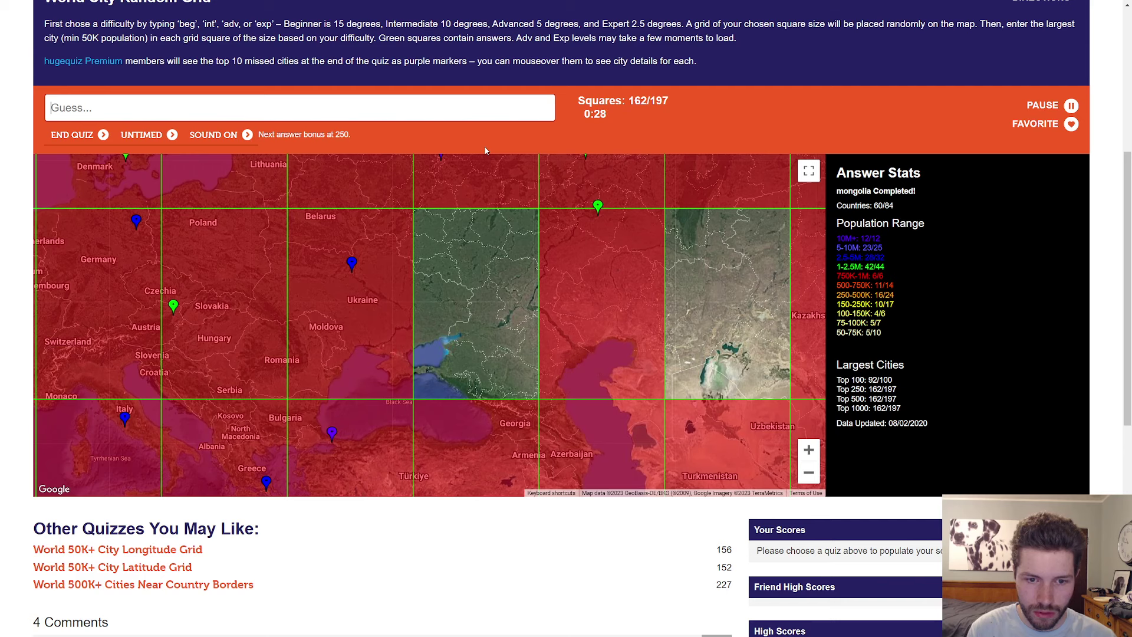
text(svatrop)
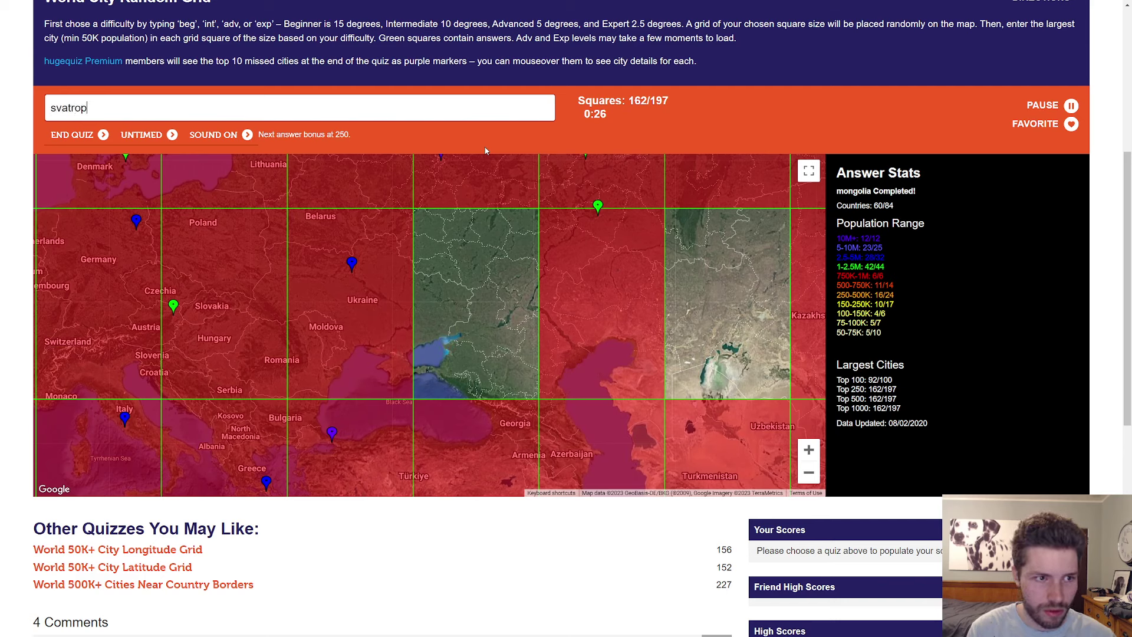
key(BackSpace)
key(BackSpace)
key(BackSpace)
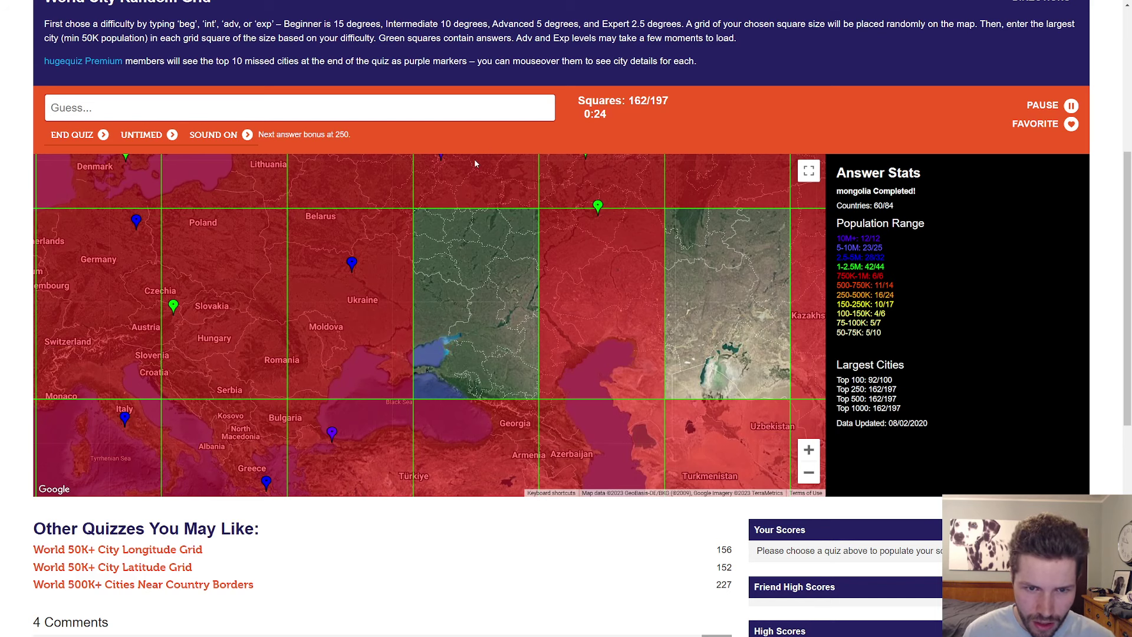
drag(439, 296, 441, 316)
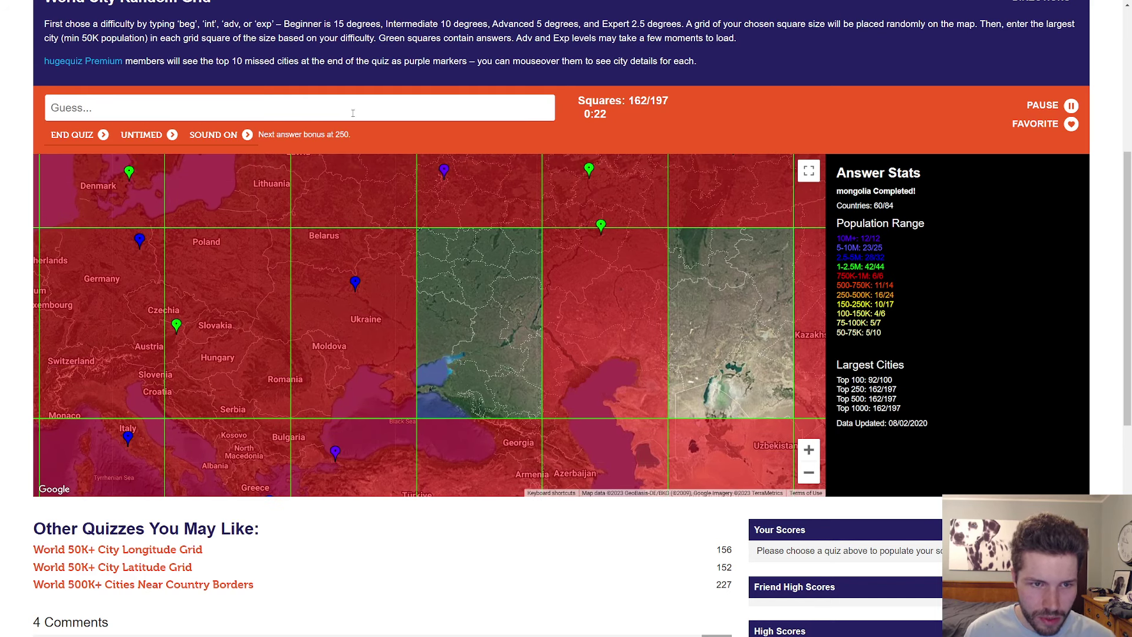
text(kerch)
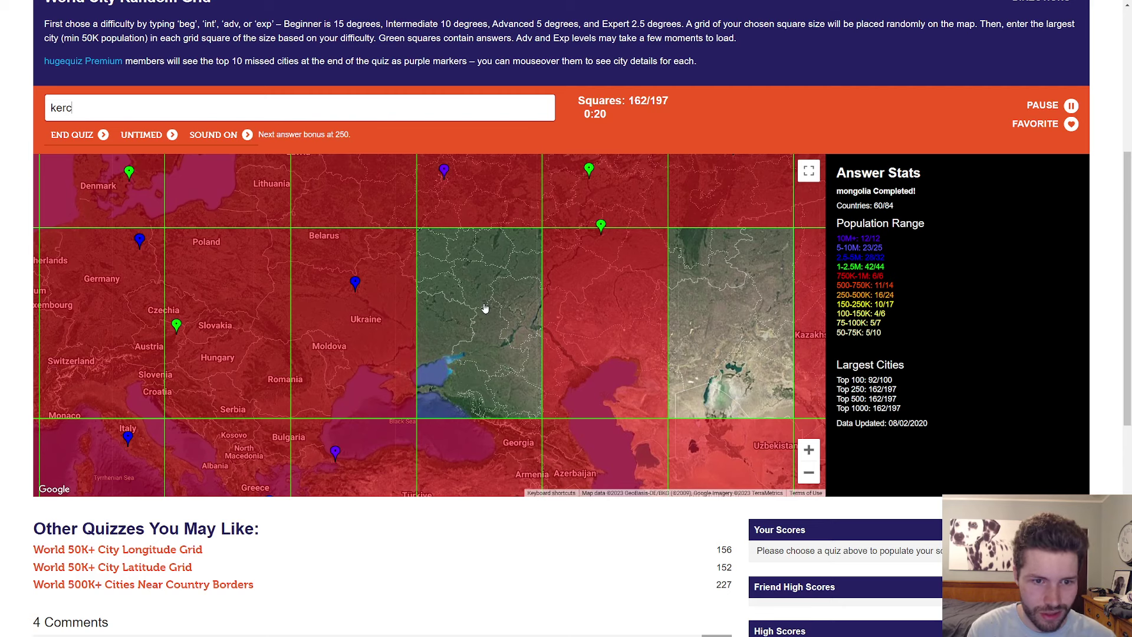
key(BackSpace)
key(BackSpace)
key(BackSpace)
text(kharkiv)
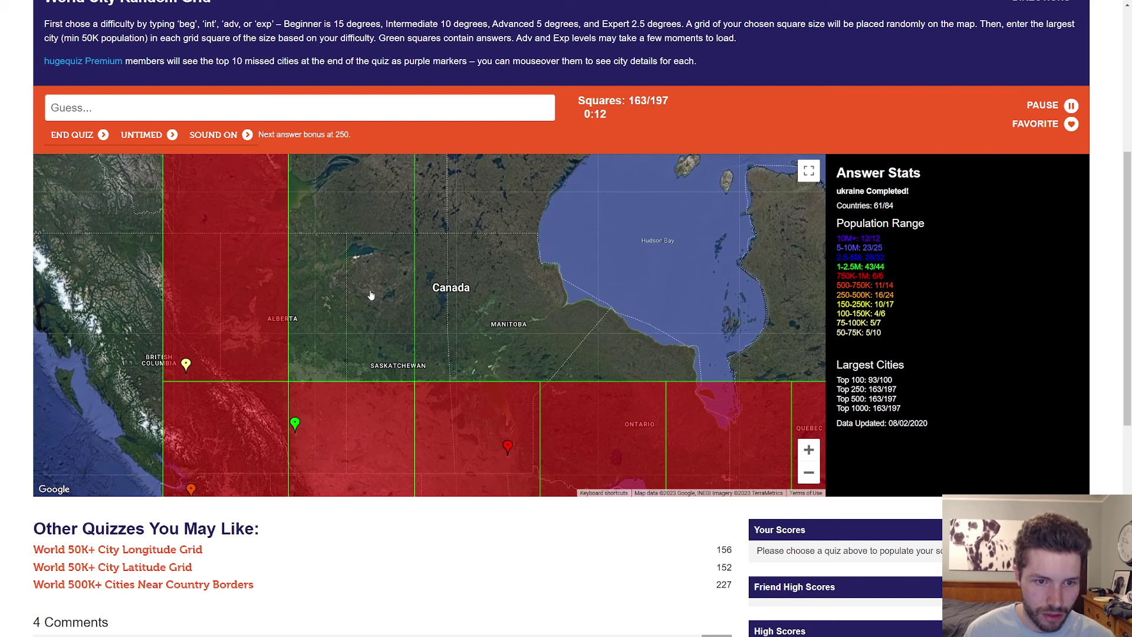
Step: Start a last guess like princealbert for a central Canada square as the timer expires
click(278, 106)
text(red)
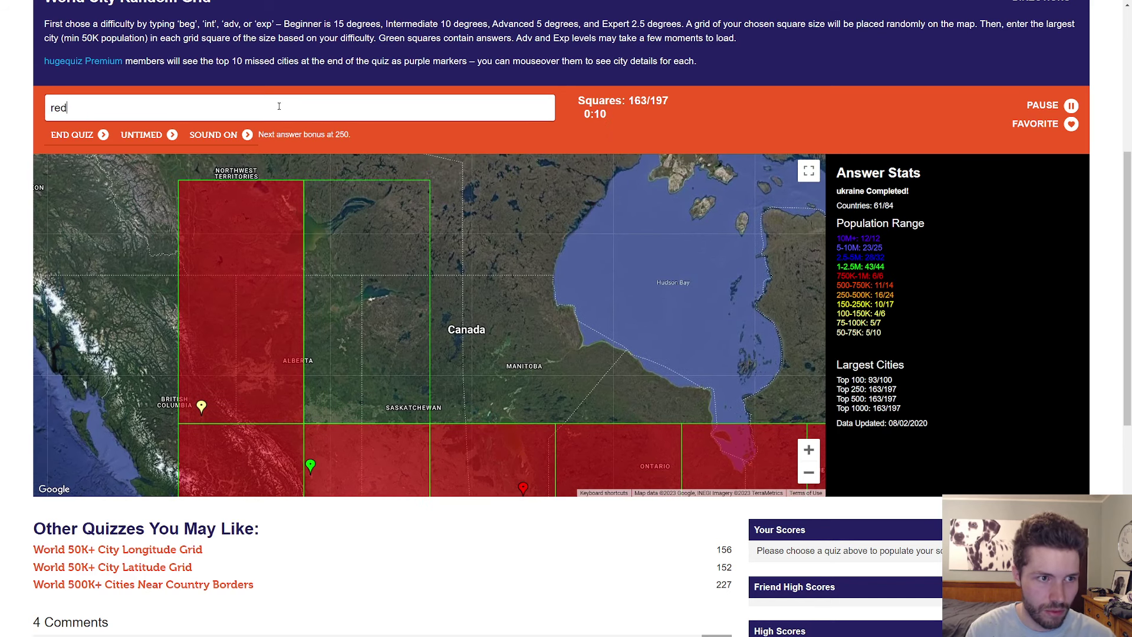
text(r)
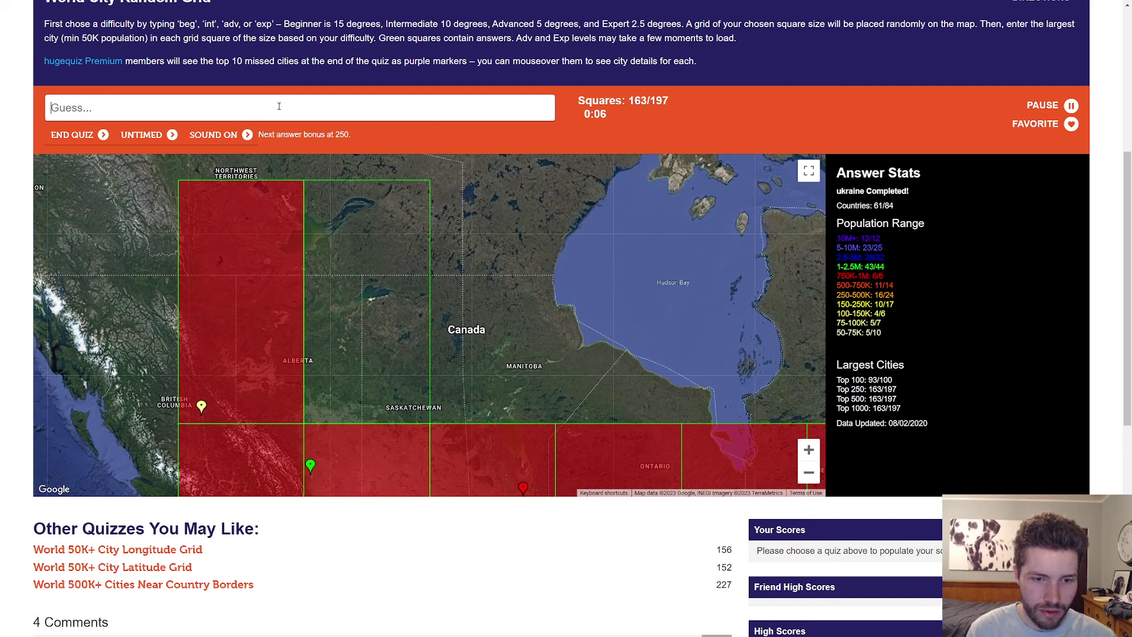
text(princ)
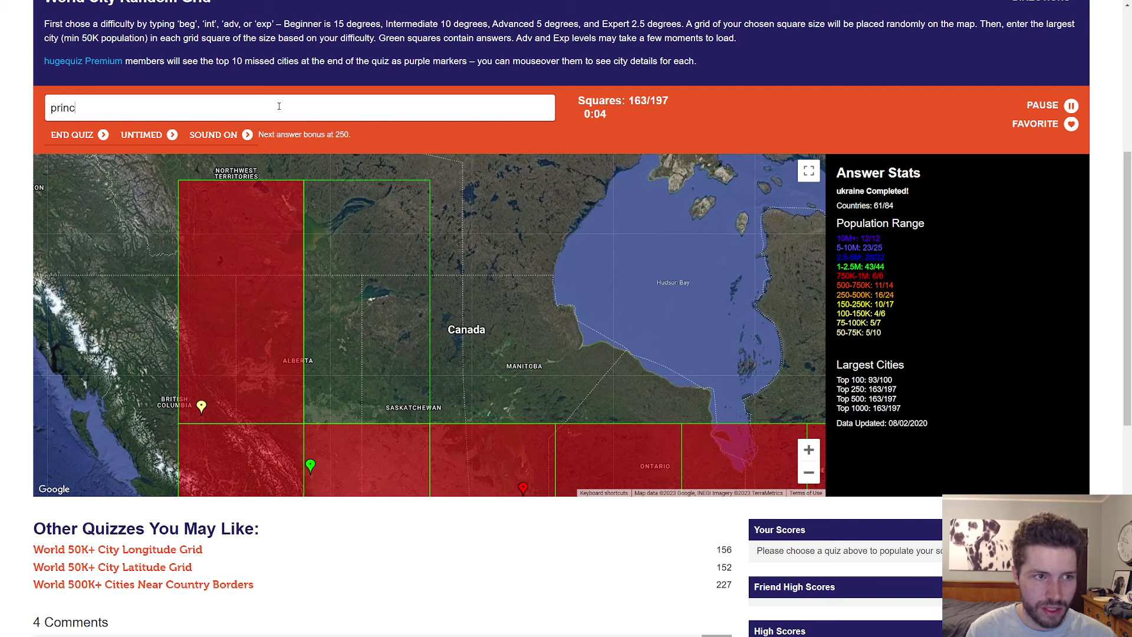
text(abler)
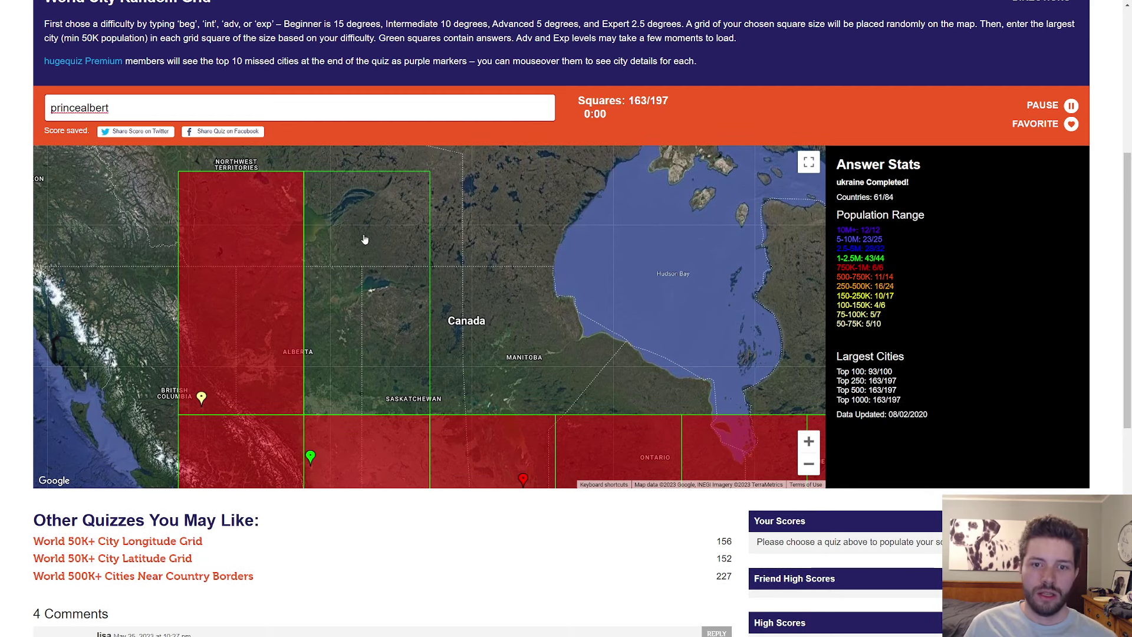
scroll(381, 237, down, 3)
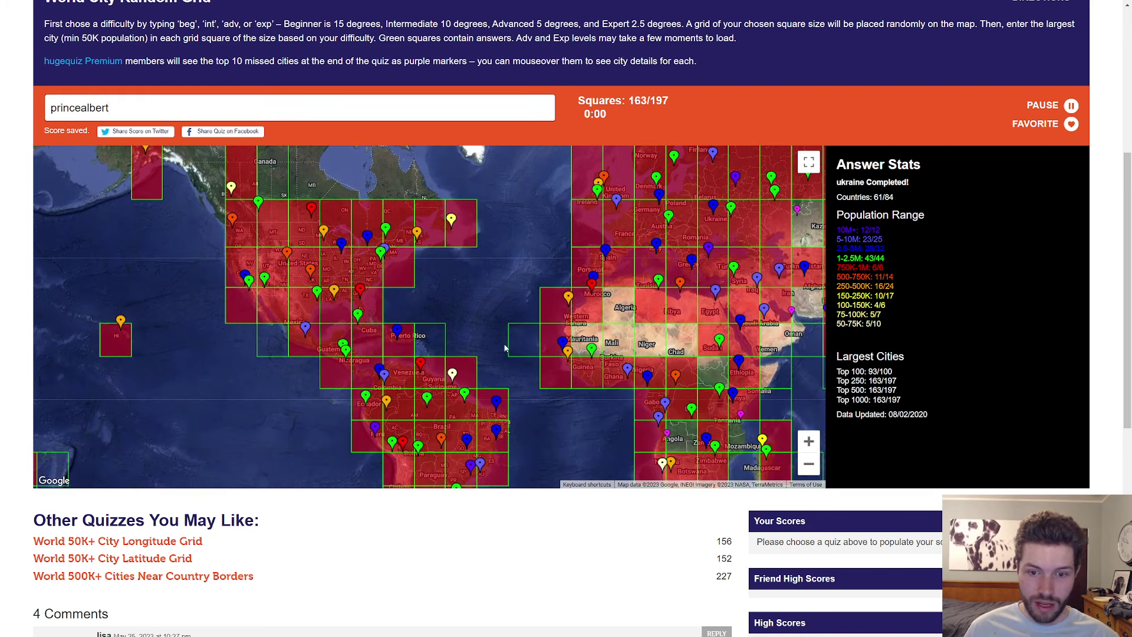
Step: Pan the finished grid from the Americas across Europe and Africa to Japan and the Philippines
mouse_move(503, 347)
mouse_down()
mouse_move(447, 277)
mouse_move(433, 278)
mouse_up()
scroll(433, 279, down, 2)
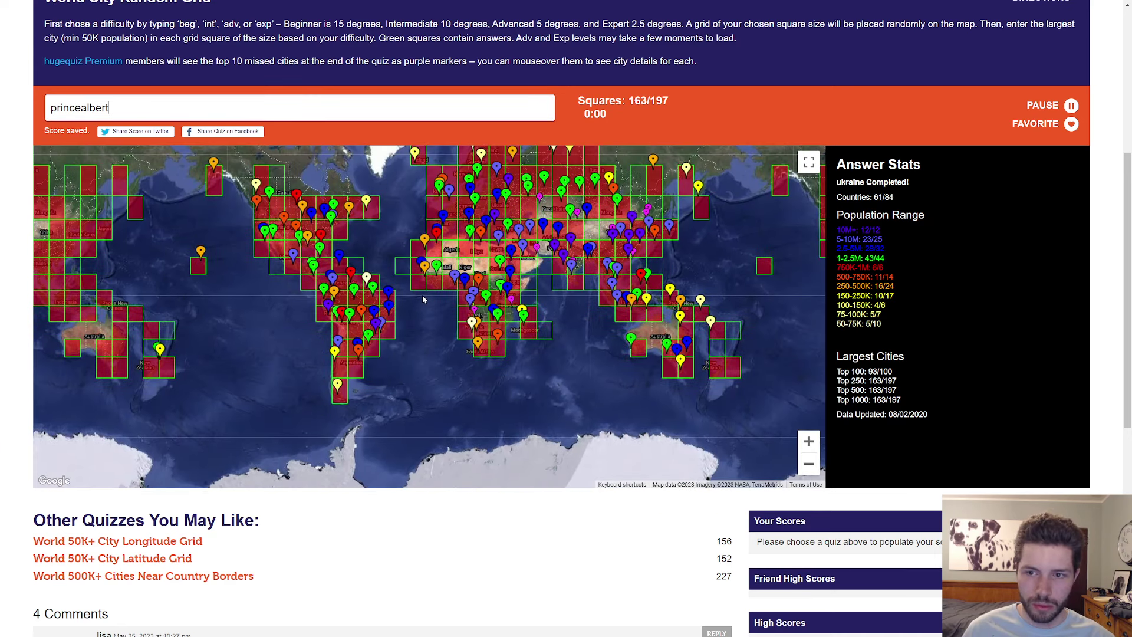
scroll(411, 268, up, 1)
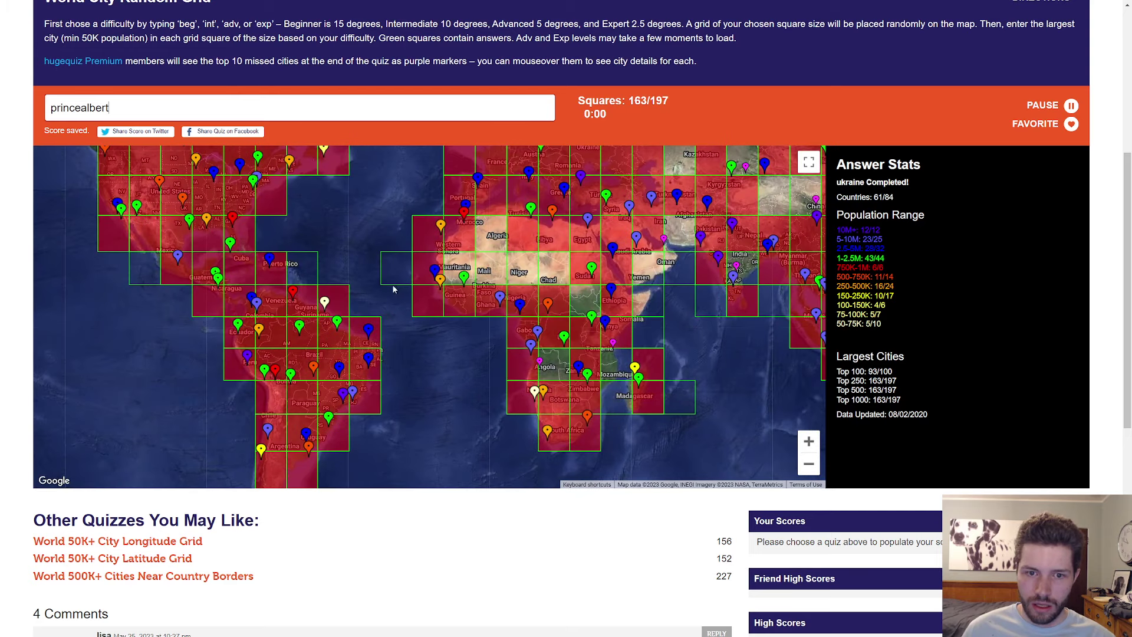
scroll(322, 256, down, 1)
scroll(379, 206, up, 1)
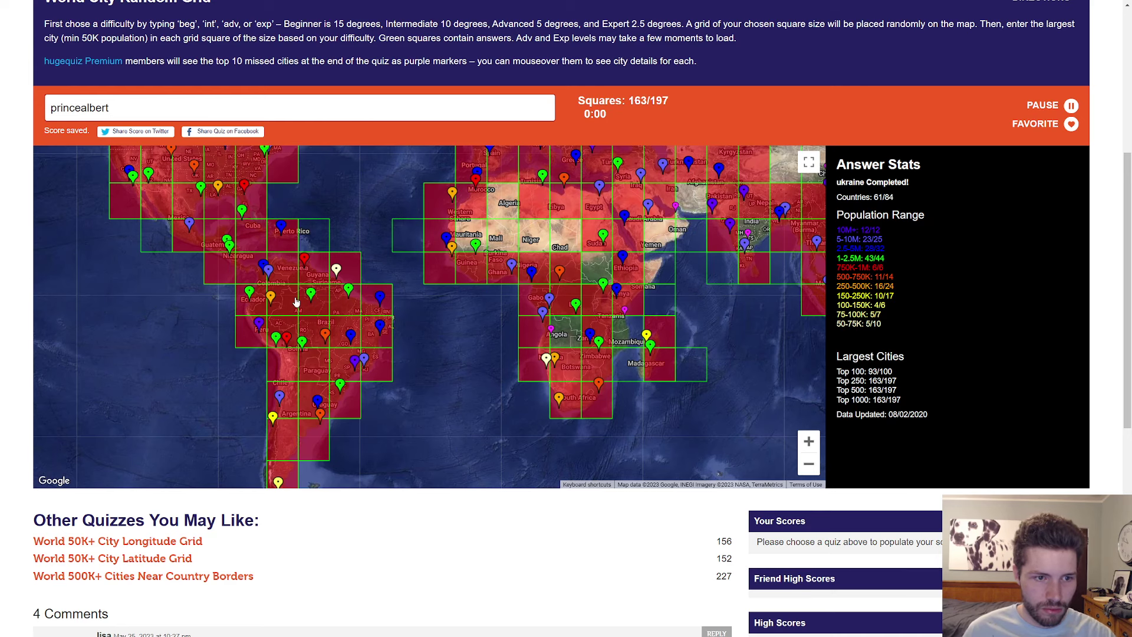
scroll(301, 275, down, 1)
scroll(306, 257, up, 1)
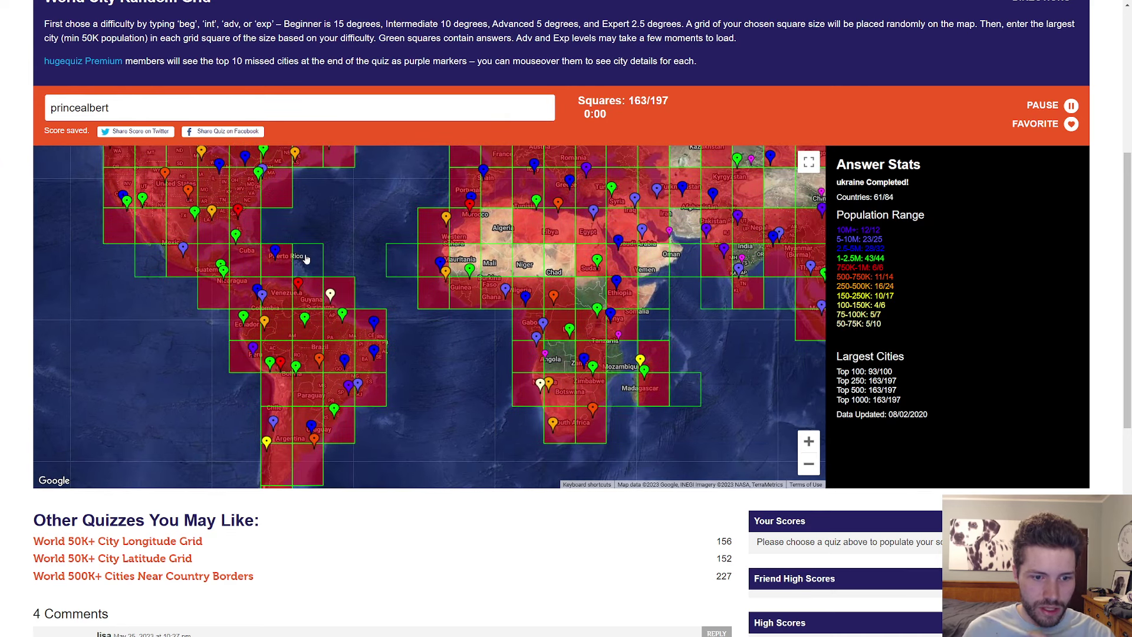
scroll(306, 257, down, 1)
scroll(337, 266, up, 1)
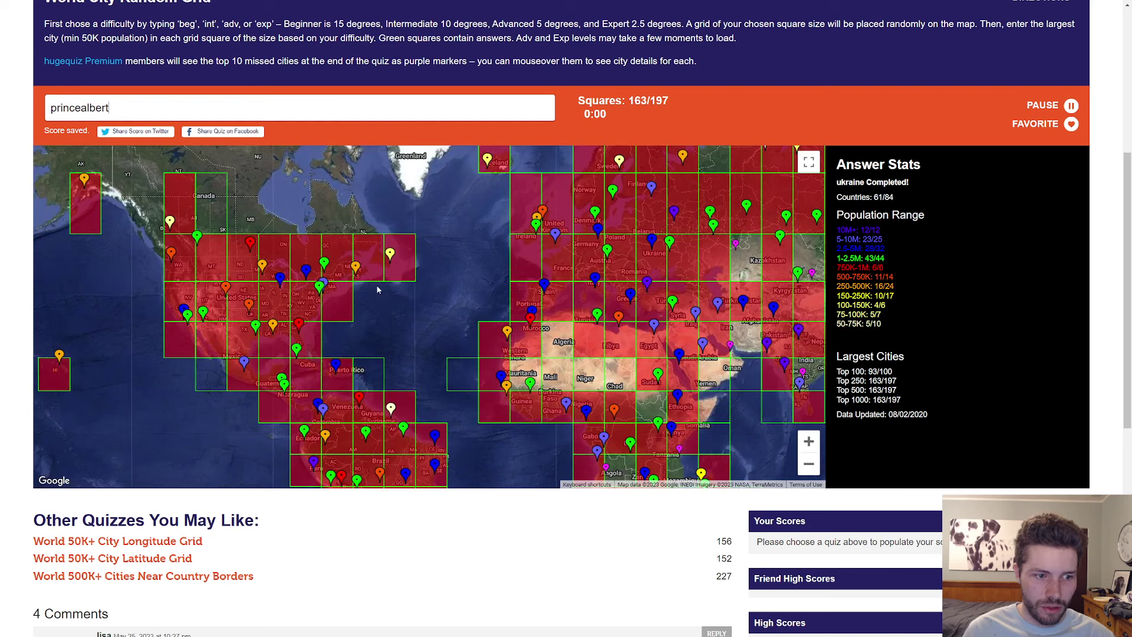
drag(381, 289, 165, 277)
scroll(334, 353, down, 1)
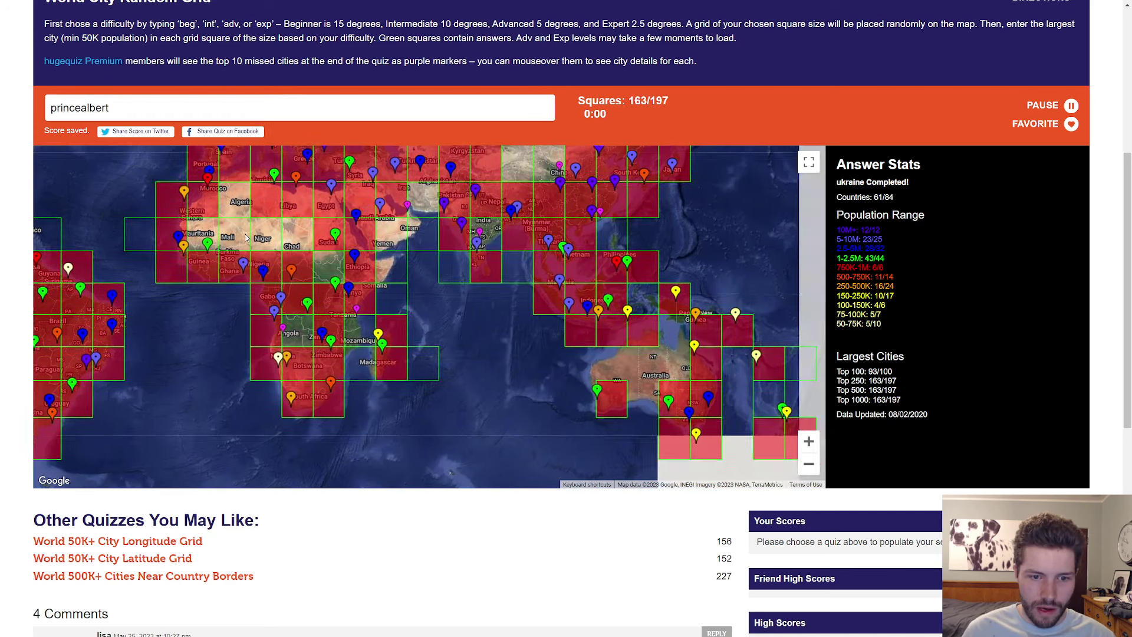
scroll(430, 318, up, 1)
scroll(425, 309, down, 1)
scroll(417, 303, up, 1)
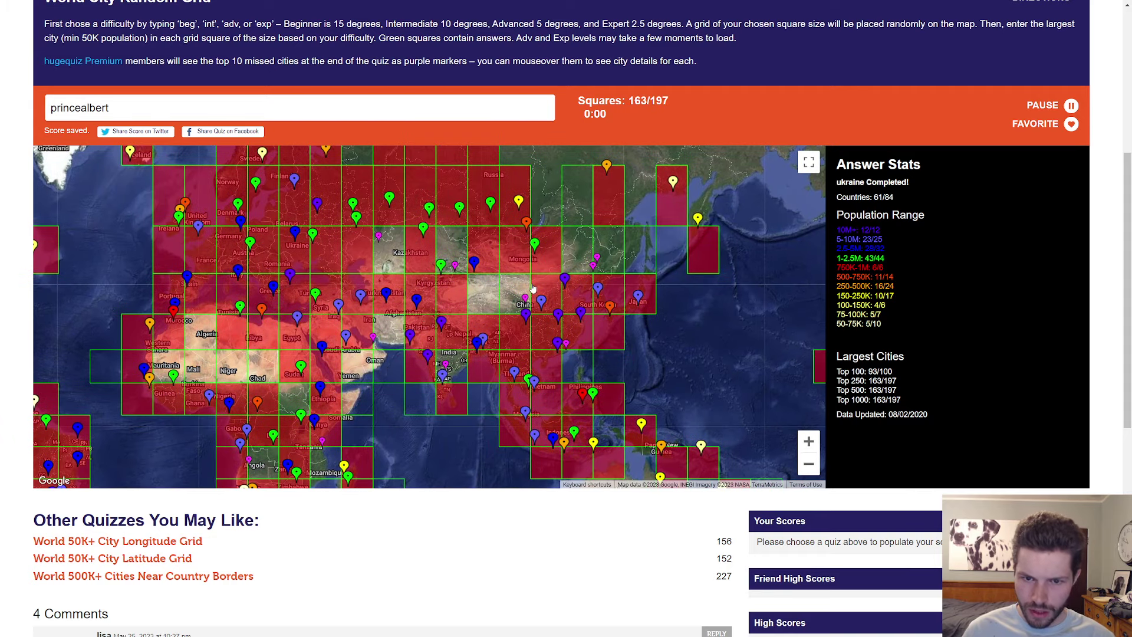
drag(596, 287, 530, 256)
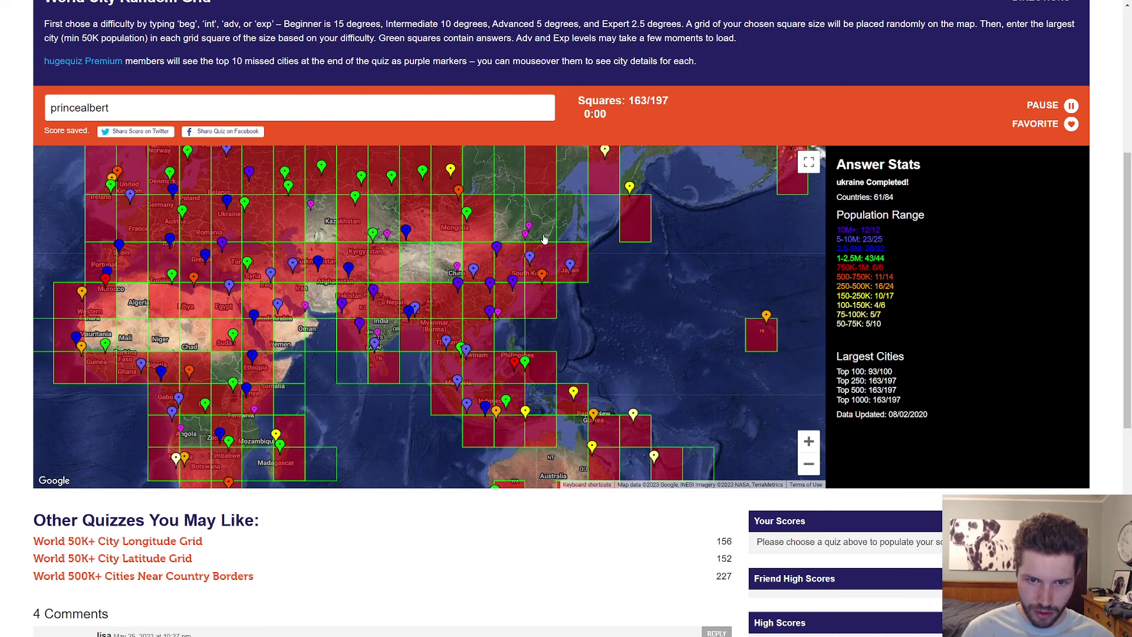
scroll(544, 241, up, 1)
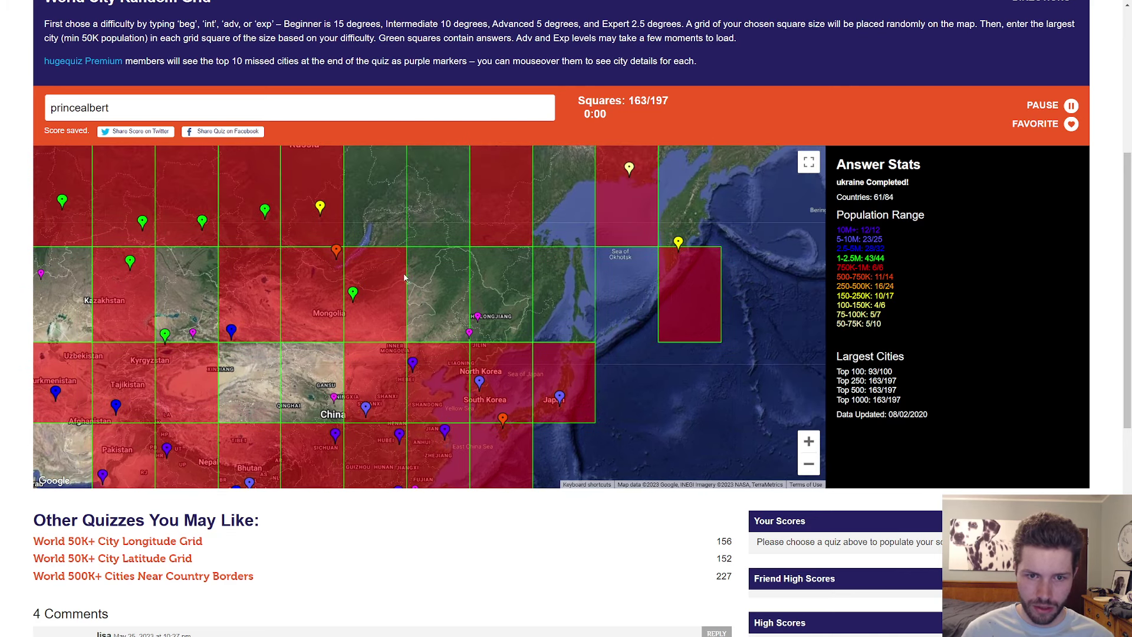
Step: Pan over Mongolia, Central Asia, India and Southeast Asia reviewing missed markers
drag(475, 235, 474, 314)
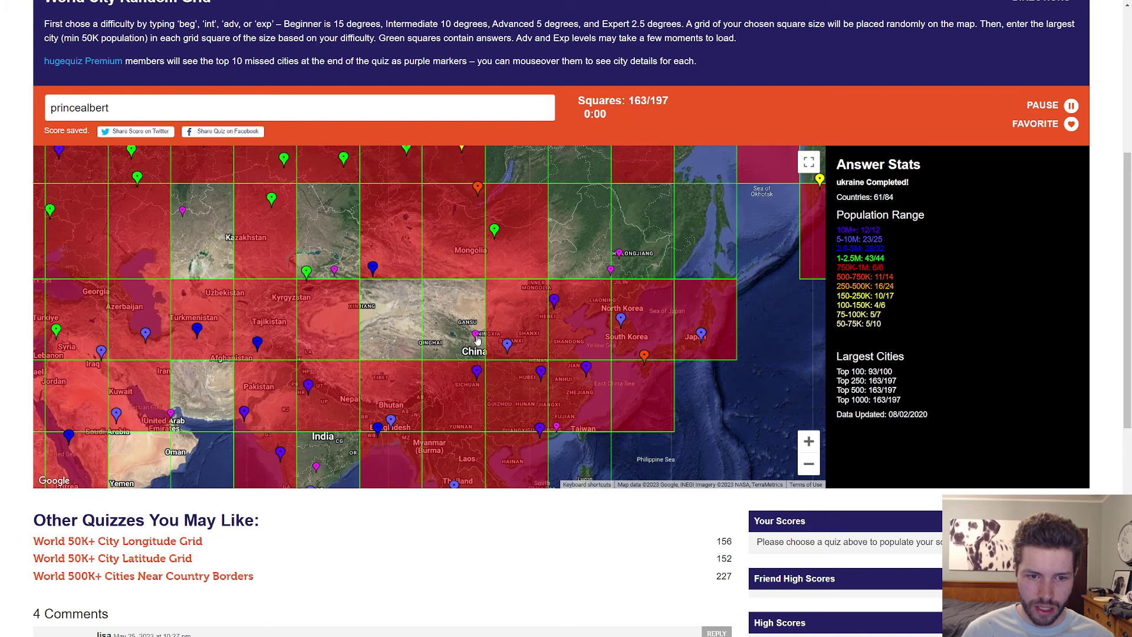
drag(465, 302, 466, 257)
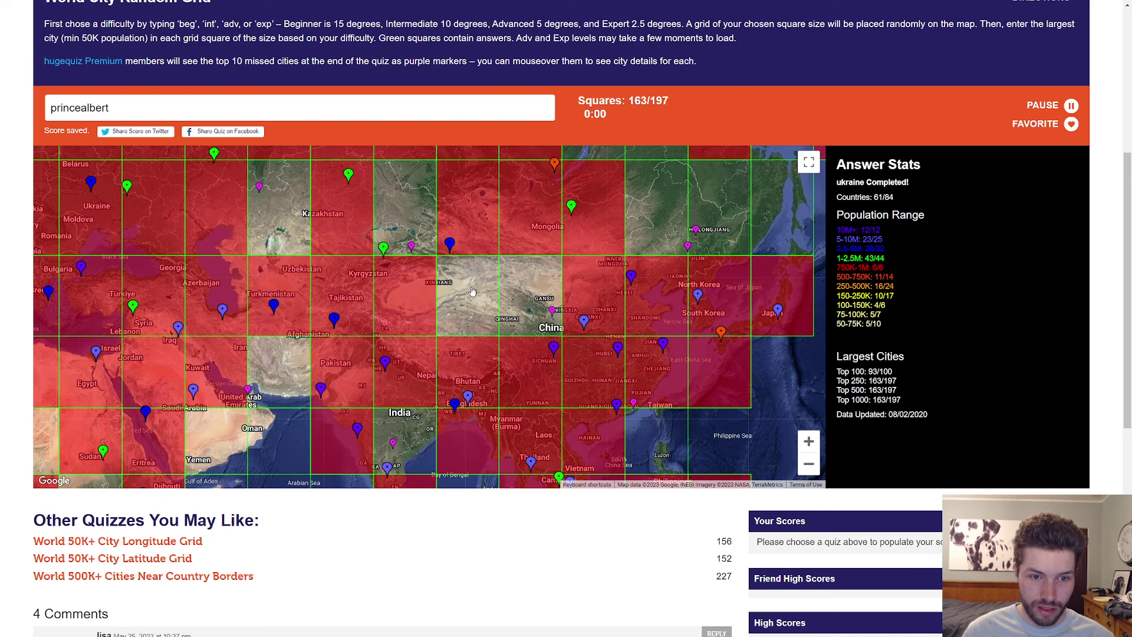
drag(455, 302, 456, 193)
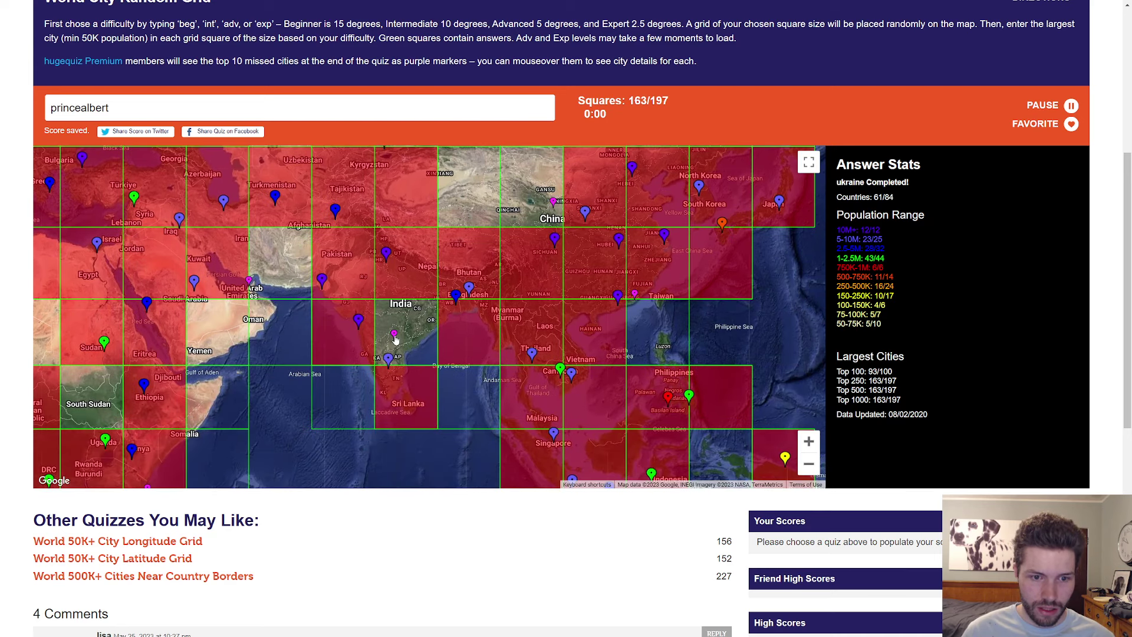
scroll(445, 263, down, 1)
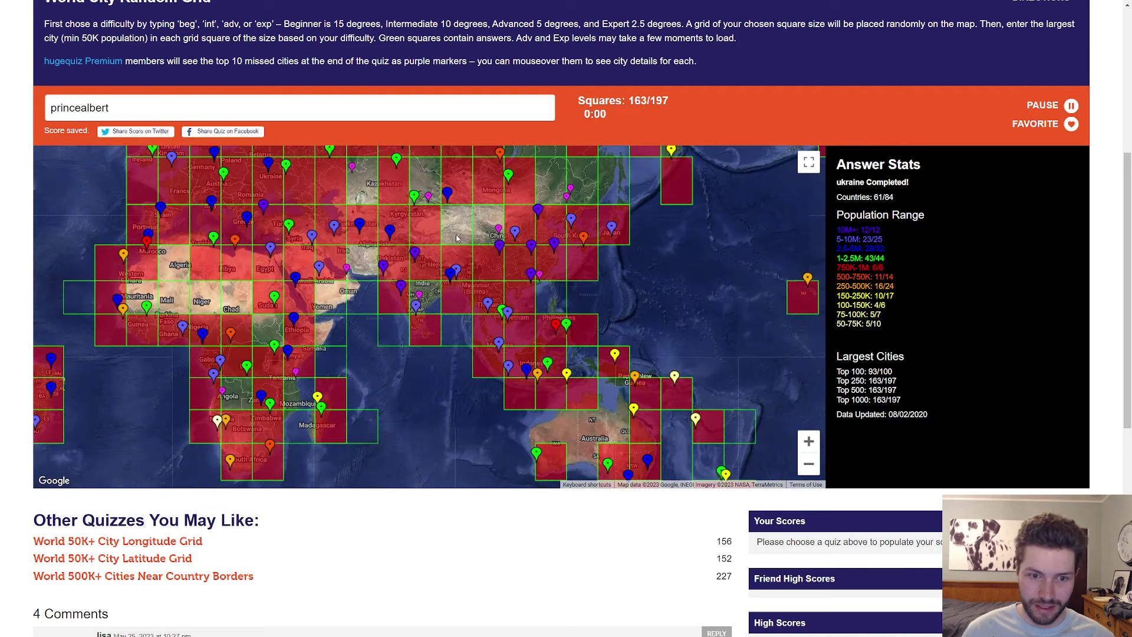
scroll(513, 253, up, 1)
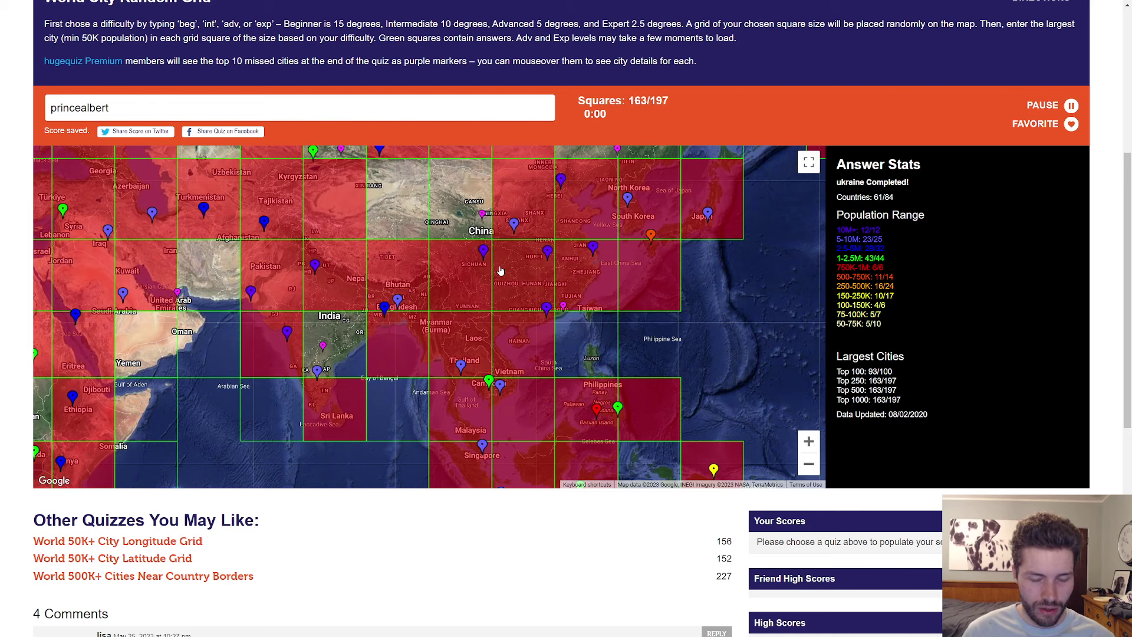
drag(540, 221, 459, 270)
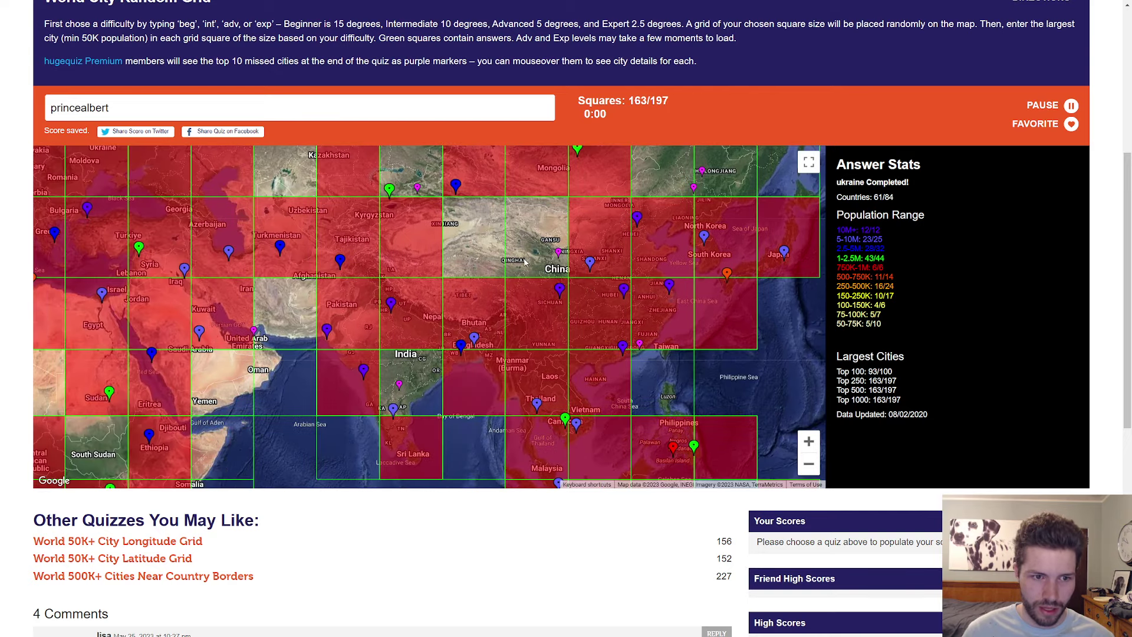
scroll(365, 277, down, 1)
scroll(383, 277, up, 1)
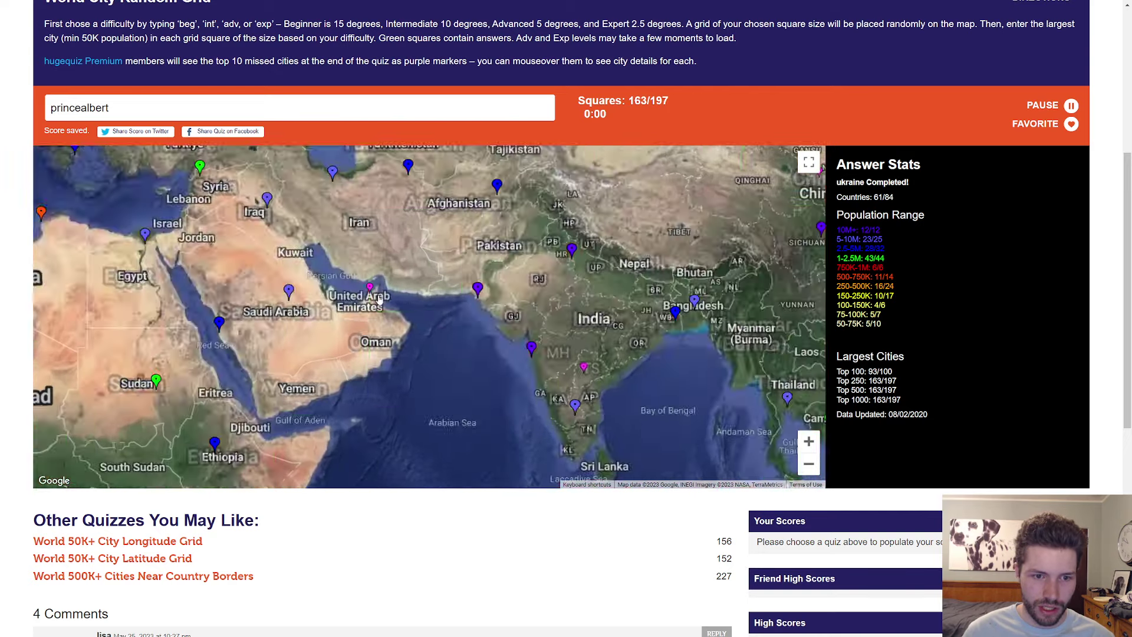
scroll(369, 296, up, 1)
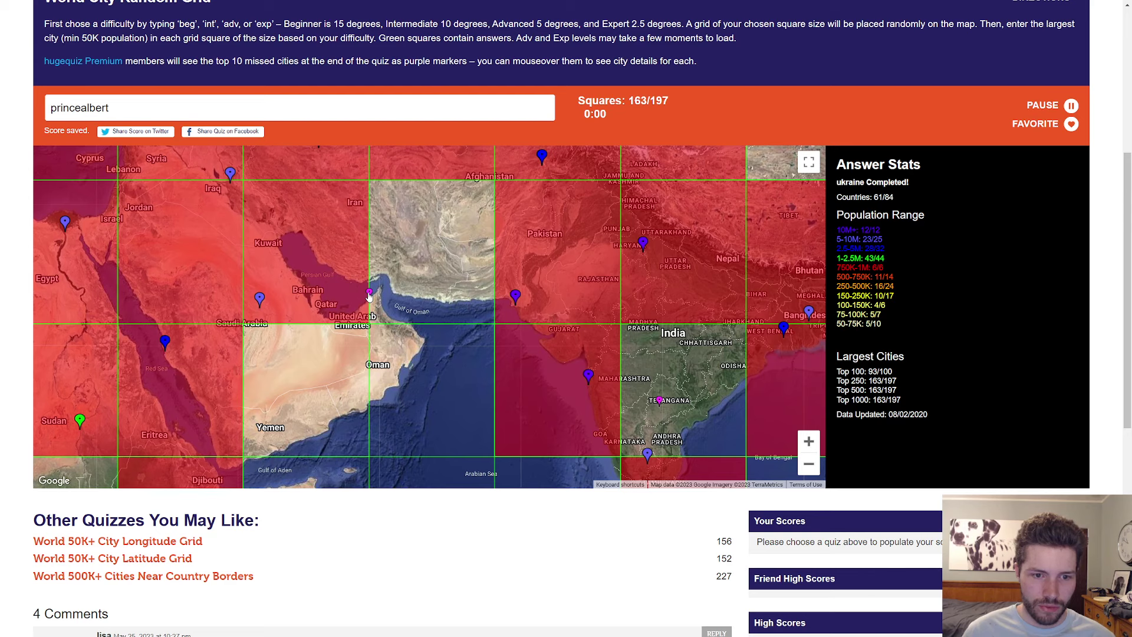
scroll(385, 316, up, 1)
scroll(365, 316, up, 1)
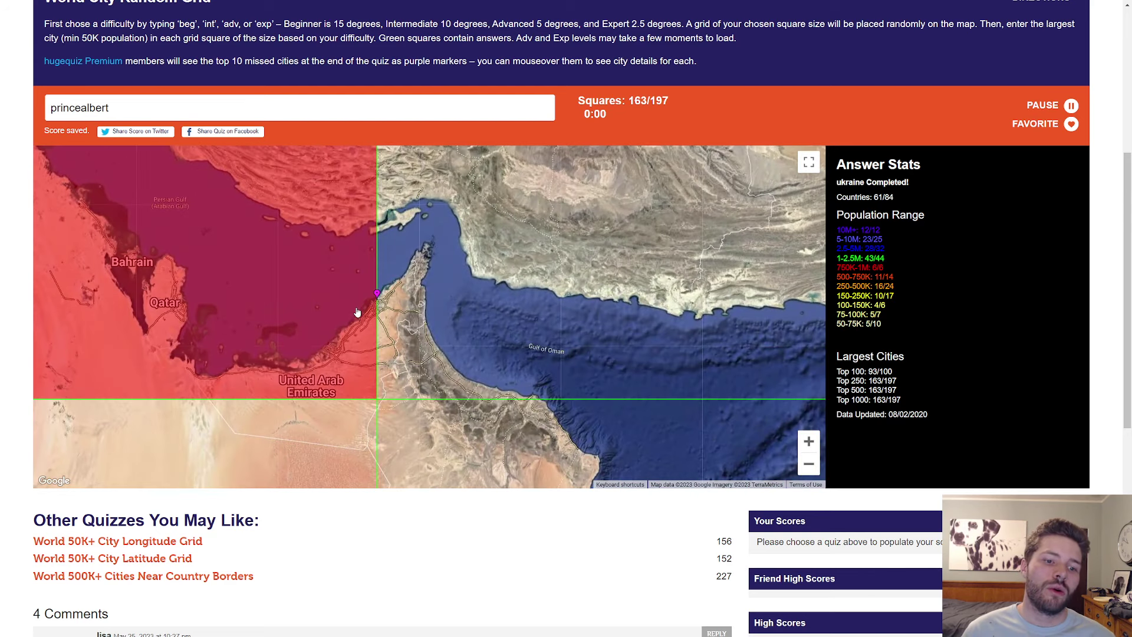
scroll(364, 316, up, 1)
scroll(359, 329, up, 1)
scroll(355, 345, up, 1)
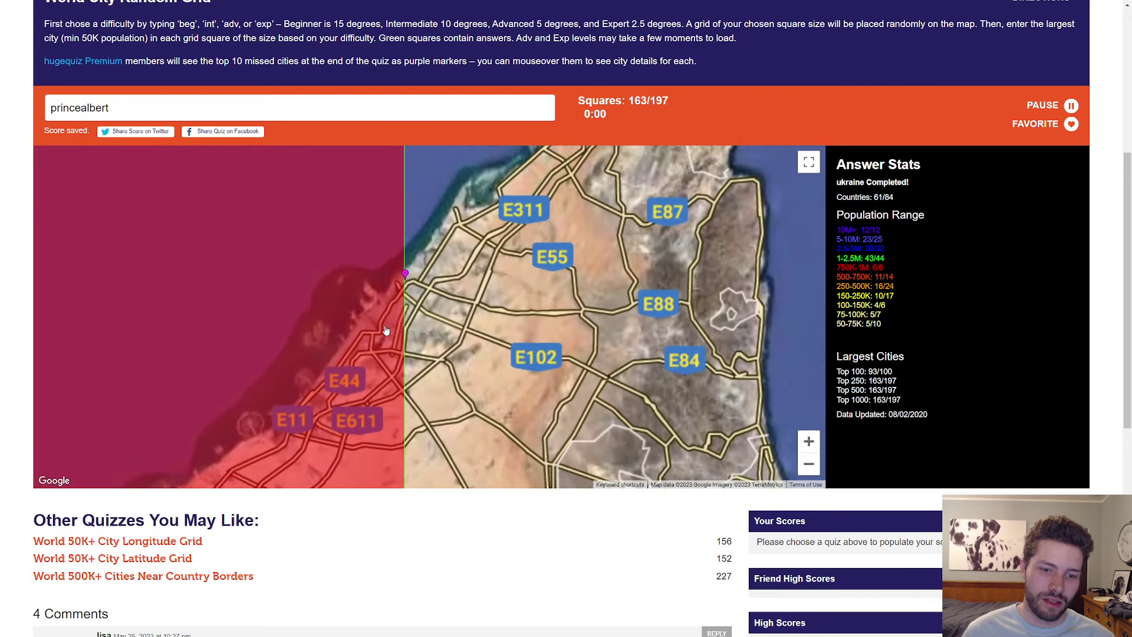
scroll(345, 347, down, 1)
scroll(359, 340, down, 1)
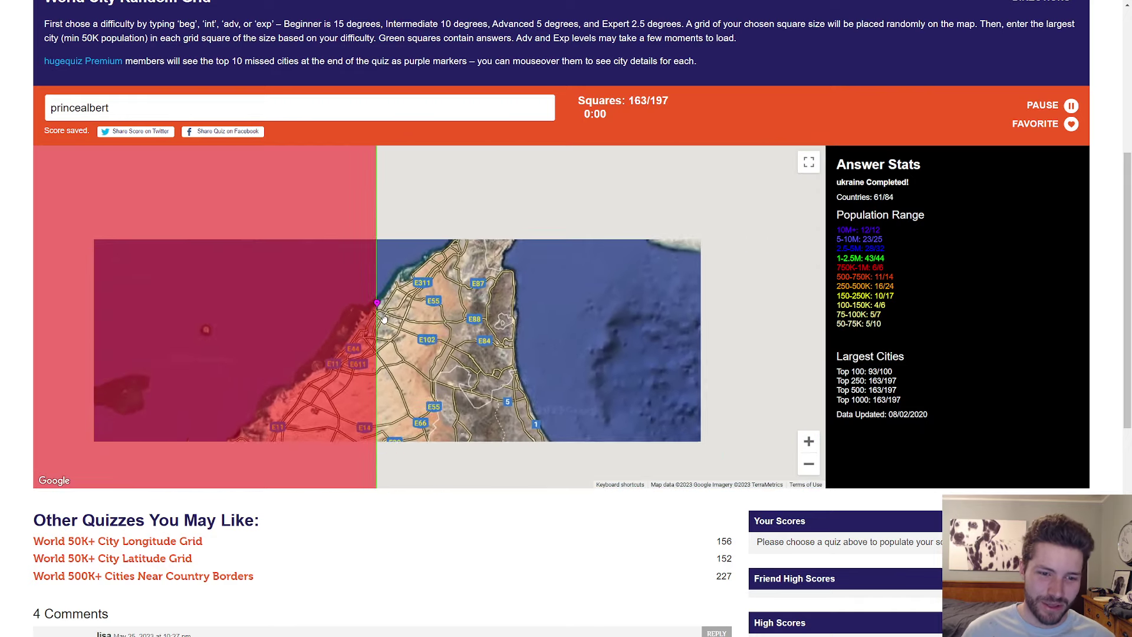
scroll(376, 333, down, 1)
scroll(394, 328, down, 1)
scroll(416, 310, down, 1)
scroll(438, 292, down, 1)
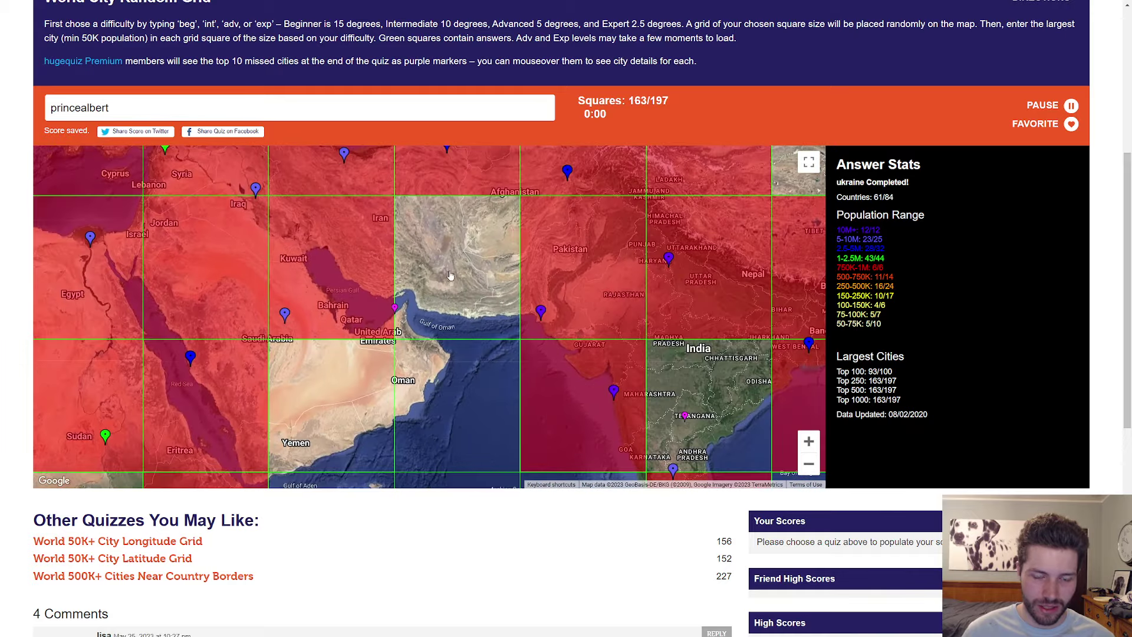
scroll(459, 272, down, 1)
scroll(477, 270, up, 1)
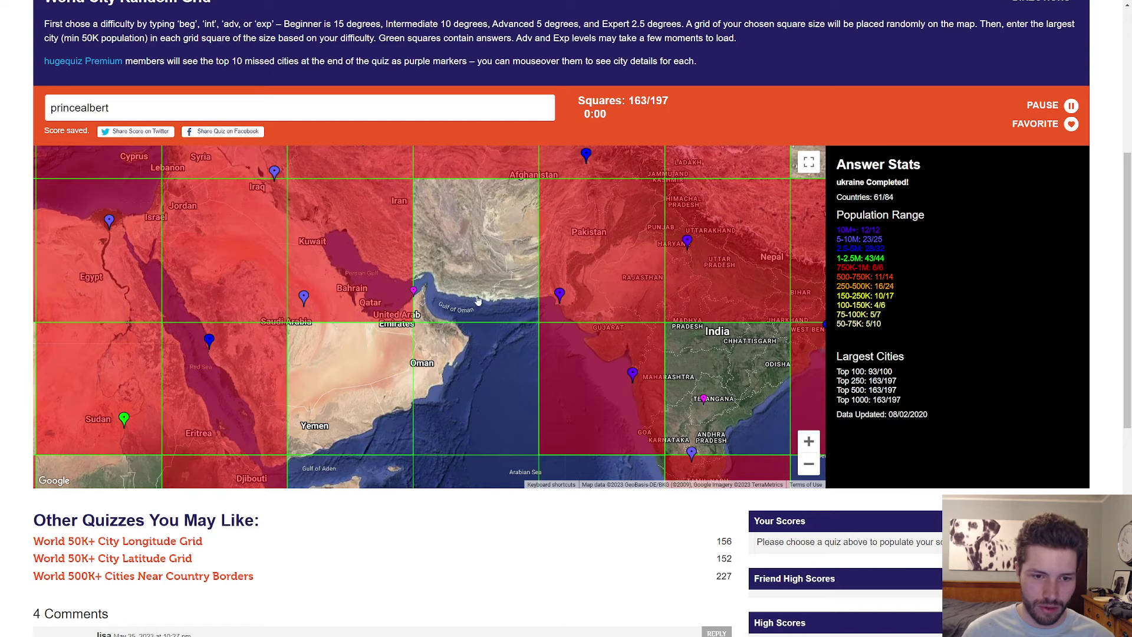
Step: Recentre the Gulf region while examining the missed square around Dubai
drag(478, 323, 476, 266)
scroll(478, 331, down, 2)
scroll(482, 334, down, 1)
scroll(460, 319, up, 1)
scroll(458, 318, up, 1)
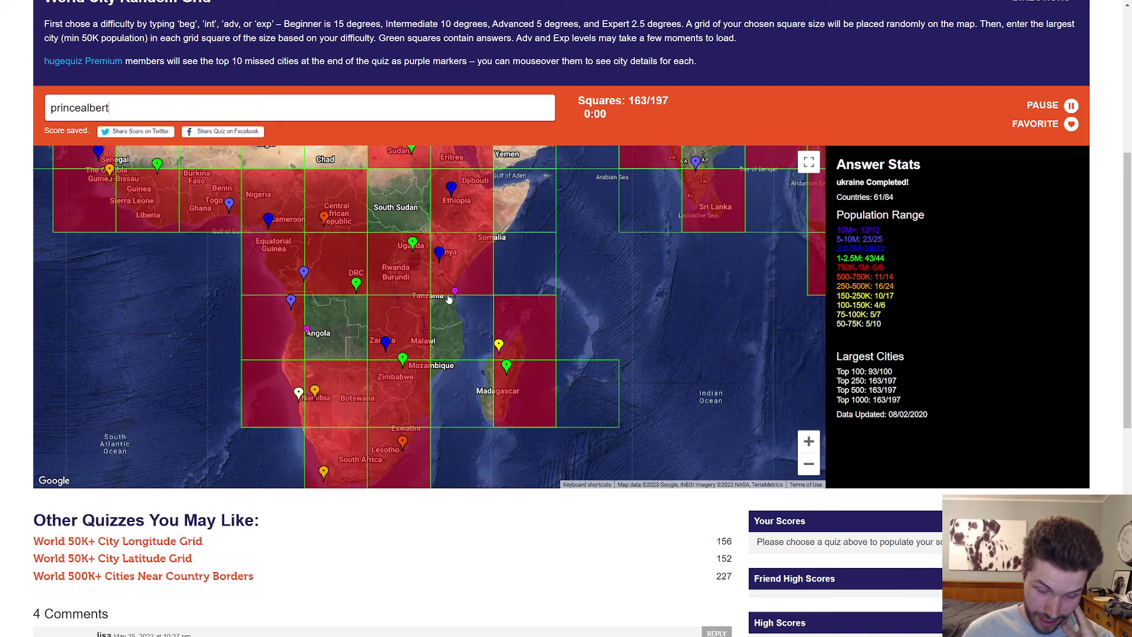
scroll(449, 299, up, 1)
scroll(463, 298, up, 2)
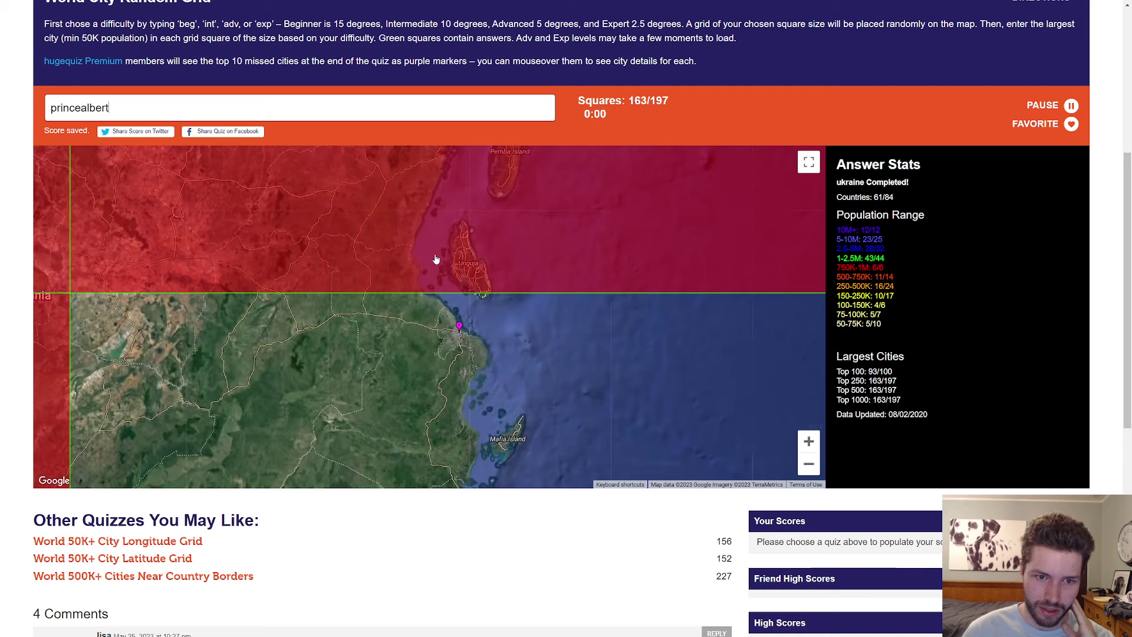
scroll(440, 263, down, 1)
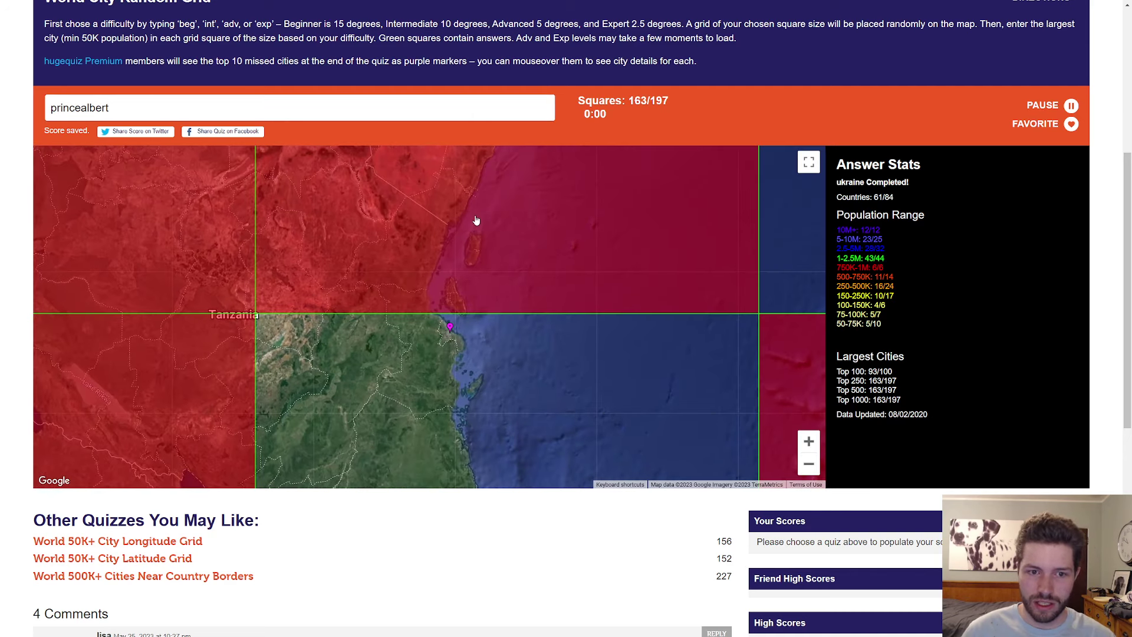
scroll(471, 252, down, 2)
scroll(463, 280, up, 2)
scroll(462, 292, up, 1)
scroll(460, 307, down, 1)
scroll(459, 305, down, 1)
scroll(431, 262, down, 1)
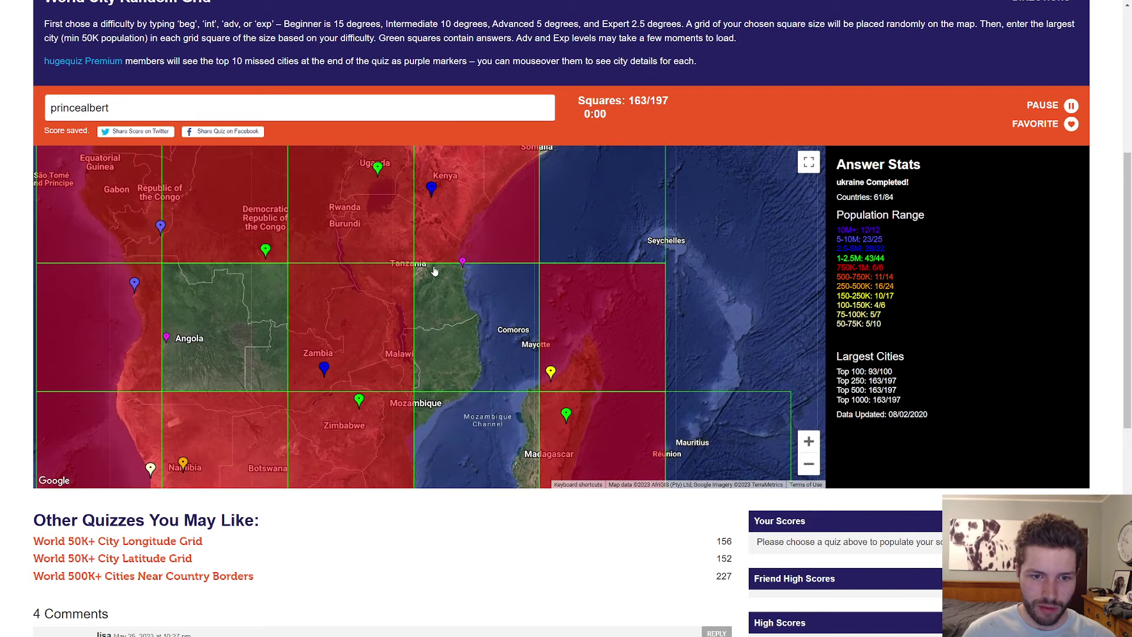
scroll(446, 329, down, 1)
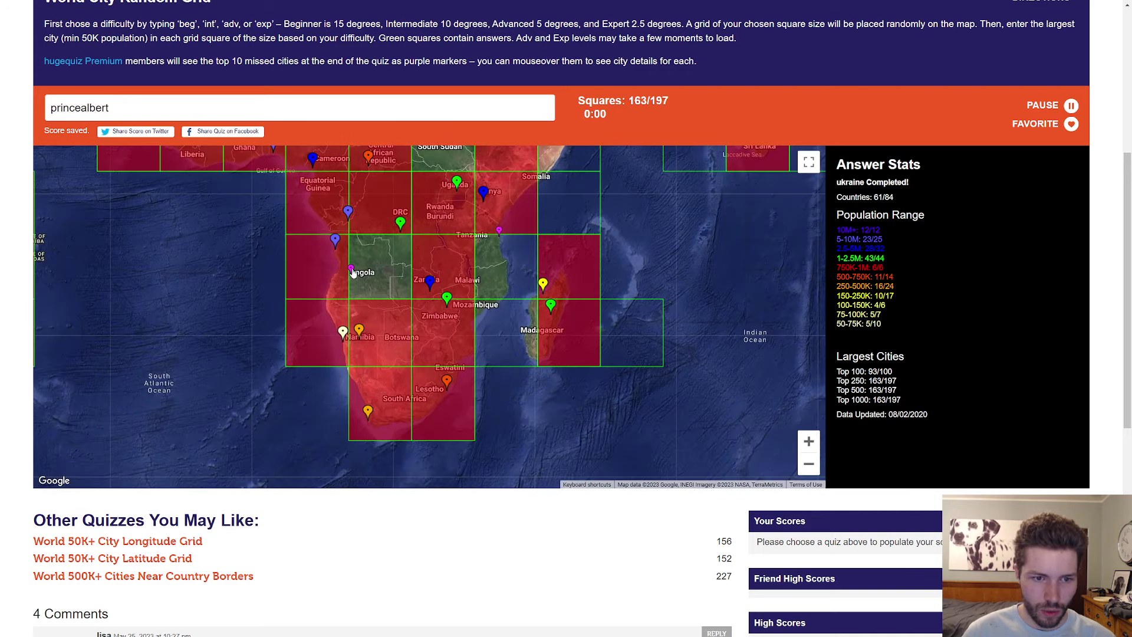
scroll(397, 236, down, 2)
scroll(355, 344, up, 1)
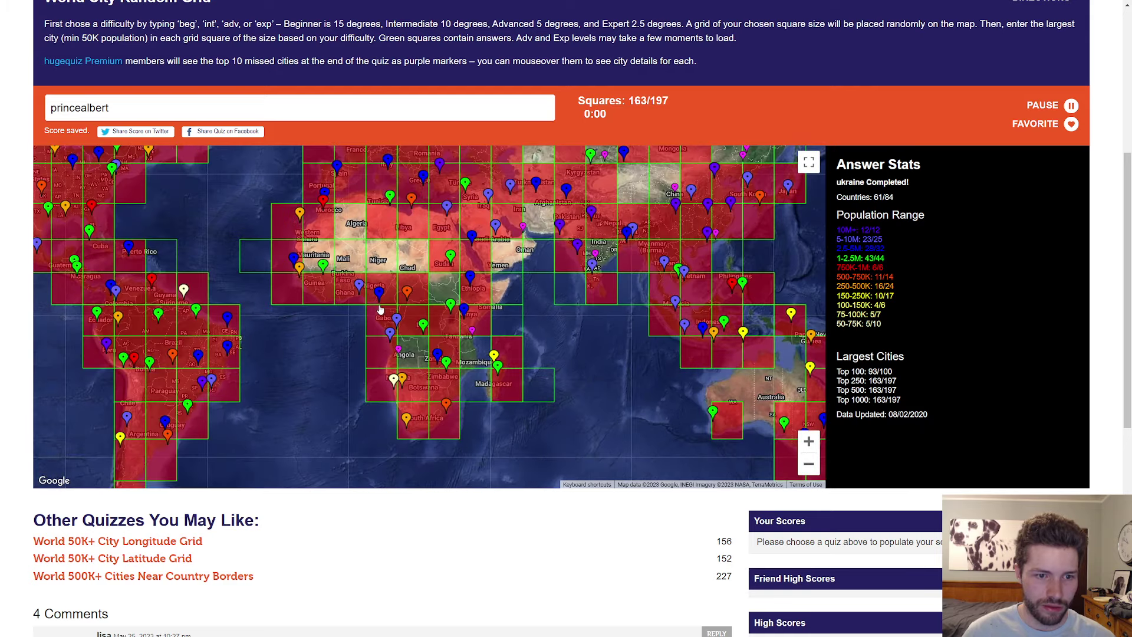
scroll(355, 345, down, 2)
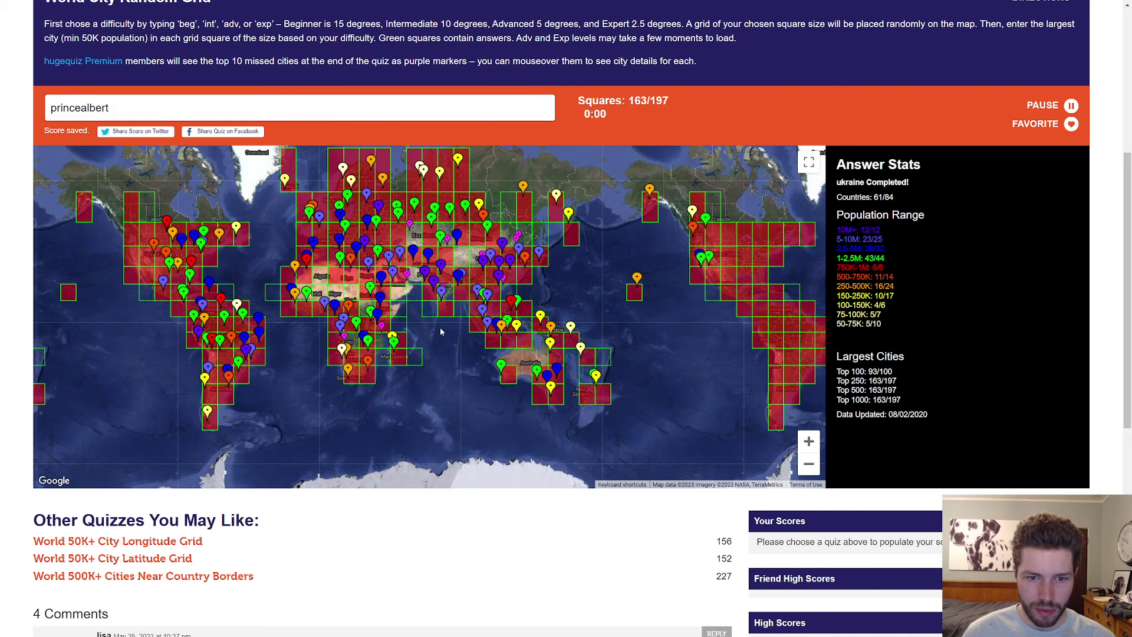
Step: Move from the world view to the Lesser Antilles around Antigua, Barbados and Grenada
drag(399, 335, 490, 328)
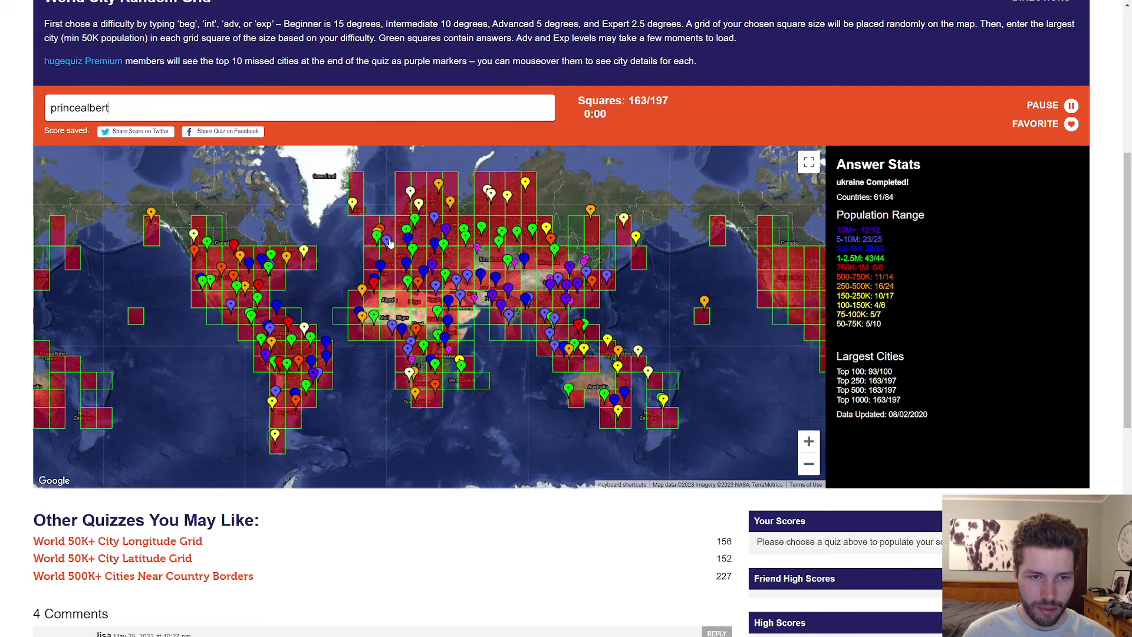
scroll(454, 245, up, 1)
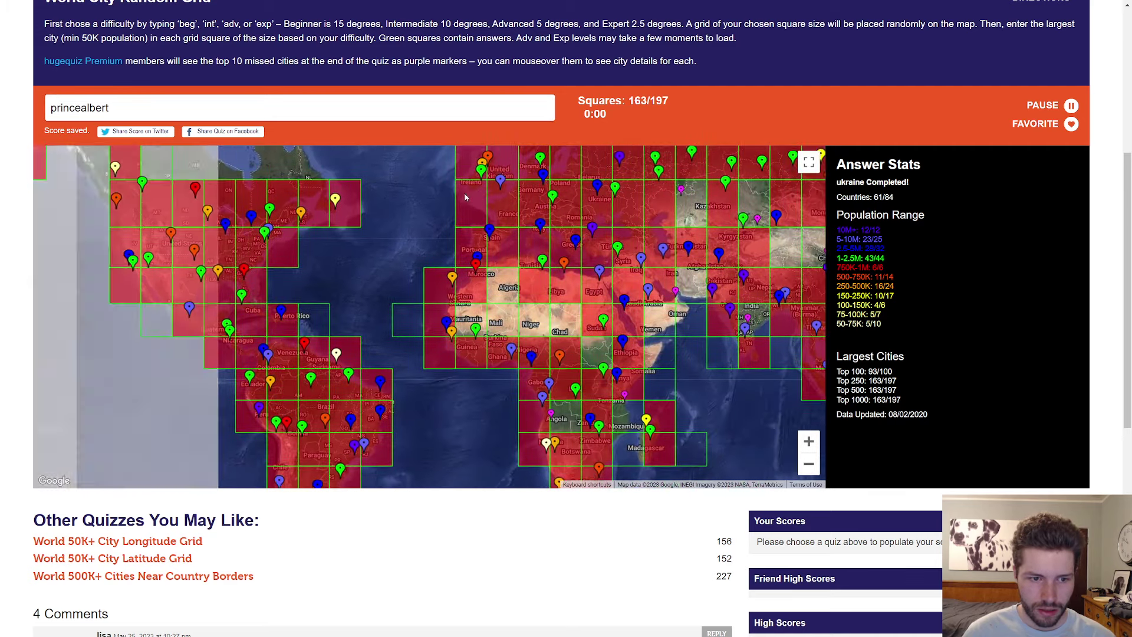
drag(400, 330, 334, 304)
scroll(253, 299, up, 2)
scroll(314, 331, up, 1)
scroll(313, 331, up, 1)
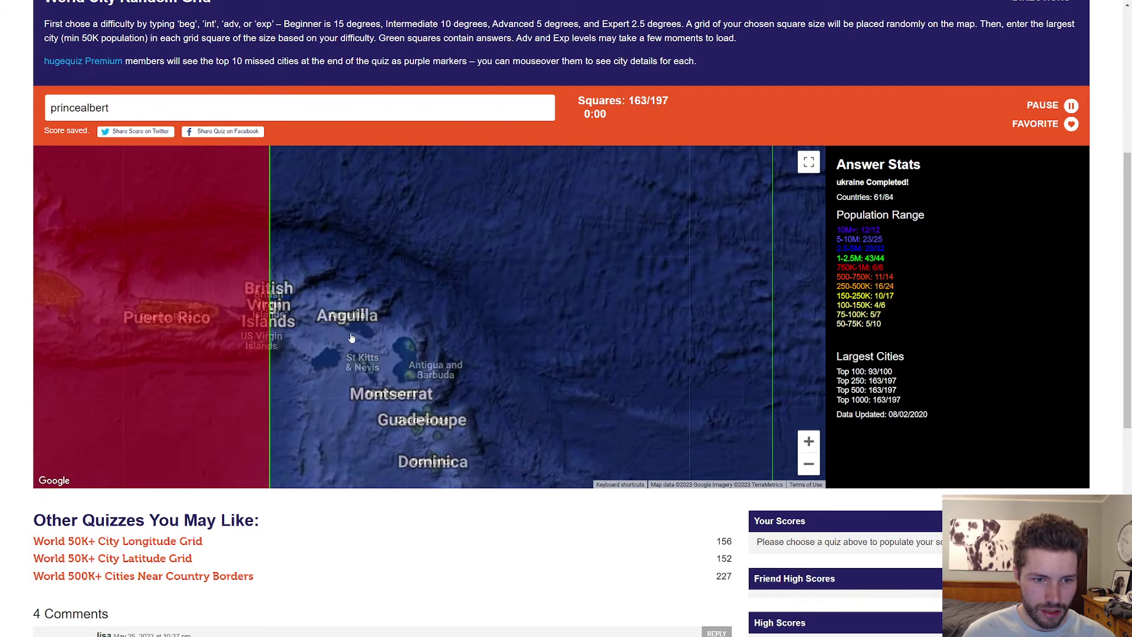
drag(386, 386, 343, 298)
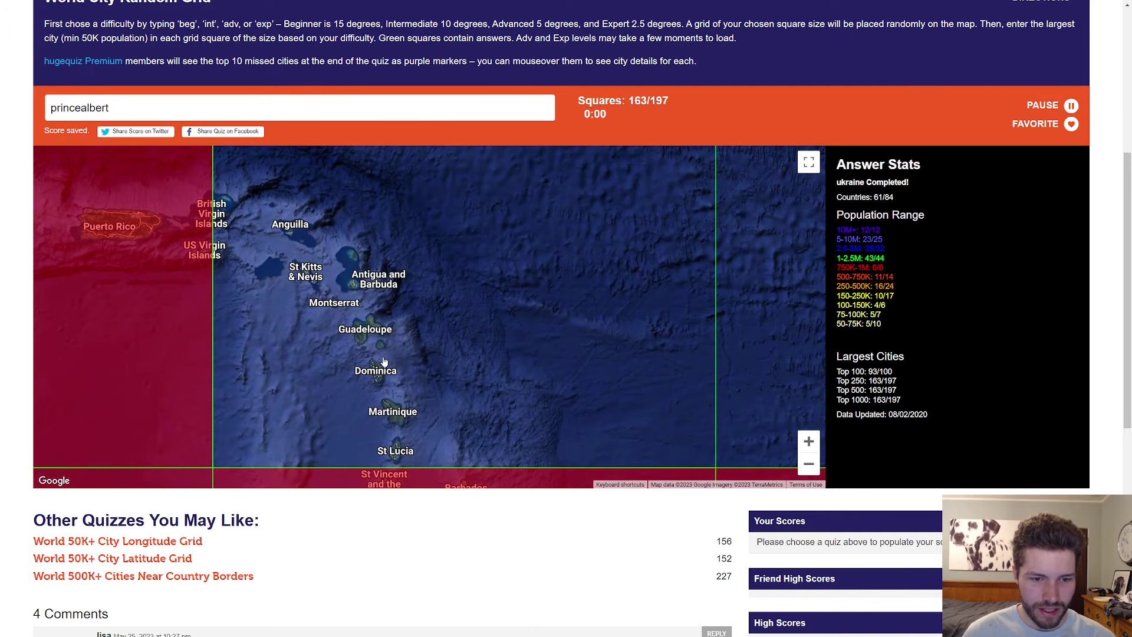
drag(409, 395, 395, 322)
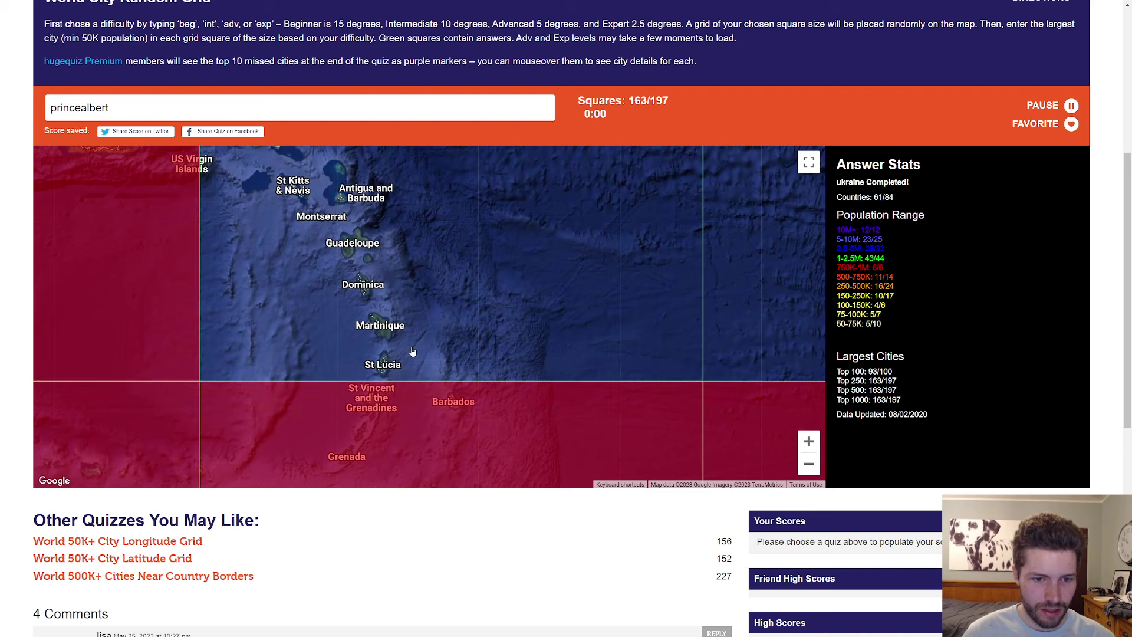
scroll(394, 338, up, 1)
scroll(380, 325, up, 1)
scroll(379, 325, down, 2)
Step: Shift north over Puerto Rico, Guadeloupe and the Virgin Islands square edge
drag(371, 296, 386, 339)
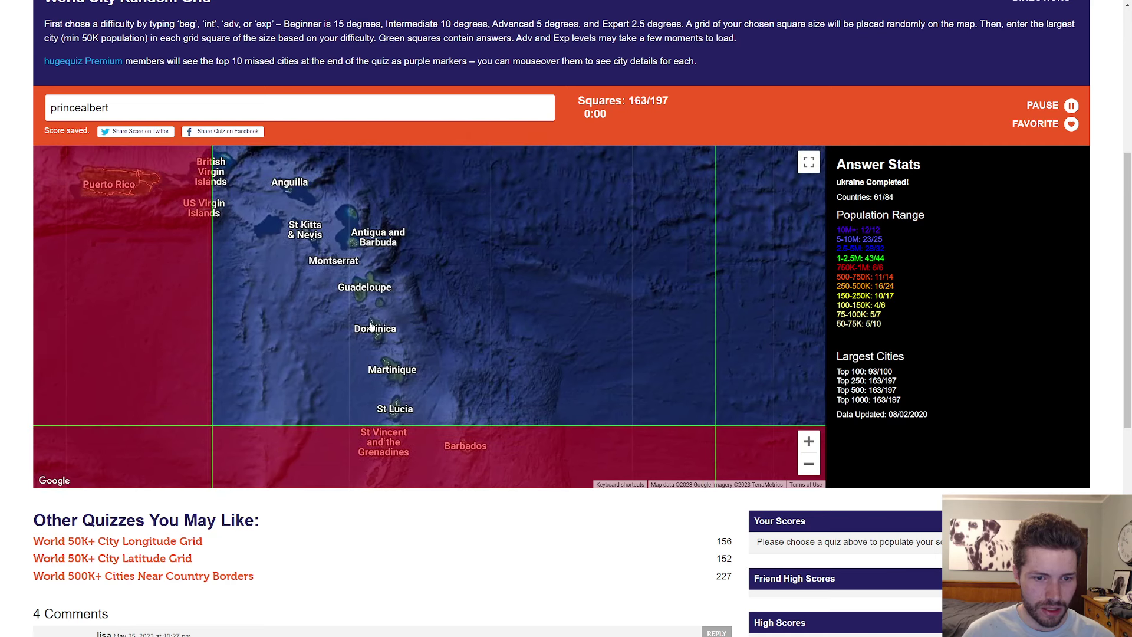
drag(370, 303, 384, 357)
scroll(383, 301, up, 1)
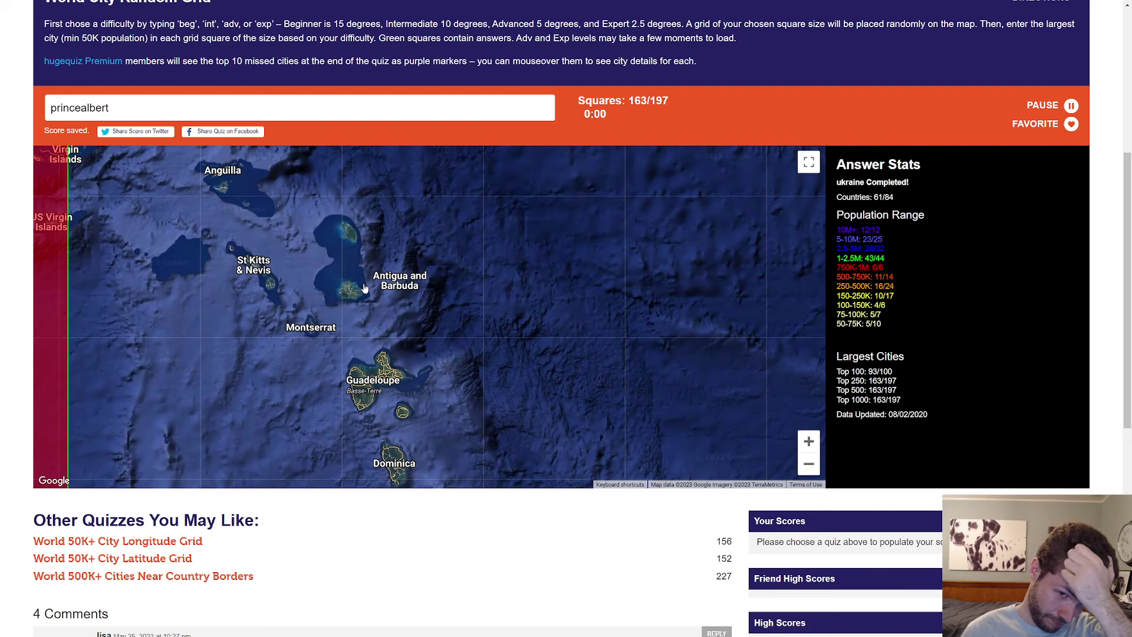
drag(357, 296, 413, 372)
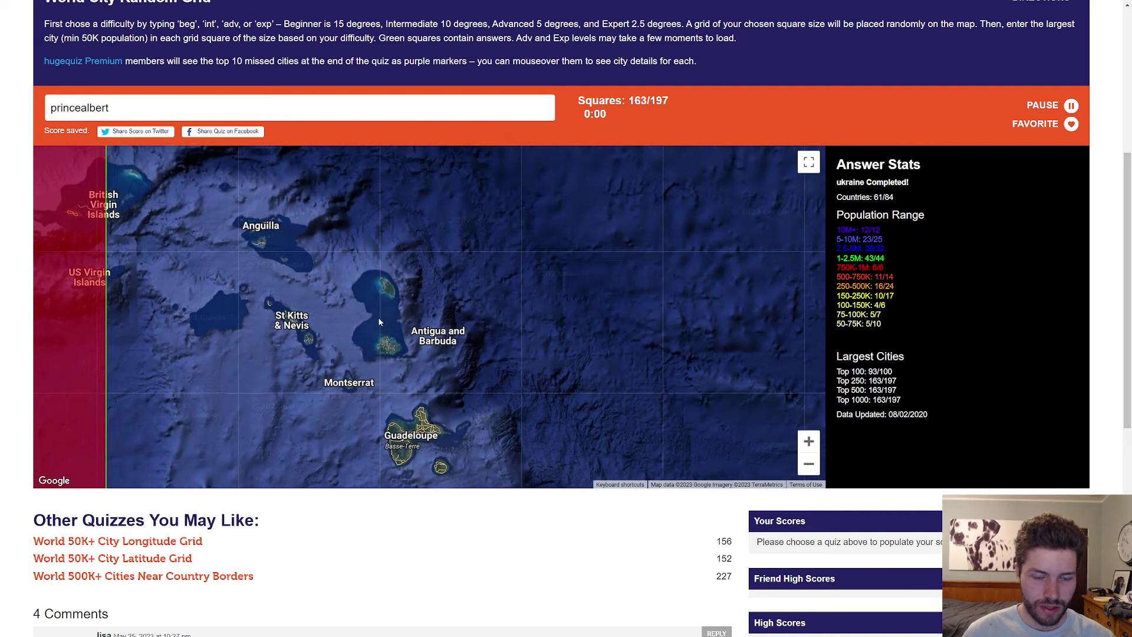
scroll(409, 355, down, 1)
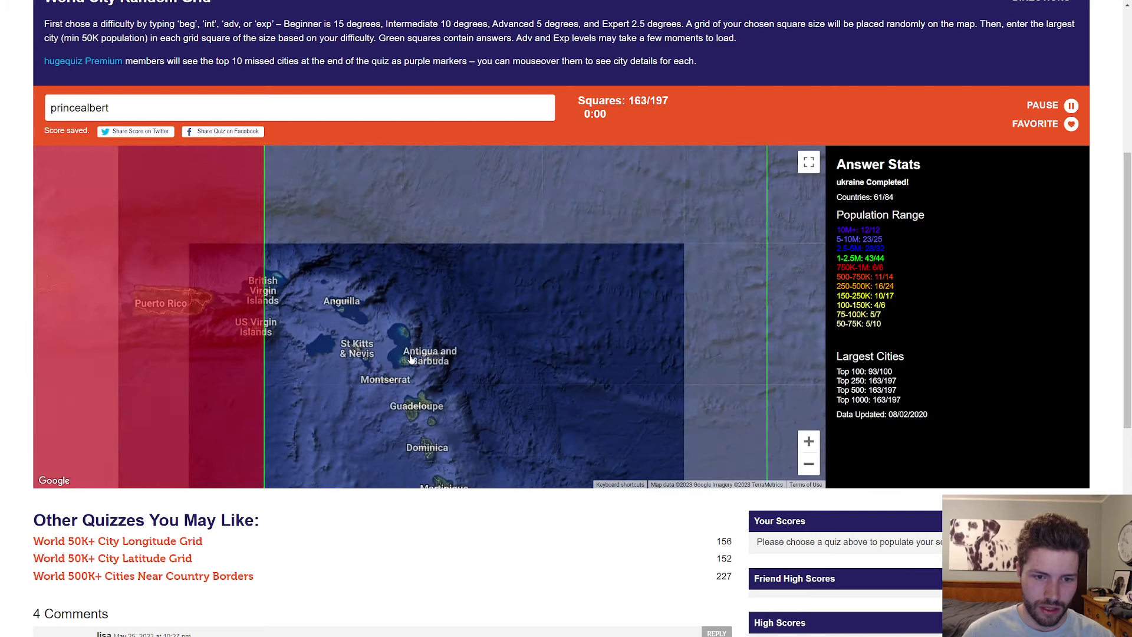
scroll(326, 308, up, 1)
scroll(292, 319, up, 1)
scroll(283, 321, down, 1)
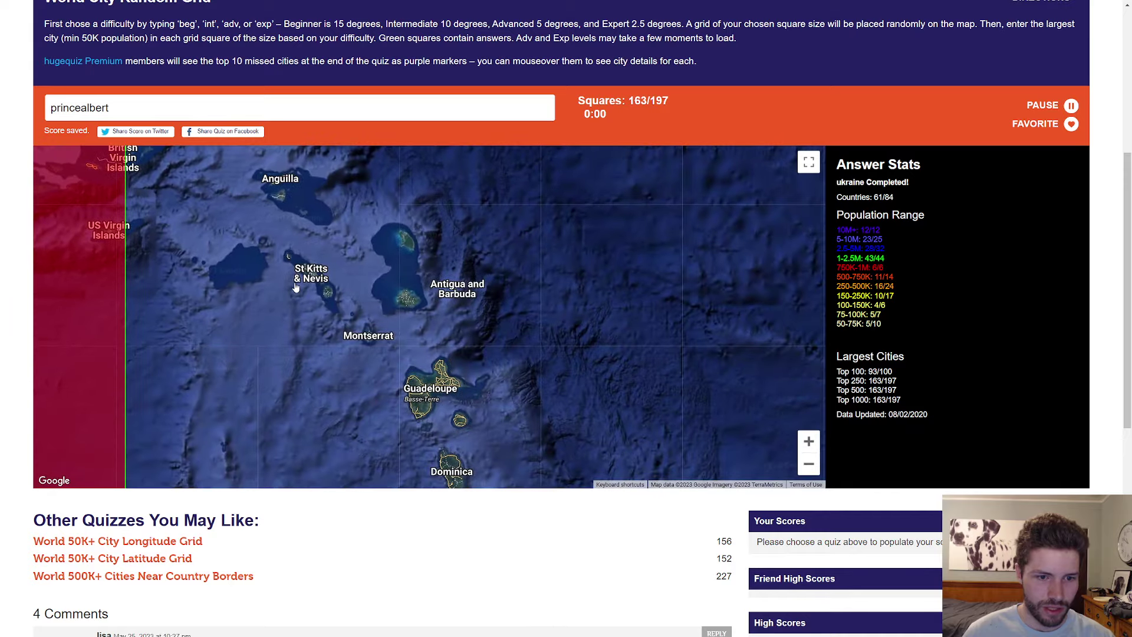
scroll(301, 284, up, 1)
scroll(301, 256, down, 2)
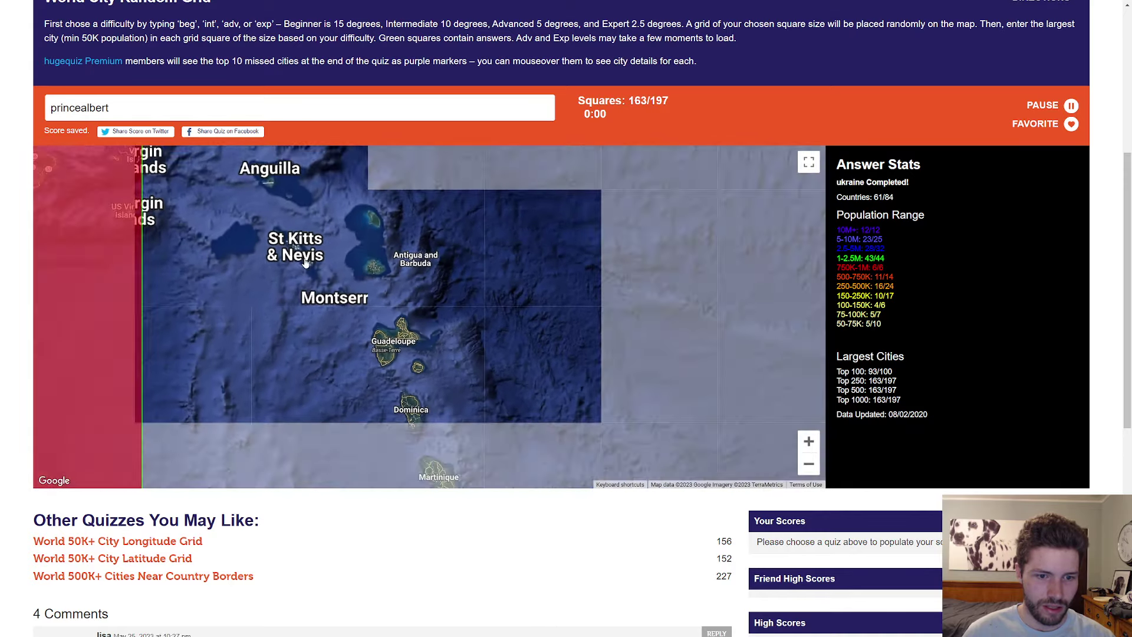
scroll(348, 263, up, 1)
scroll(347, 251, down, 1)
scroll(347, 240, down, 1)
scroll(347, 233, down, 1)
scroll(374, 242, down, 1)
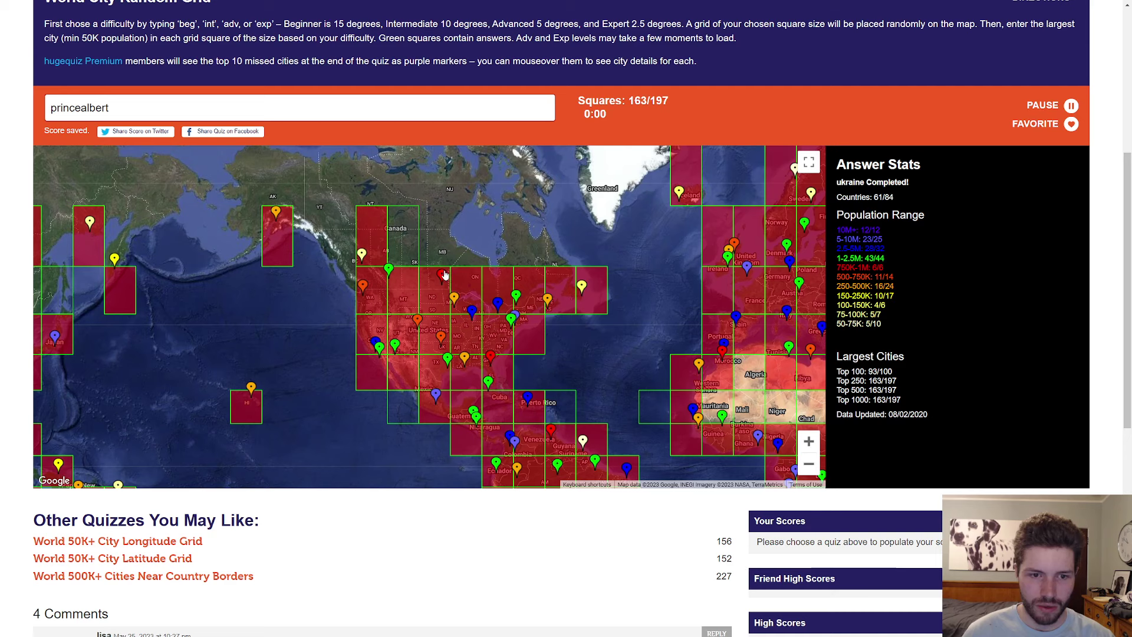
scroll(399, 237, up, 1)
scroll(402, 330, up, 1)
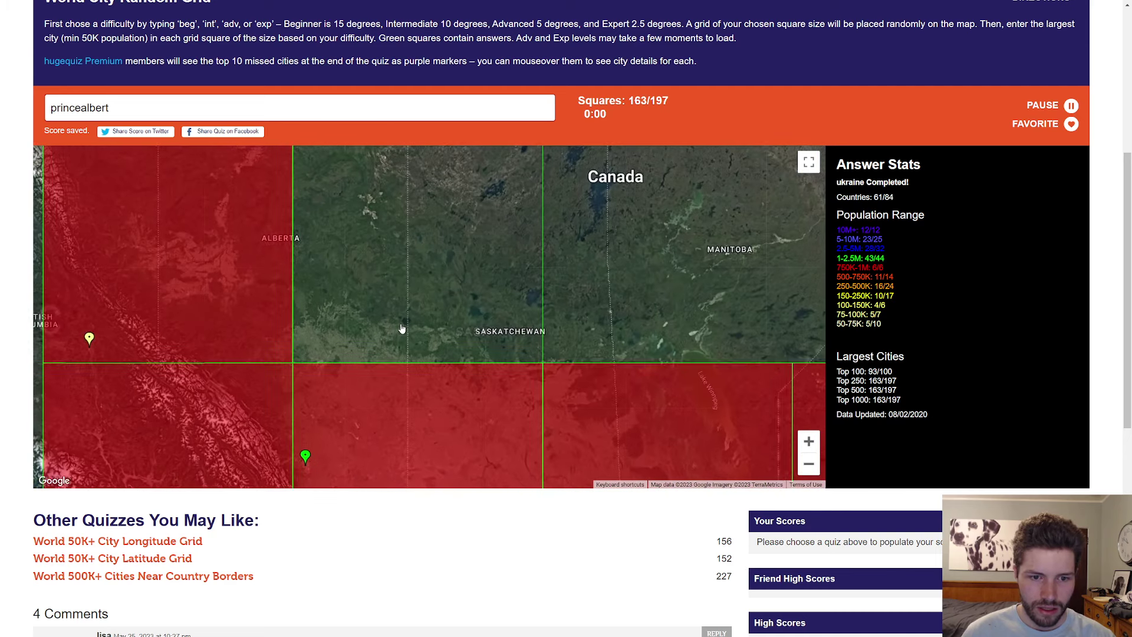
scroll(378, 344, up, 1)
scroll(274, 386, up, 1)
scroll(273, 384, up, 2)
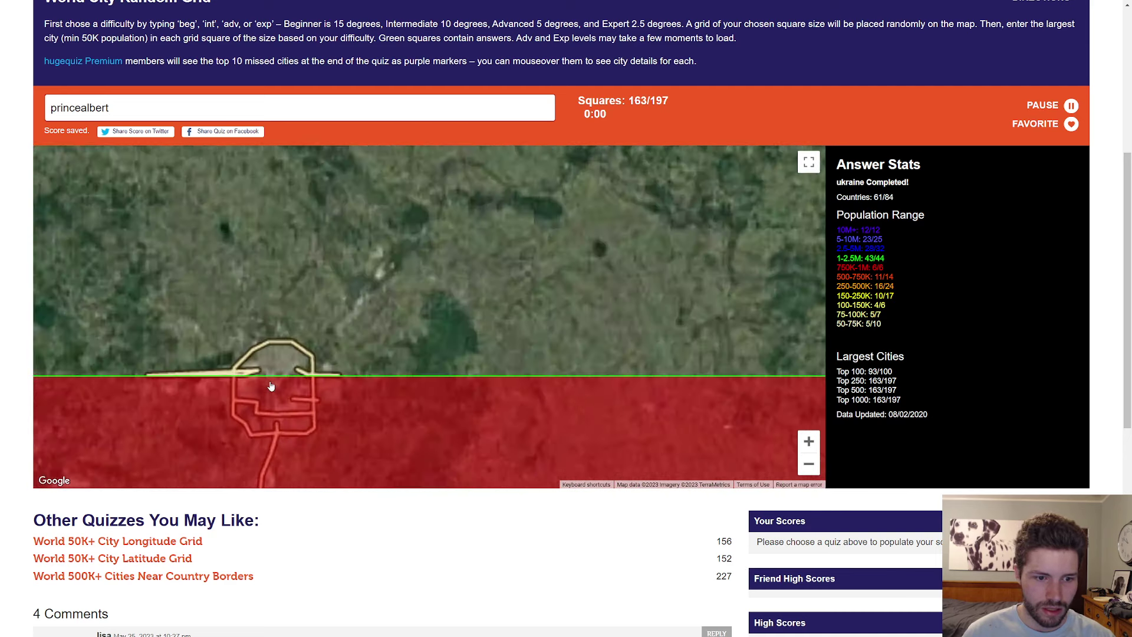
scroll(293, 363, up, 1)
scroll(291, 338, down, 1)
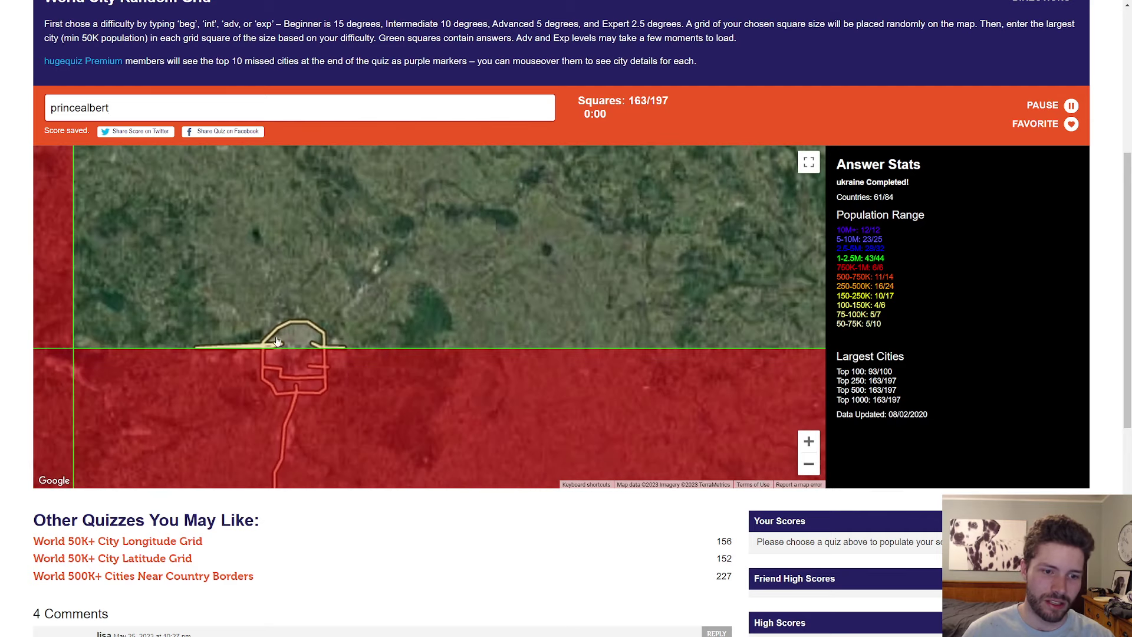
scroll(299, 331, down, 2)
scroll(298, 319, down, 2)
scroll(411, 262, down, 2)
scroll(412, 262, down, 2)
scroll(411, 261, down, 1)
Step: Move the map east from Saskatchewan toward Greenland and Europe
drag(602, 257, 422, 266)
scroll(424, 267, down, 1)
Step: Centre Asia, then bring Africa, the Indian Ocean and Australia into view
drag(637, 337, 395, 280)
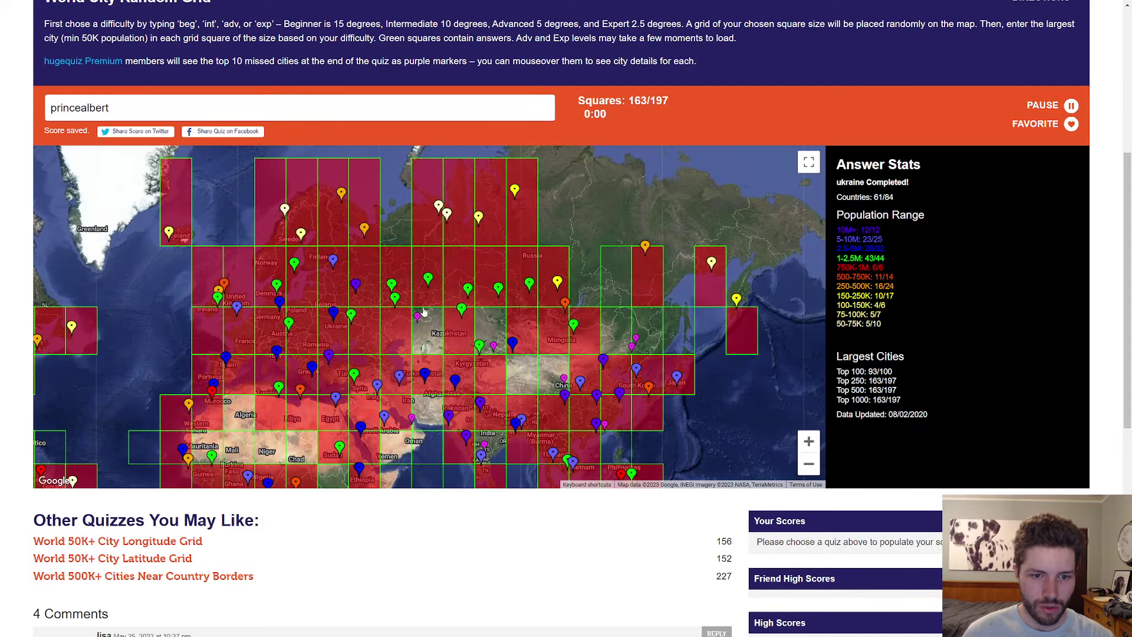
drag(409, 363, 358, 309)
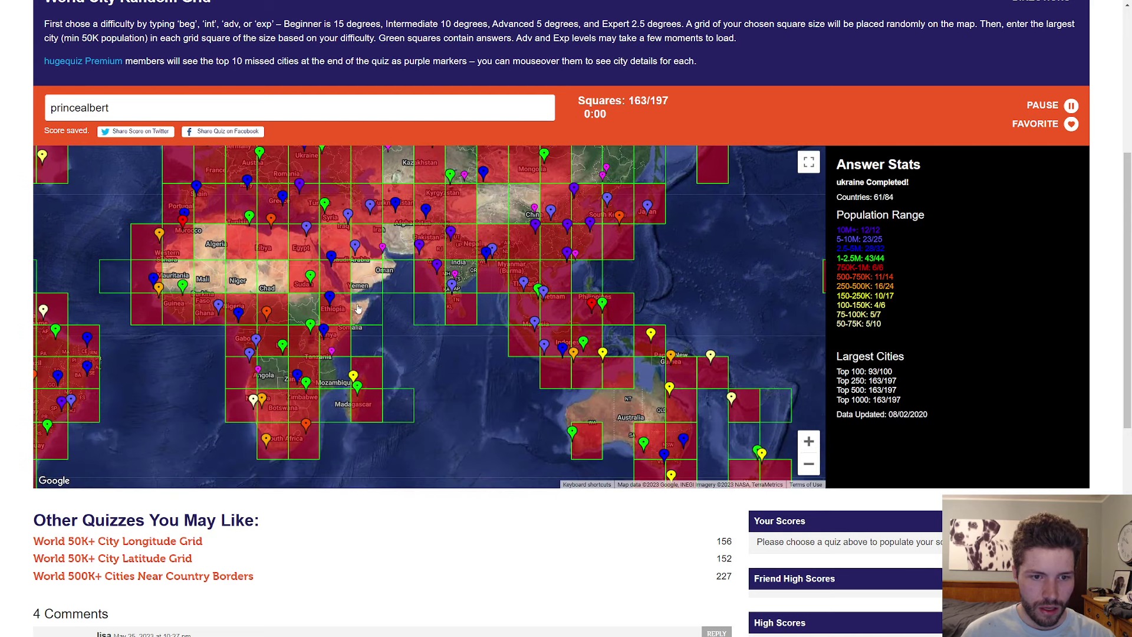
scroll(370, 338, up, 1)
scroll(372, 319, up, 1)
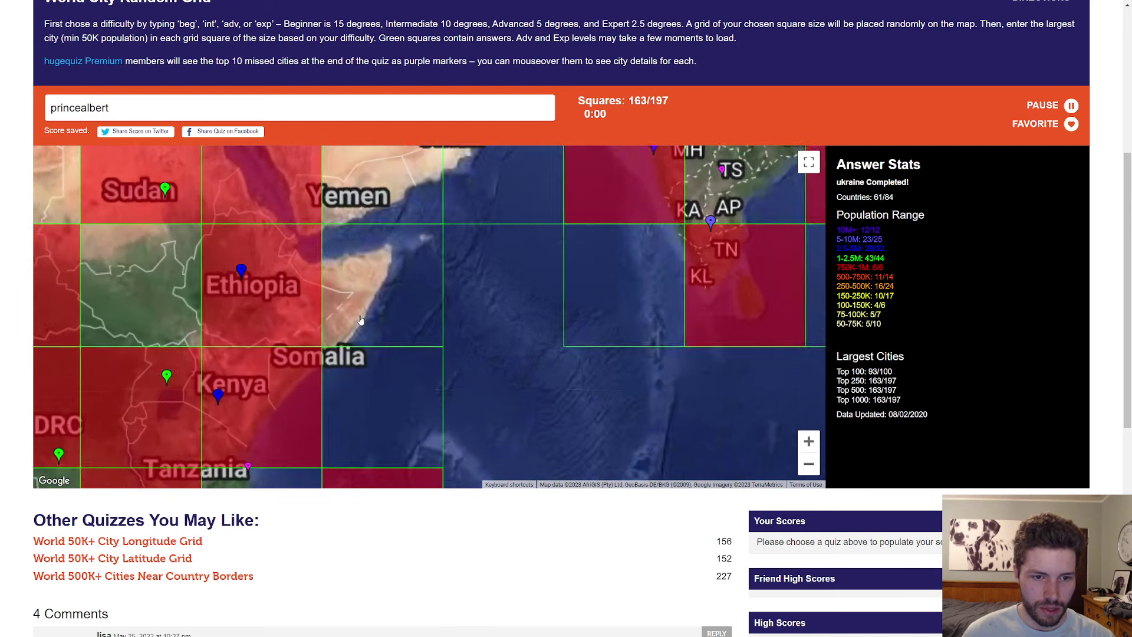
scroll(378, 275, up, 1)
scroll(379, 310, down, 1)
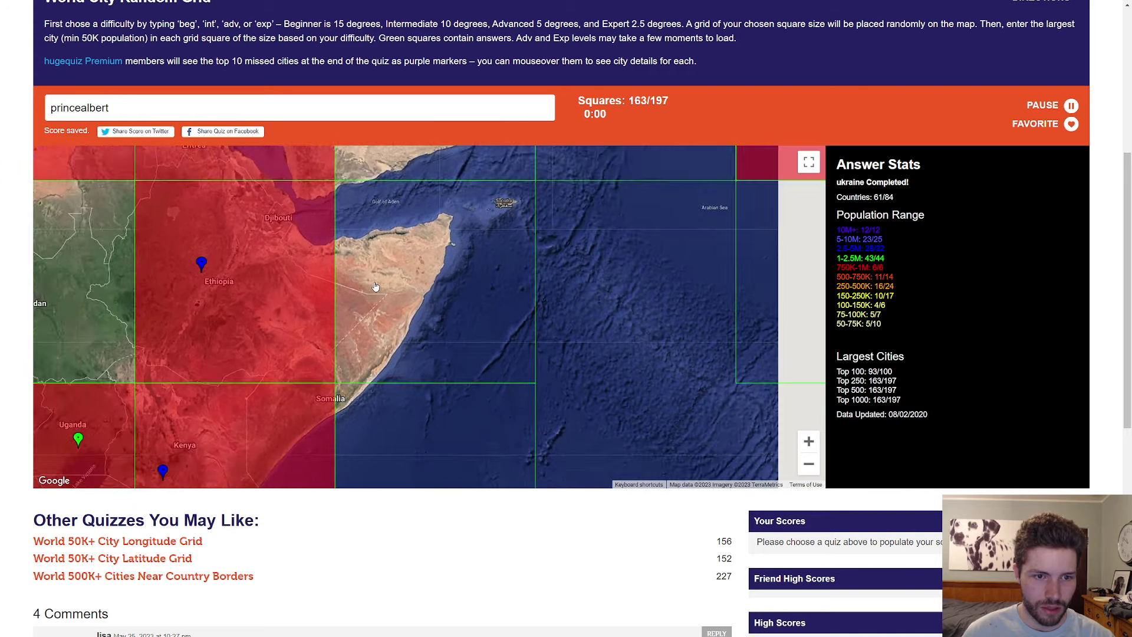
scroll(385, 297, down, 1)
scroll(392, 291, down, 1)
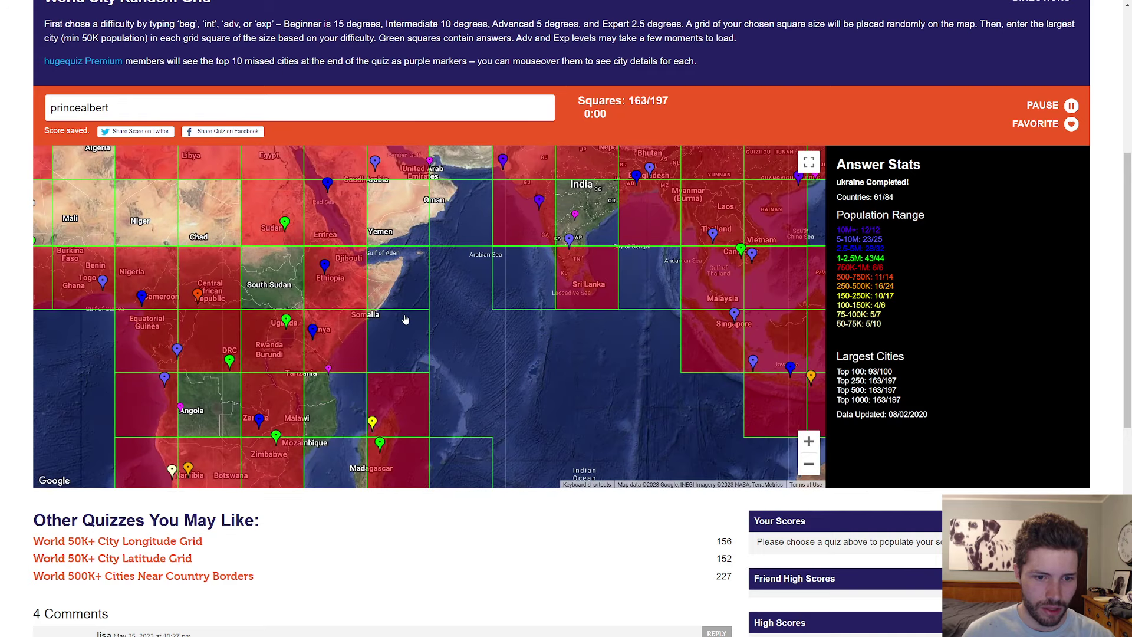
scroll(404, 315, up, 1)
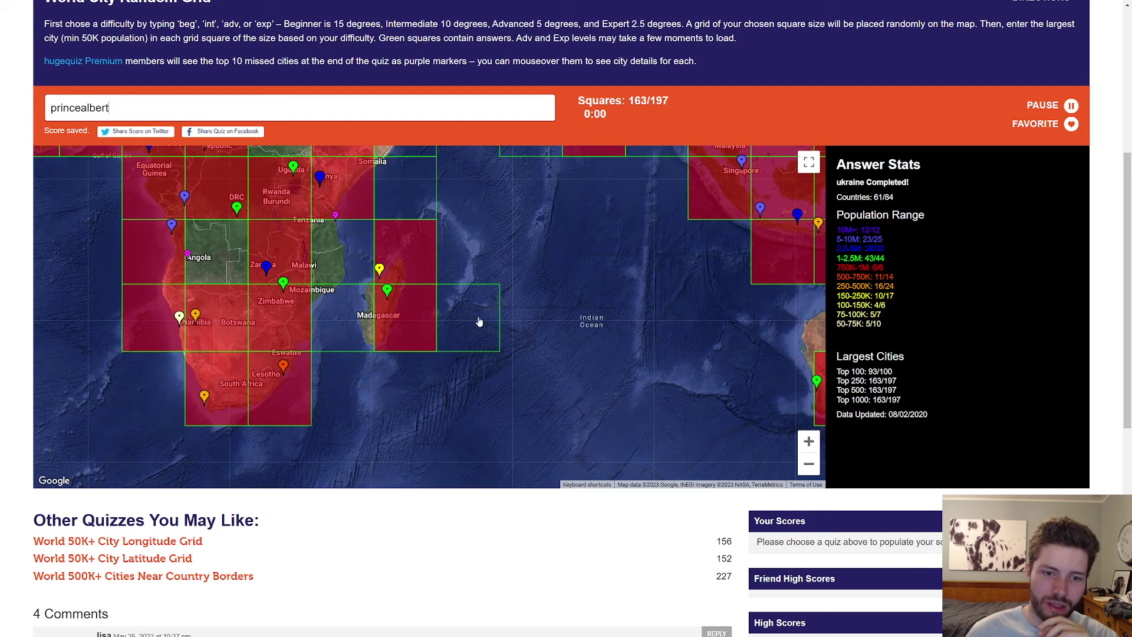
scroll(468, 321, up, 1)
scroll(392, 321, up, 1)
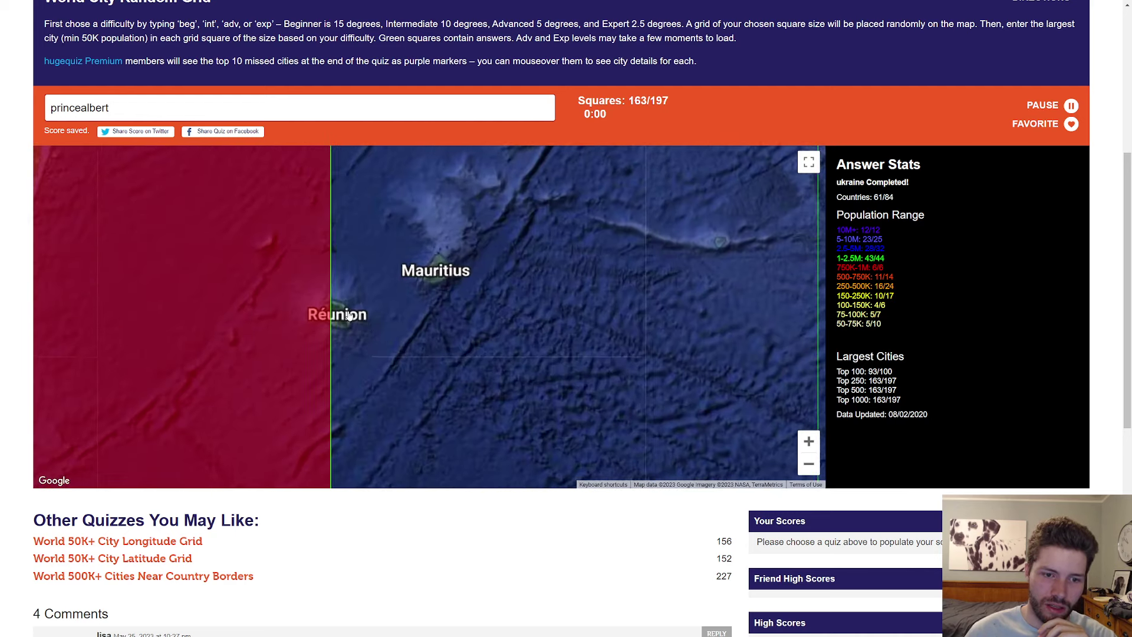
scroll(383, 299, down, 2)
scroll(383, 295, down, 1)
scroll(371, 318, down, 1)
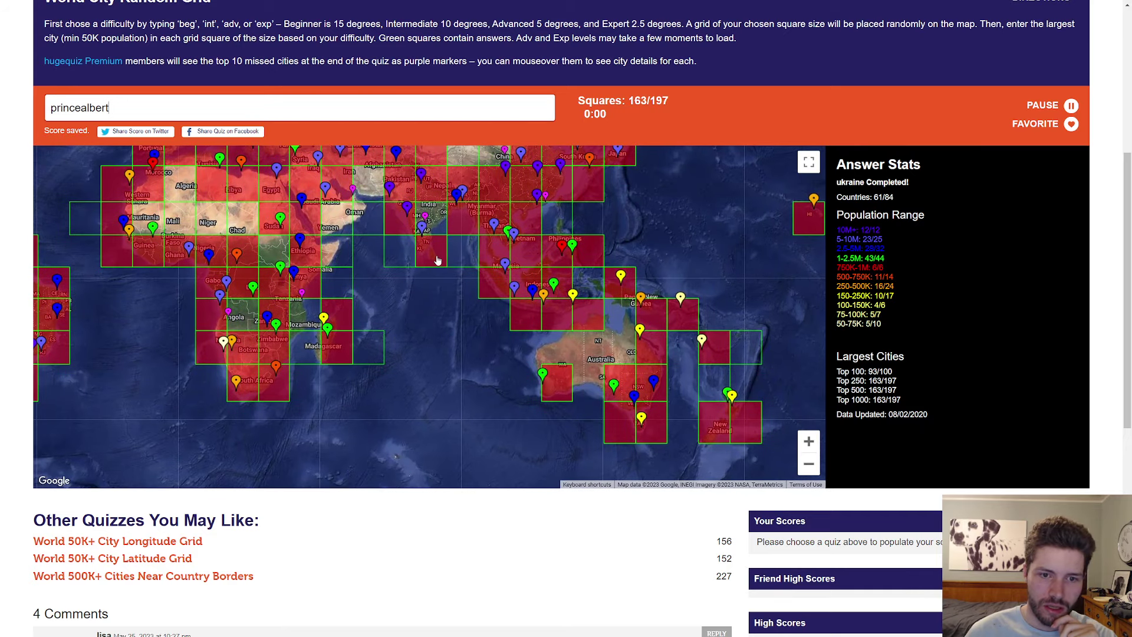
scroll(464, 256, up, 1)
scroll(464, 256, up, 1)
scroll(480, 245, up, 1)
scroll(485, 256, down, 1)
scroll(487, 255, up, 1)
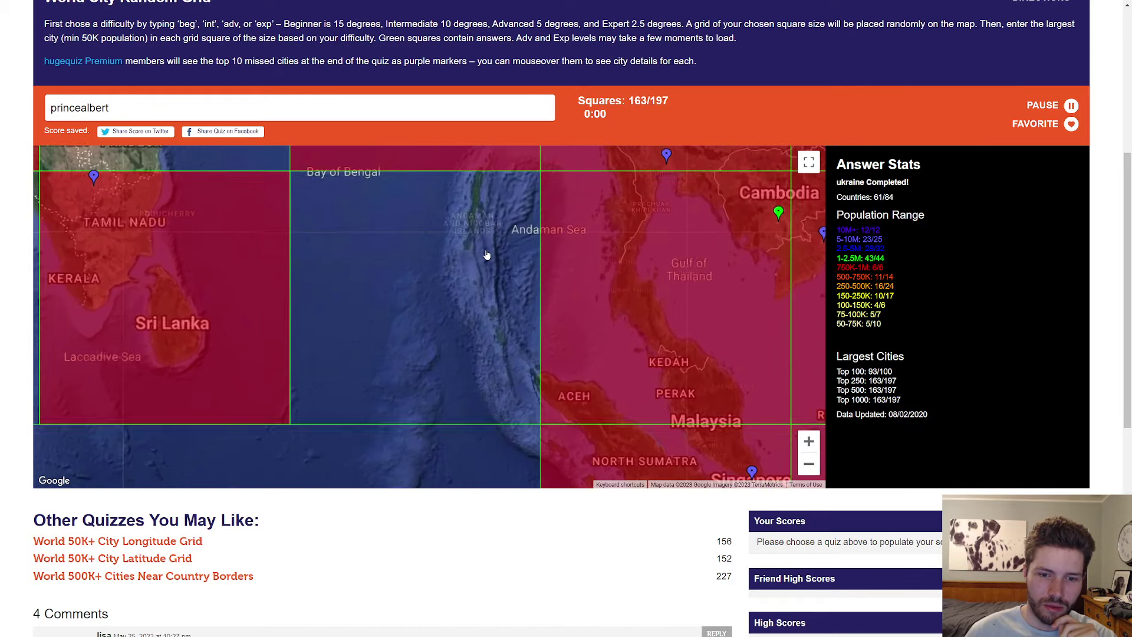
scroll(483, 215, up, 1)
scroll(473, 278, down, 1)
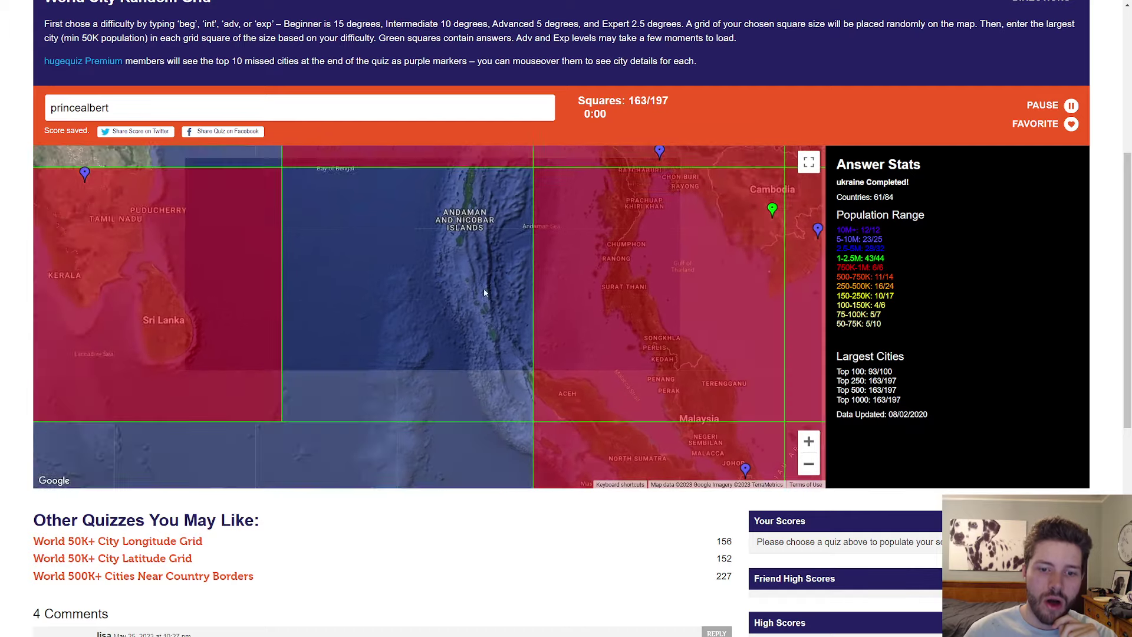
scroll(495, 301, up, 1)
scroll(482, 283, up, 1)
scroll(482, 268, up, 1)
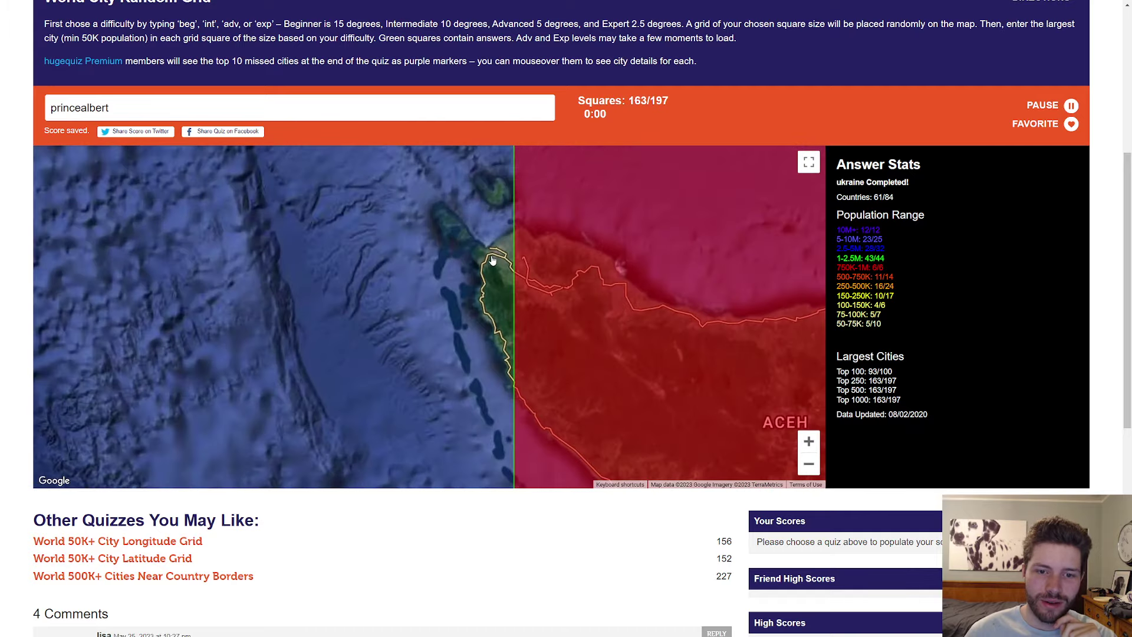
scroll(493, 260, down, 1)
scroll(493, 263, down, 1)
scroll(469, 301, down, 1)
scroll(446, 308, down, 1)
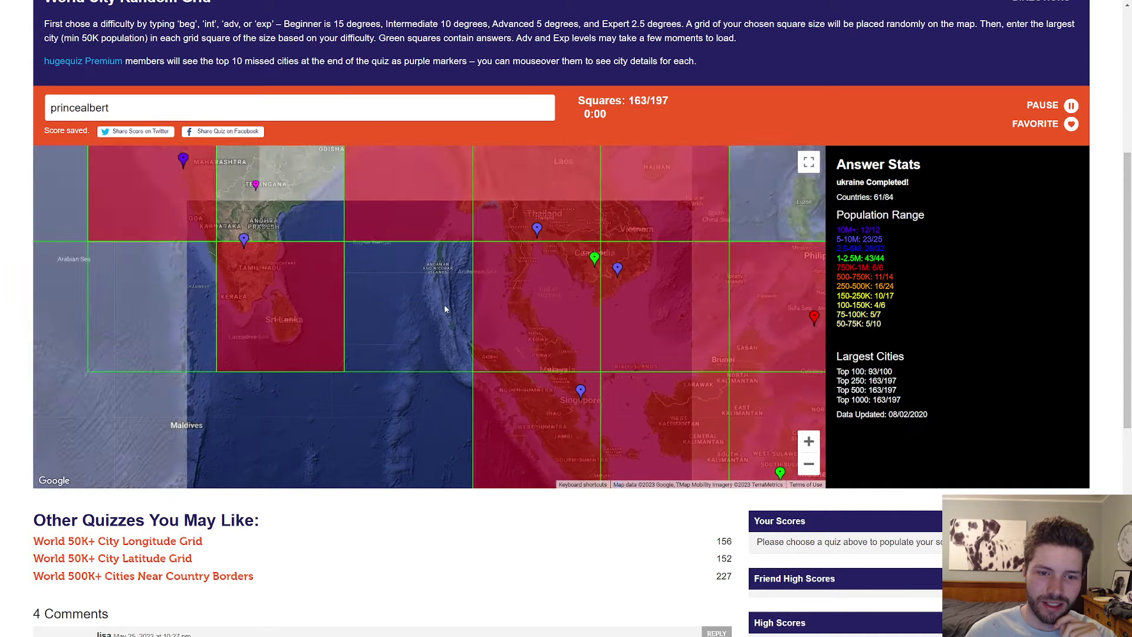
scroll(460, 274, up, 1)
scroll(442, 265, up, 1)
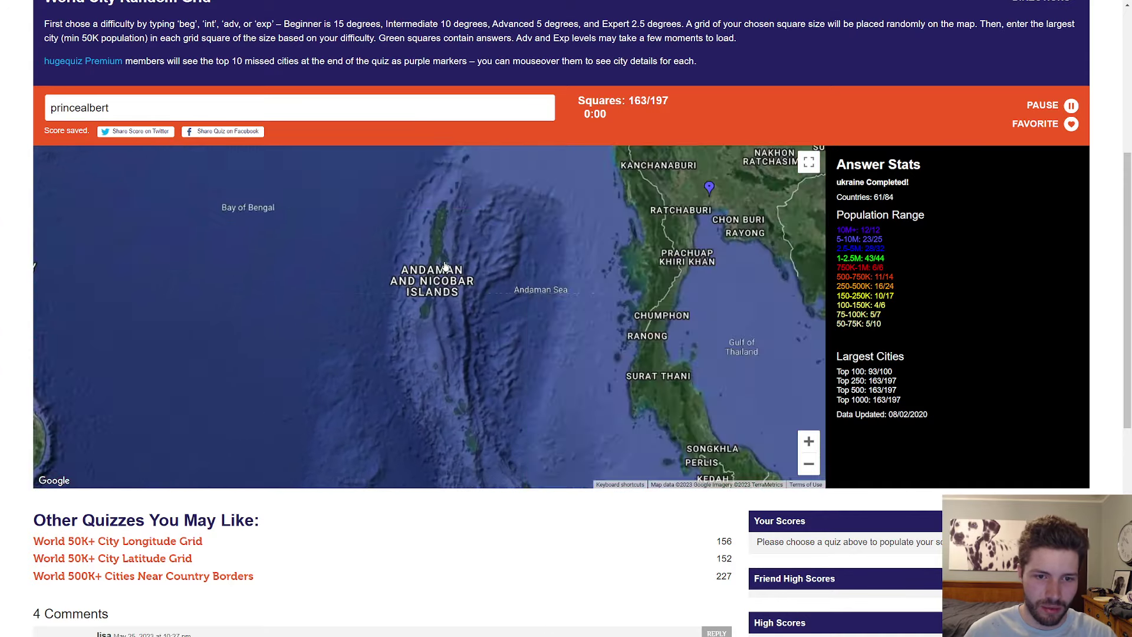
scroll(436, 262, down, 1)
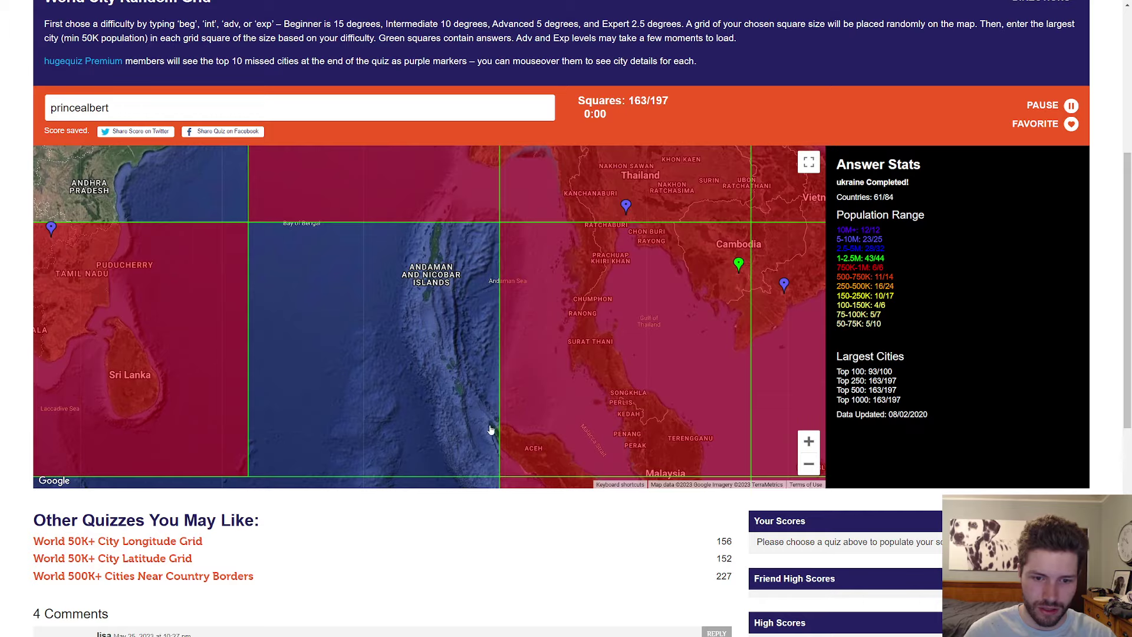
scroll(369, 306, down, 1)
scroll(381, 310, down, 1)
scroll(394, 315, down, 1)
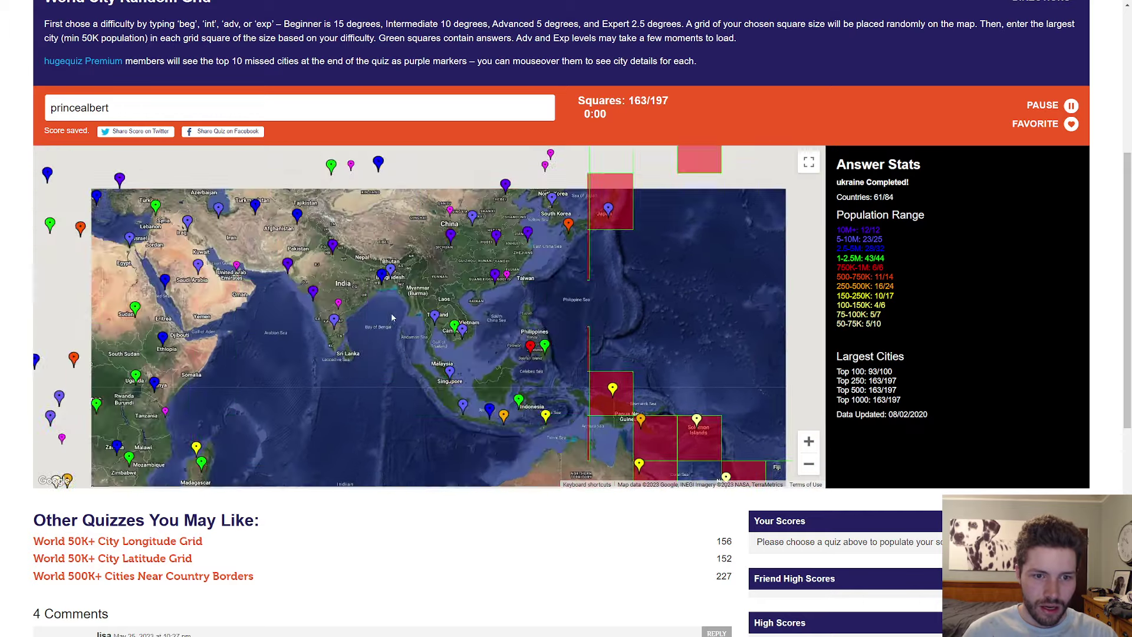
scroll(425, 292, down, 1)
scroll(458, 272, down, 1)
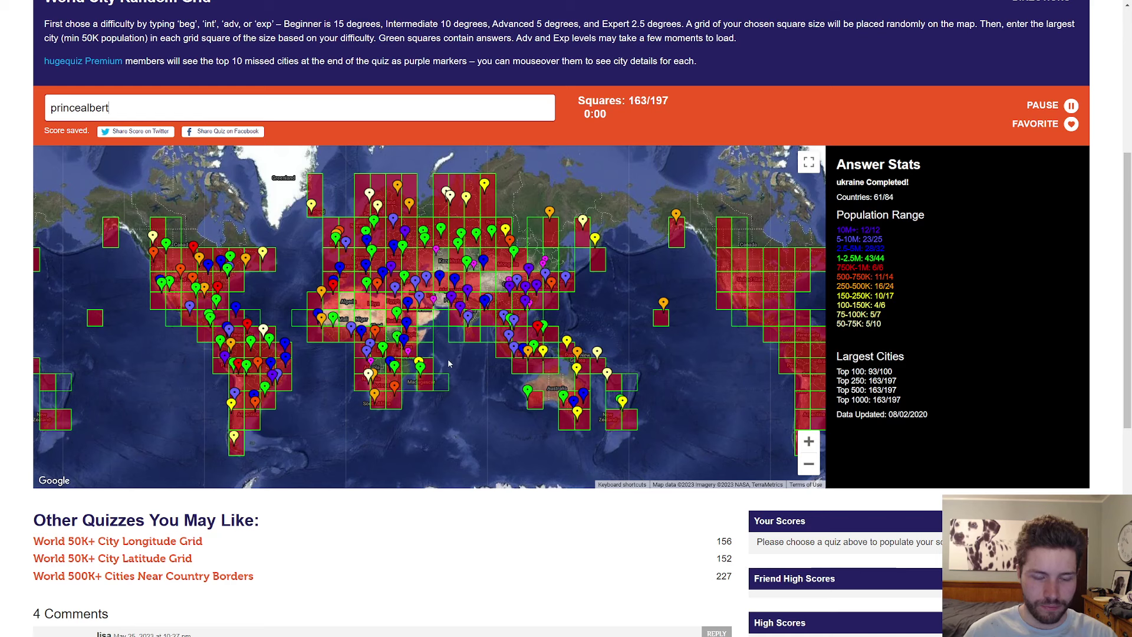
Step: Pan across Africa to review missed squares around Mozambique and Madagascar
drag(454, 360, 473, 349)
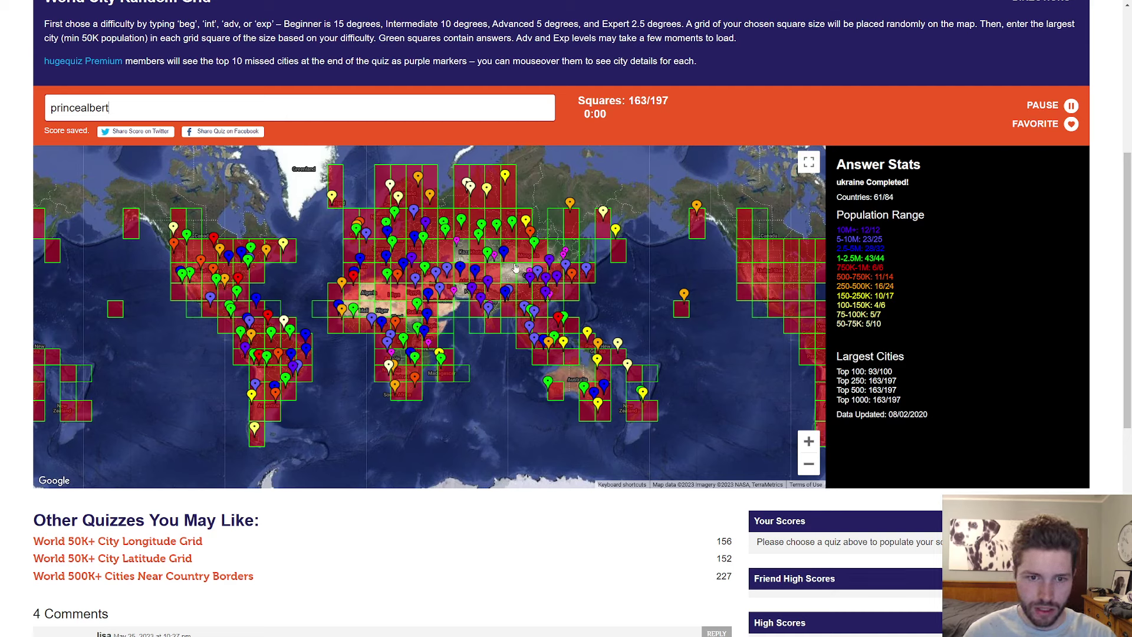
drag(332, 252, 325, 241)
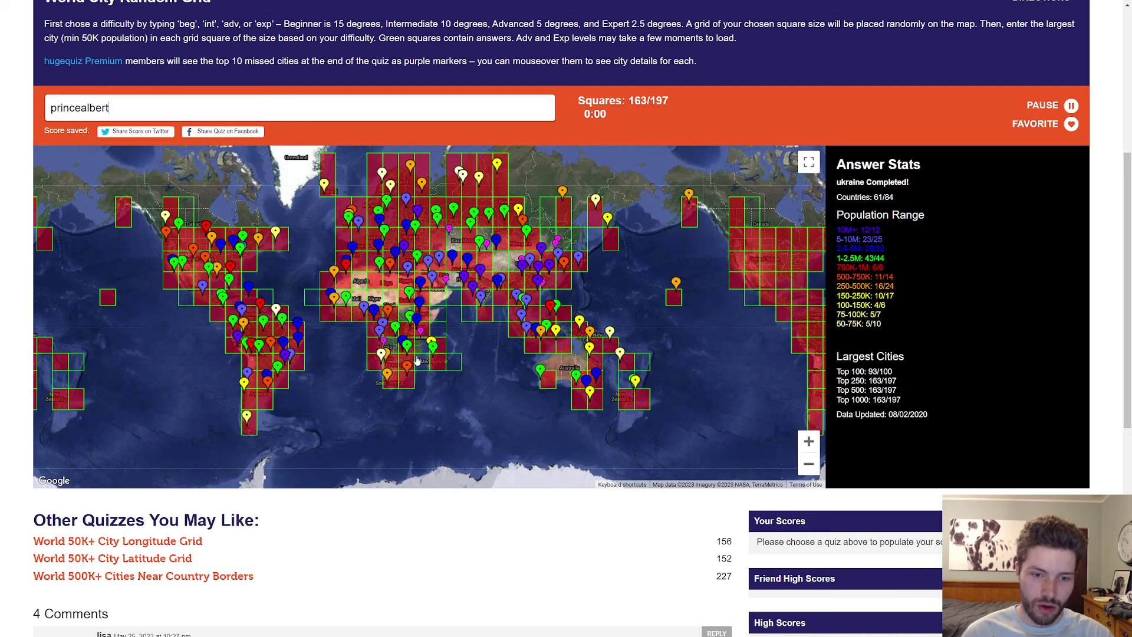
scroll(415, 359, up, 1)
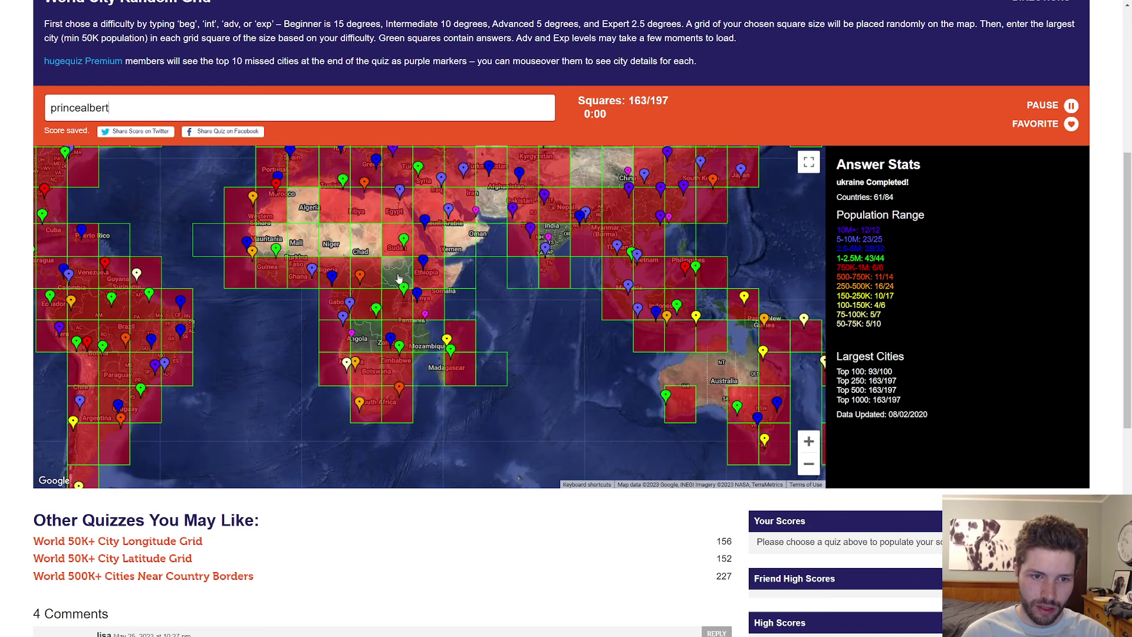
drag(346, 264, 344, 255)
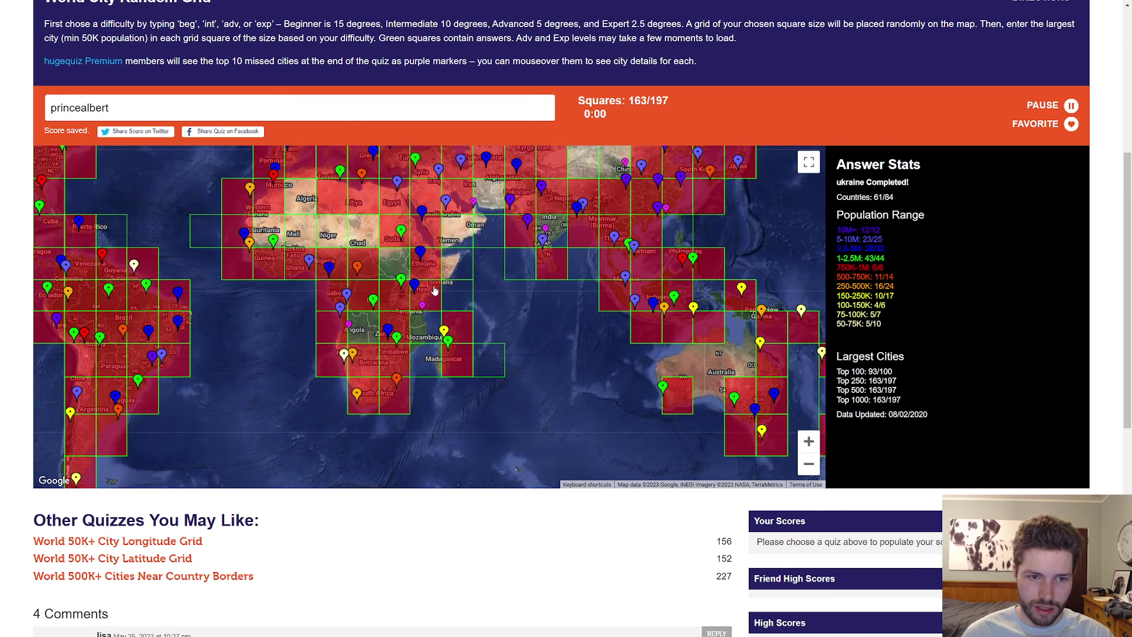
drag(434, 288, 410, 278)
scroll(404, 335, up, 1)
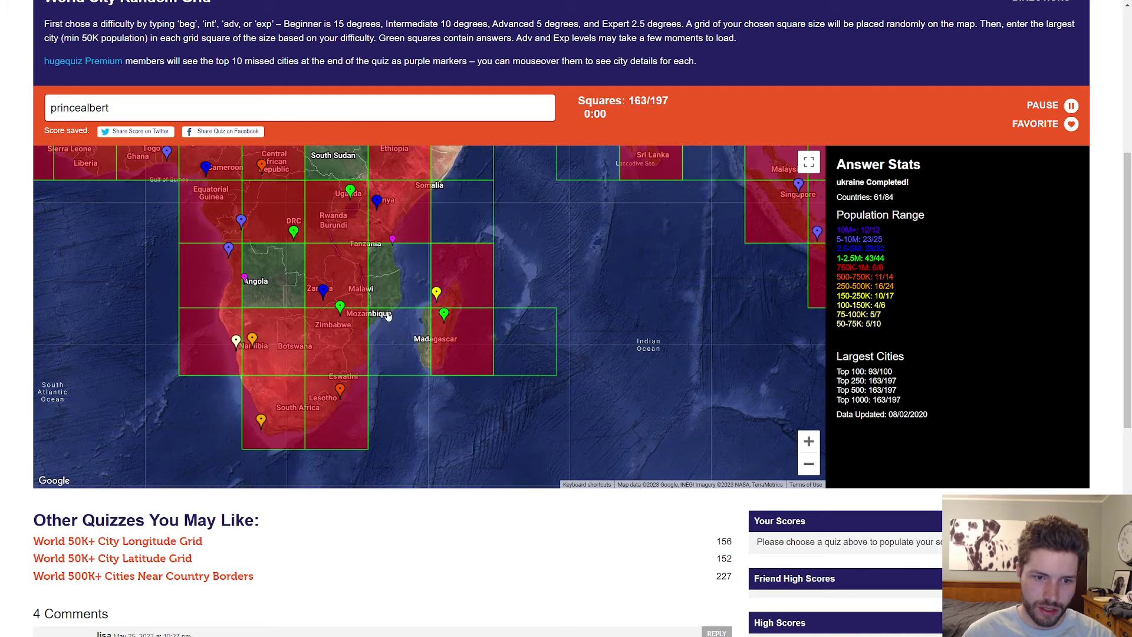
scroll(388, 310, down, 3)
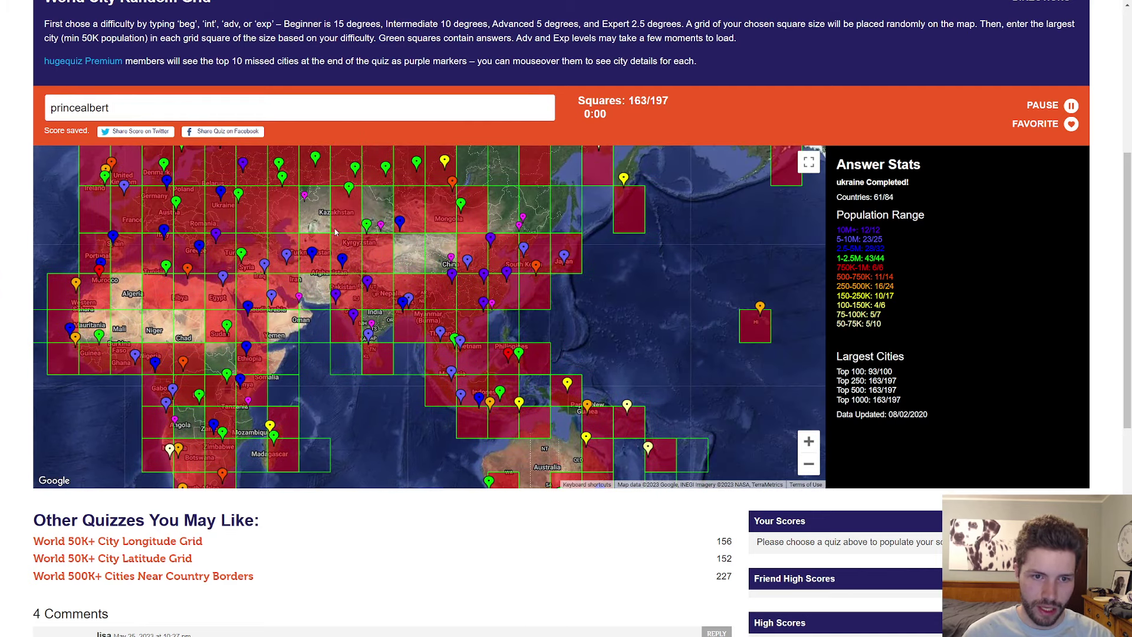
scroll(335, 230, down, 2)
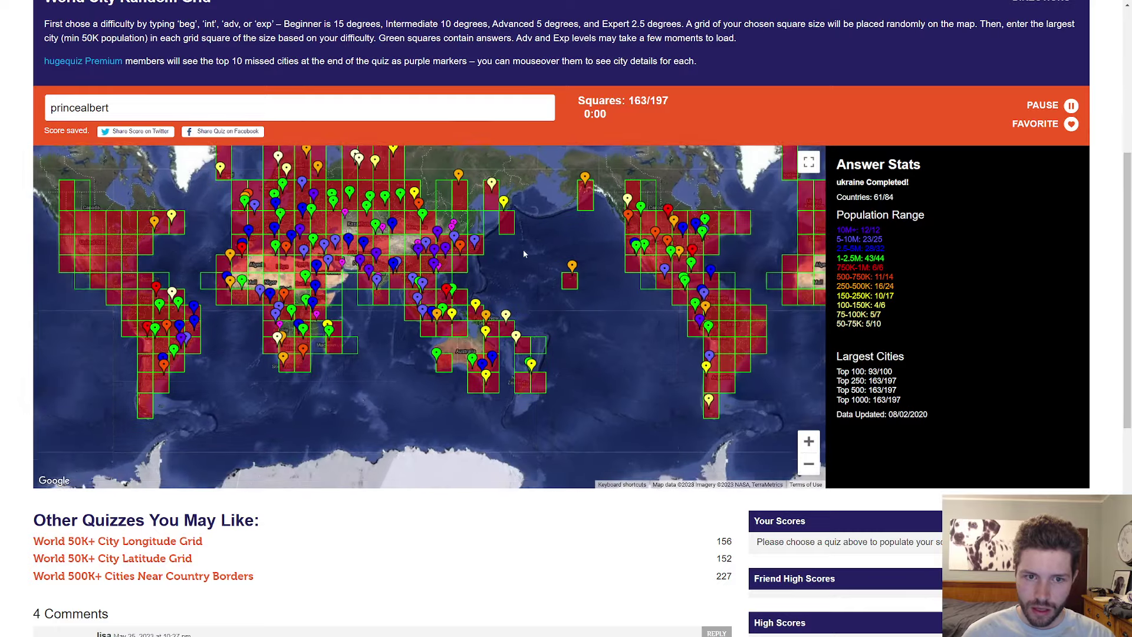
Step: Pan over the Pacific and the Americas to review their missed squares and markers
mouse_move(522, 249)
mouse_down()
mouse_move(480, 322)
mouse_move(509, 268)
mouse_up()
scroll(518, 241, up, 1)
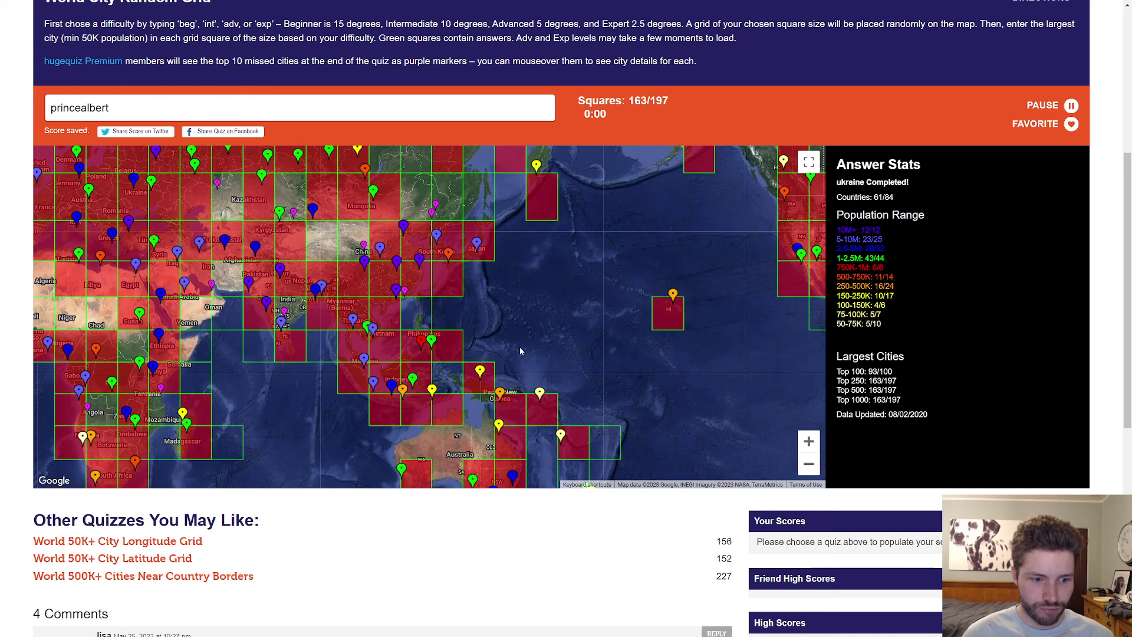
scroll(600, 349, down, 1)
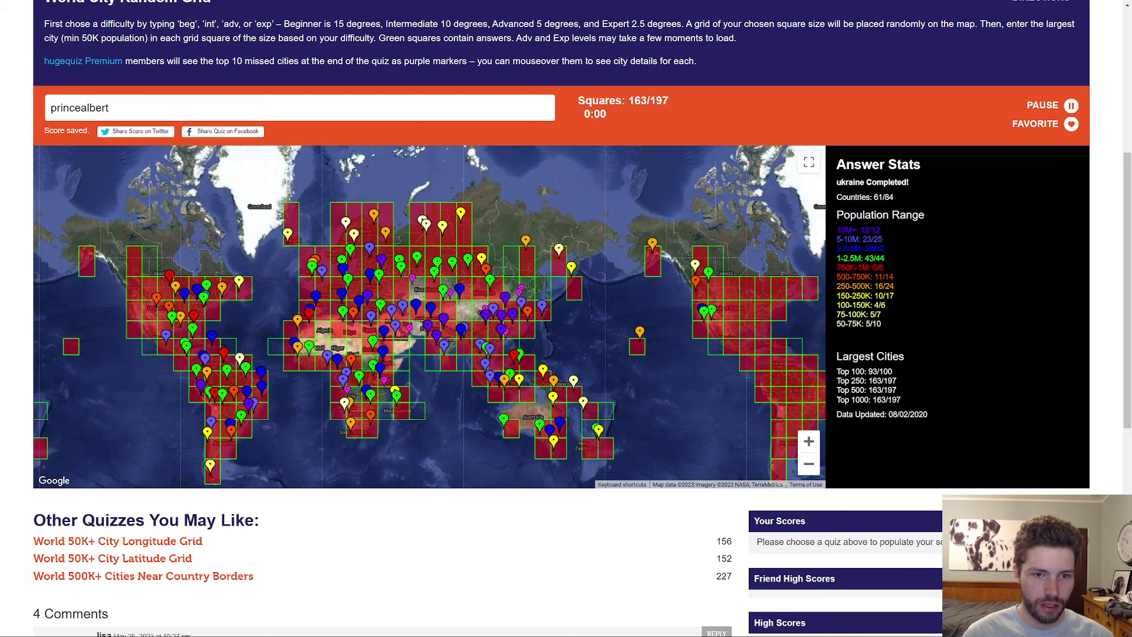
scroll(311, 307, up, 1)
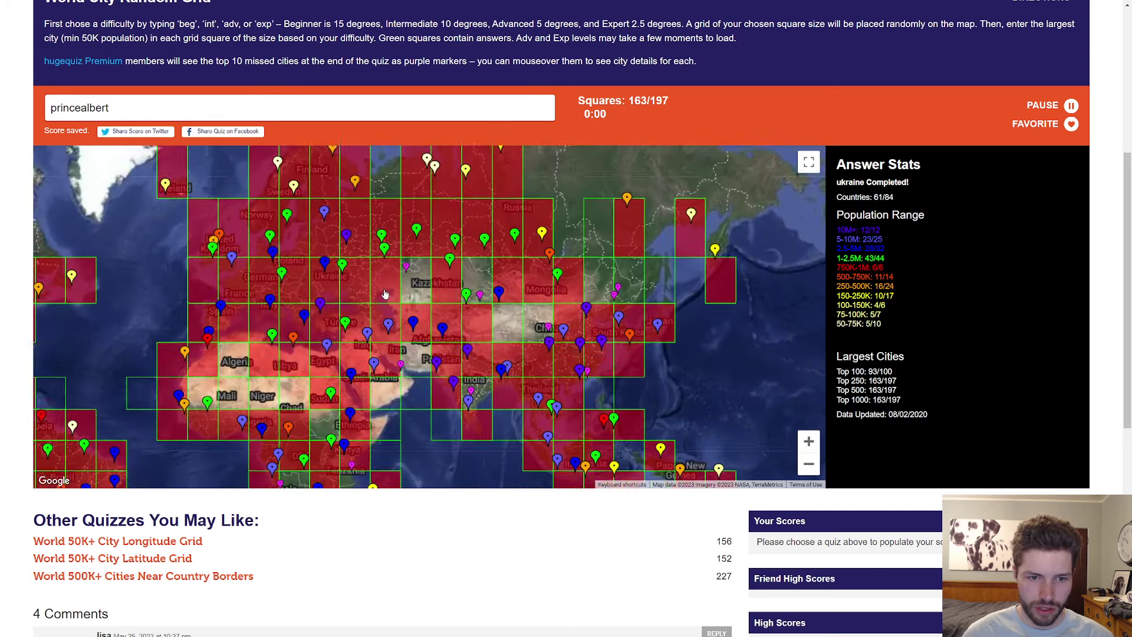
scroll(311, 307, down, 1)
drag(278, 293, 284, 270)
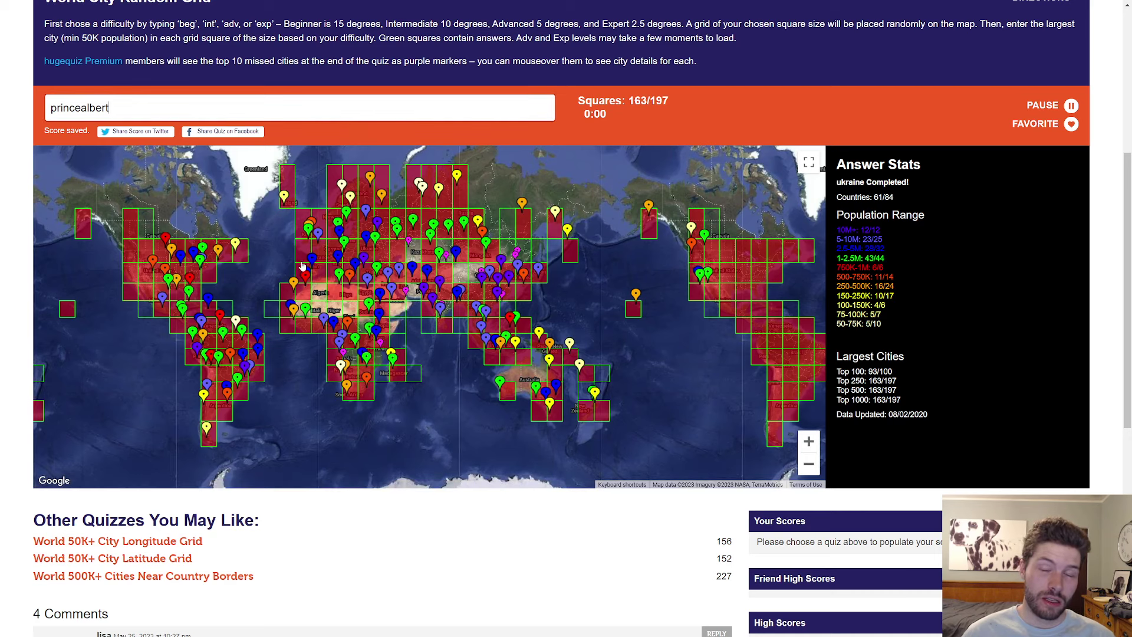
scroll(254, 278, up, 1)
scroll(250, 267, down, 1)
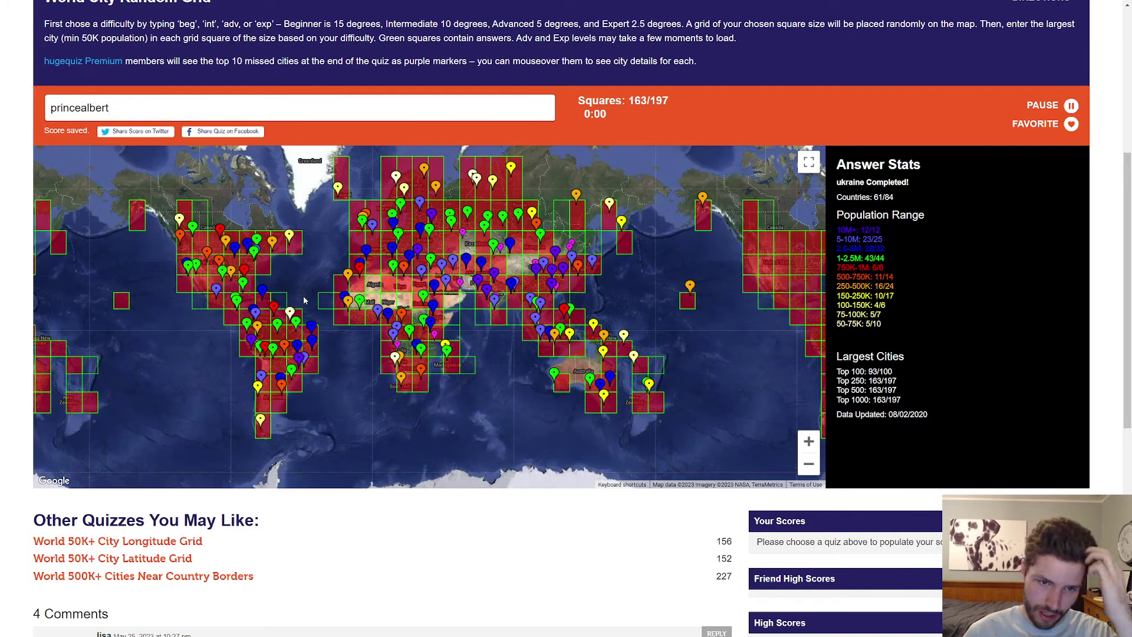
drag(313, 275, 233, 245)
scroll(323, 233, up, 1)
scroll(289, 262, down, 1)
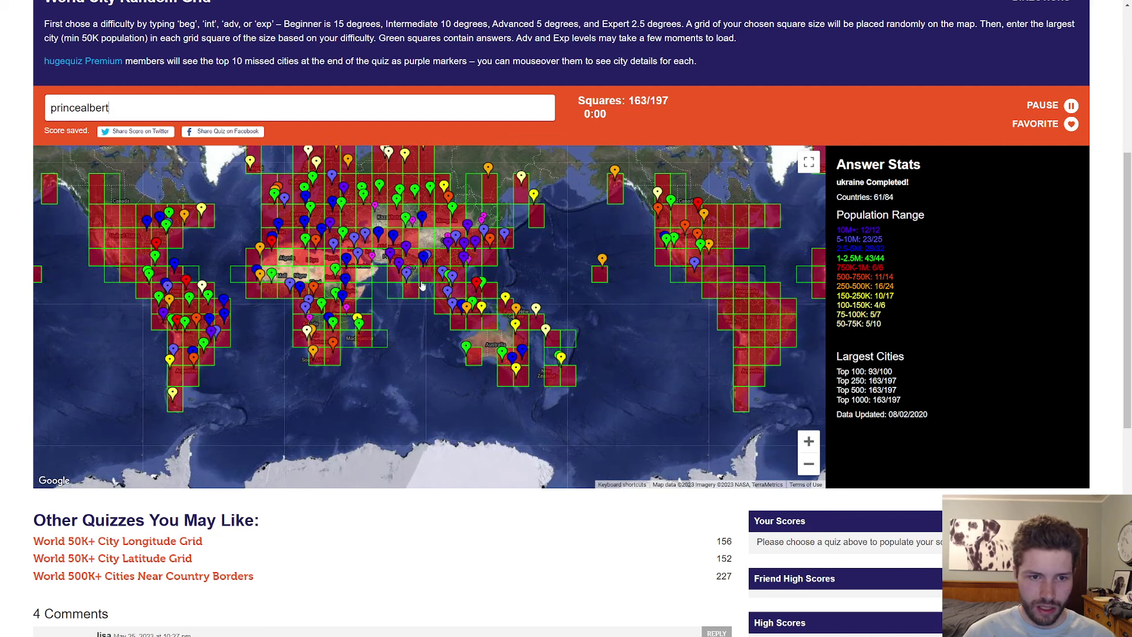
drag(410, 361, 405, 376)
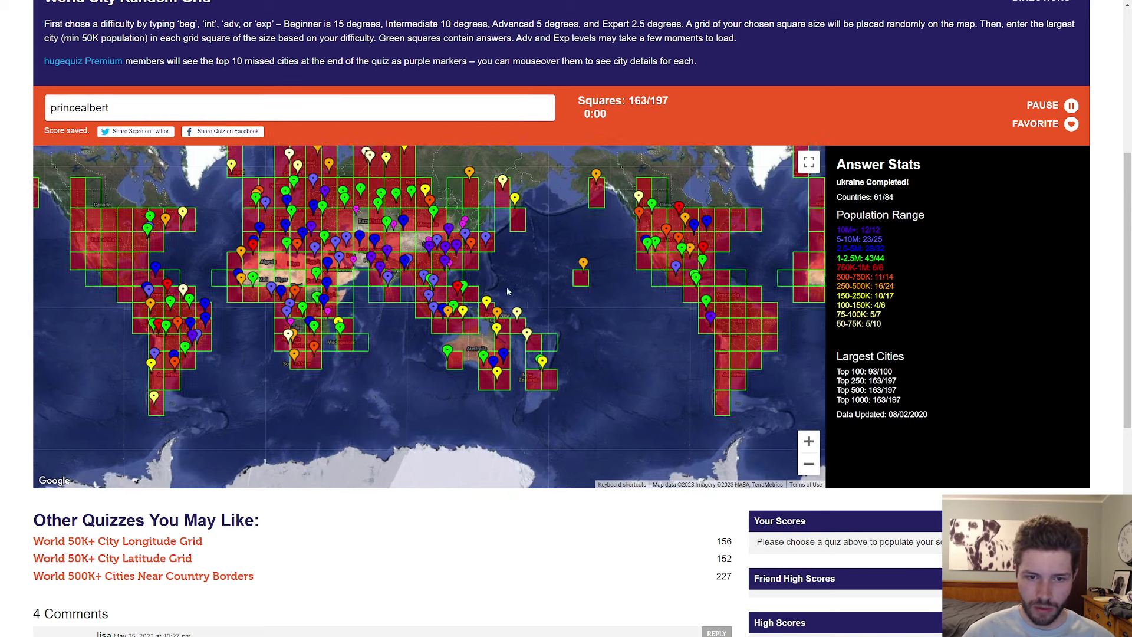
Step: Pan to Australia, New Zealand and the Pacific to finish the world overview
mouse_move(535, 310)
mouse_down()
mouse_move(442, 253)
mouse_move(597, 227)
mouse_up()
scroll(344, 230, up, 1)
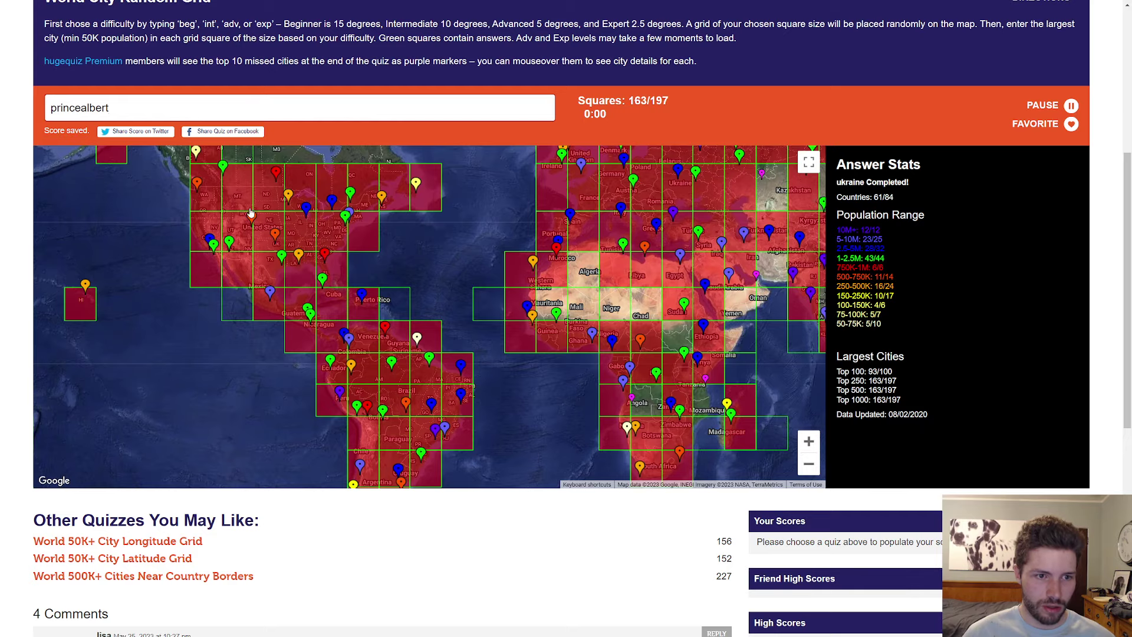
scroll(258, 213, down, 1)
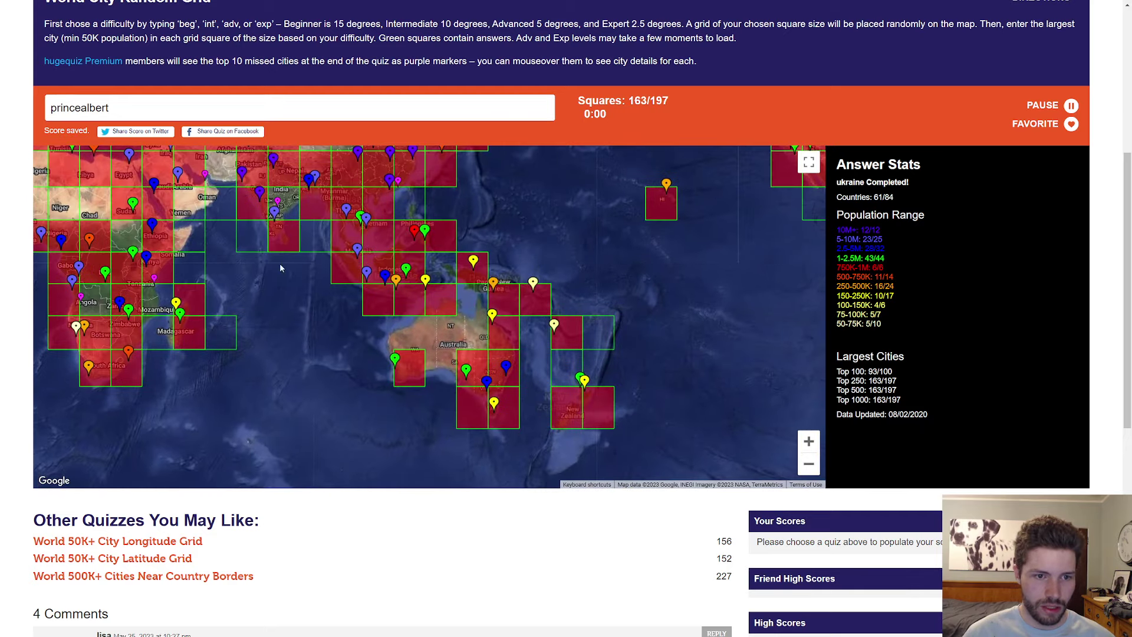
scroll(425, 274, up, 1)
scroll(470, 272, down, 1)
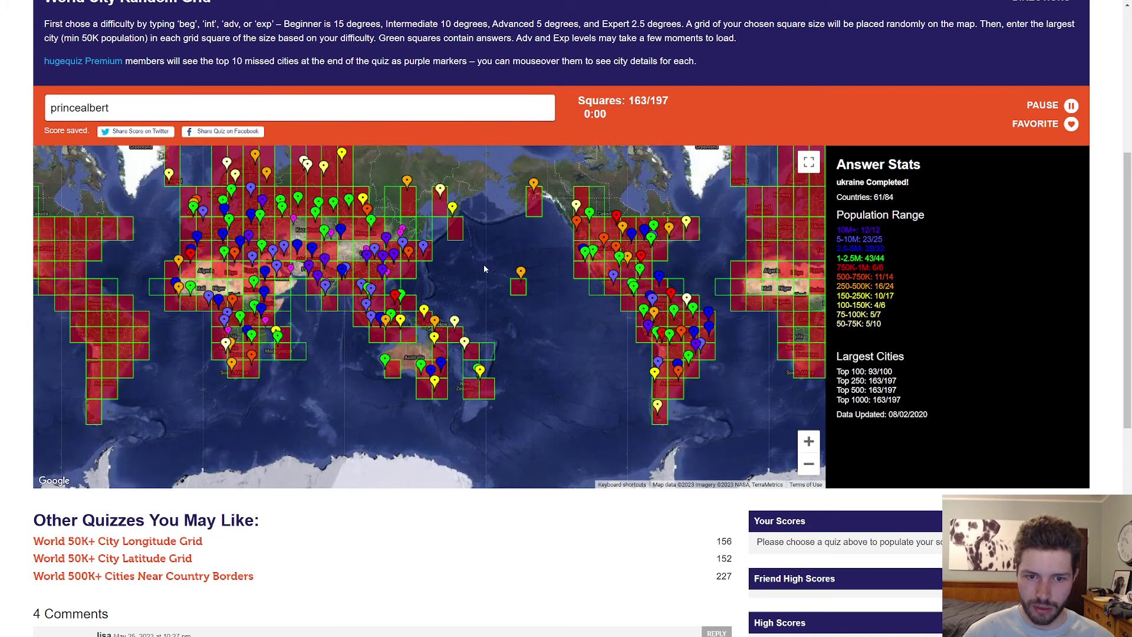
drag(485, 269, 389, 247)
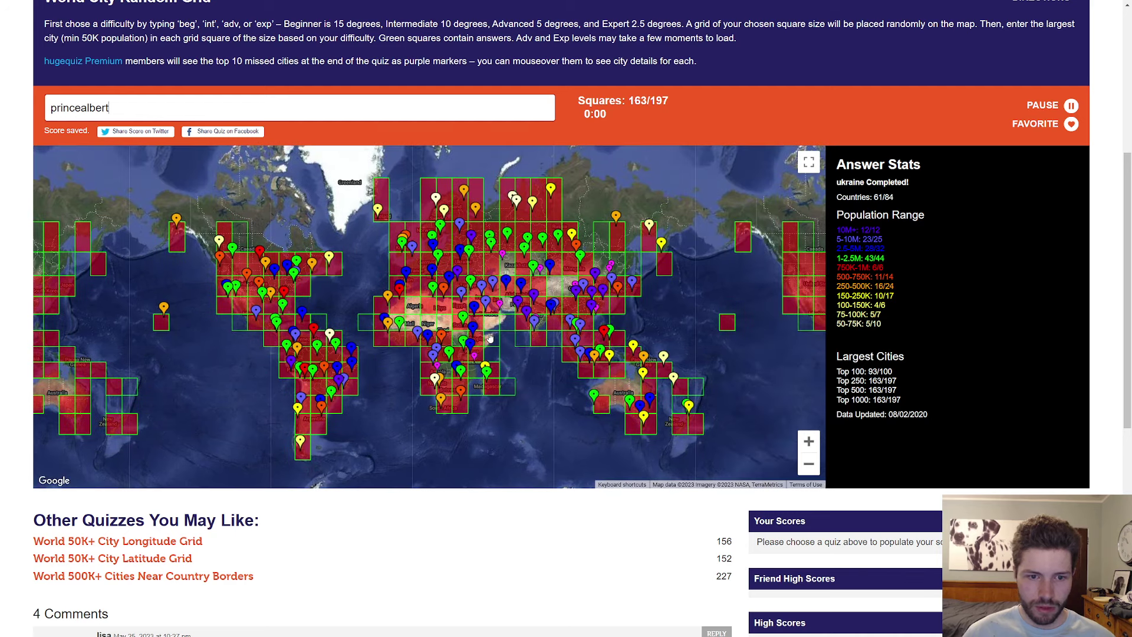